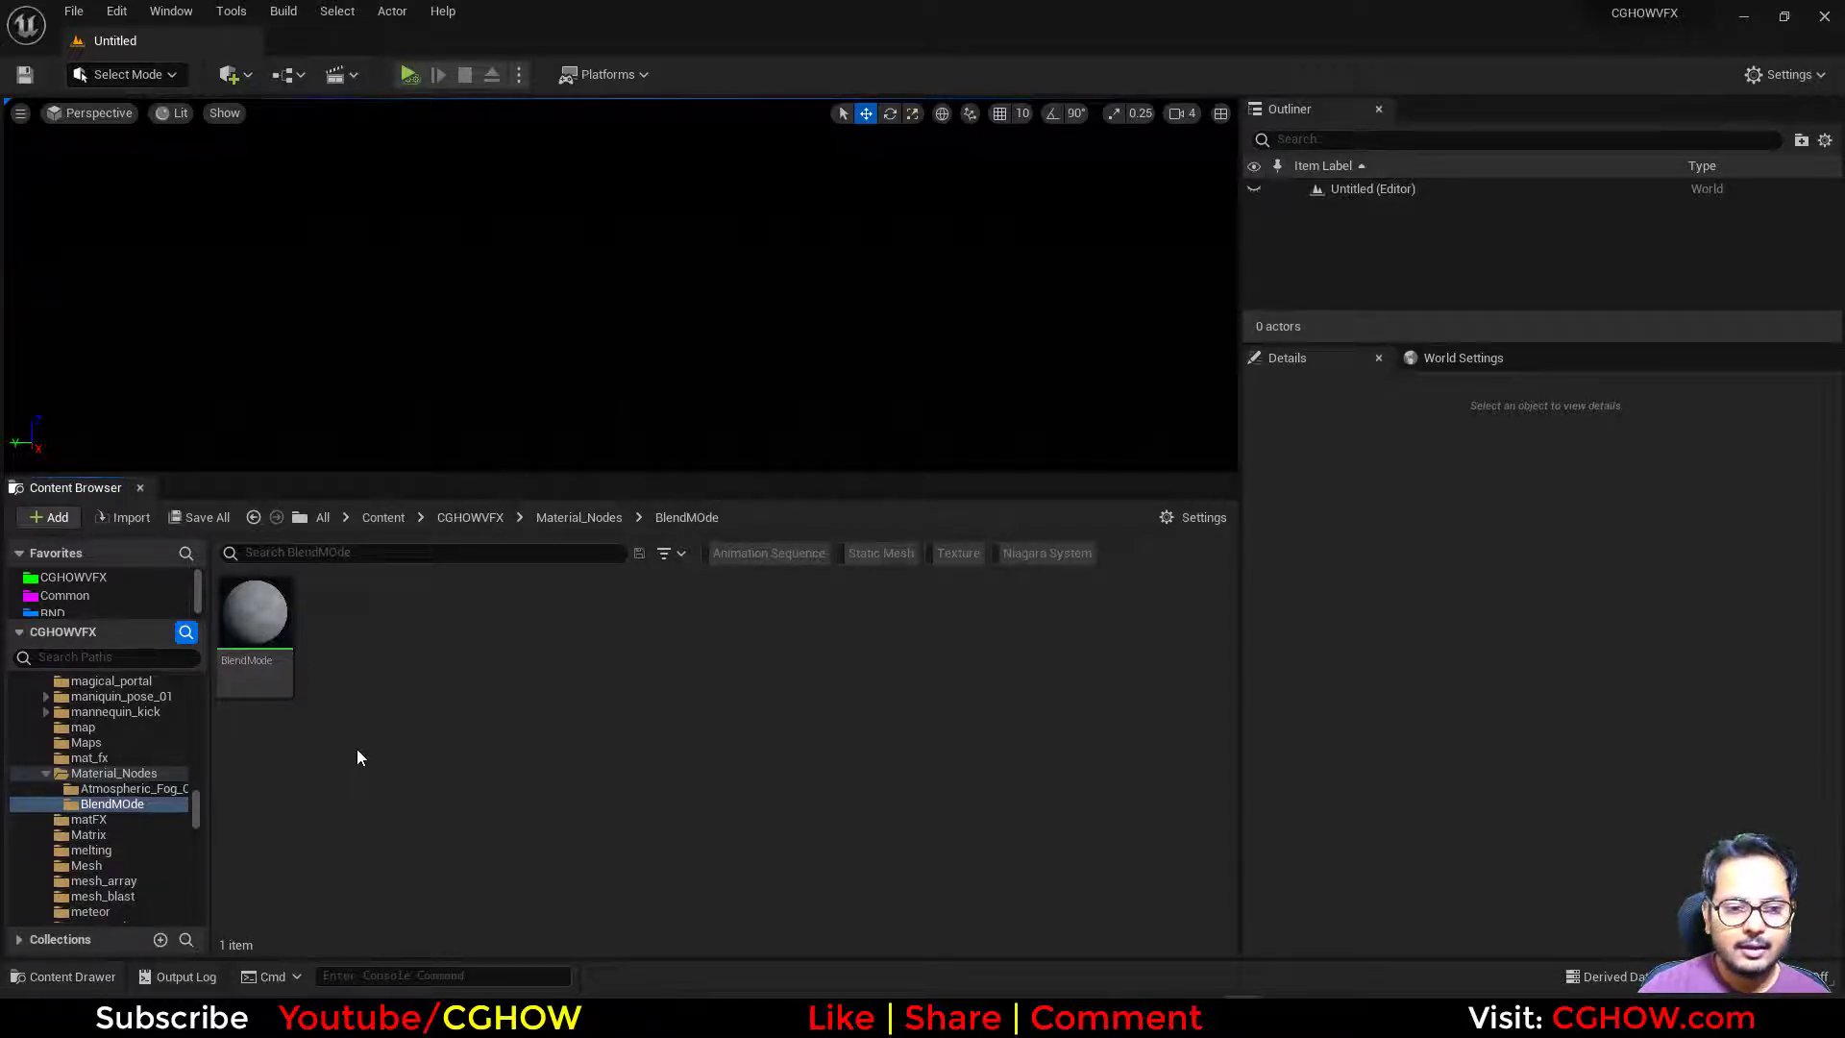
Open the BlendMode material and place a Blend_ColorBurn node in the graph, between empty space and the material output.
{"action": "double_click", "coordinate": [272, 657]}
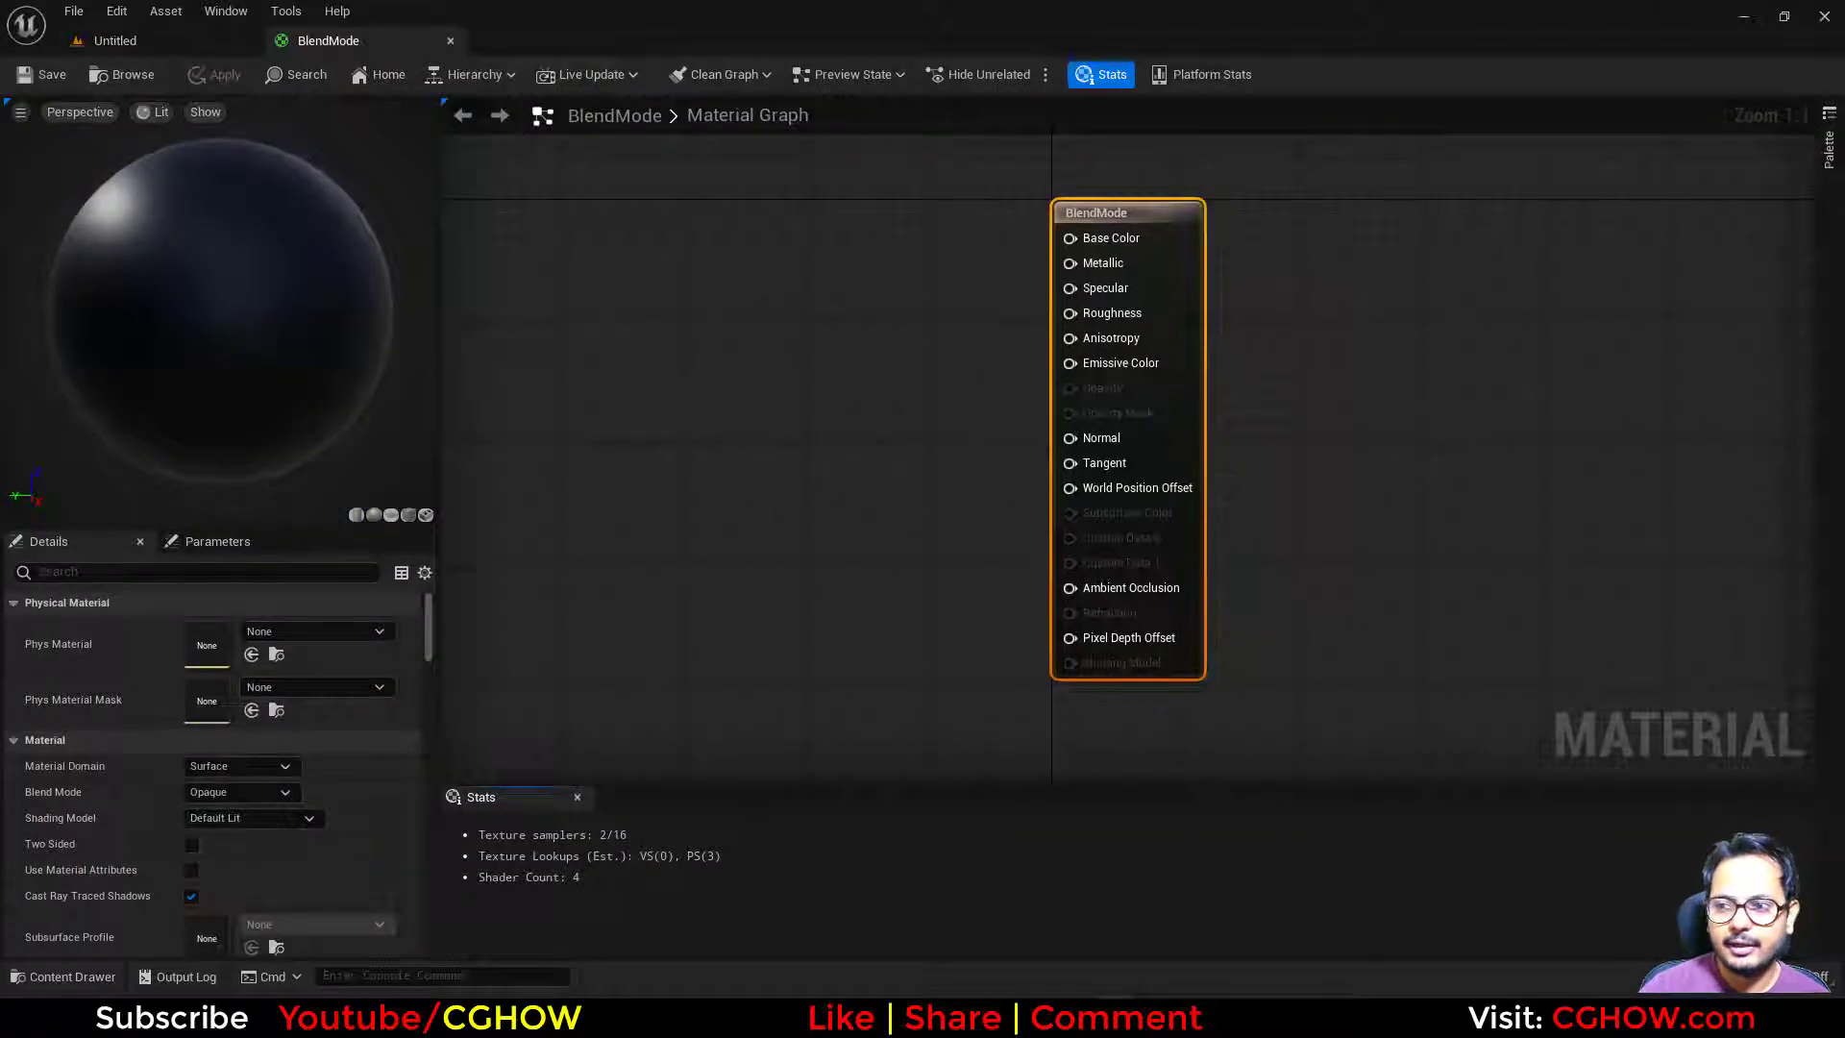
{"action": "left_click", "coordinate": [1829, 149]}
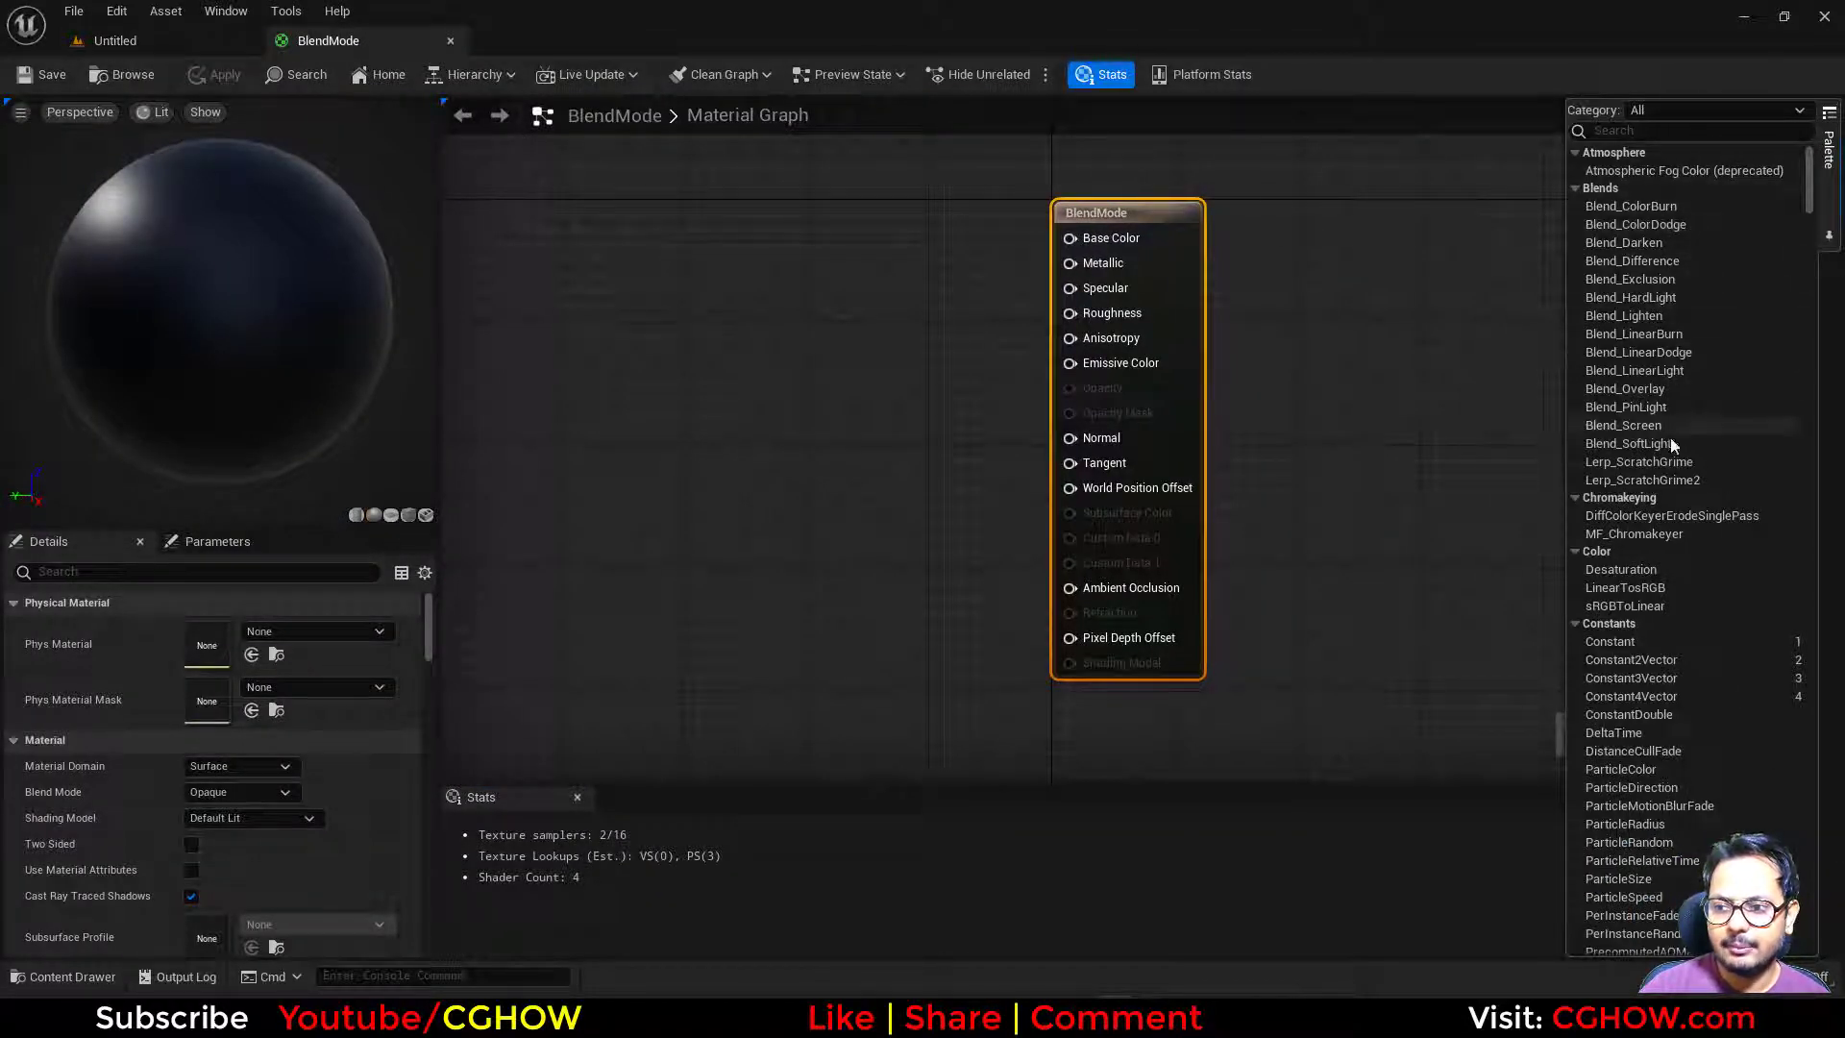
{"action": "left_click_drag", "start_coordinate": [1657, 207], "coordinate": [732, 387]}
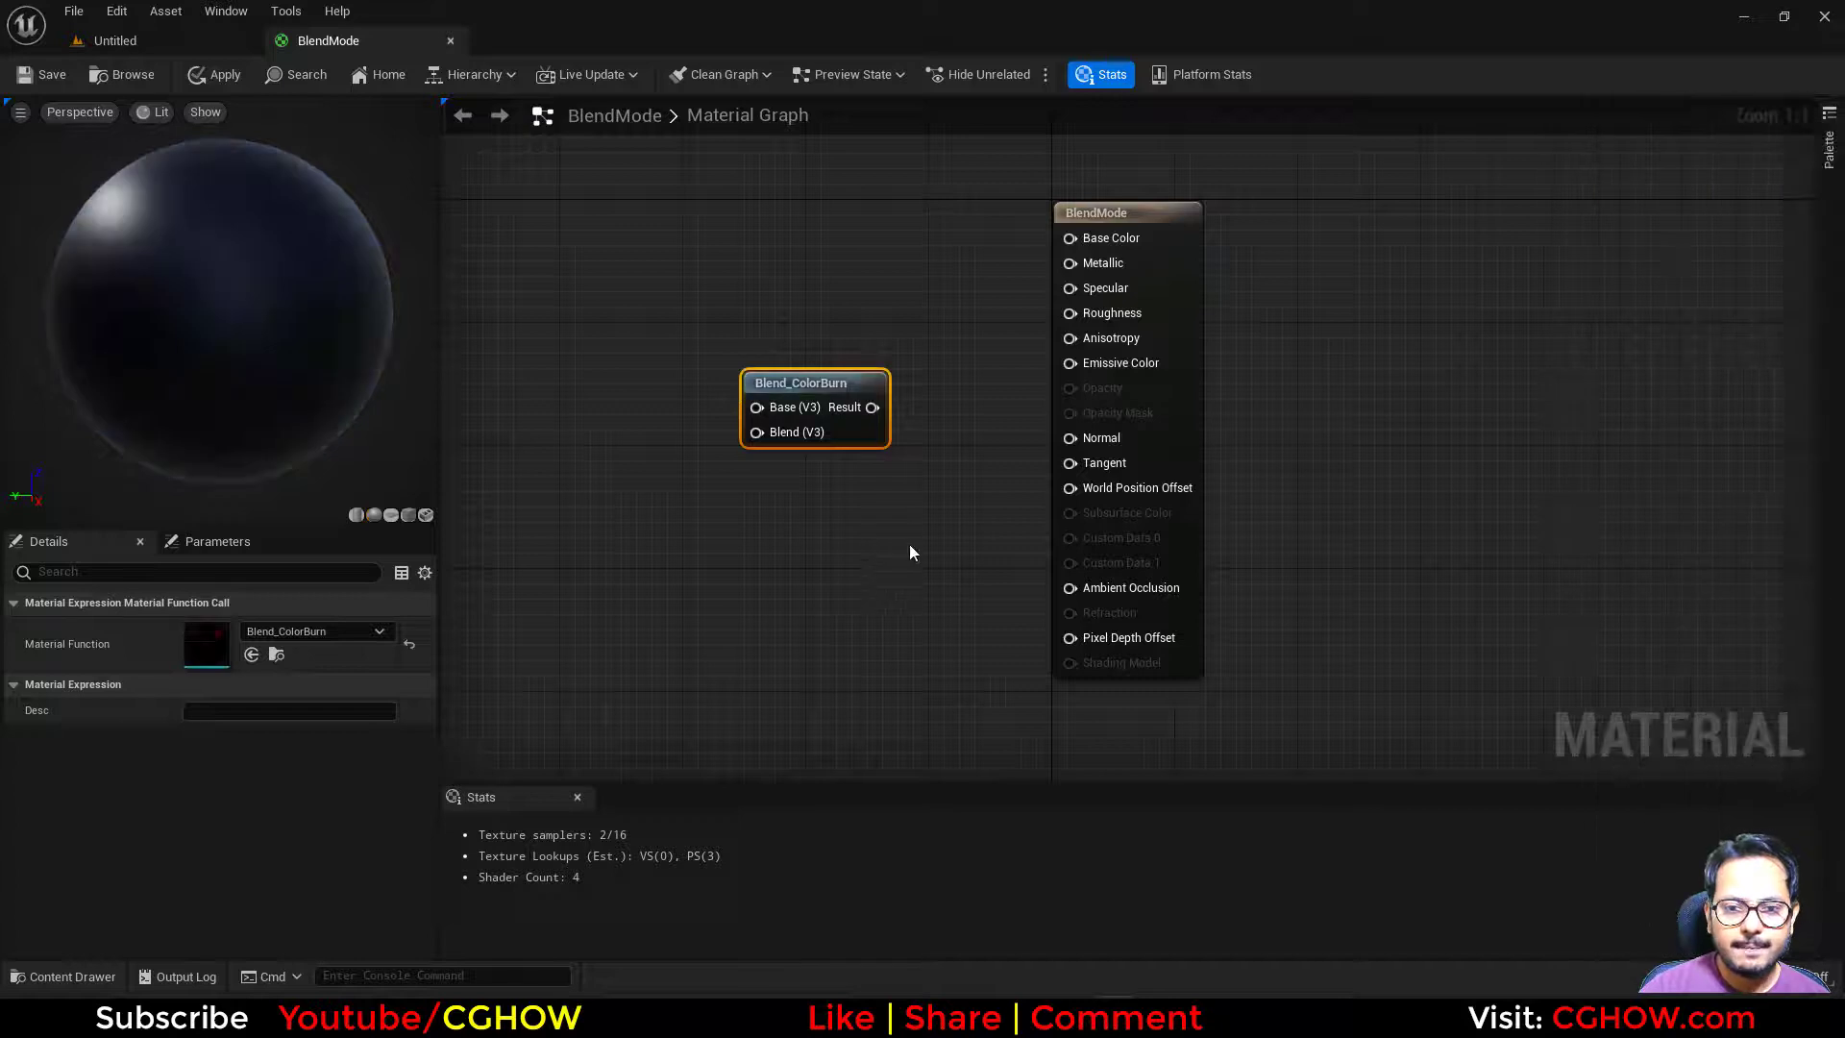
{"action": "right_click_drag", "start_coordinate": [776, 512], "coordinate": [1039, 538]}
{"action": "left_click_drag", "start_coordinate": [1094, 463], "coordinate": [1035, 477]}
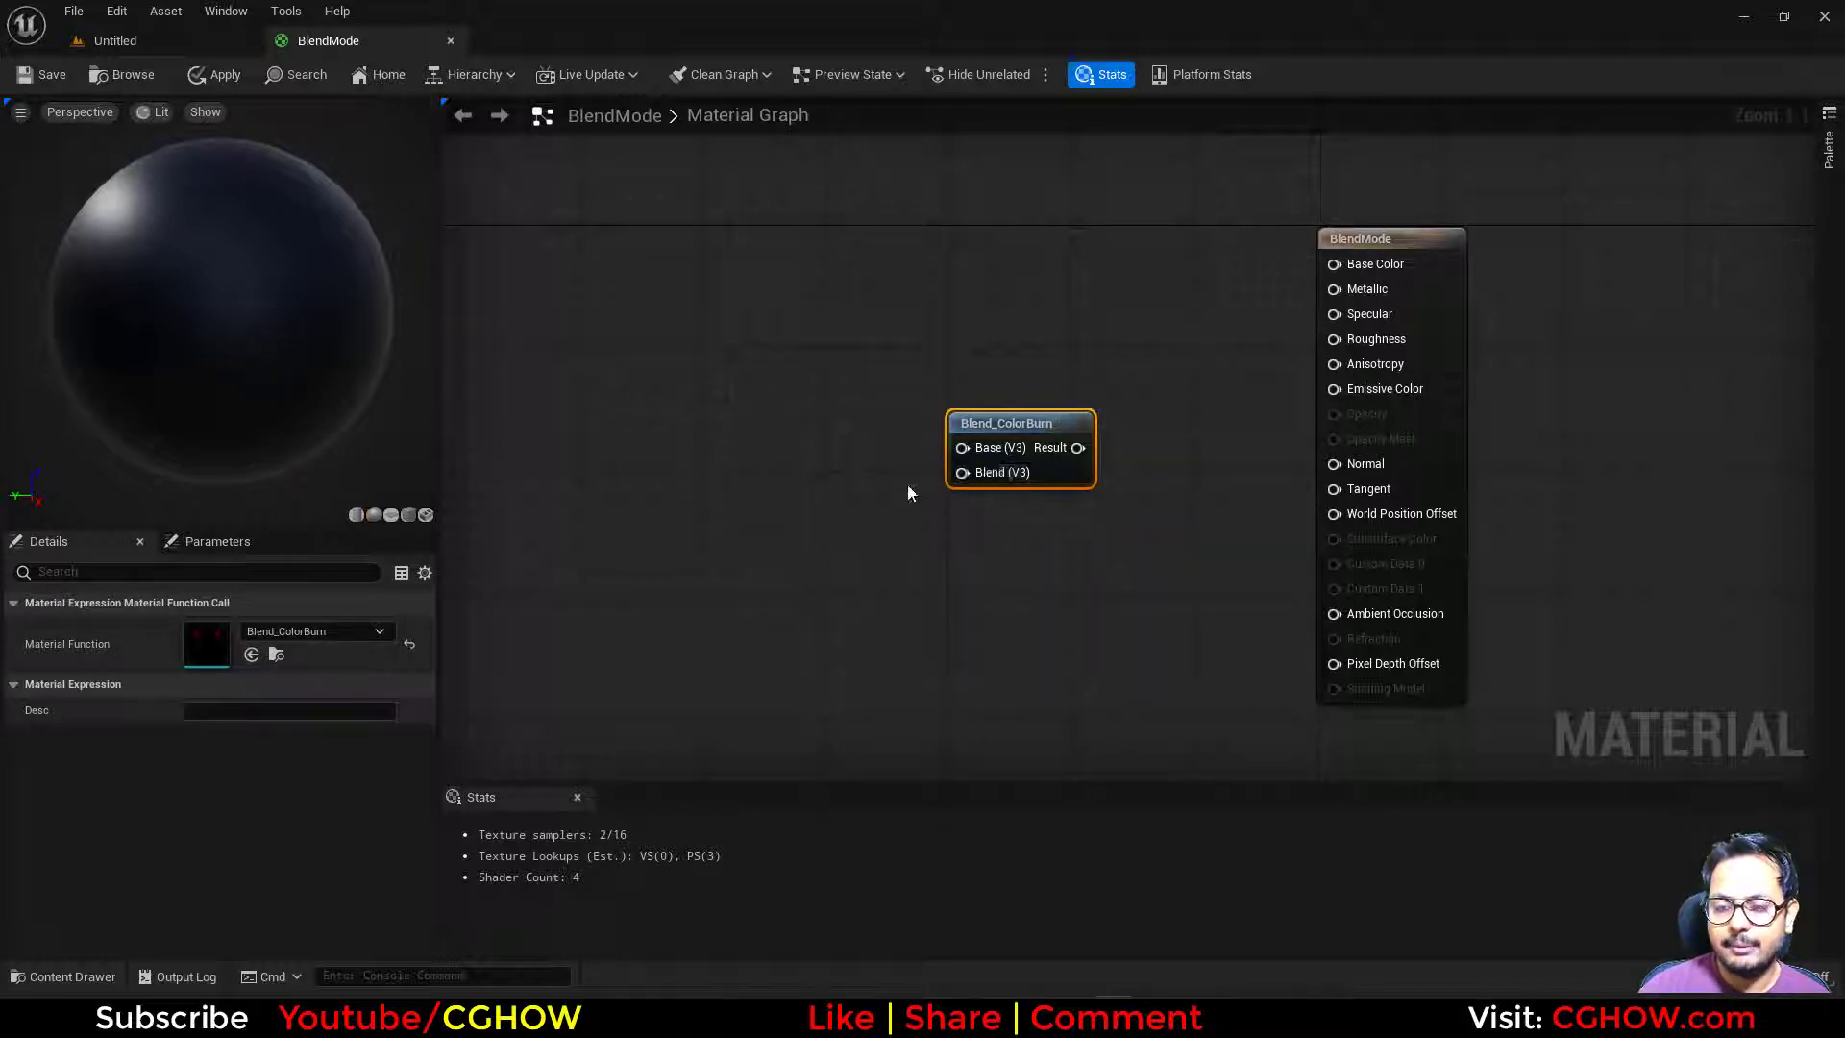
{"action": "left_click_drag", "start_coordinate": [1076, 458], "coordinate": [1201, 402]}
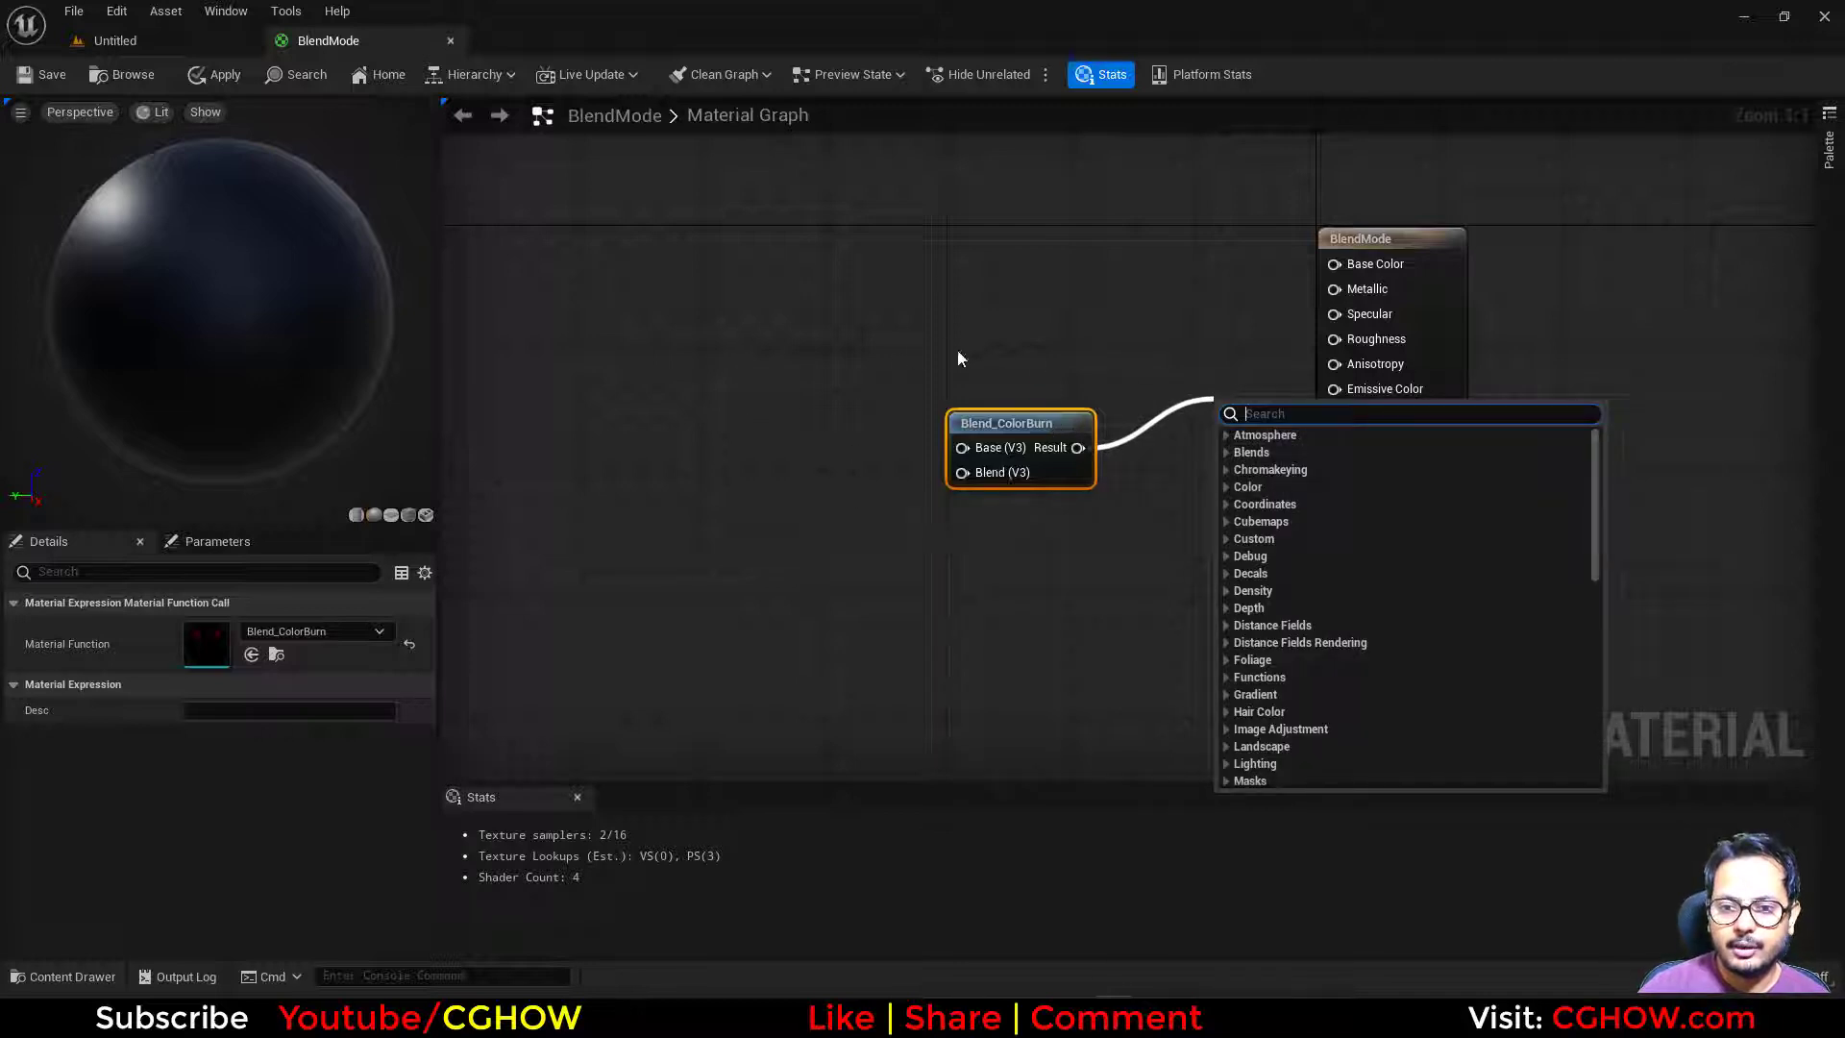
{"action": "left_click_drag", "start_coordinate": [865, 362], "coordinate": [996, 525]}
{"action": "left_click", "coordinate": [1828, 149]}
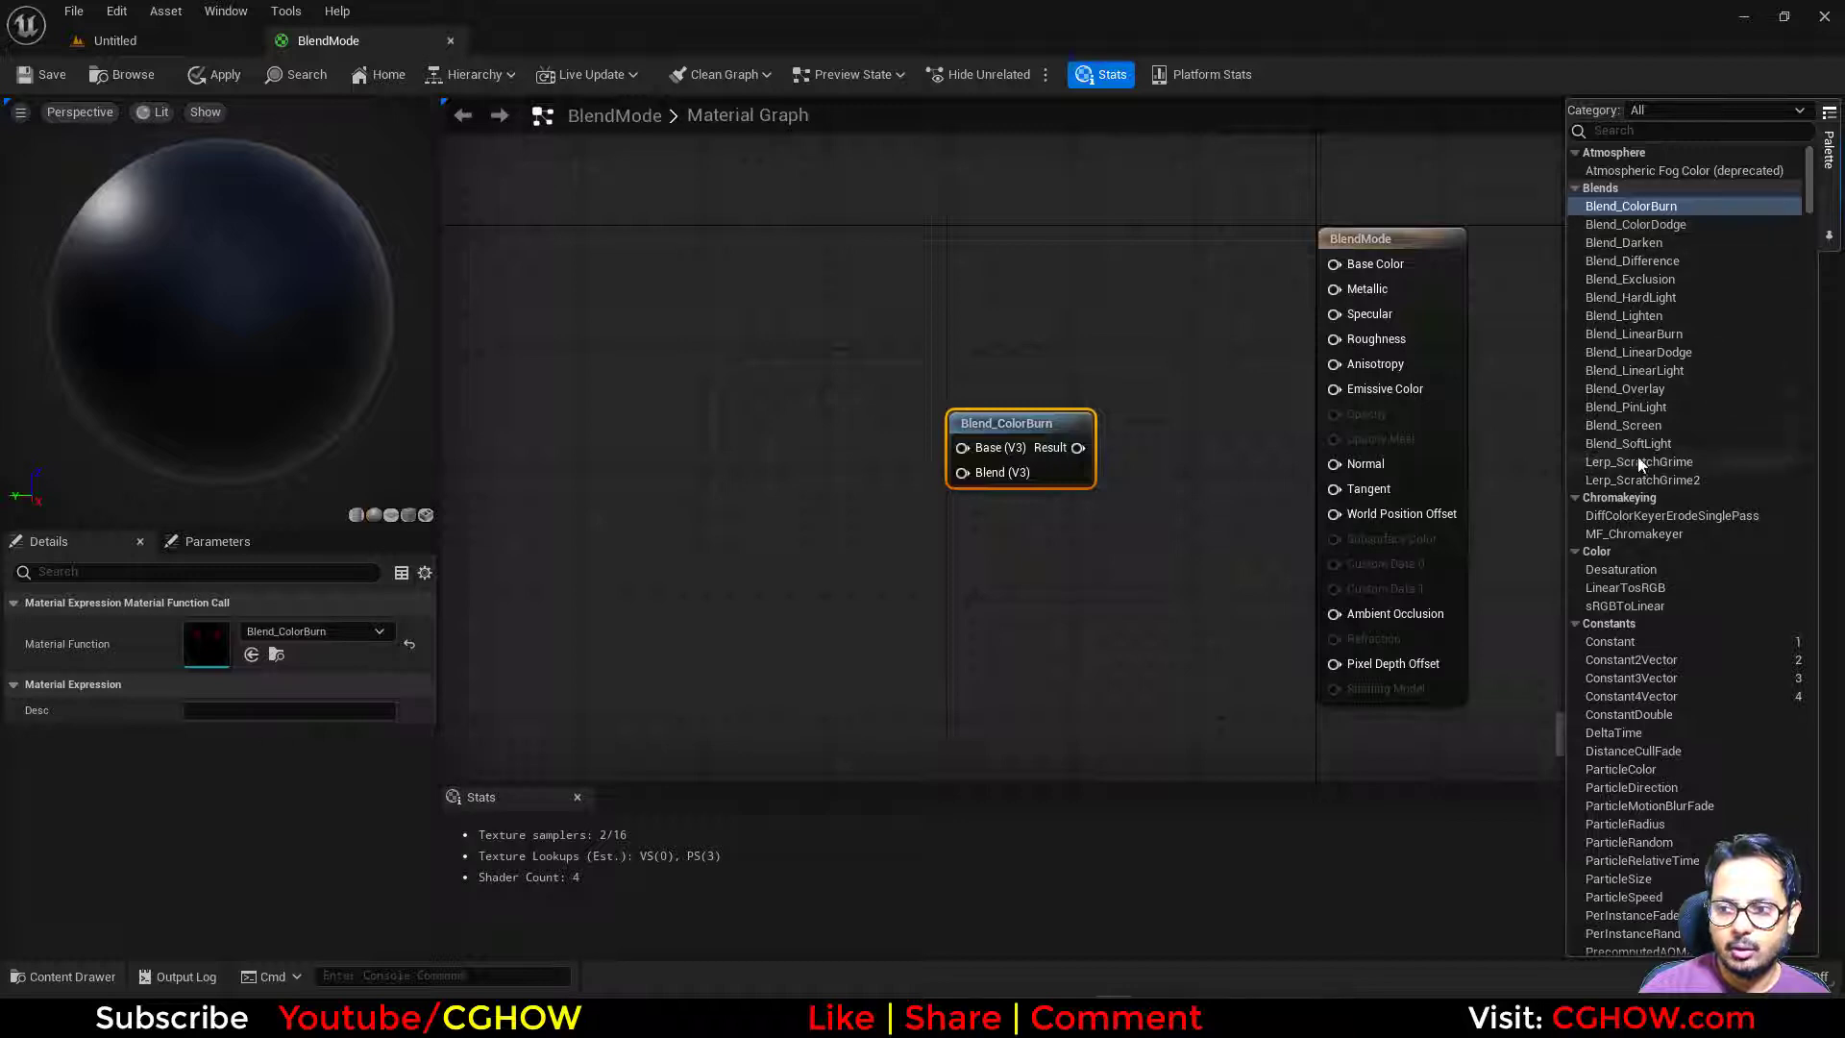
{"action": "left_click", "coordinate": [859, 515]}
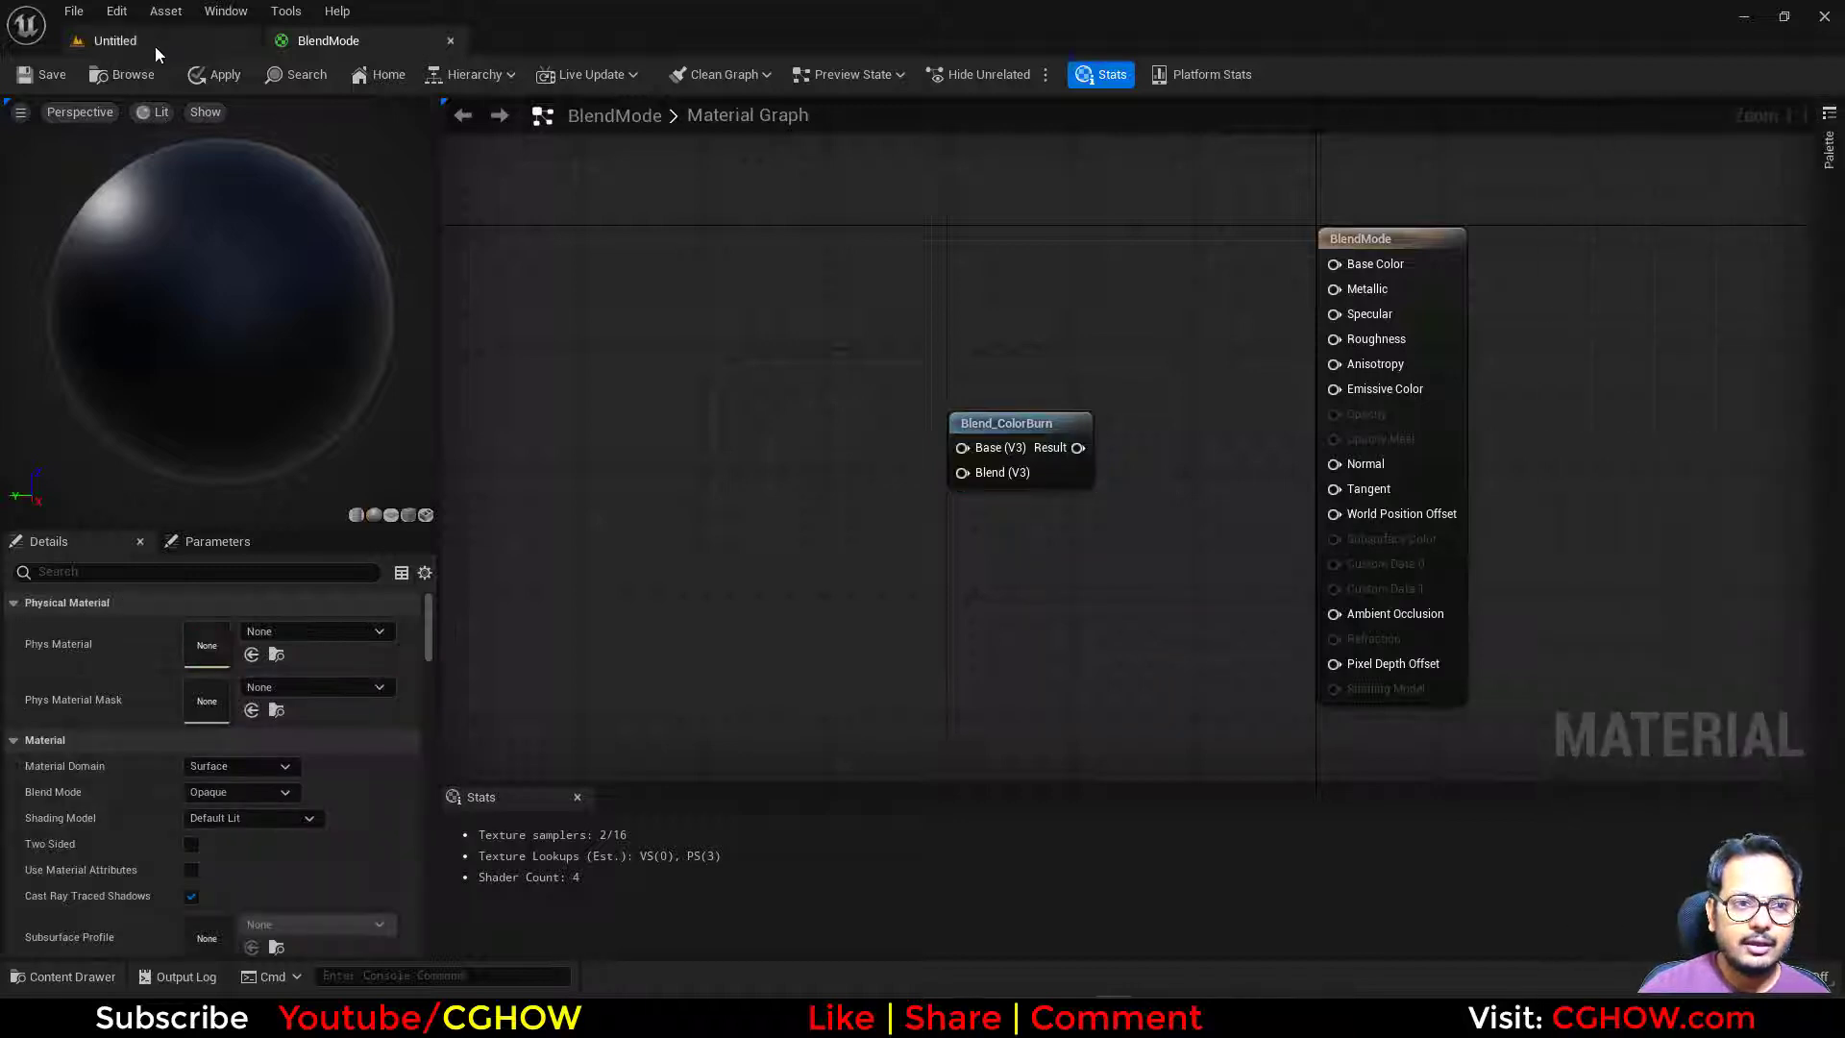
Add the black-centred square texture 111 from the project content as a Texture Sample and connect its R output to Blend_ColorBurn's Base.
{"action": "left_click", "coordinate": [157, 42]}
{"action": "left_click_drag", "start_coordinate": [196, 807], "coordinate": [196, 688]}
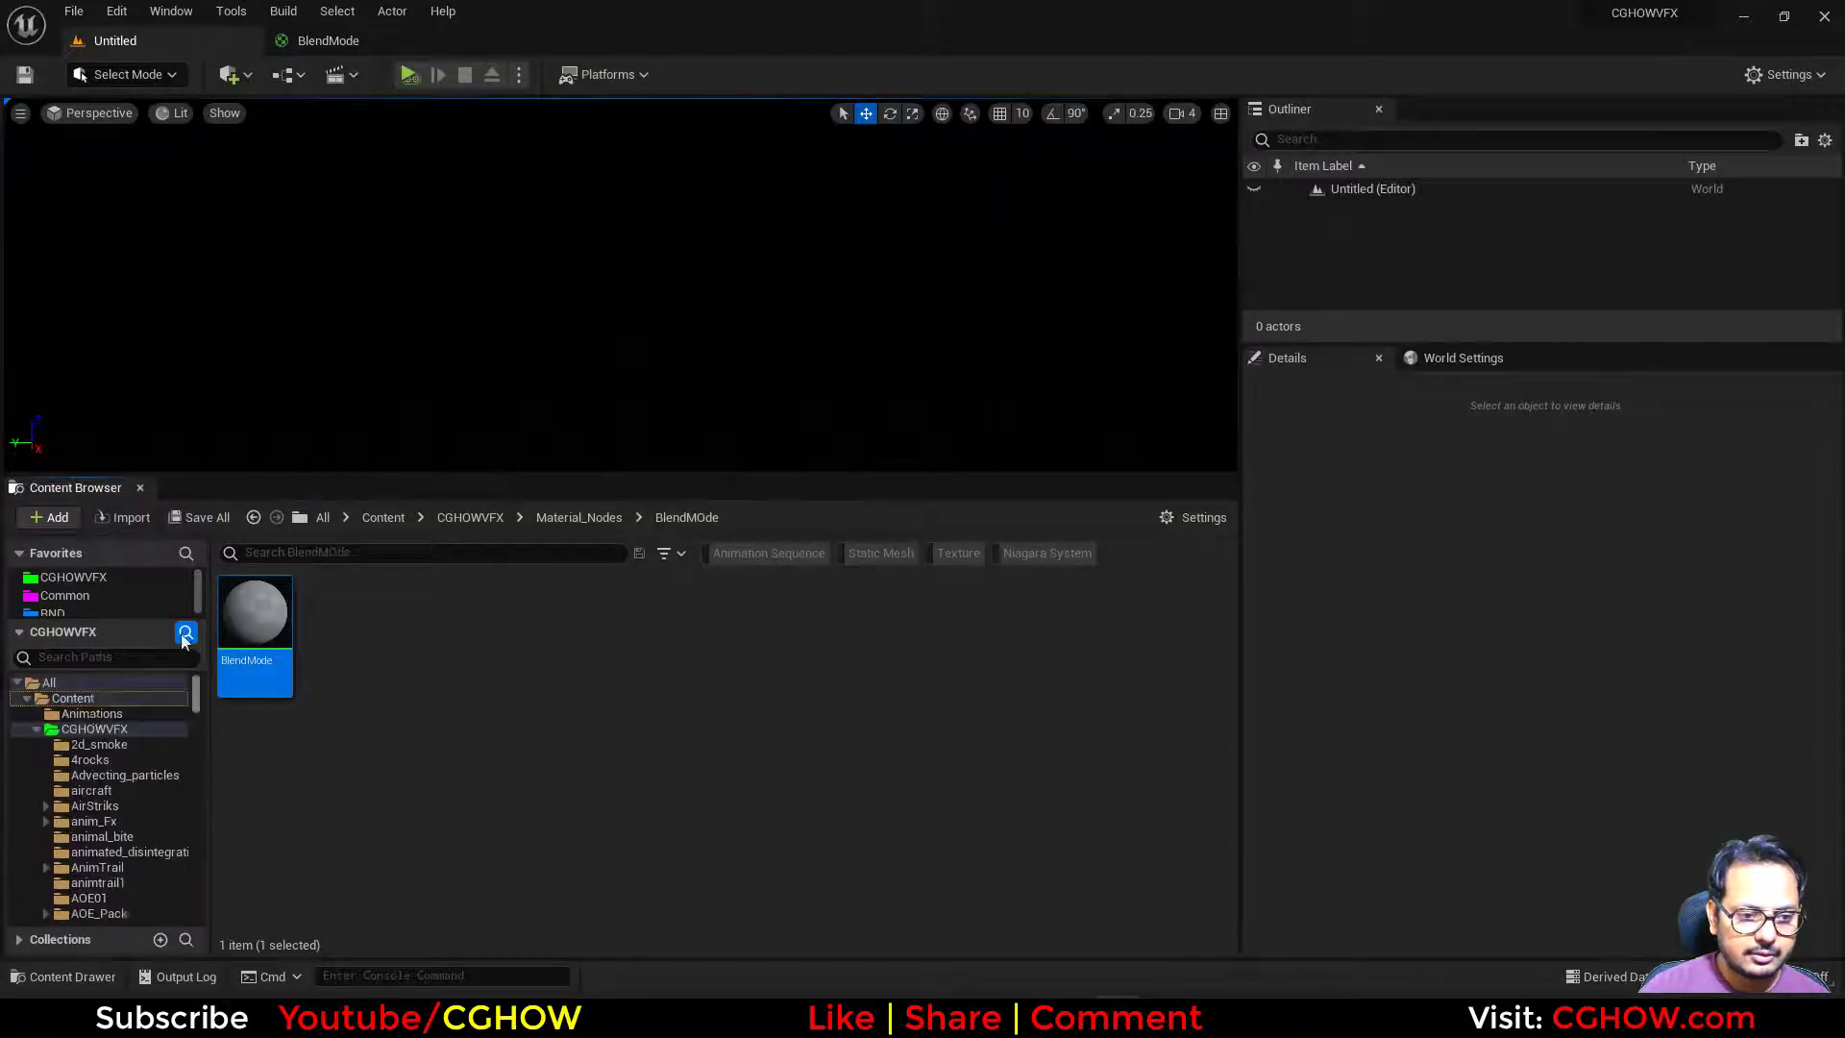
{"action": "left_click", "coordinate": [73, 698]}
{"action": "left_click", "coordinate": [958, 552]}
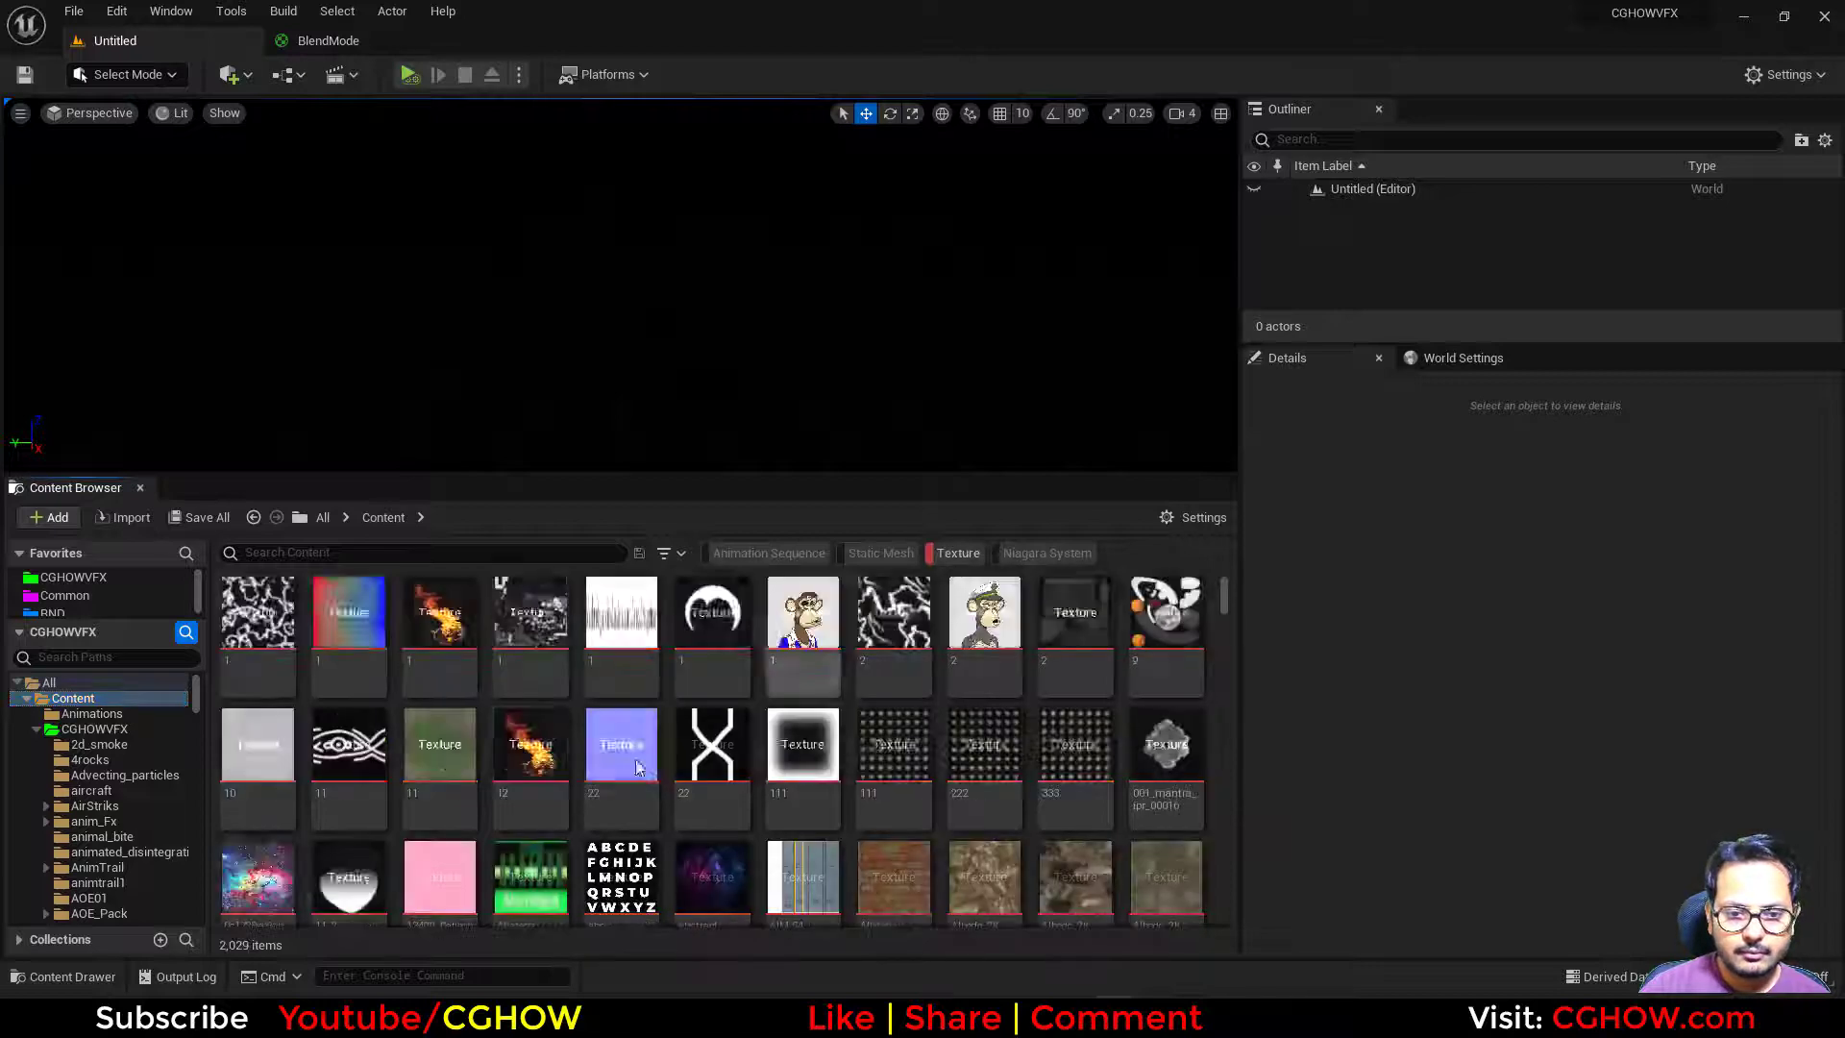
{"action": "left_click_drag", "start_coordinate": [803, 745], "coordinate": [626, 467]}
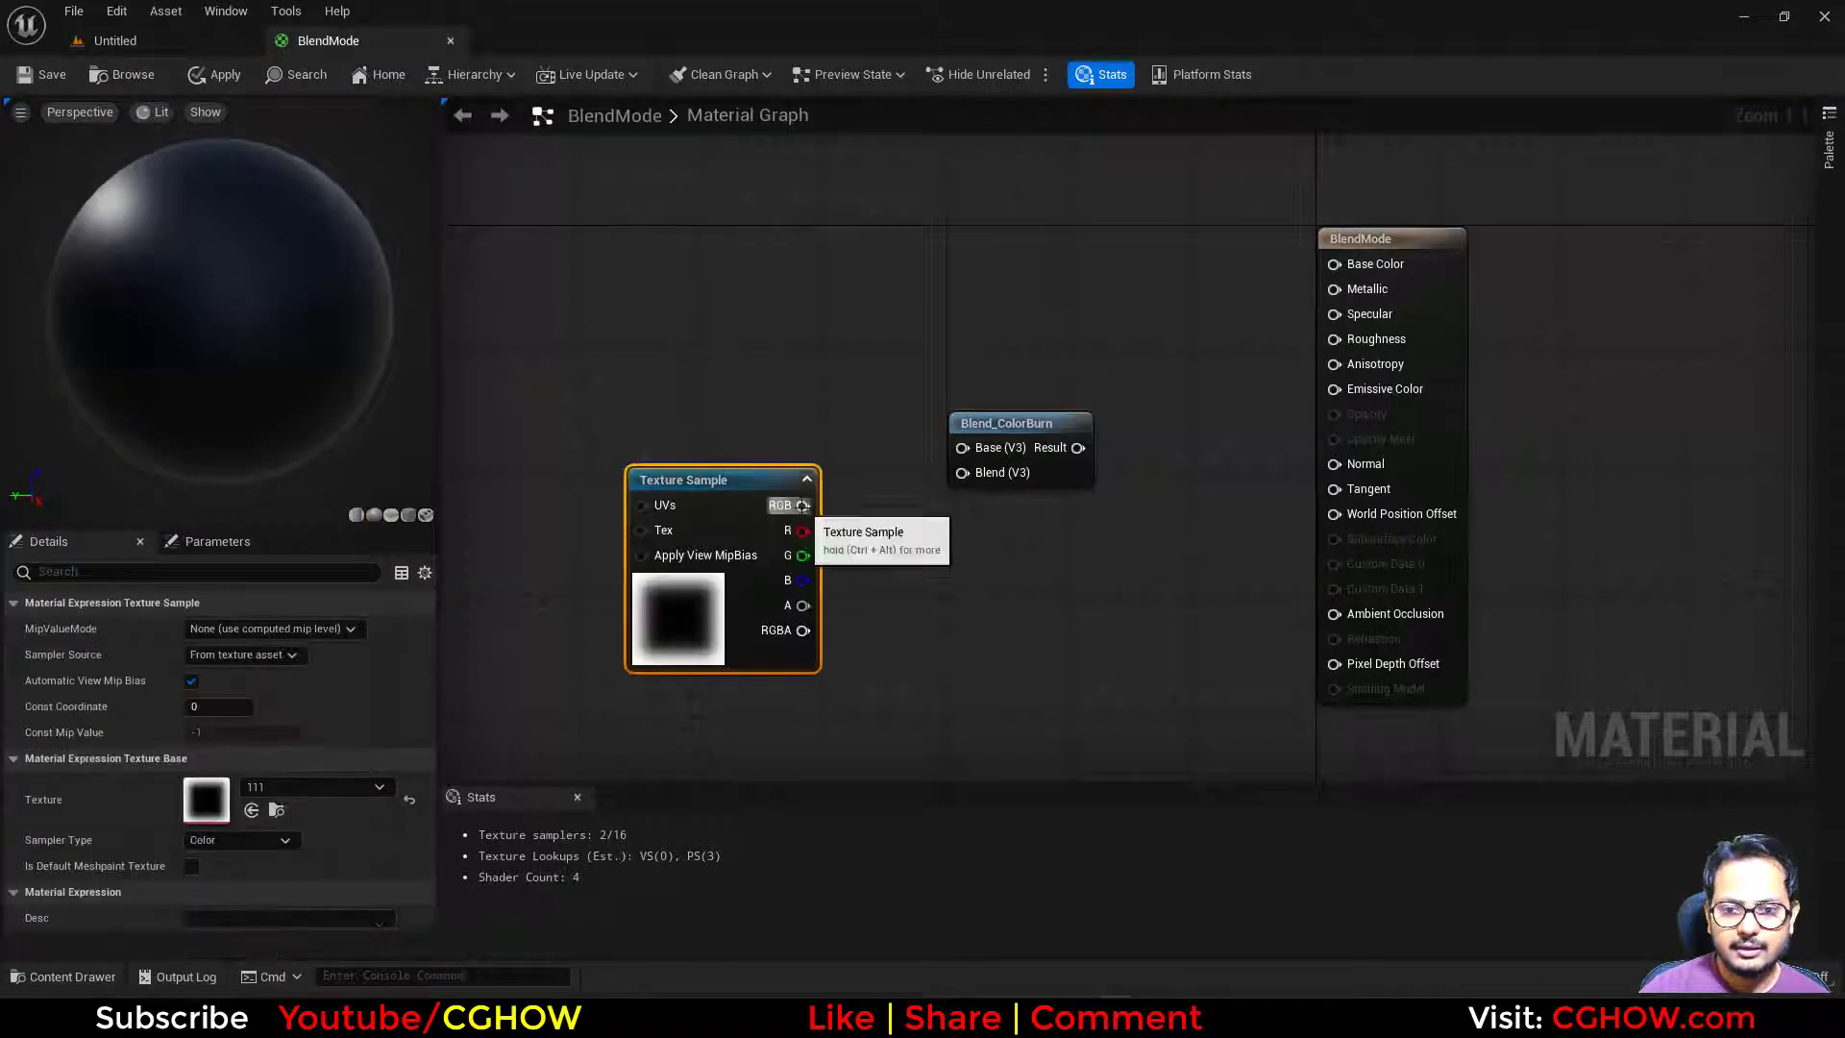
{"action": "left_click_drag", "start_coordinate": [802, 529], "coordinate": [971, 473]}
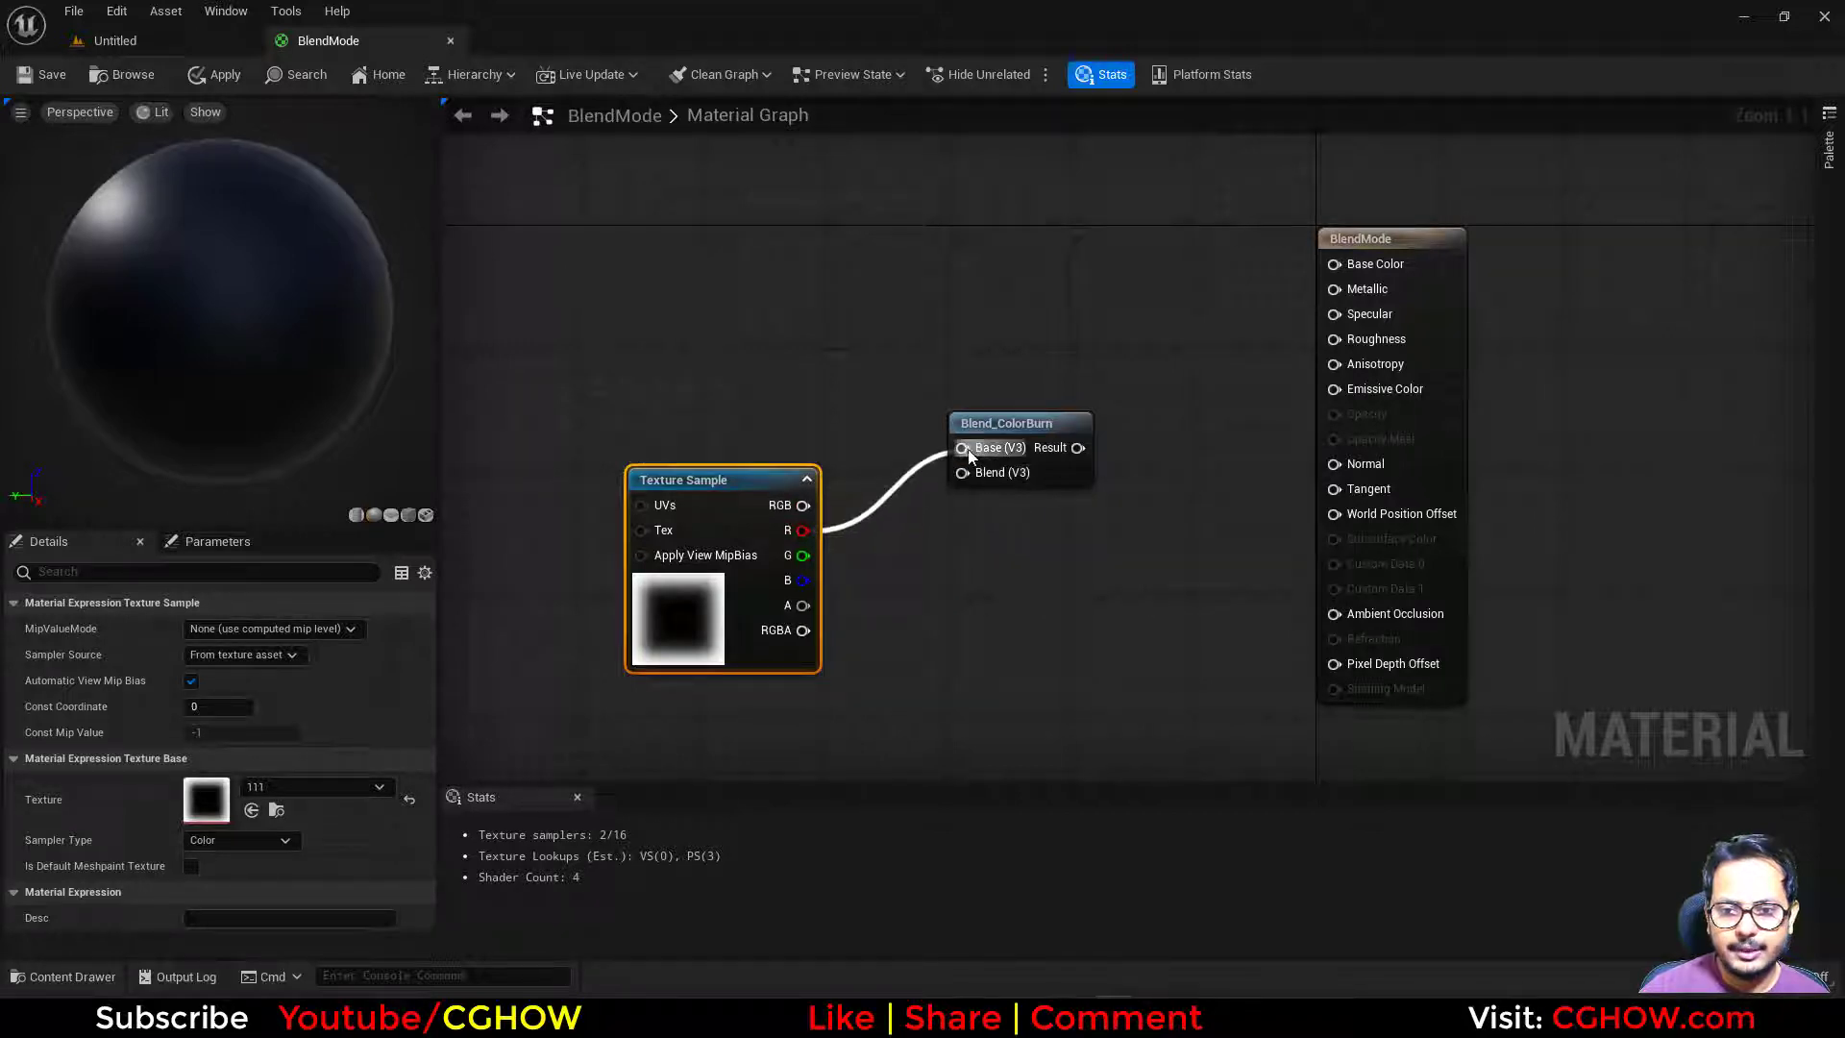
{"action": "left_click_drag", "start_coordinate": [663, 631], "coordinate": [631, 527]}
Search the textures for "noise", add noise_blur as a Texture Sample, and connect its R output to Blend_ColorBurn's Blend input.
{"action": "left_click", "coordinate": [122, 41]}
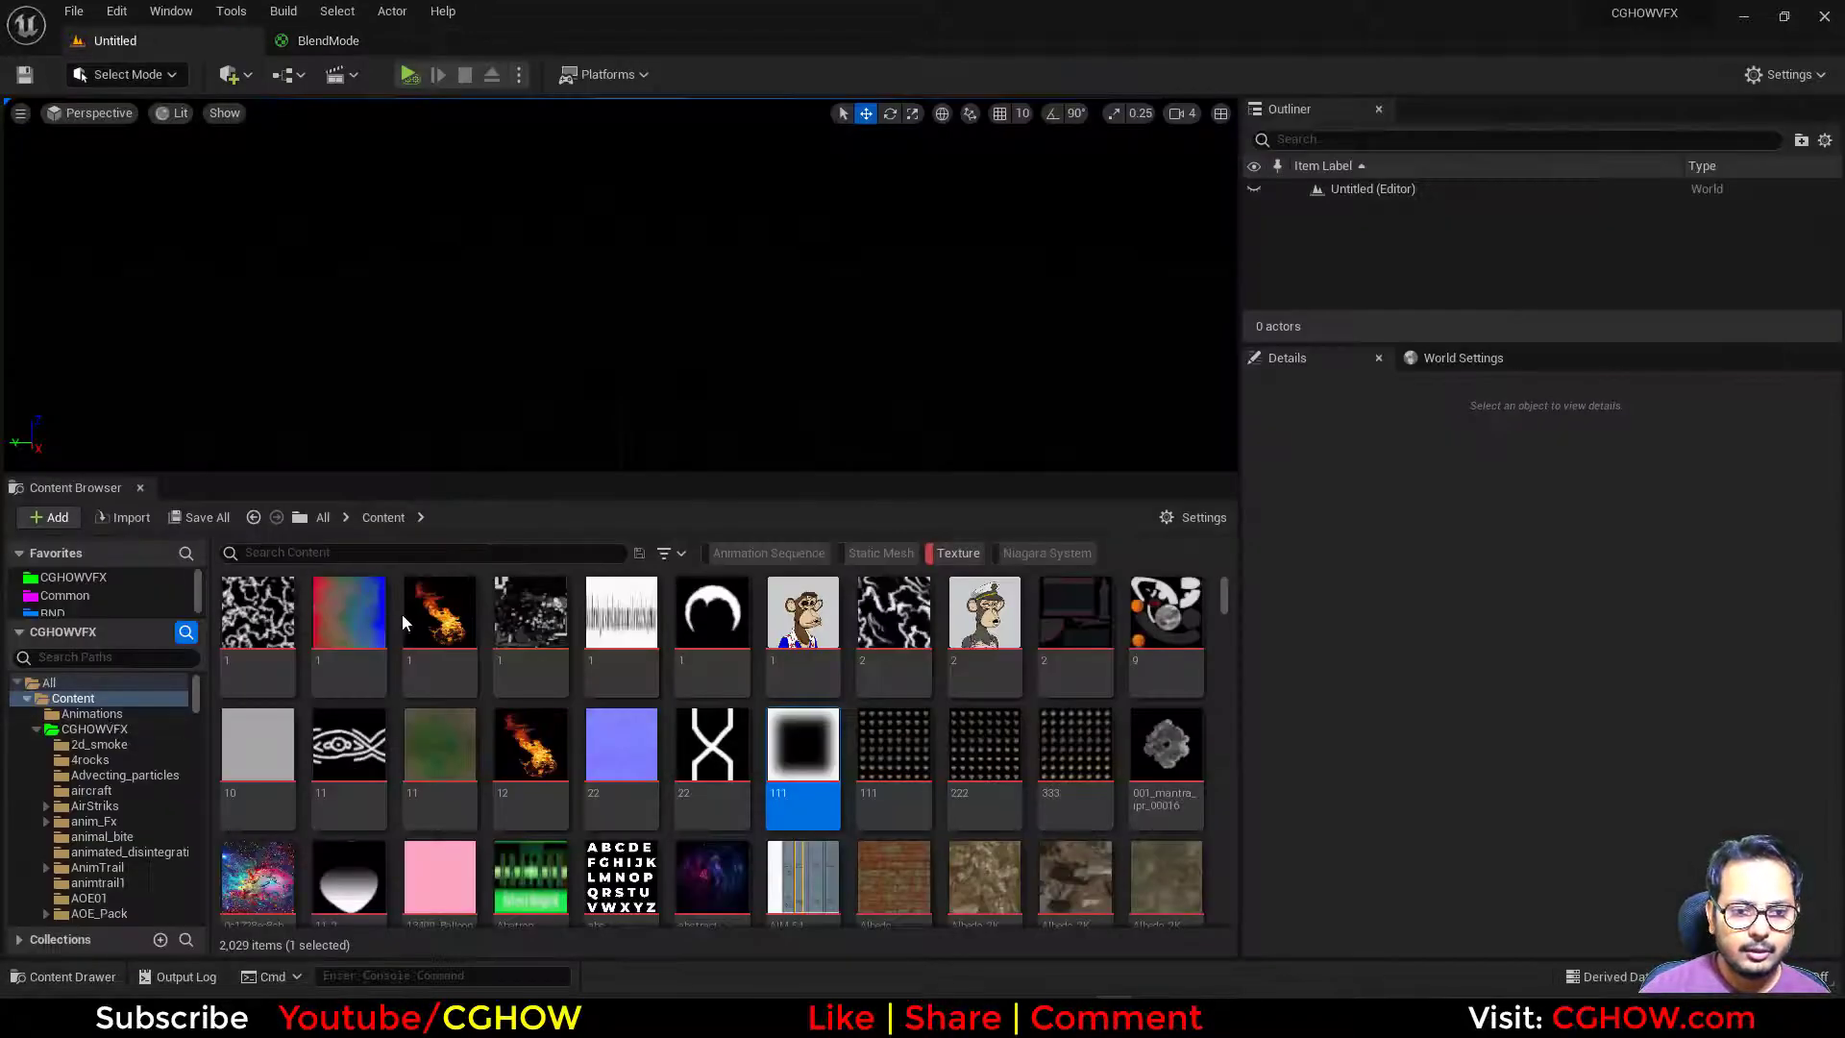
{"action": "type", "text": "noise"}
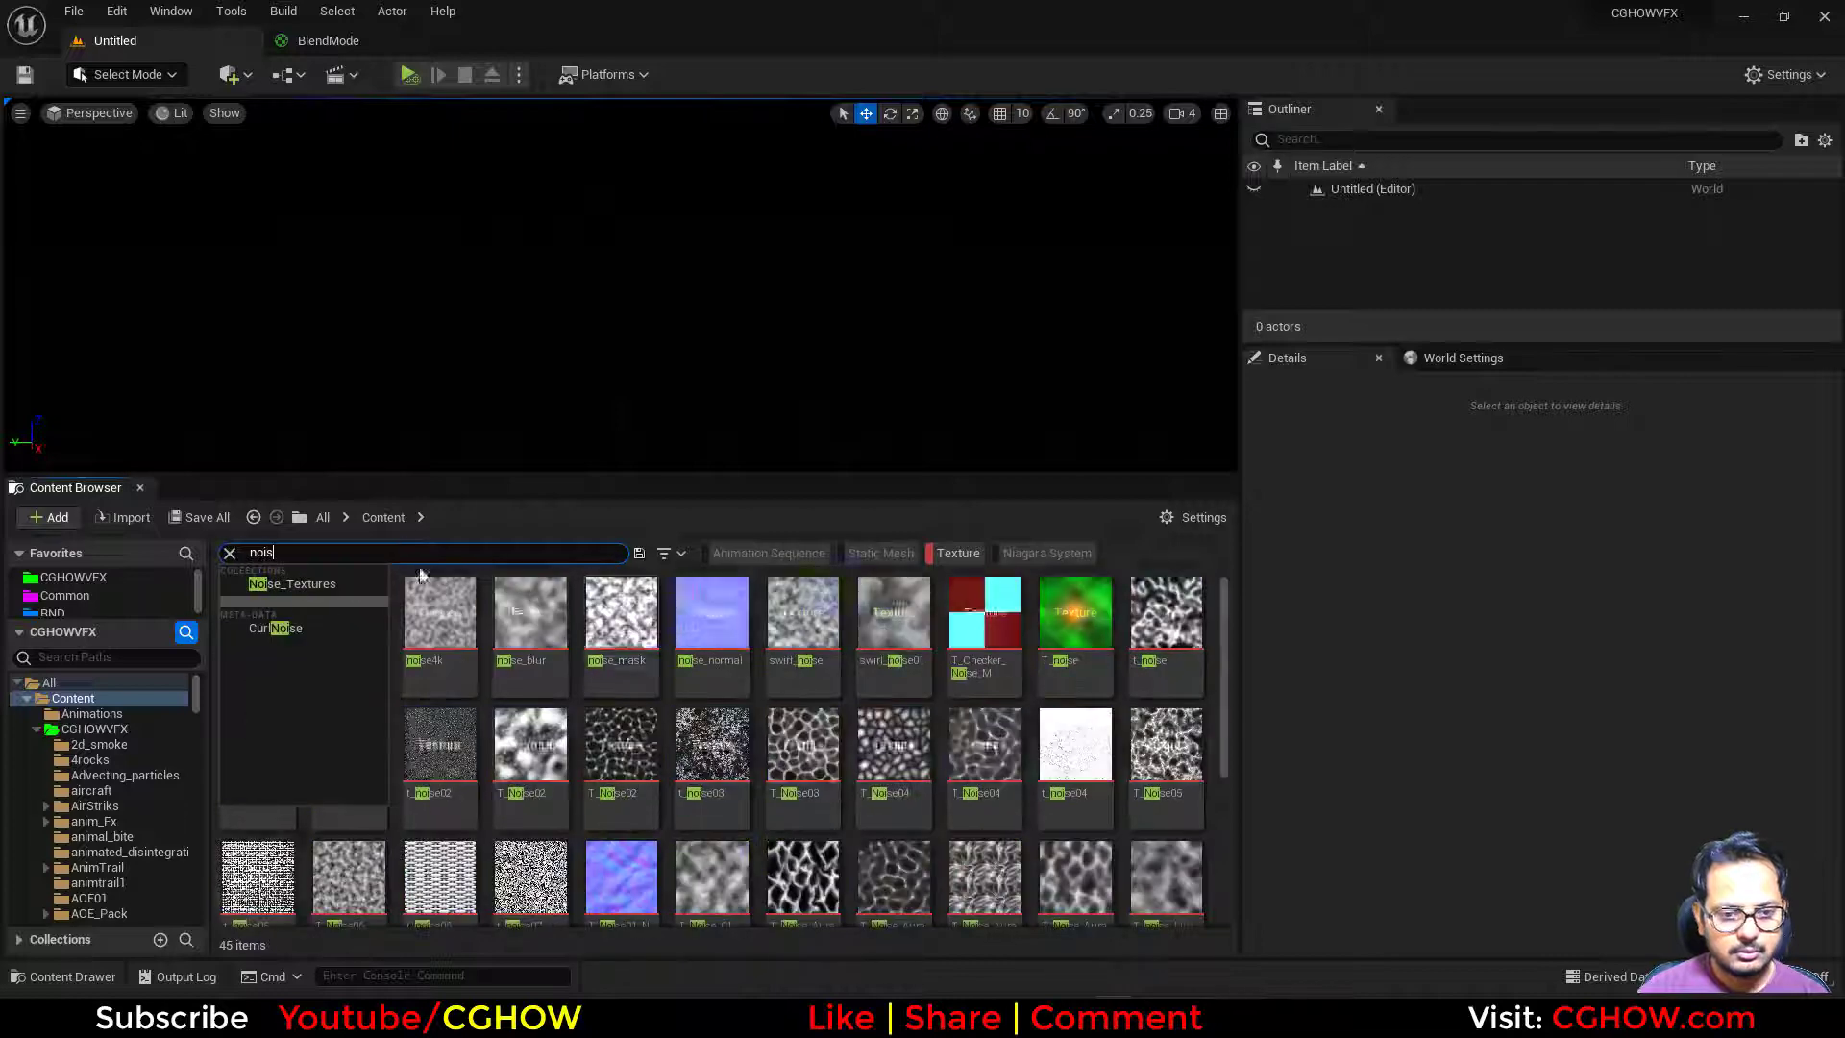
{"action": "left_click", "coordinate": [596, 521]}
{"action": "left_click_drag", "start_coordinate": [530, 615], "coordinate": [665, 627]}
{"action": "left_click_drag", "start_coordinate": [842, 691], "coordinate": [962, 472]}
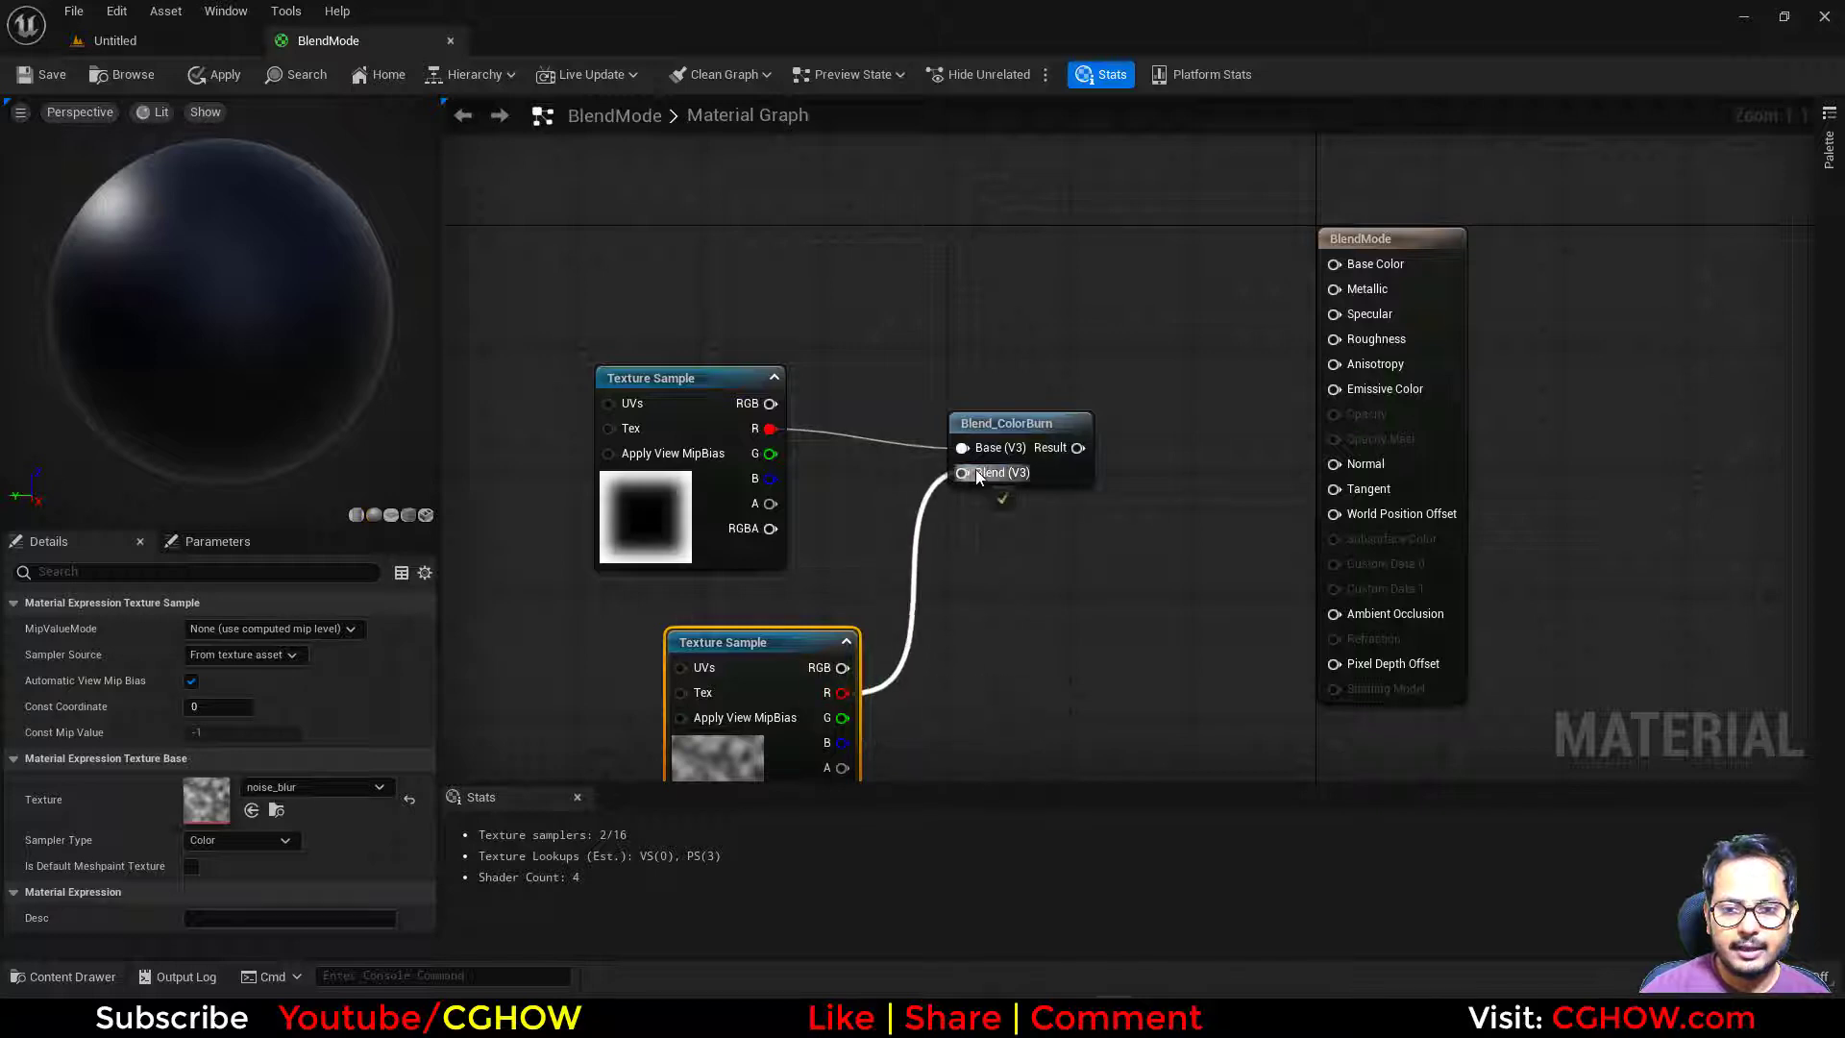
Connect the Blend_ColorBurn result to Emissive Color, preview the material on a plane, and move the noise node closer to the 111 node.
{"action": "left_click_drag", "start_coordinate": [1077, 447], "coordinate": [1334, 388]}
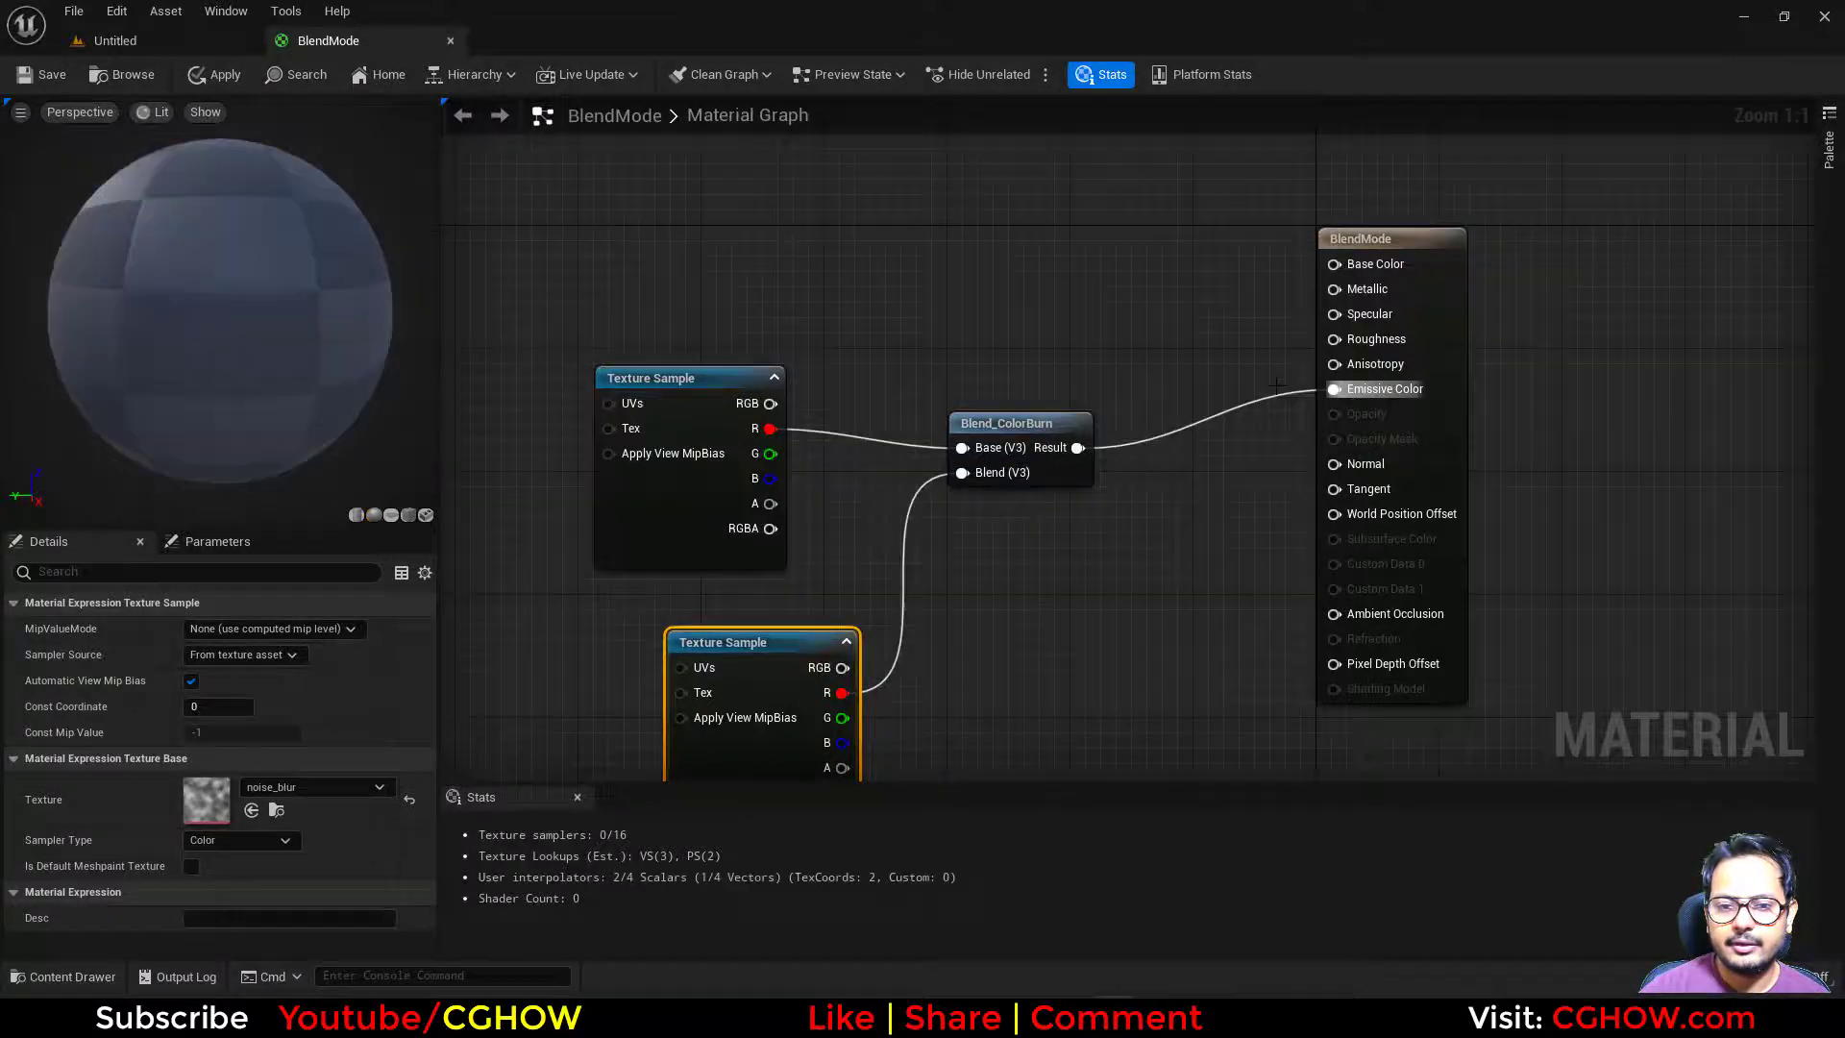
{"action": "left_click", "coordinate": [390, 515]}
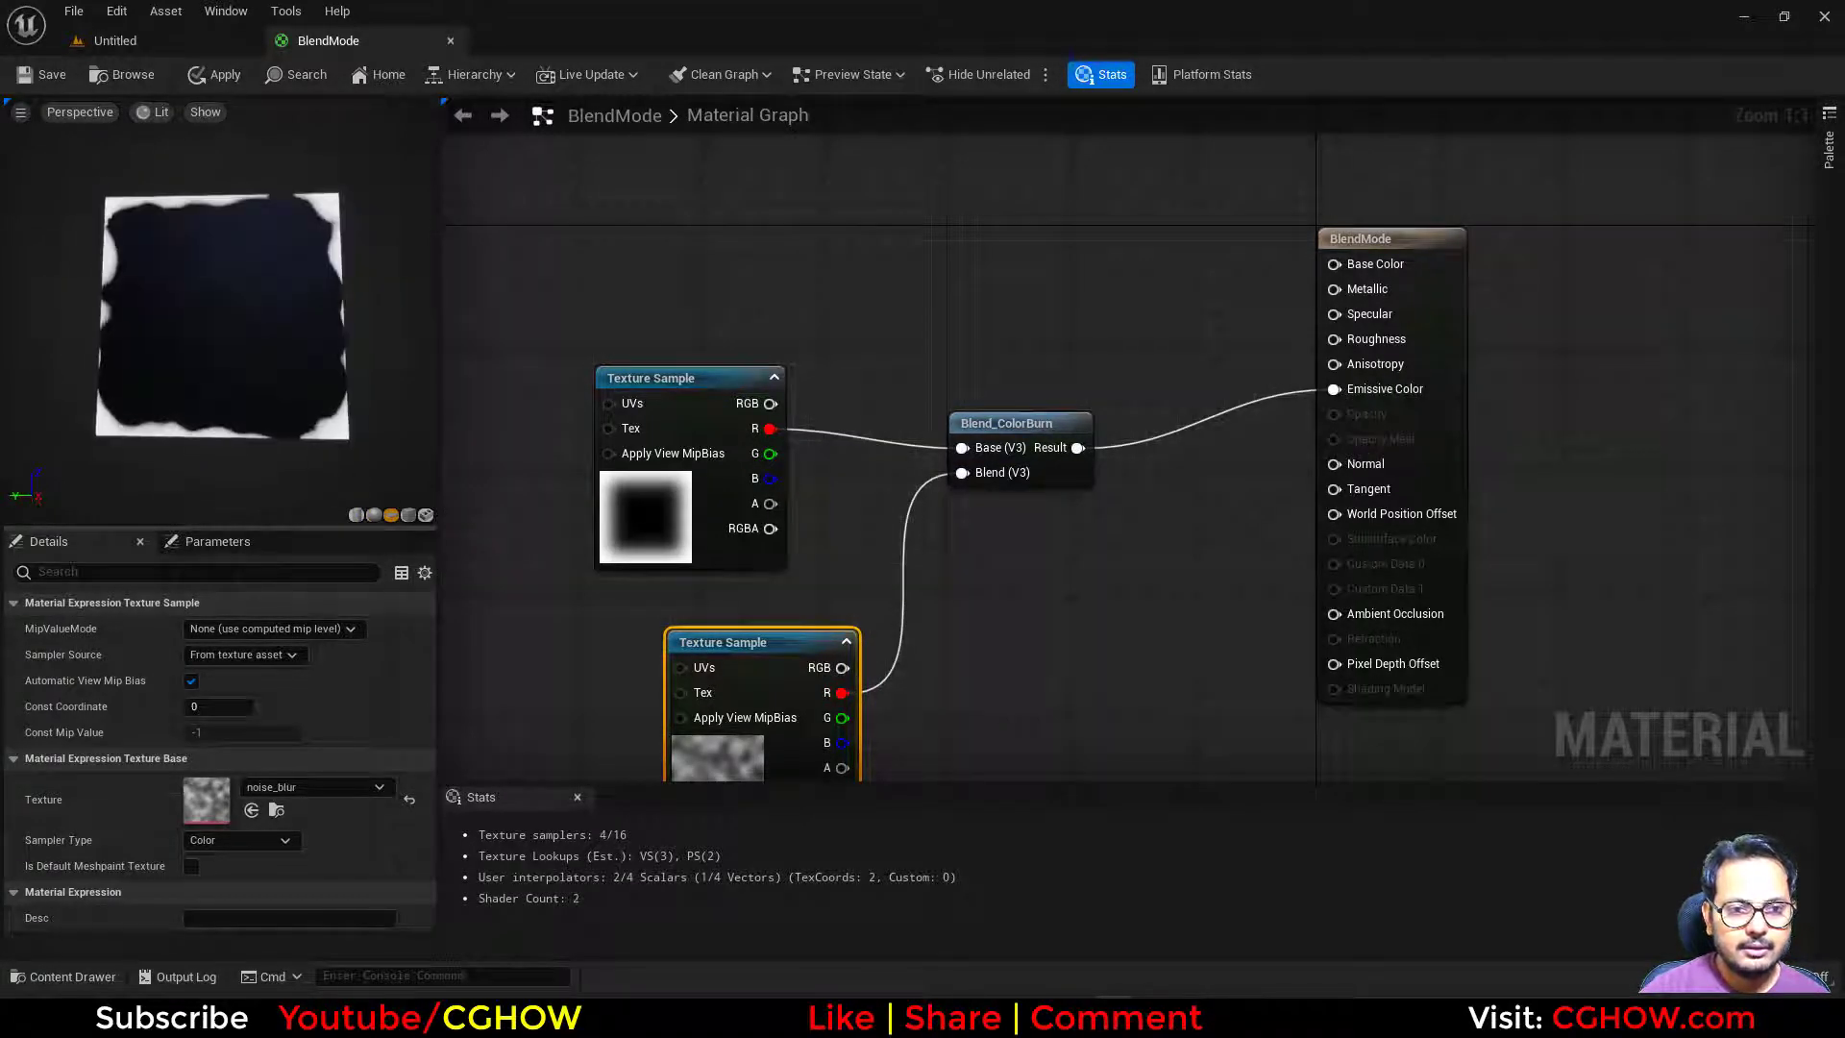
{"action": "right_click_drag", "start_coordinate": [742, 683], "coordinate": [844, 549]}
{"action": "left_click_drag", "start_coordinate": [844, 549], "coordinate": [817, 531]}
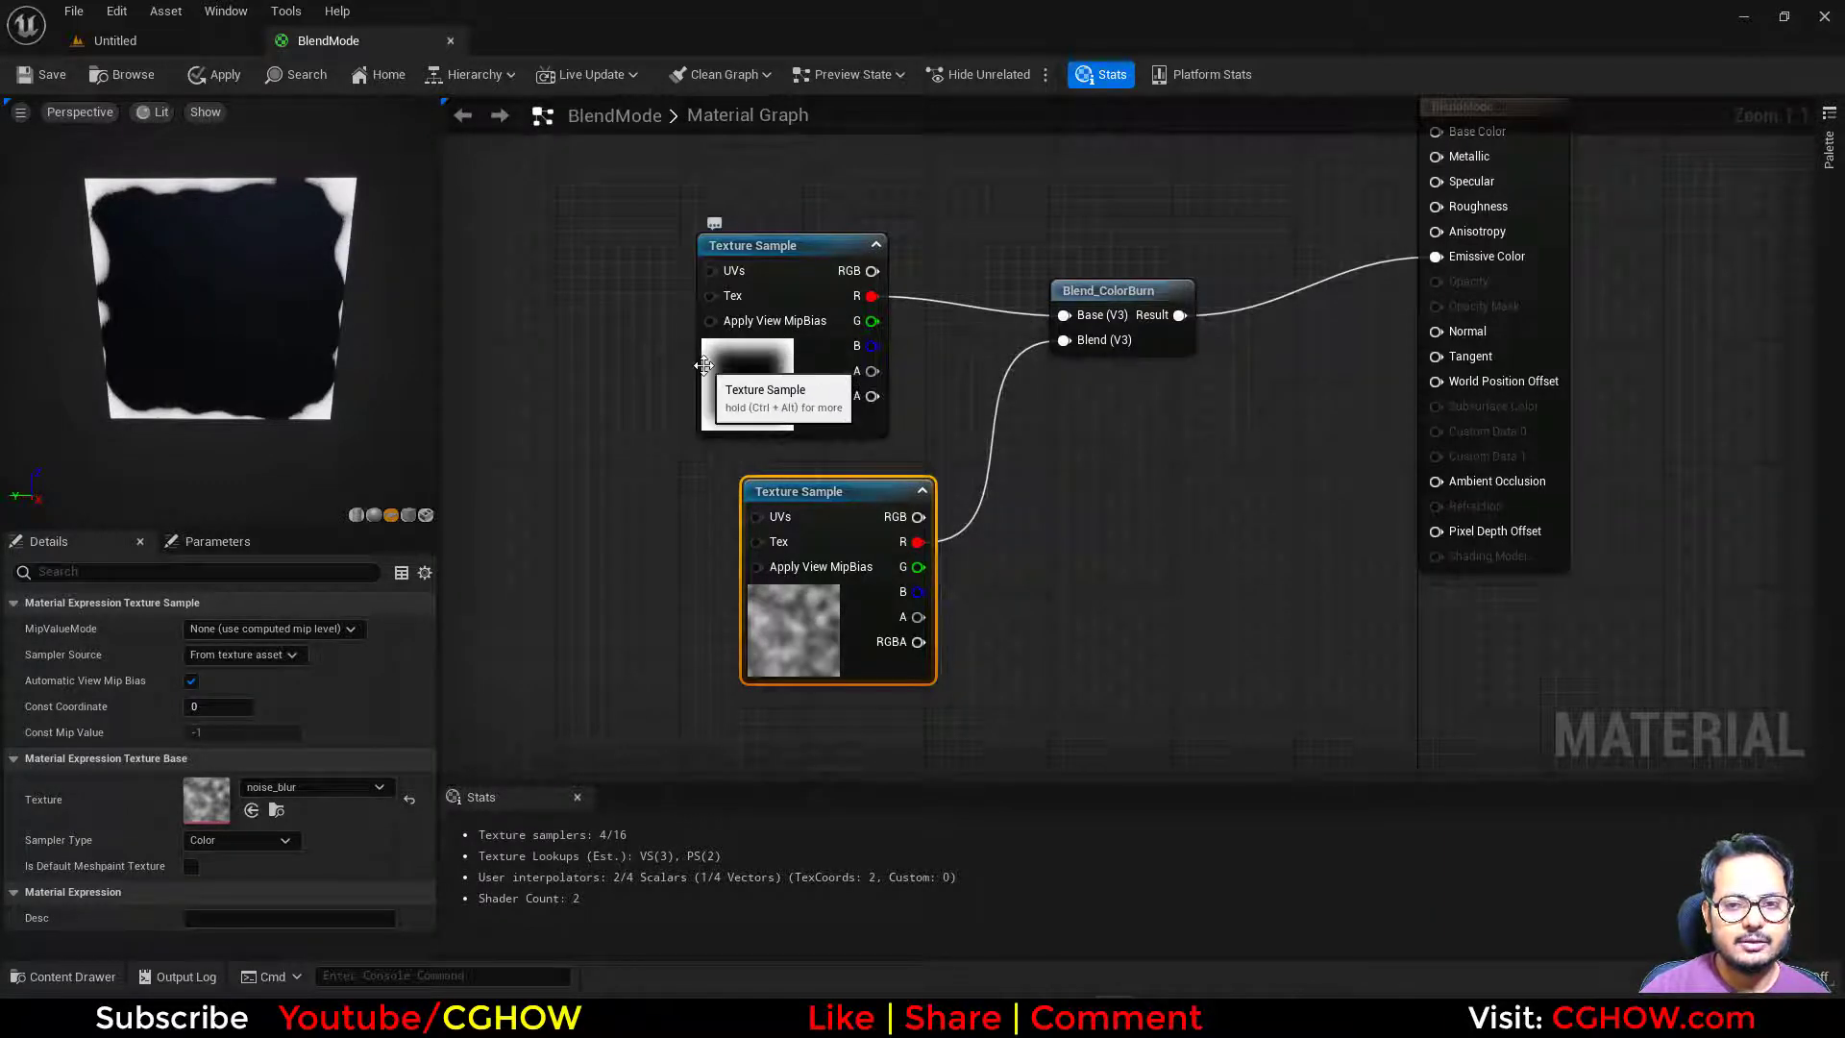
Switch to Photoshop and open noise_blur.TGA and 111.TGA together from the Desktop.
{"action": "left_click", "coordinate": [1114, 1016]}
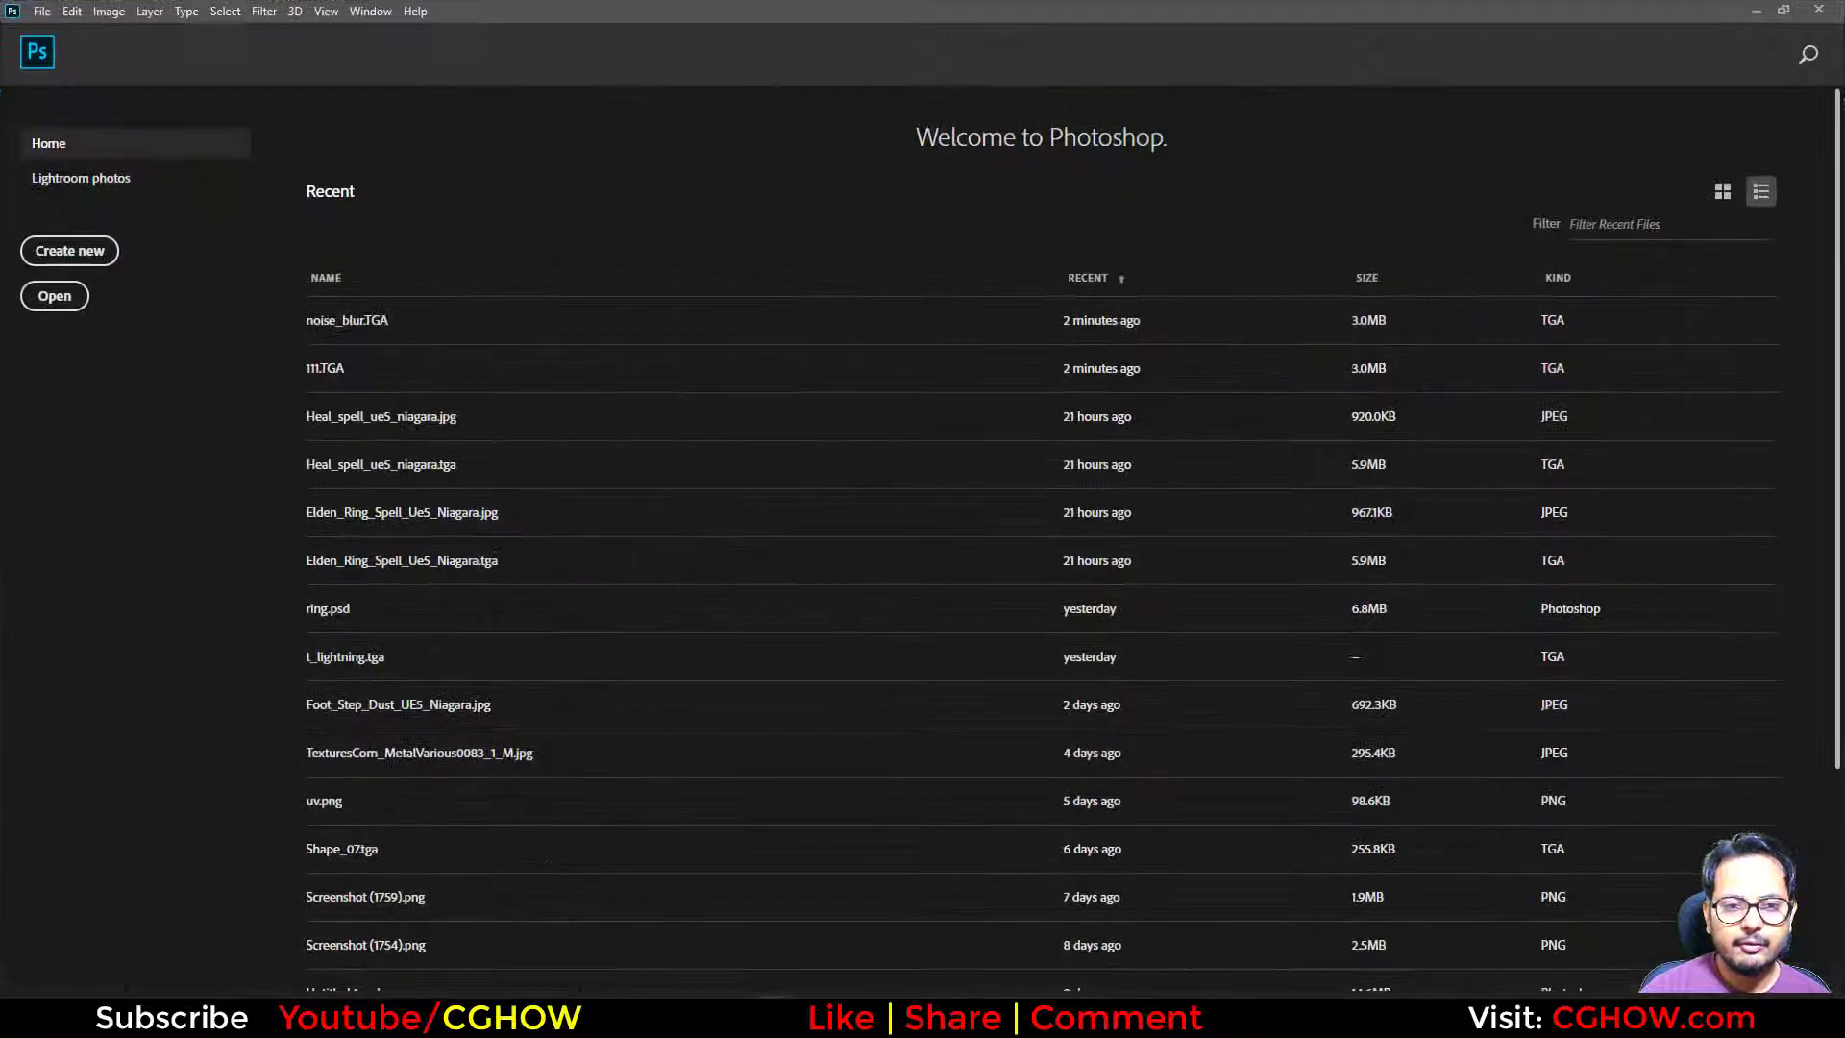
{"action": "left_click", "coordinate": [67, 296]}
{"action": "key", "text": "ctrl+o"}
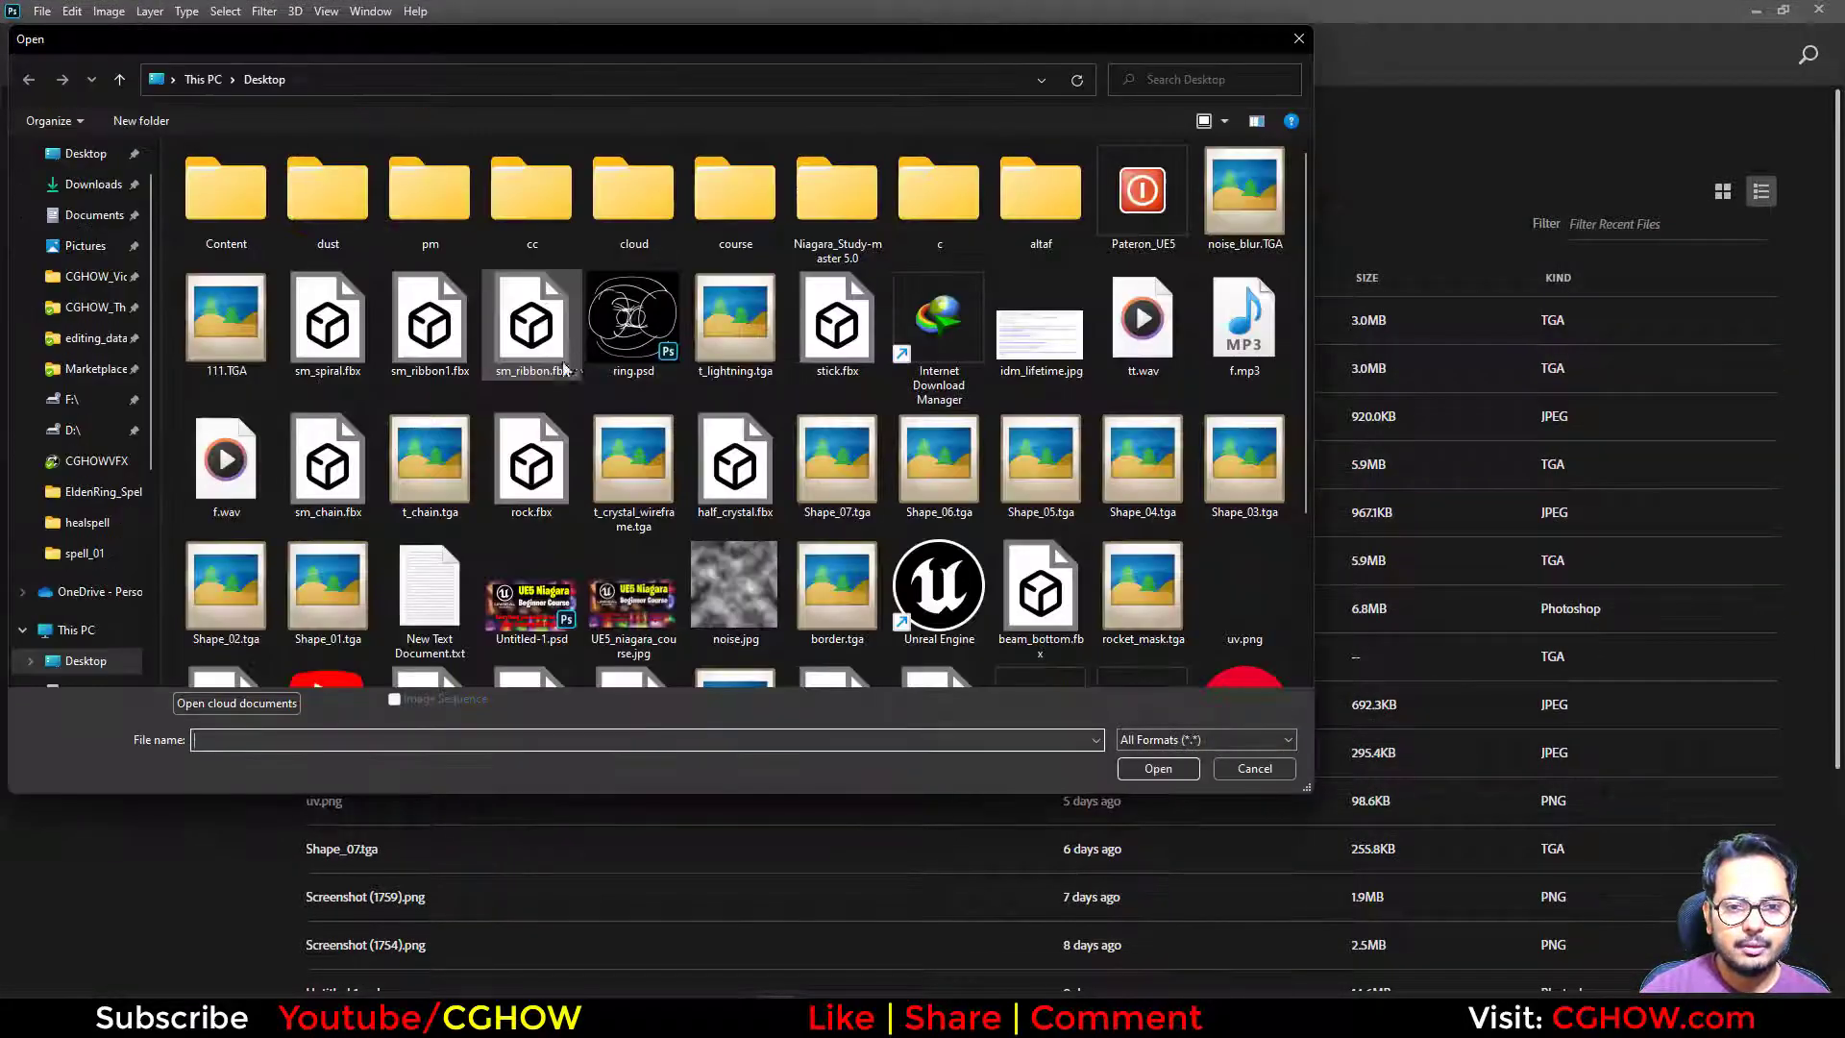
{"action": "left_click", "coordinate": [1244, 207]}
{"action": "left_click", "coordinate": [227, 322], "text": "ctrl"}
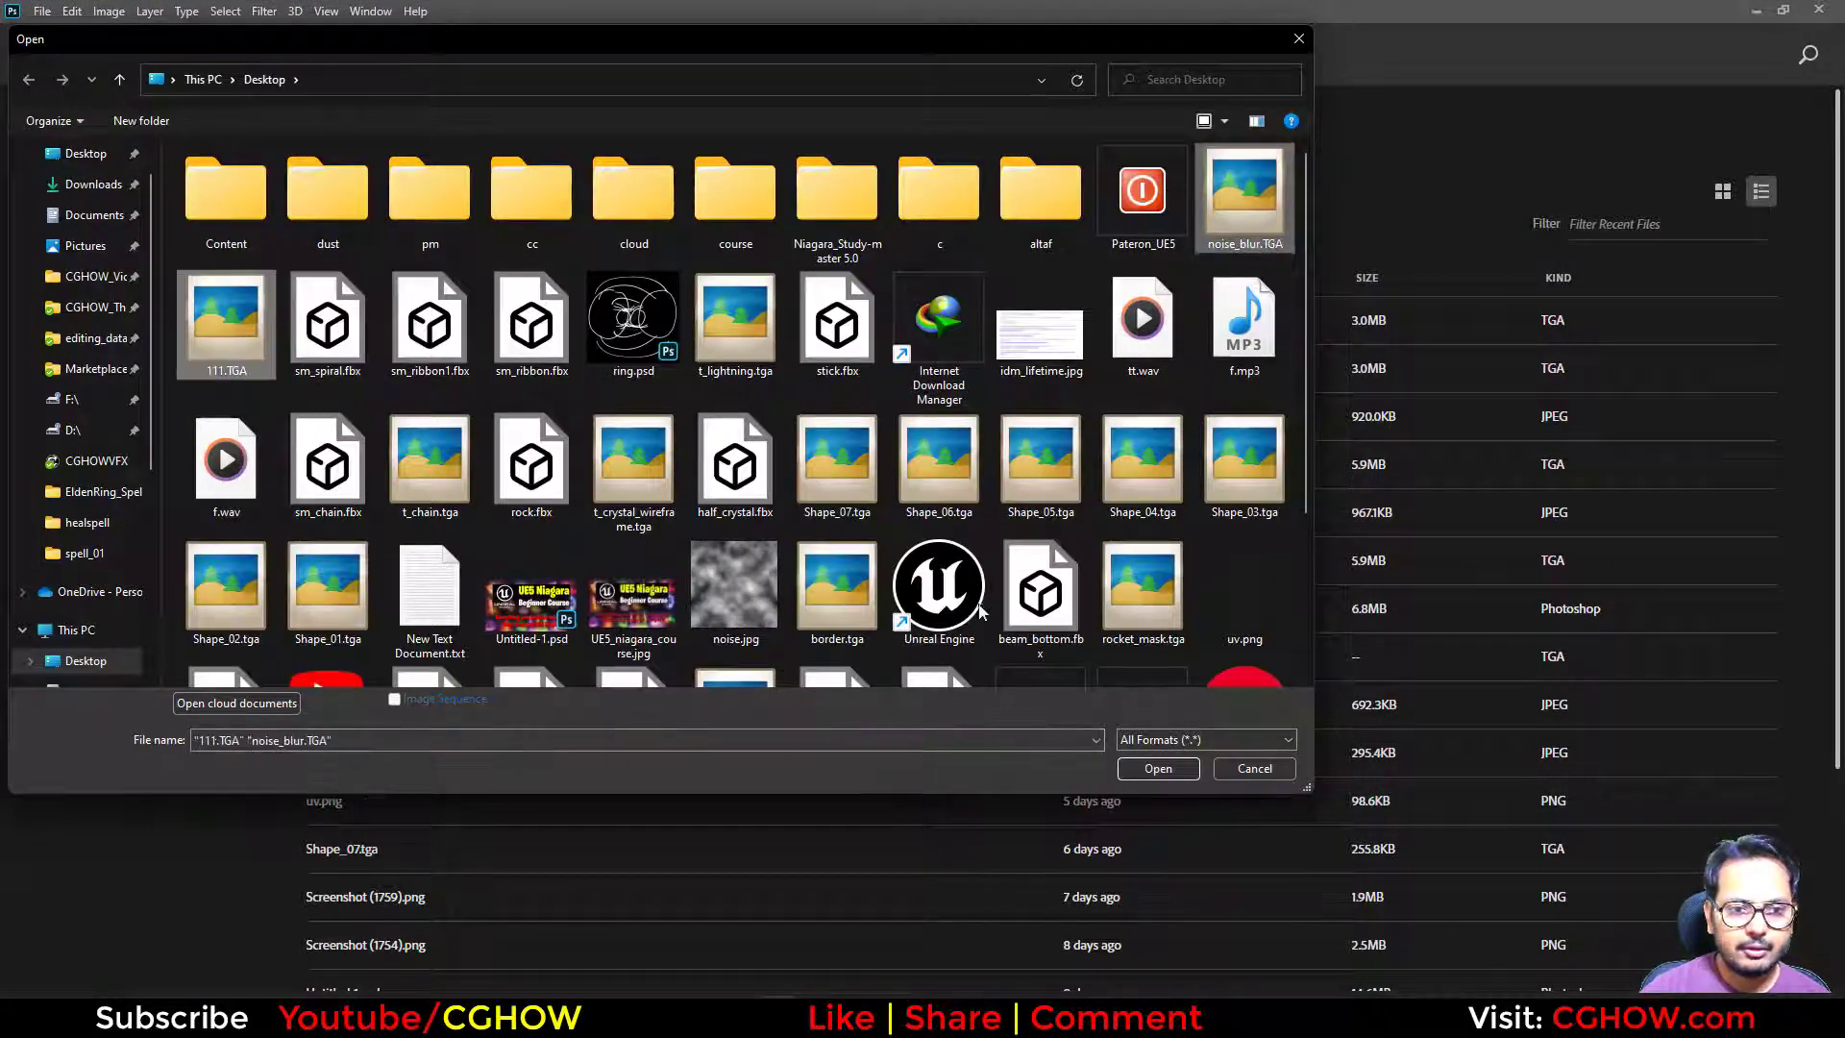
{"action": "left_click", "coordinate": [1158, 768]}
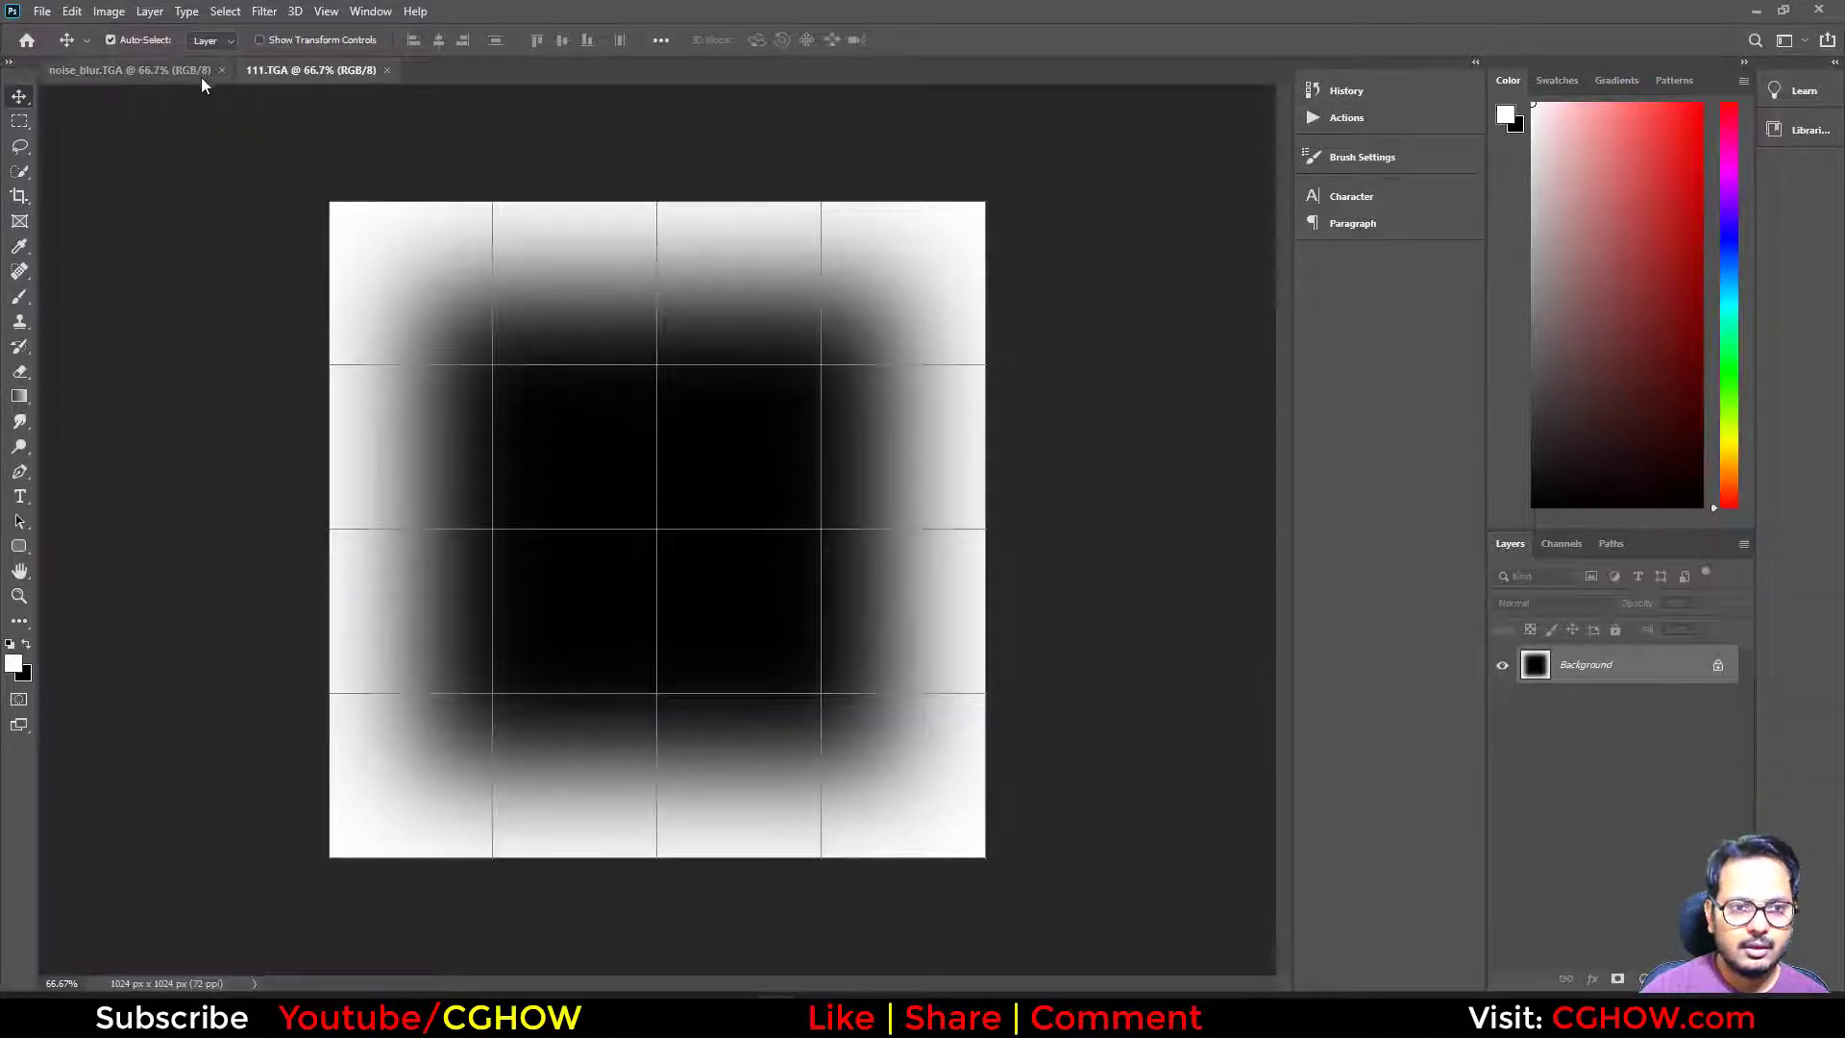
Copy the whole noise_blur image into 111.TGA as a new layer and close the noise_blur document.
{"action": "left_click_drag", "start_coordinate": [200, 77], "coordinate": [235, 266]}
{"action": "key", "text": "ctrl+a"}
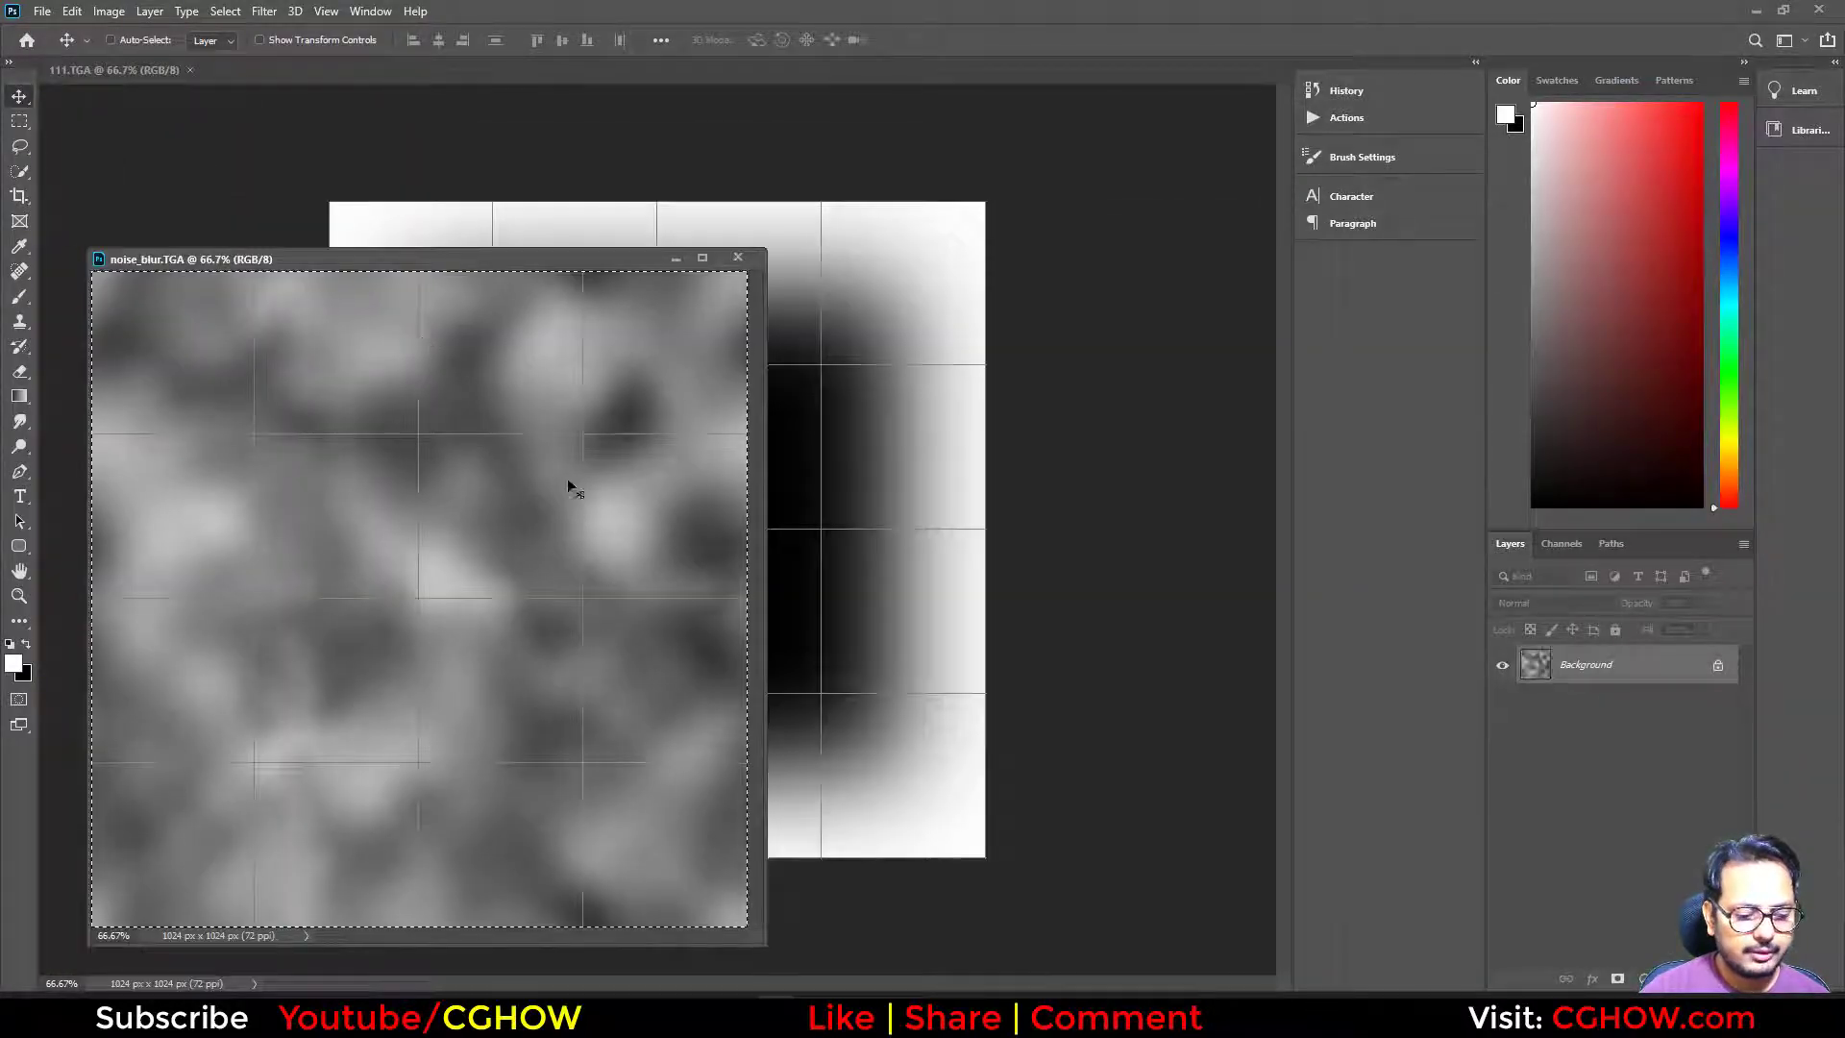
{"action": "left_click", "coordinate": [844, 327]}
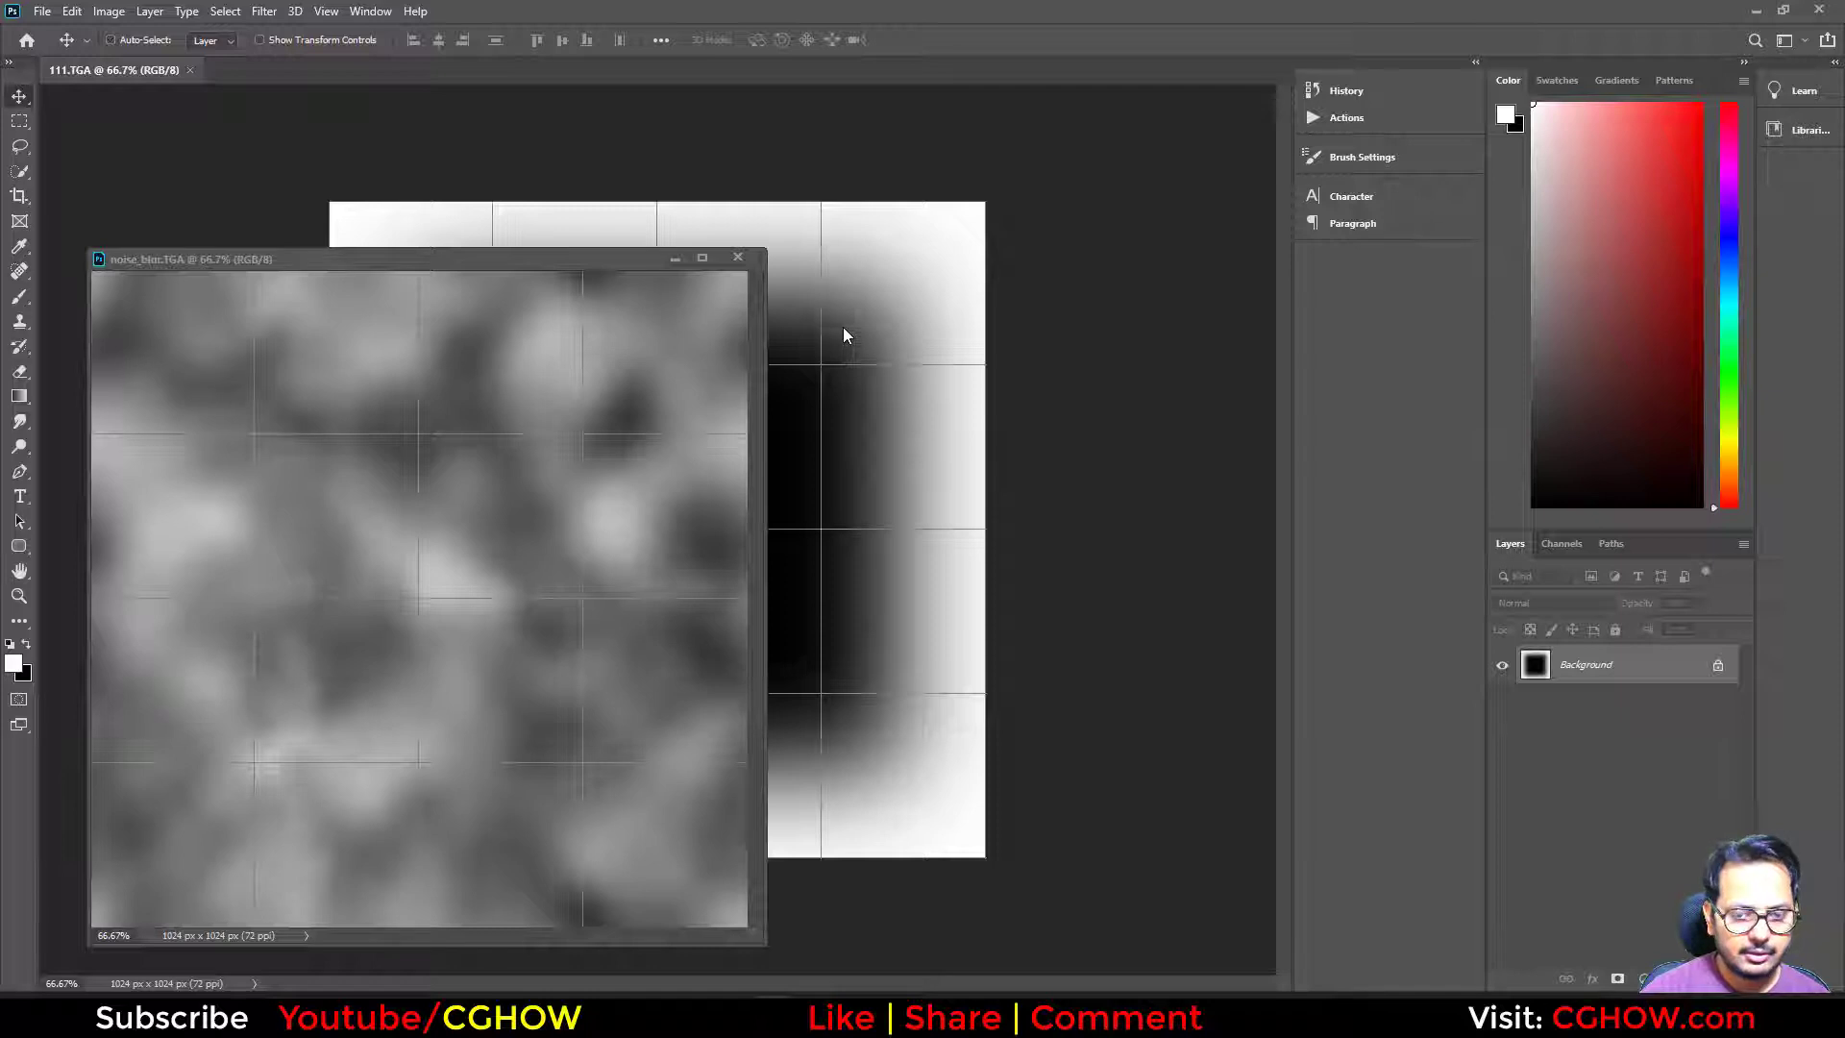
{"action": "key", "text": "ctrl+v"}
{"action": "left_click", "coordinate": [738, 257]}
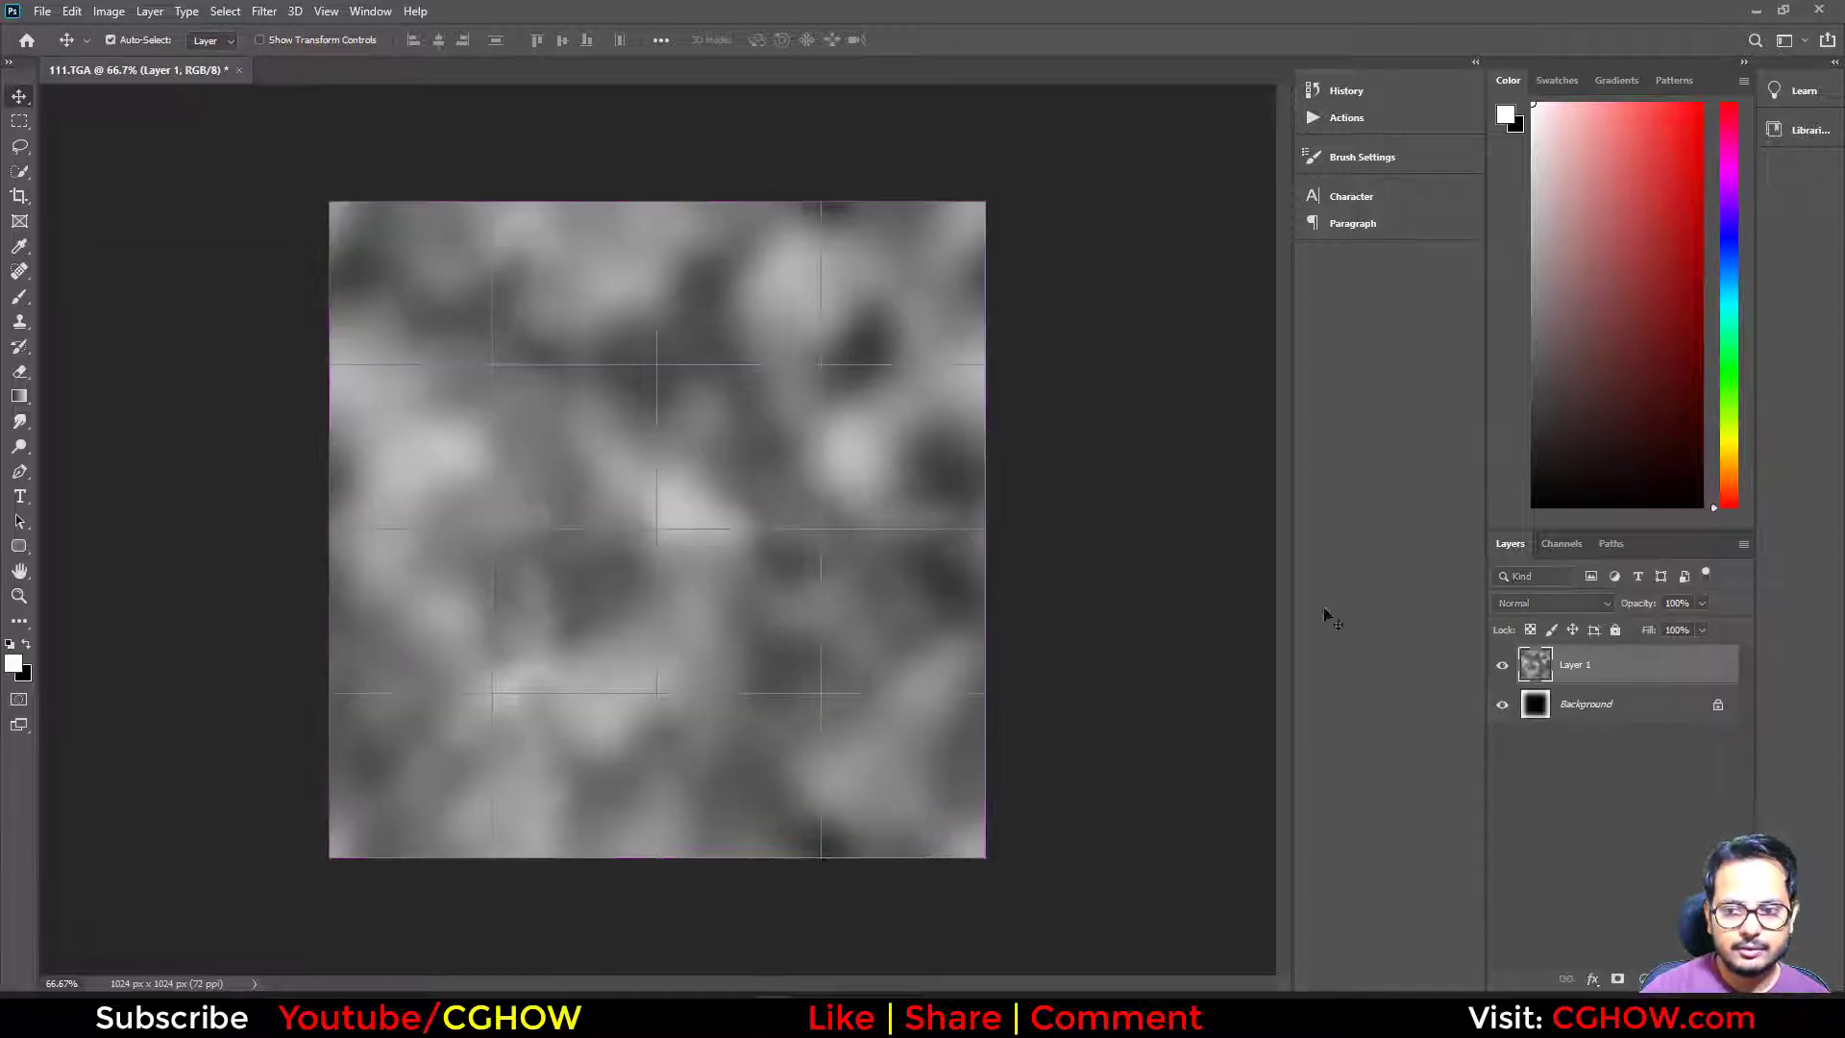
Hide the noise layer, switch to Unreal Editor, and align the noise texture node beneath the 111 texture node.
{"action": "left_click", "coordinate": [1503, 665]}
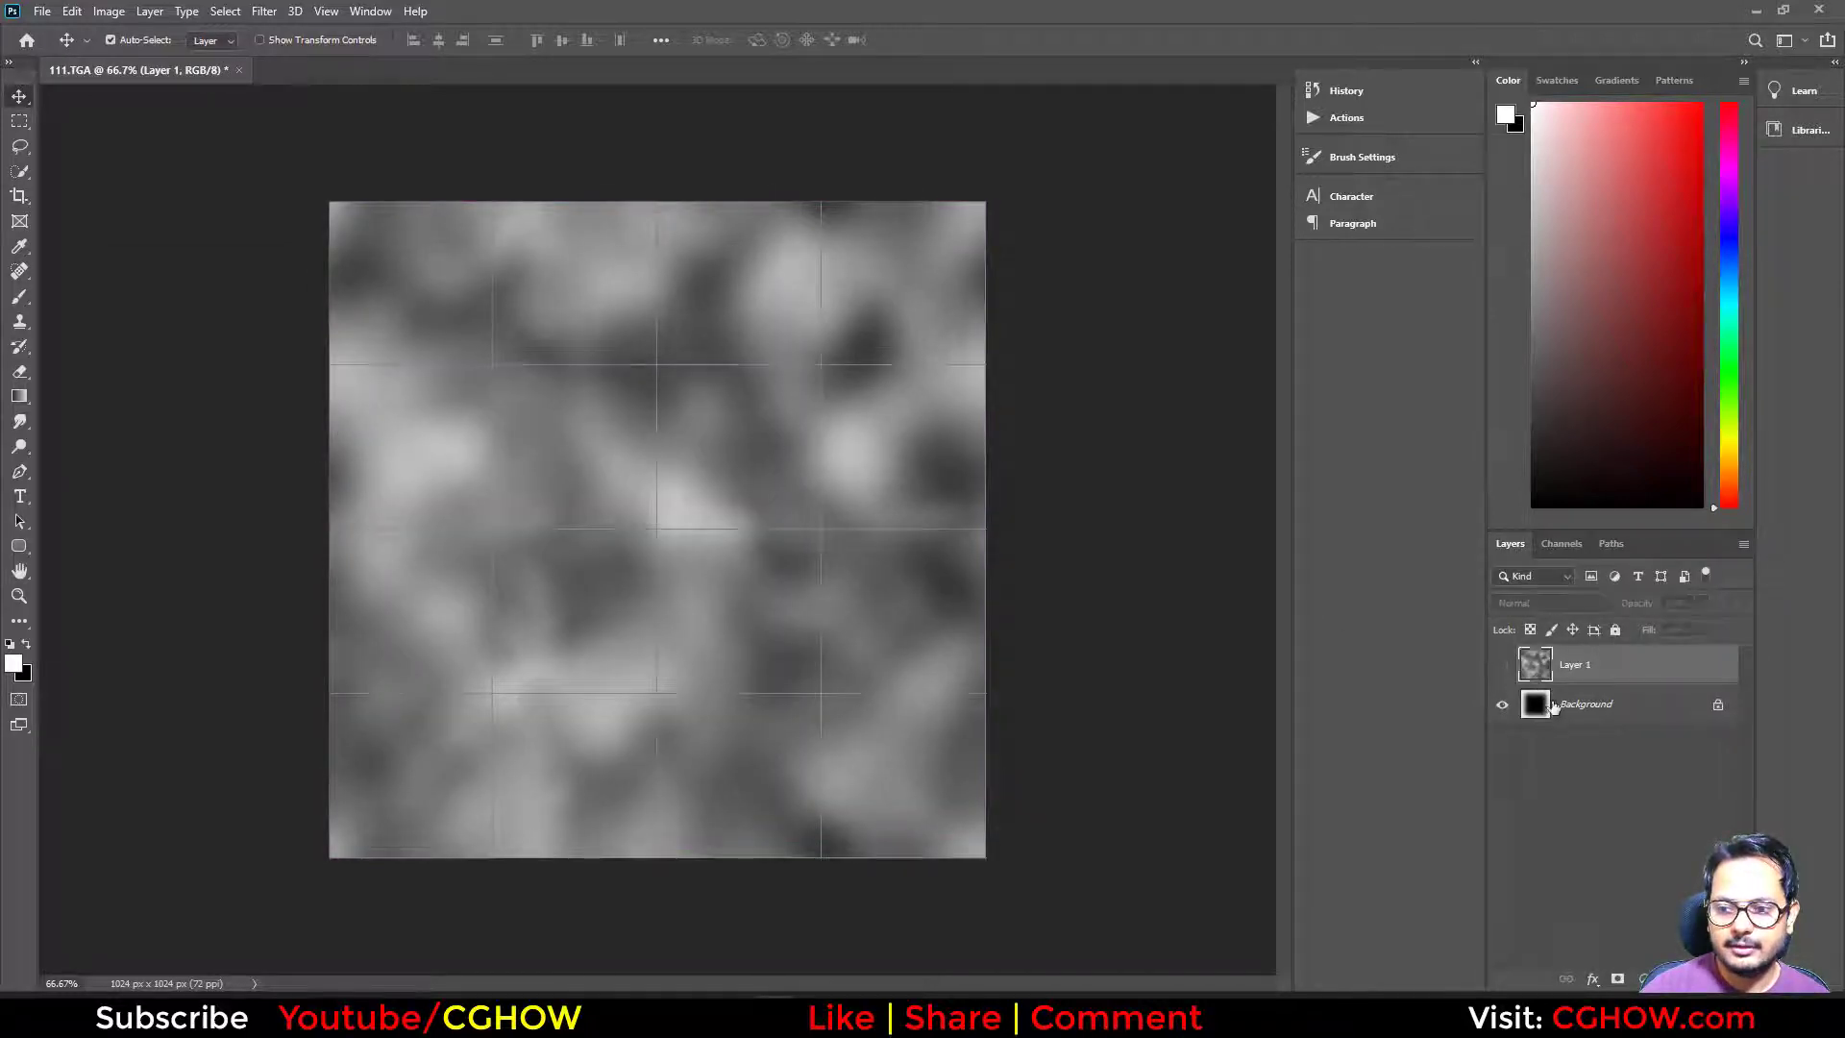
{"action": "left_click", "coordinate": [1590, 713]}
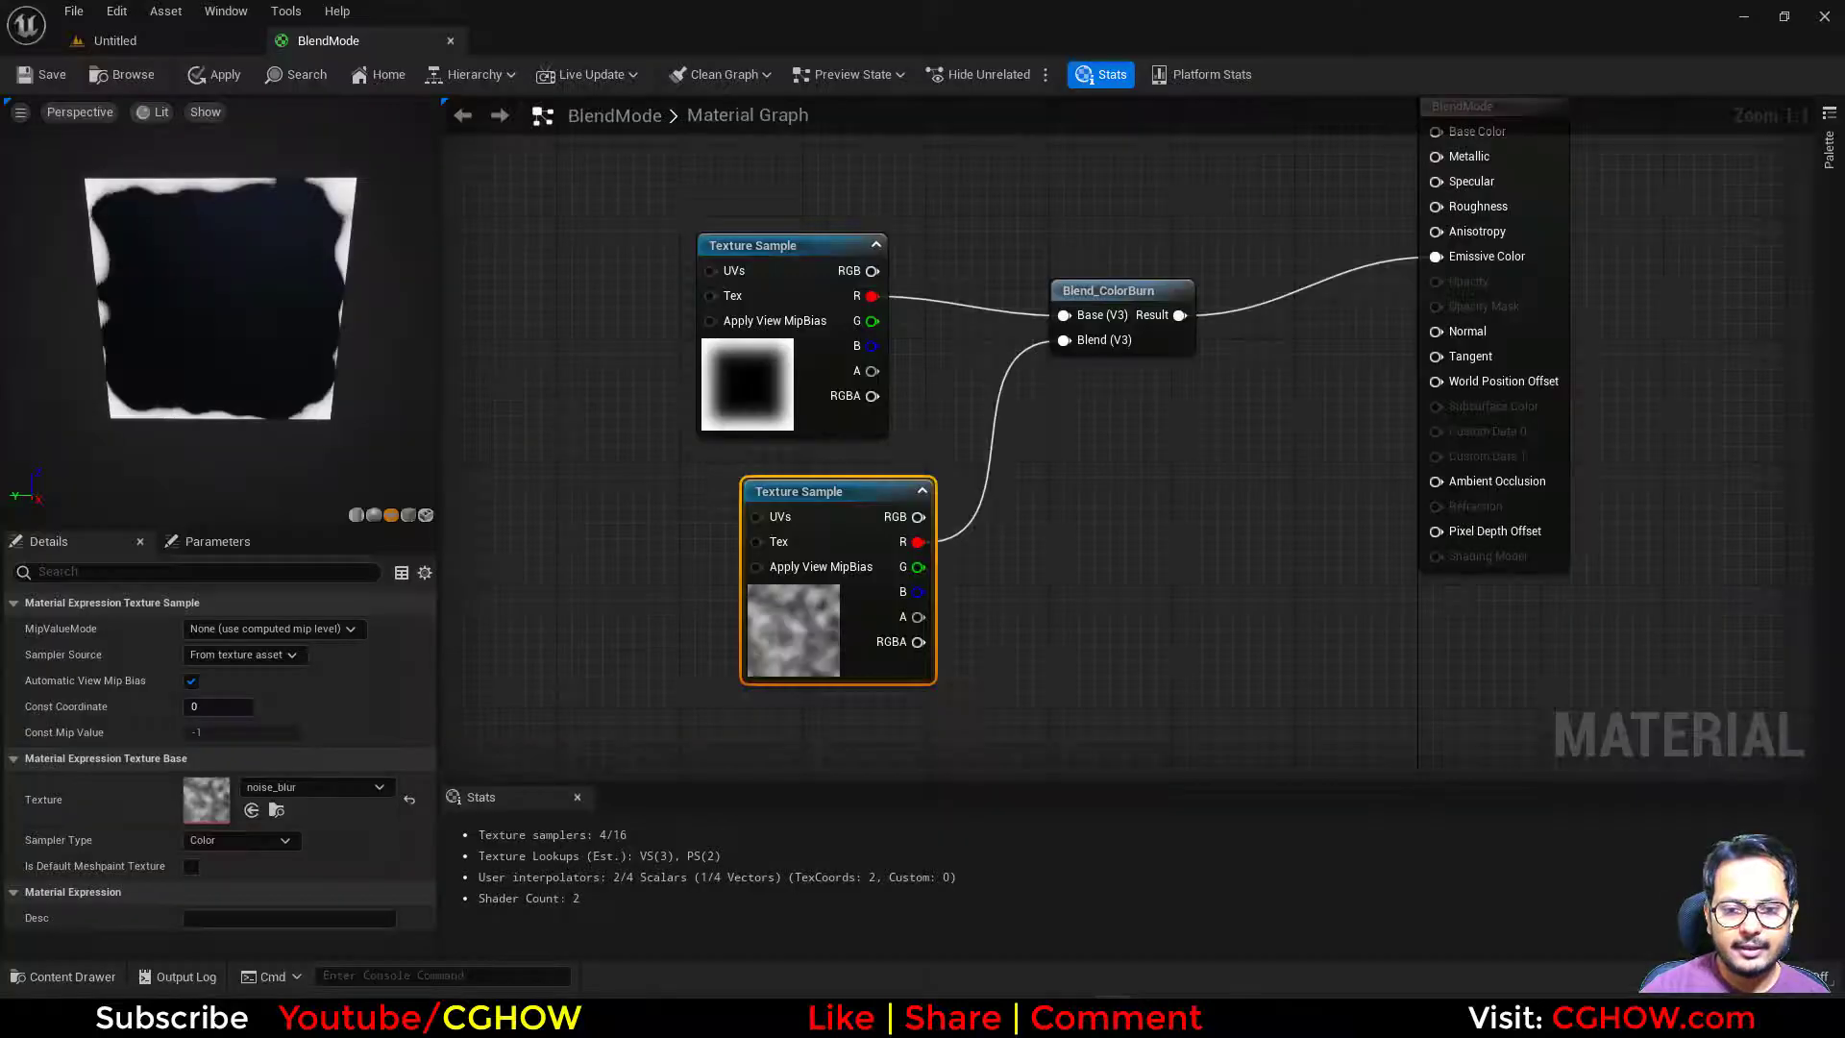
{"action": "left_click", "coordinate": [759, 384]}
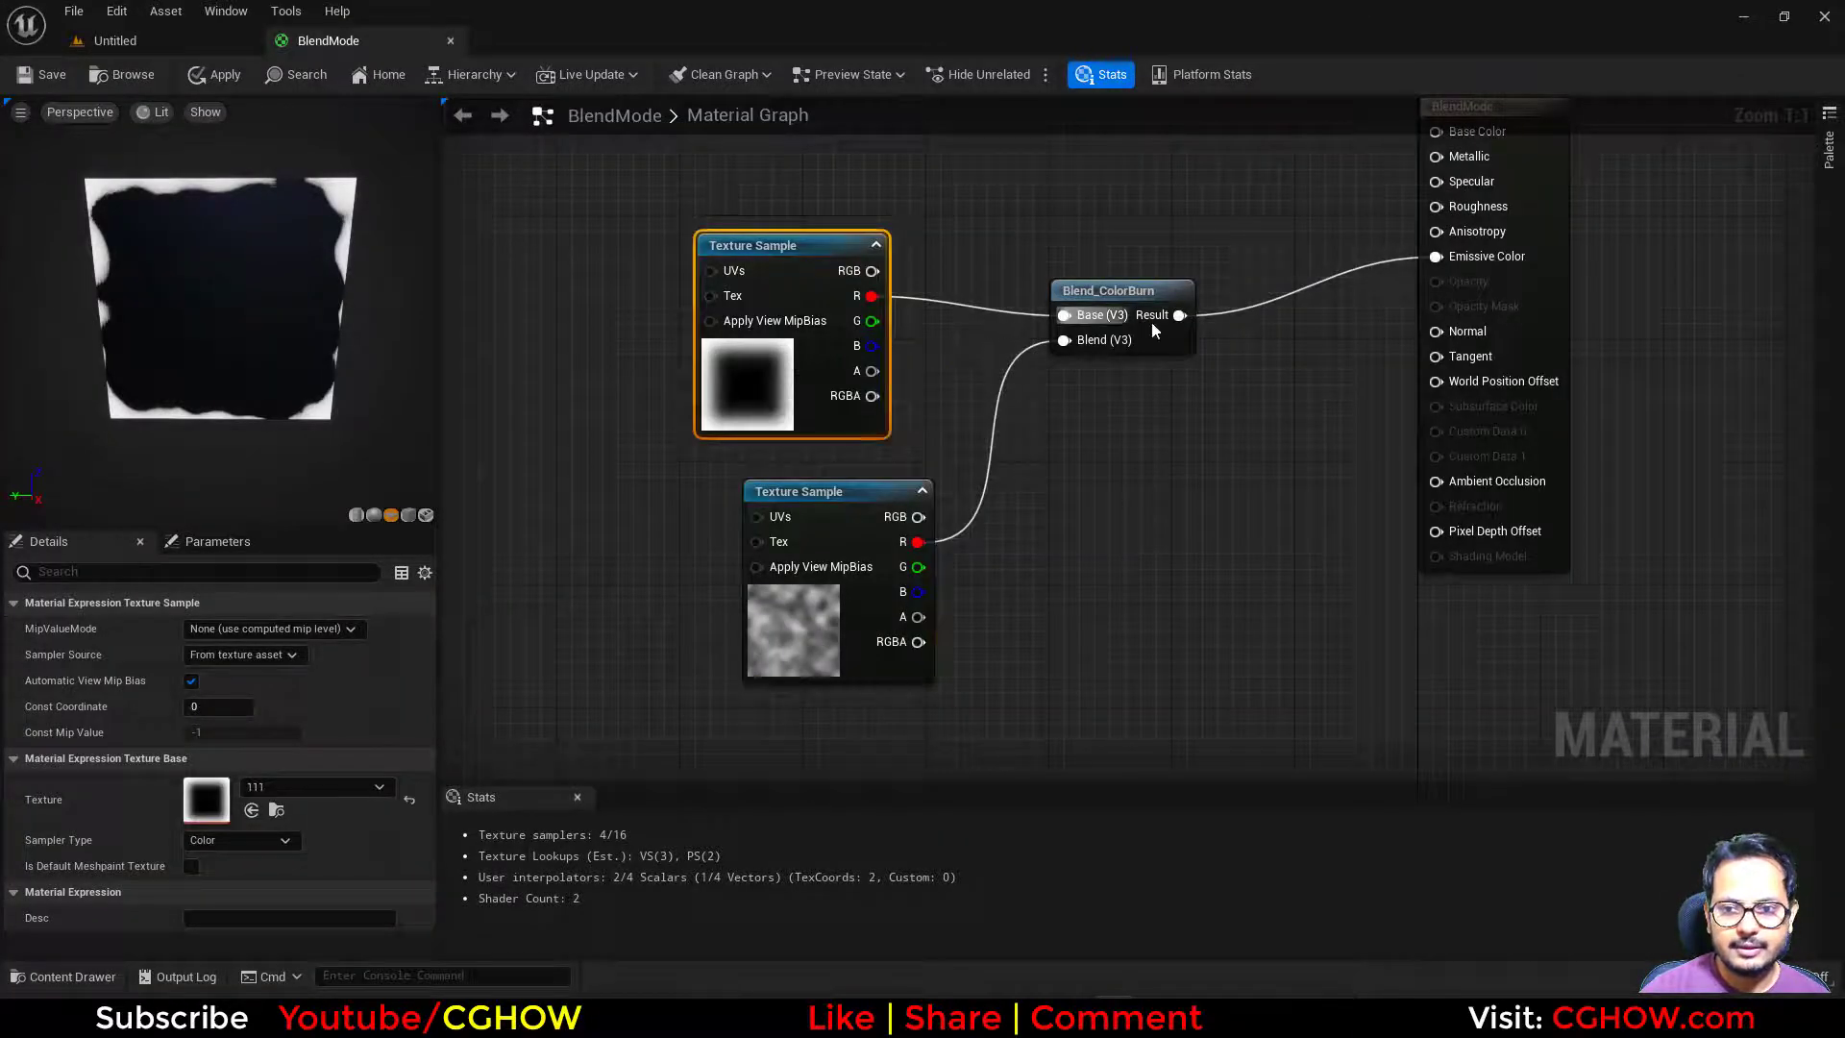
{"action": "left_click_drag", "start_coordinate": [776, 615], "coordinate": [728, 645]}
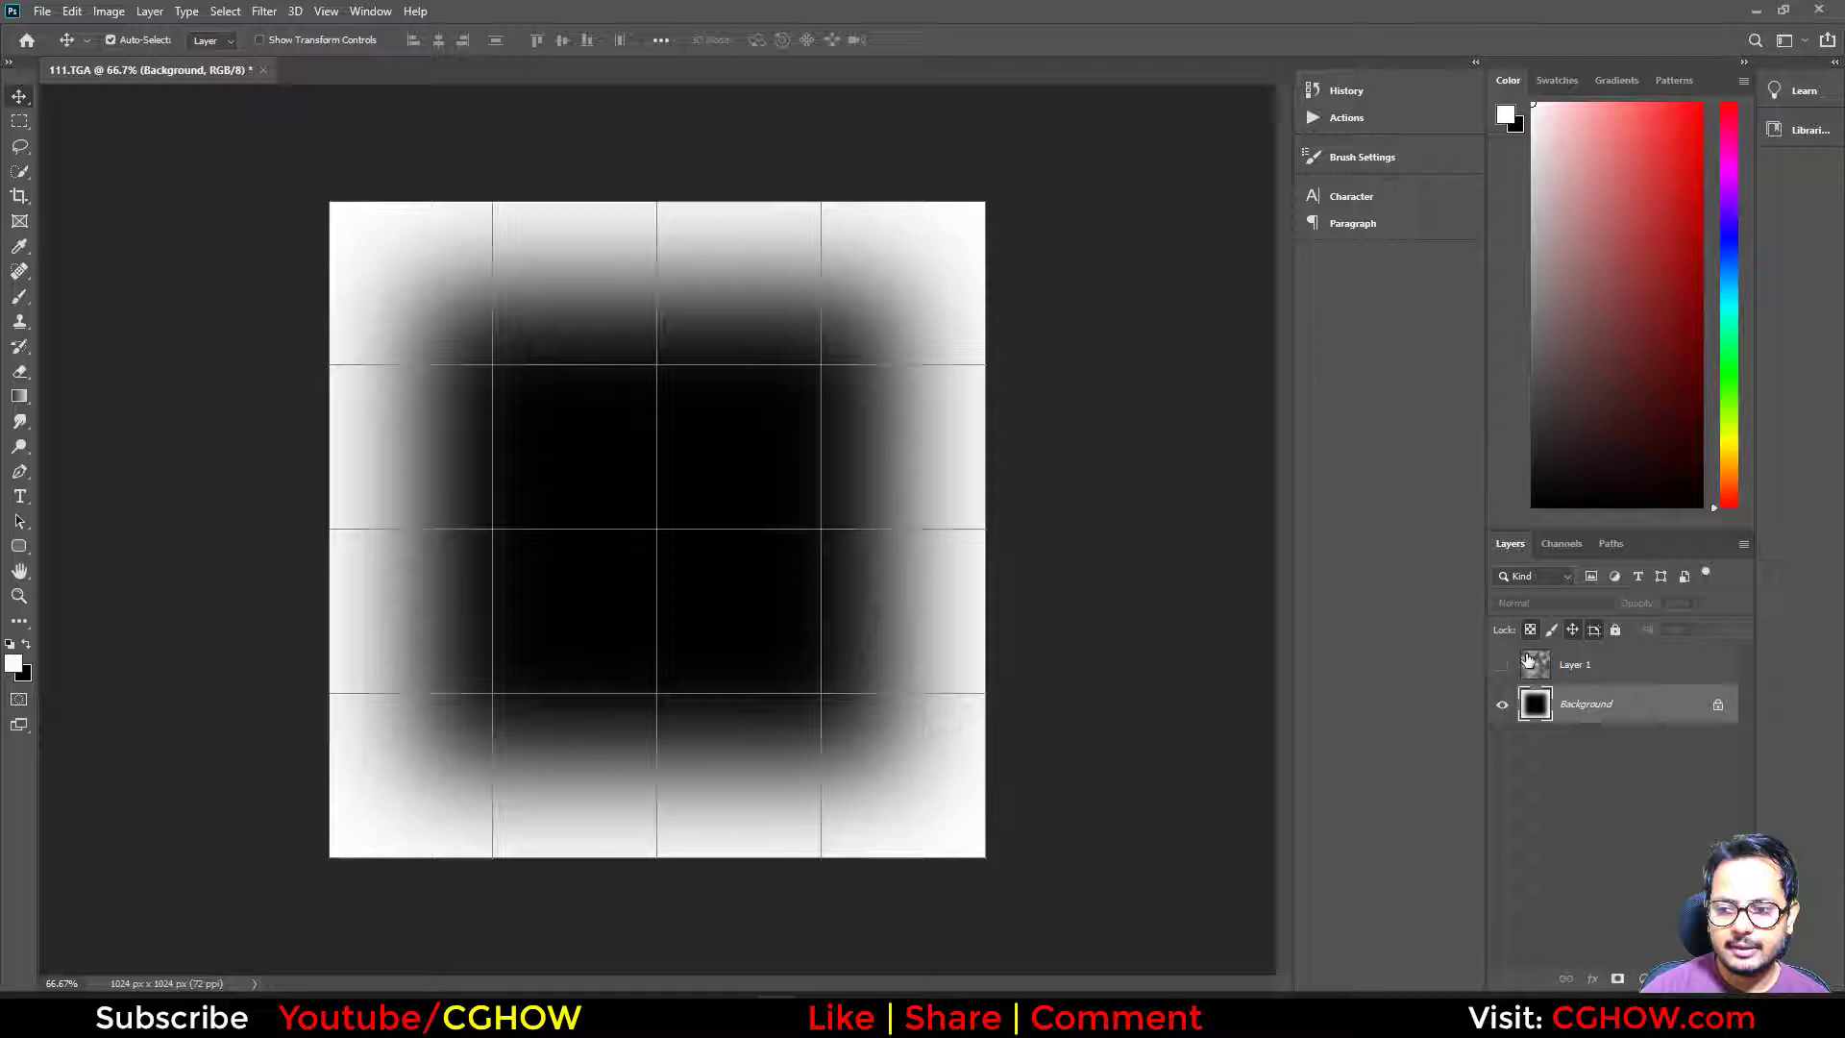
Back in Photoshop, show the noise layer above the background and set its blend mode to Color Burn.
{"action": "left_click", "coordinate": [1515, 665]}
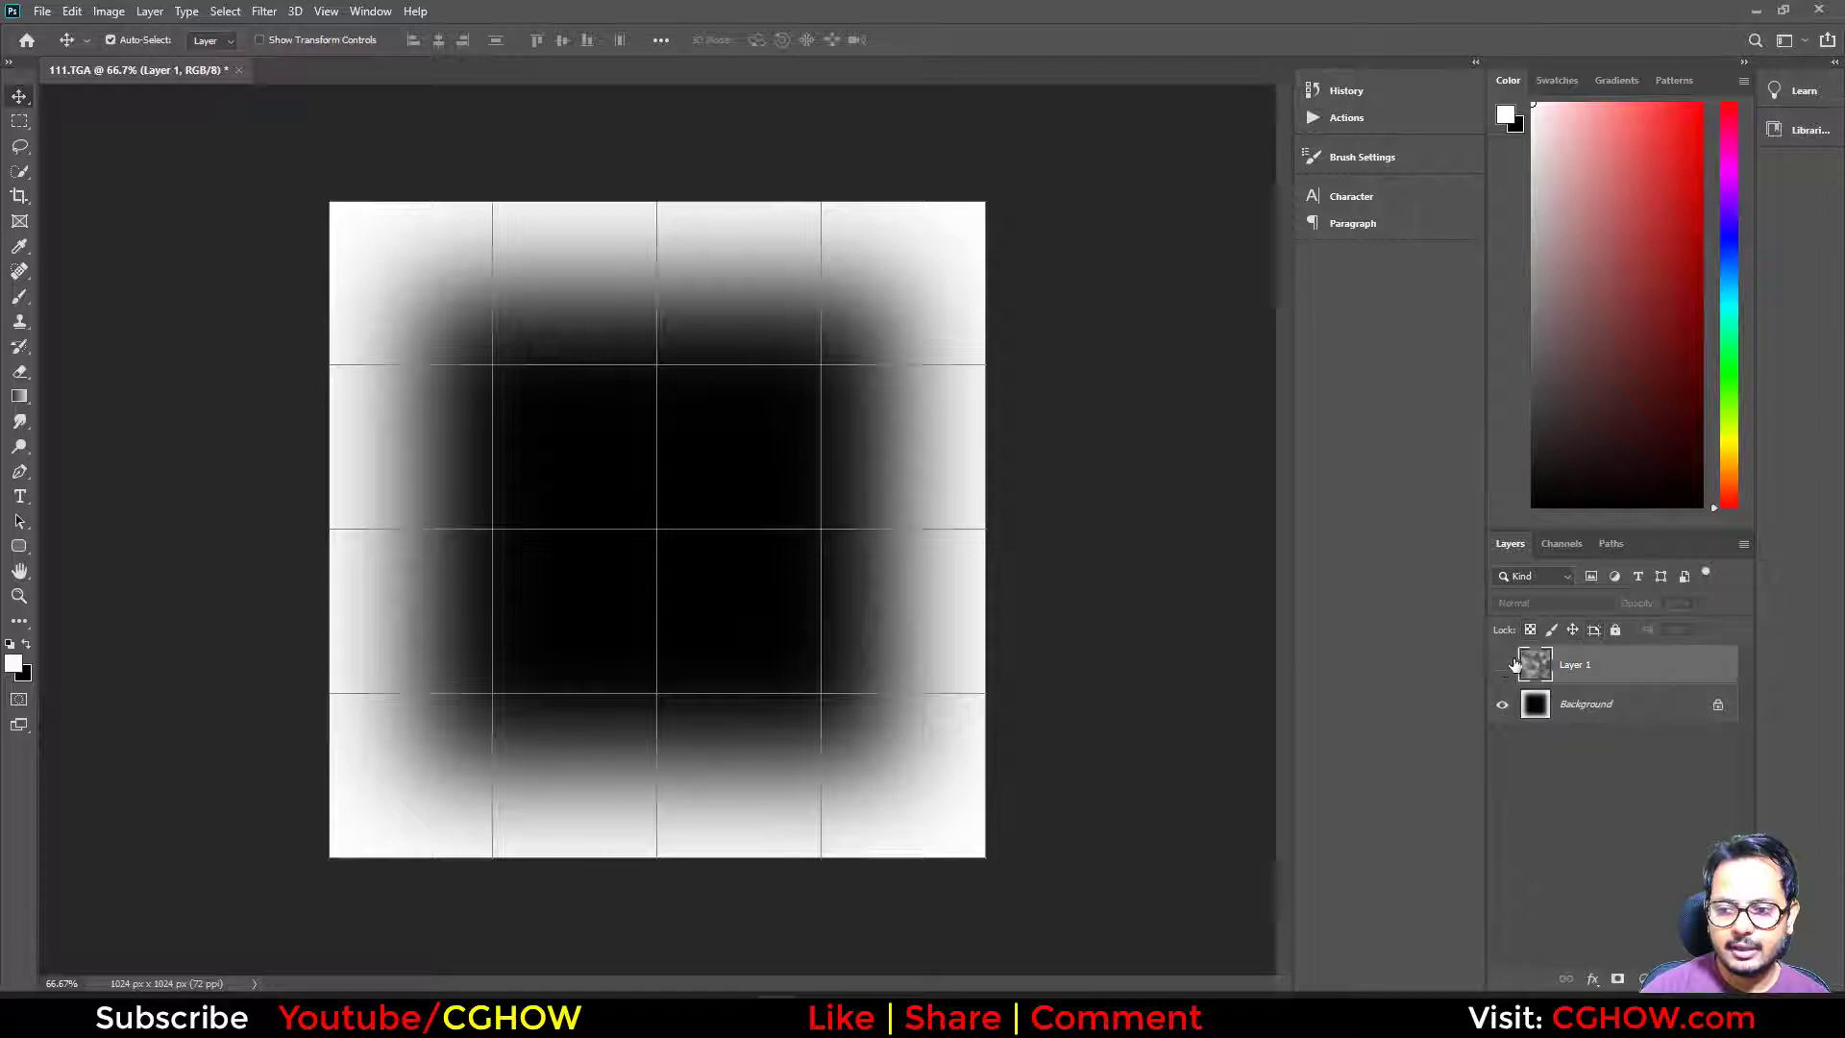
{"action": "left_click", "coordinate": [1502, 667]}
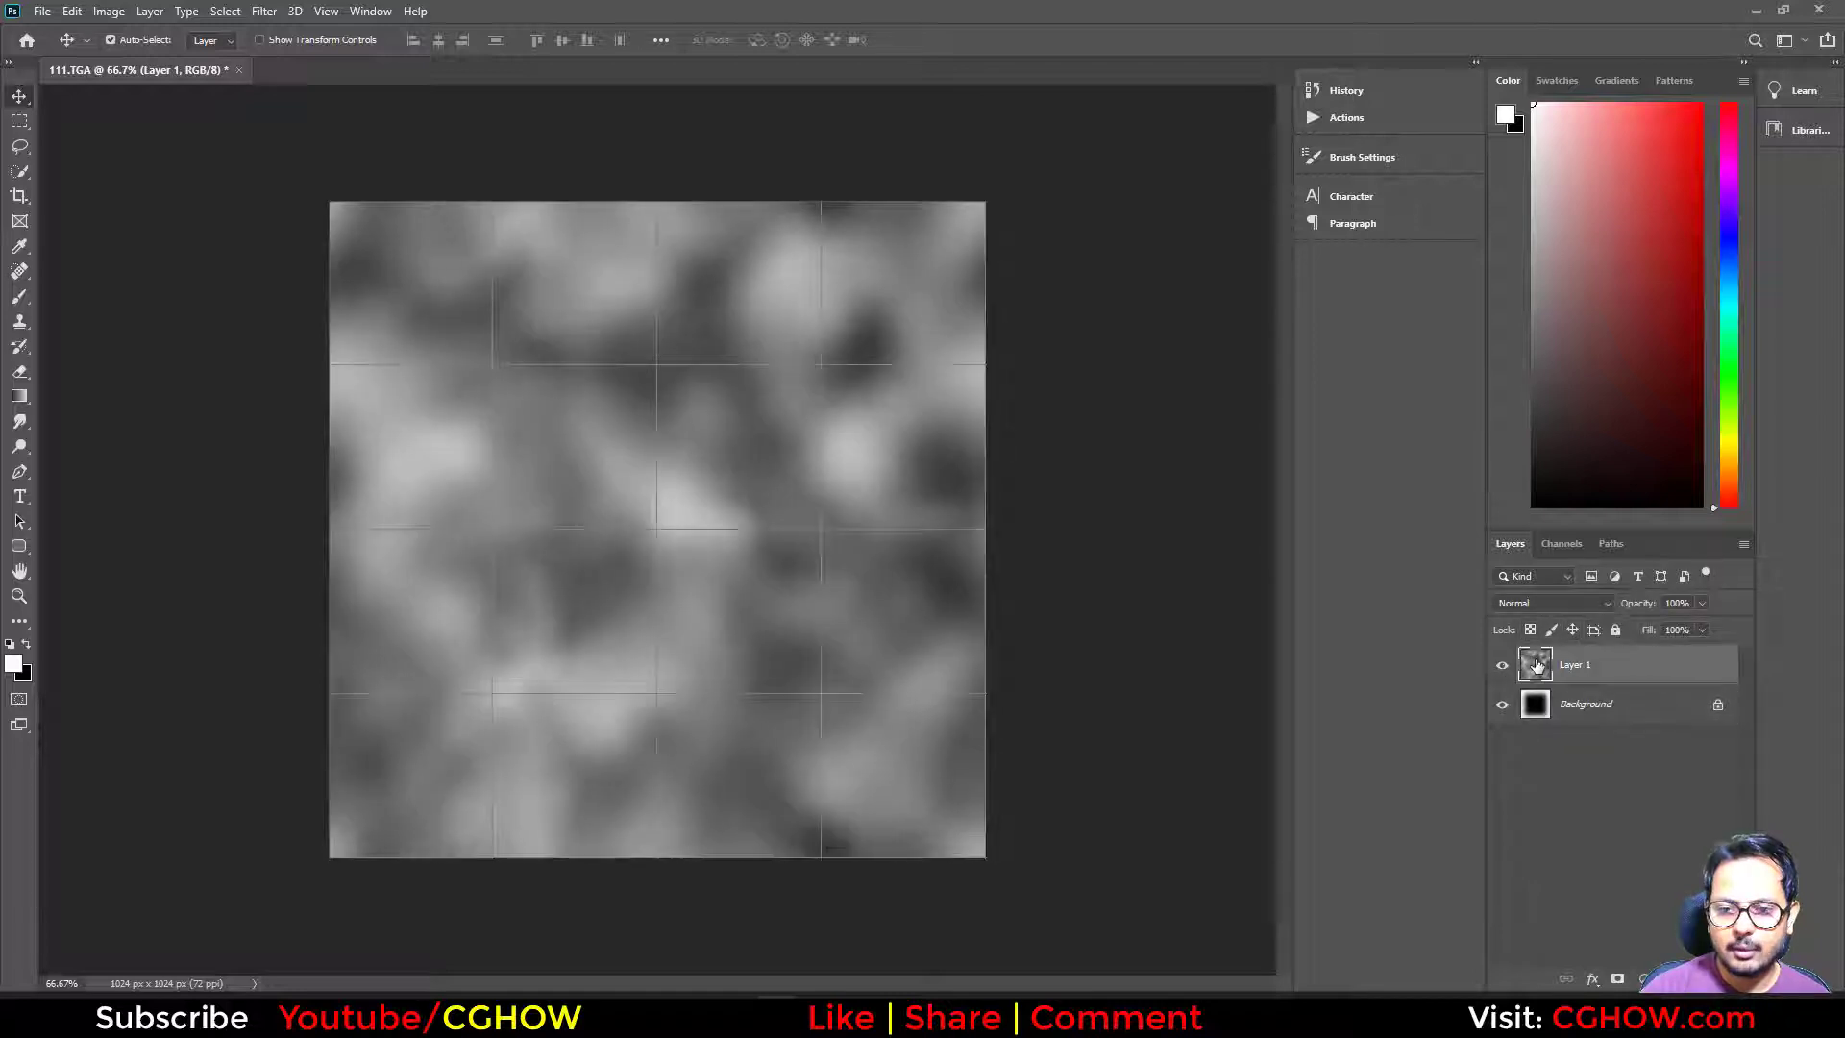
{"action": "left_click", "coordinate": [1542, 603]}
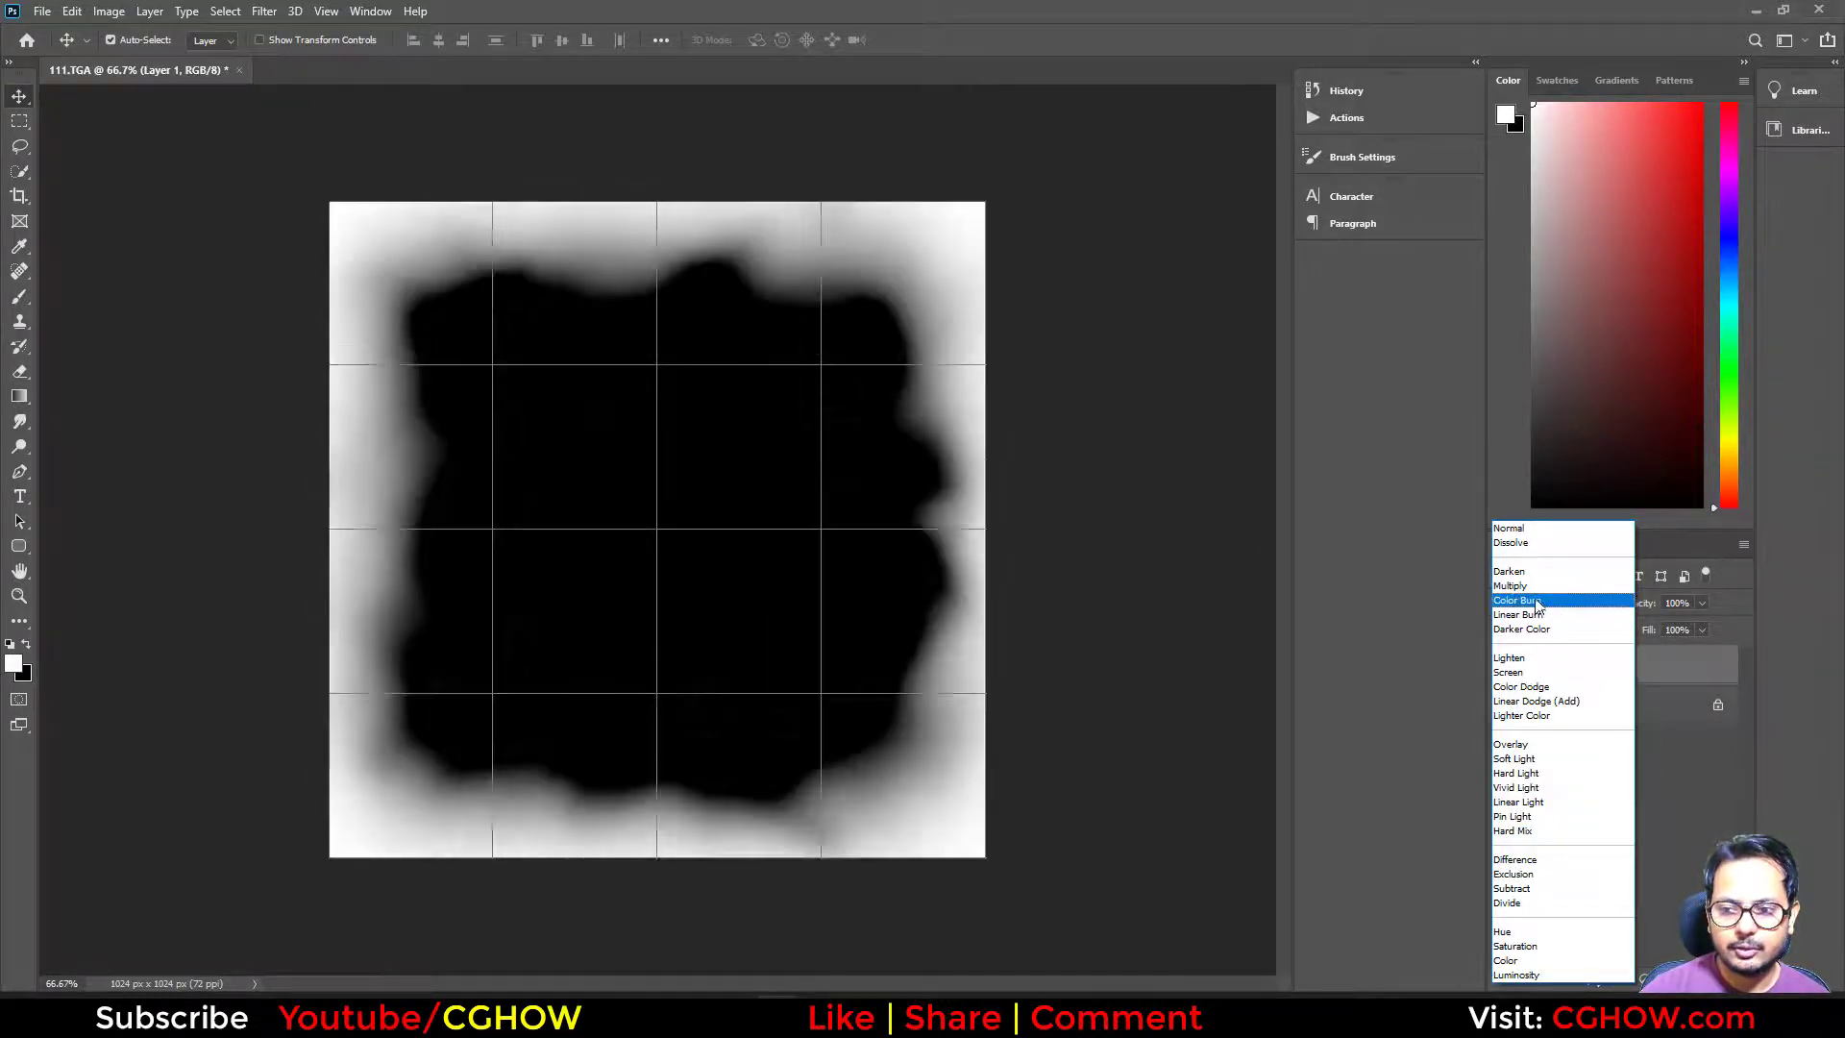
{"action": "left_click", "coordinate": [1537, 603]}
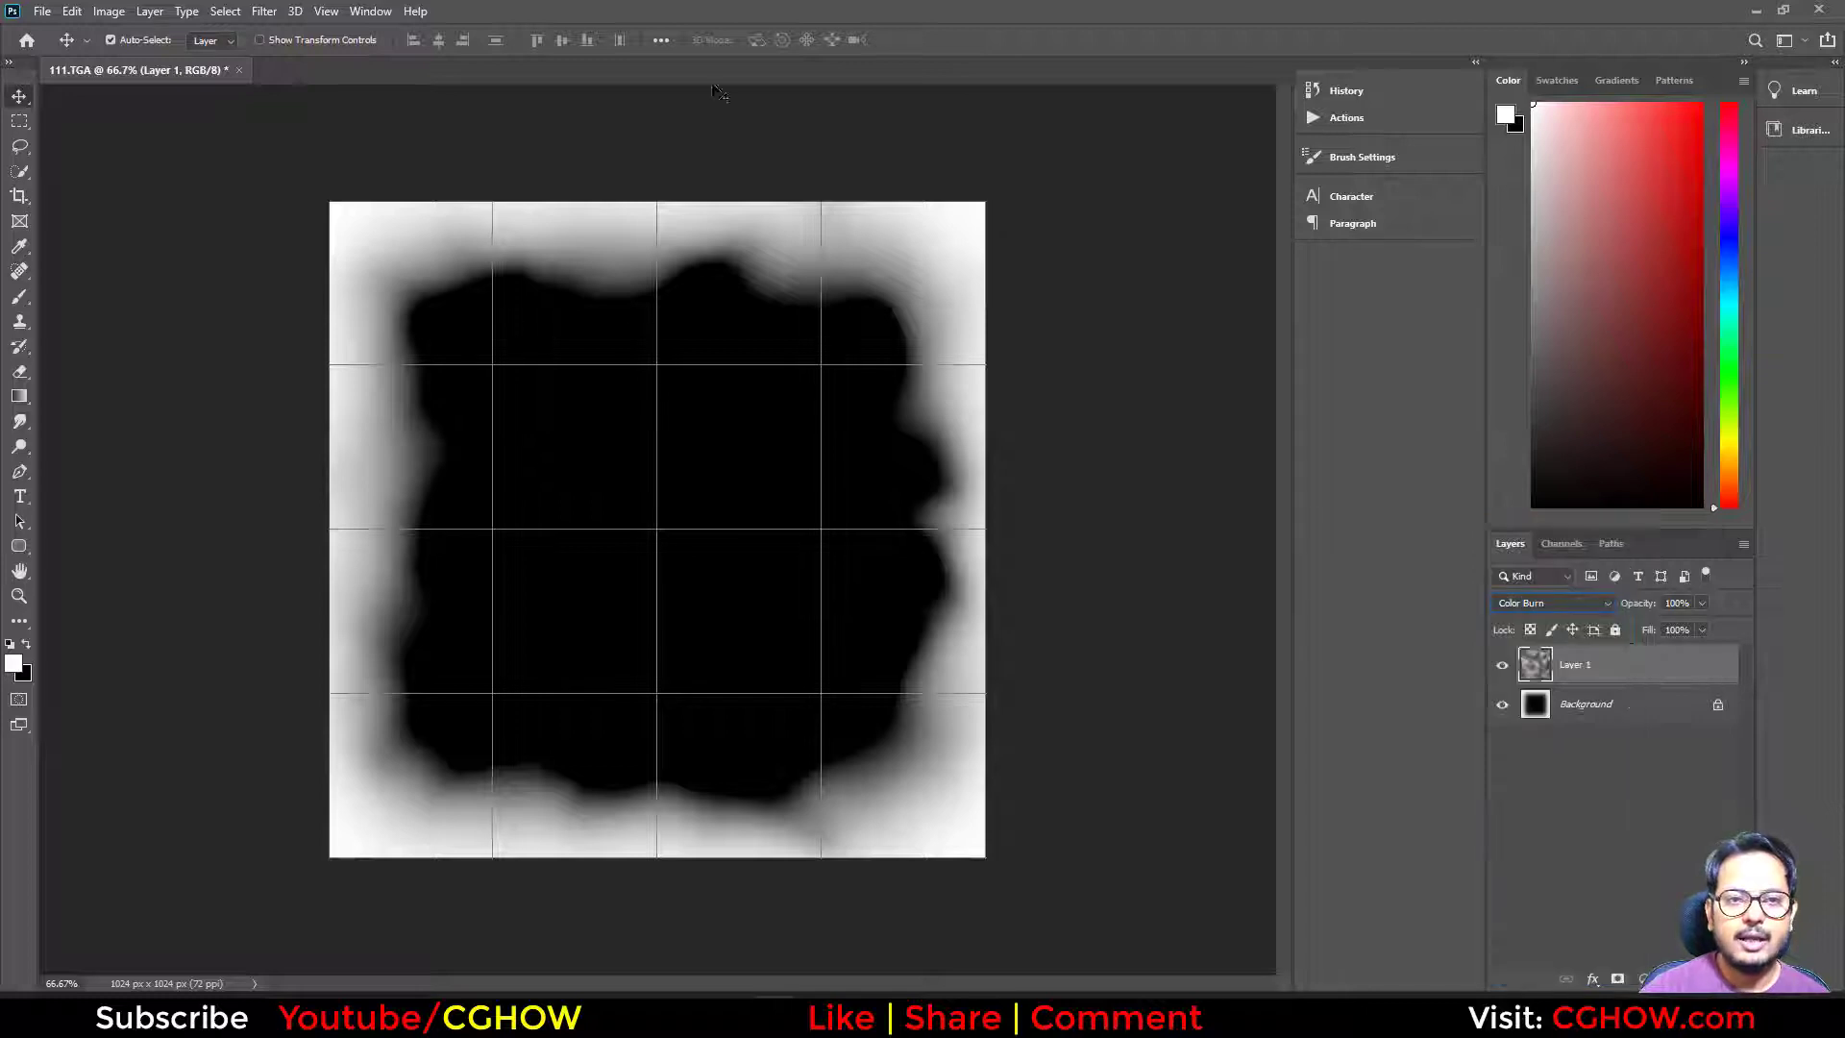
Float the Photoshop window over the Unreal material preview, shift the noise layer slightly down and right, and minimize Photoshop.
{"action": "double_click", "coordinate": [740, 13]}
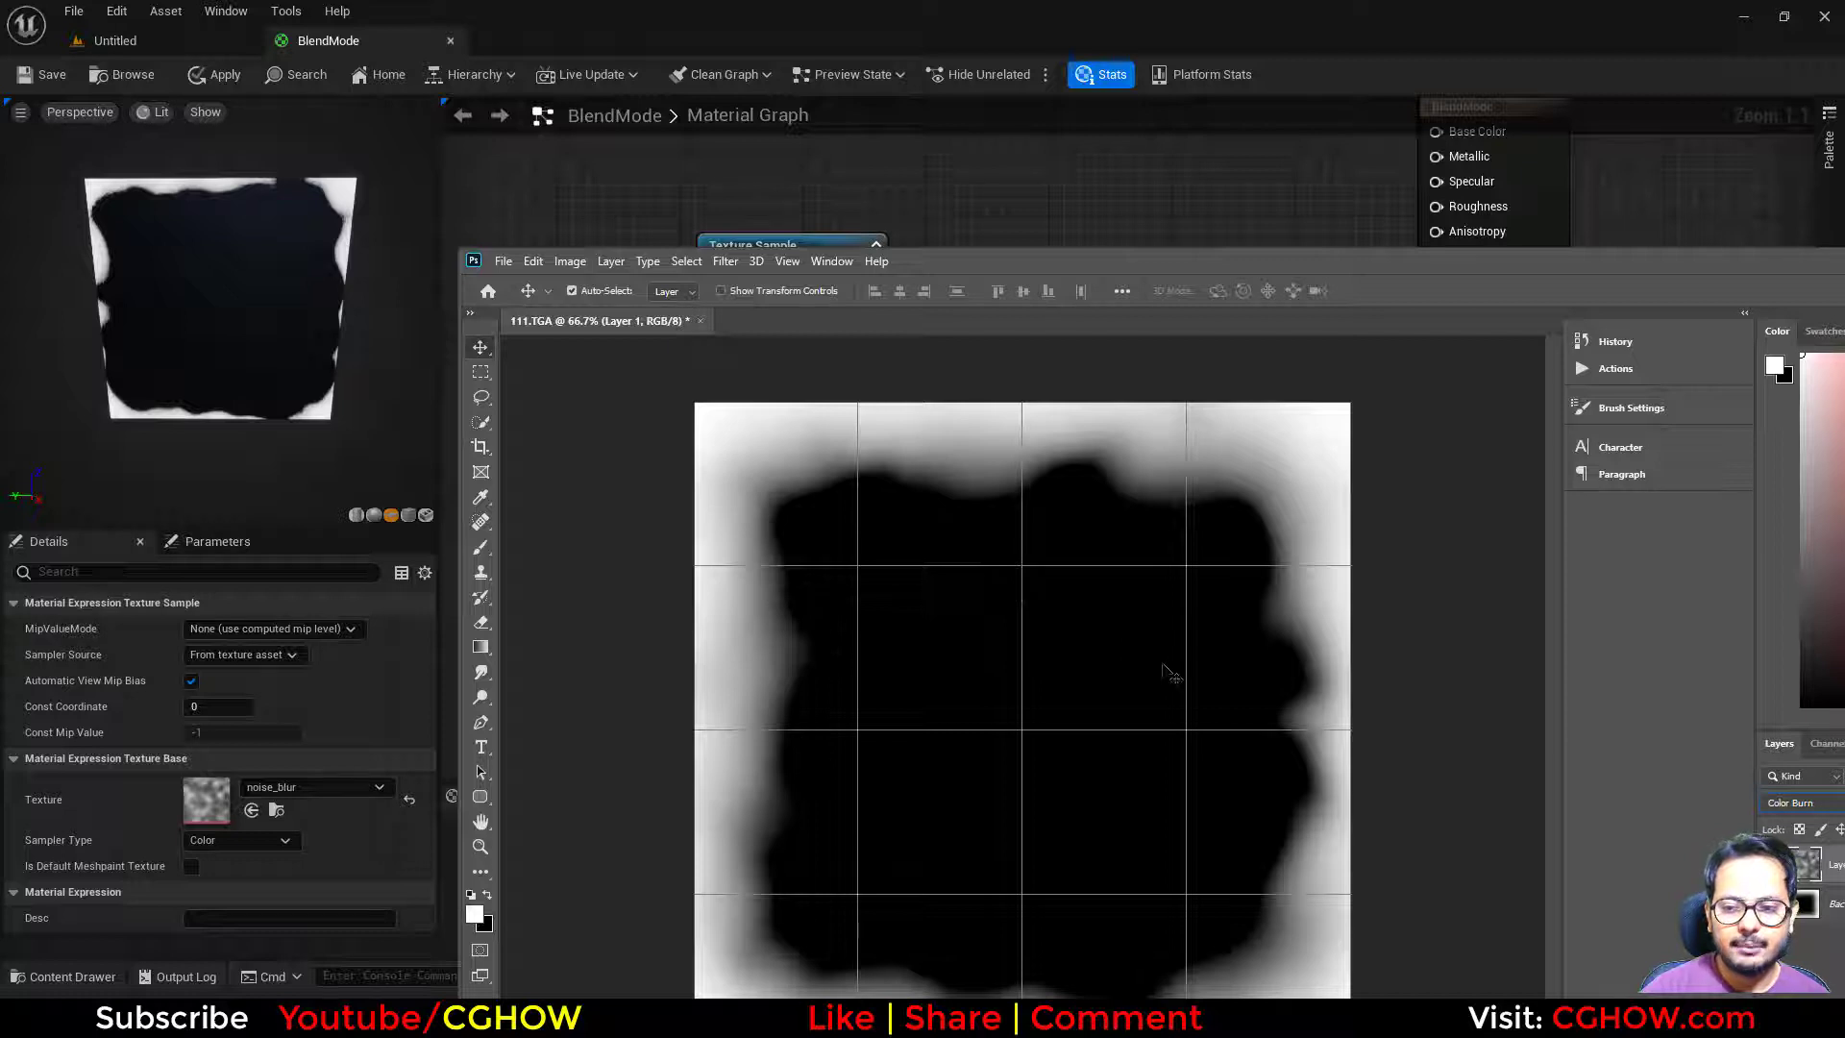
{"action": "left_click_drag", "start_coordinate": [1453, 326], "coordinate": [1193, 183]}
{"action": "left_click_drag", "start_coordinate": [838, 558], "coordinate": [876, 738]}
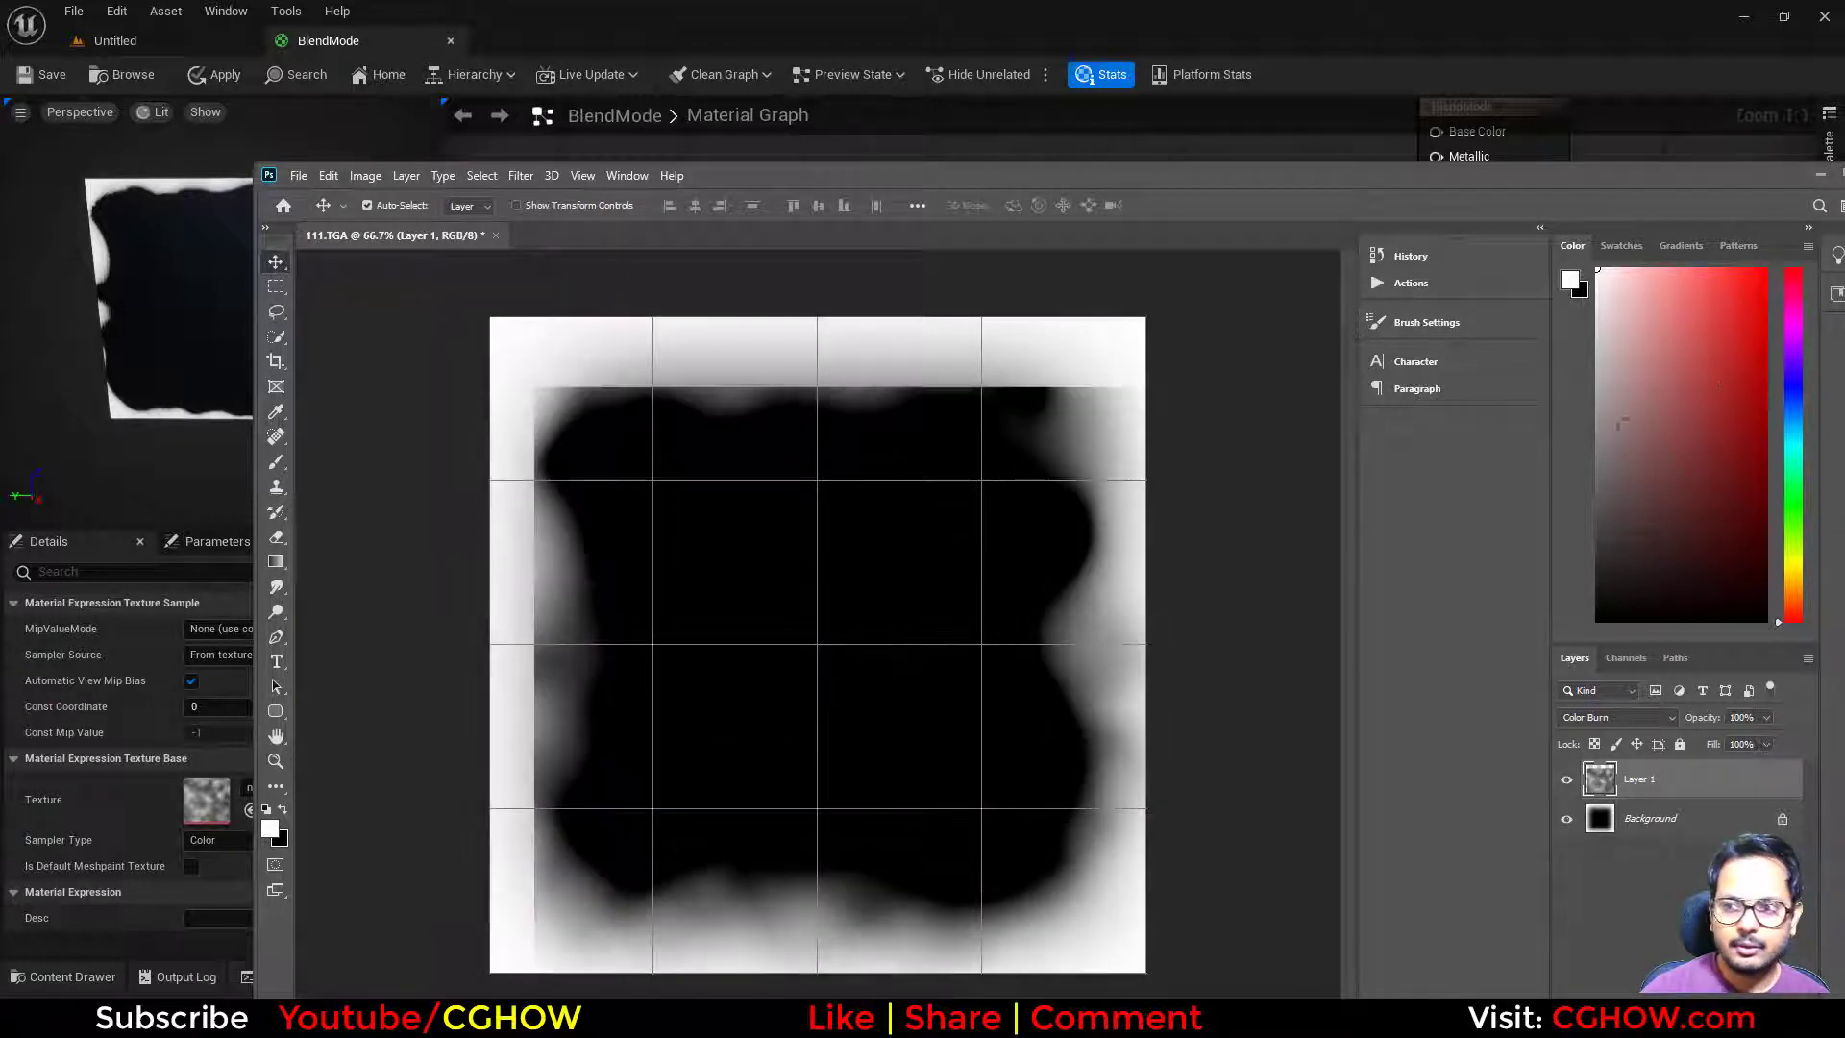
{"action": "left_click", "coordinate": [1819, 174]}
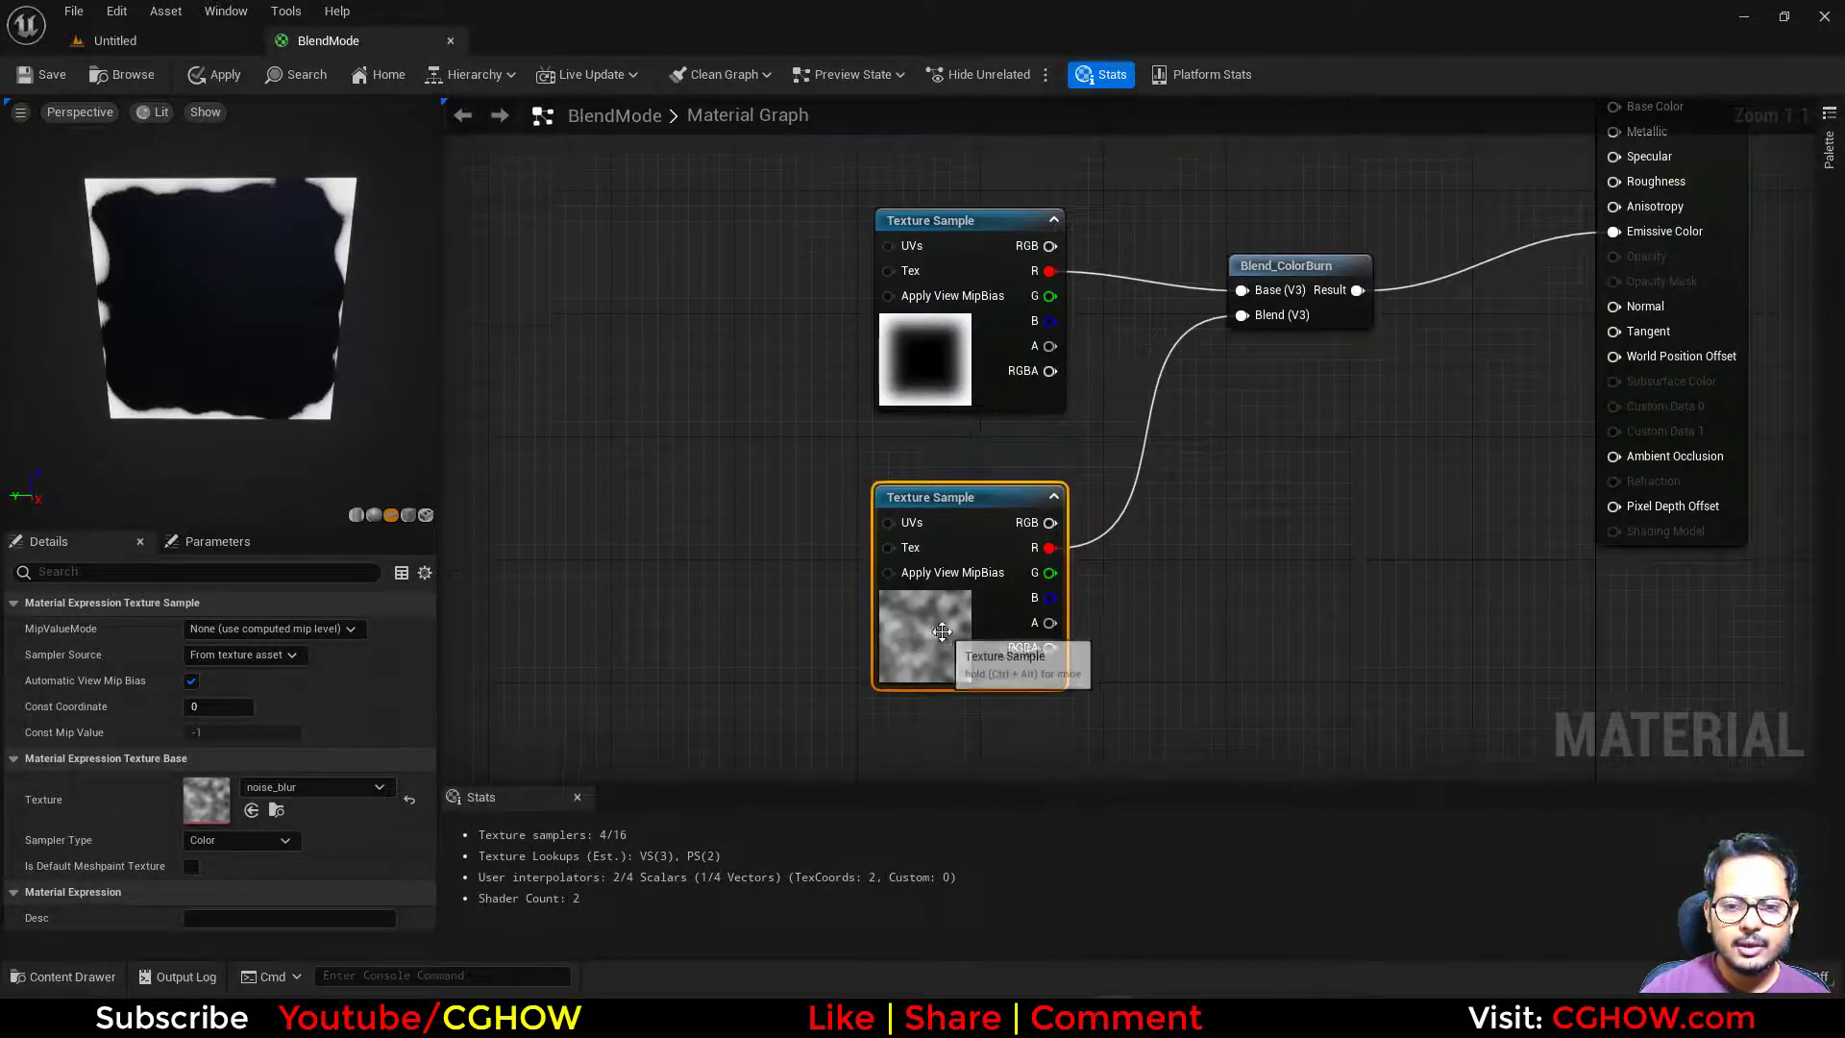
Add a Panner node beside the noise Texture Sample and connect its output to that sample's UVs.
{"action": "left_click", "coordinate": [732, 596]}
{"action": "key", "text": "p"}
{"action": "left_click", "coordinate": [692, 487]}
{"action": "left_click_drag", "start_coordinate": [796, 521], "coordinate": [899, 526]}
Set the Panner's Speed Y to 0.2 and Speed X to 0.1, and check the animated result in the material preview.
{"action": "left_click", "coordinate": [238, 656]}
{"action": "type", "text": ".2"}
{"action": "left_click", "coordinate": [246, 629]}
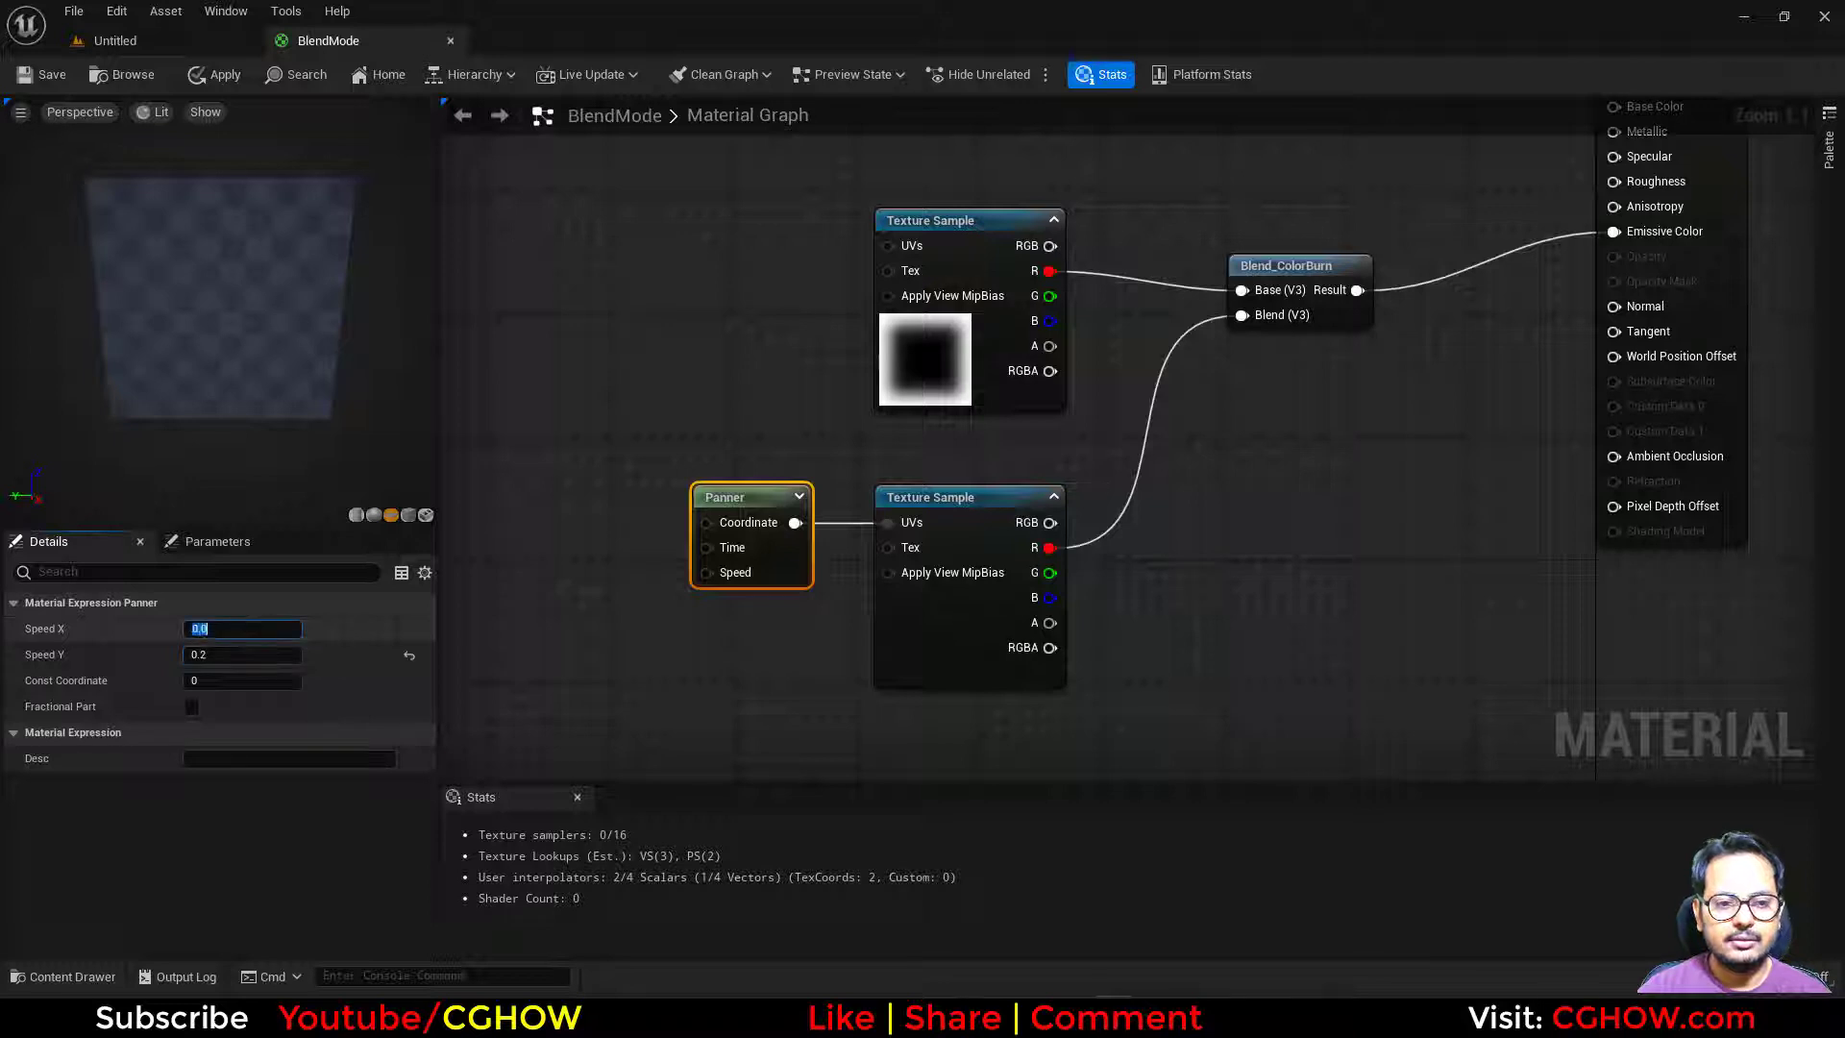
{"action": "type", "text": "0.1"}
{"action": "key", "text": "Return"}
{"action": "left_click", "coordinate": [929, 456]}
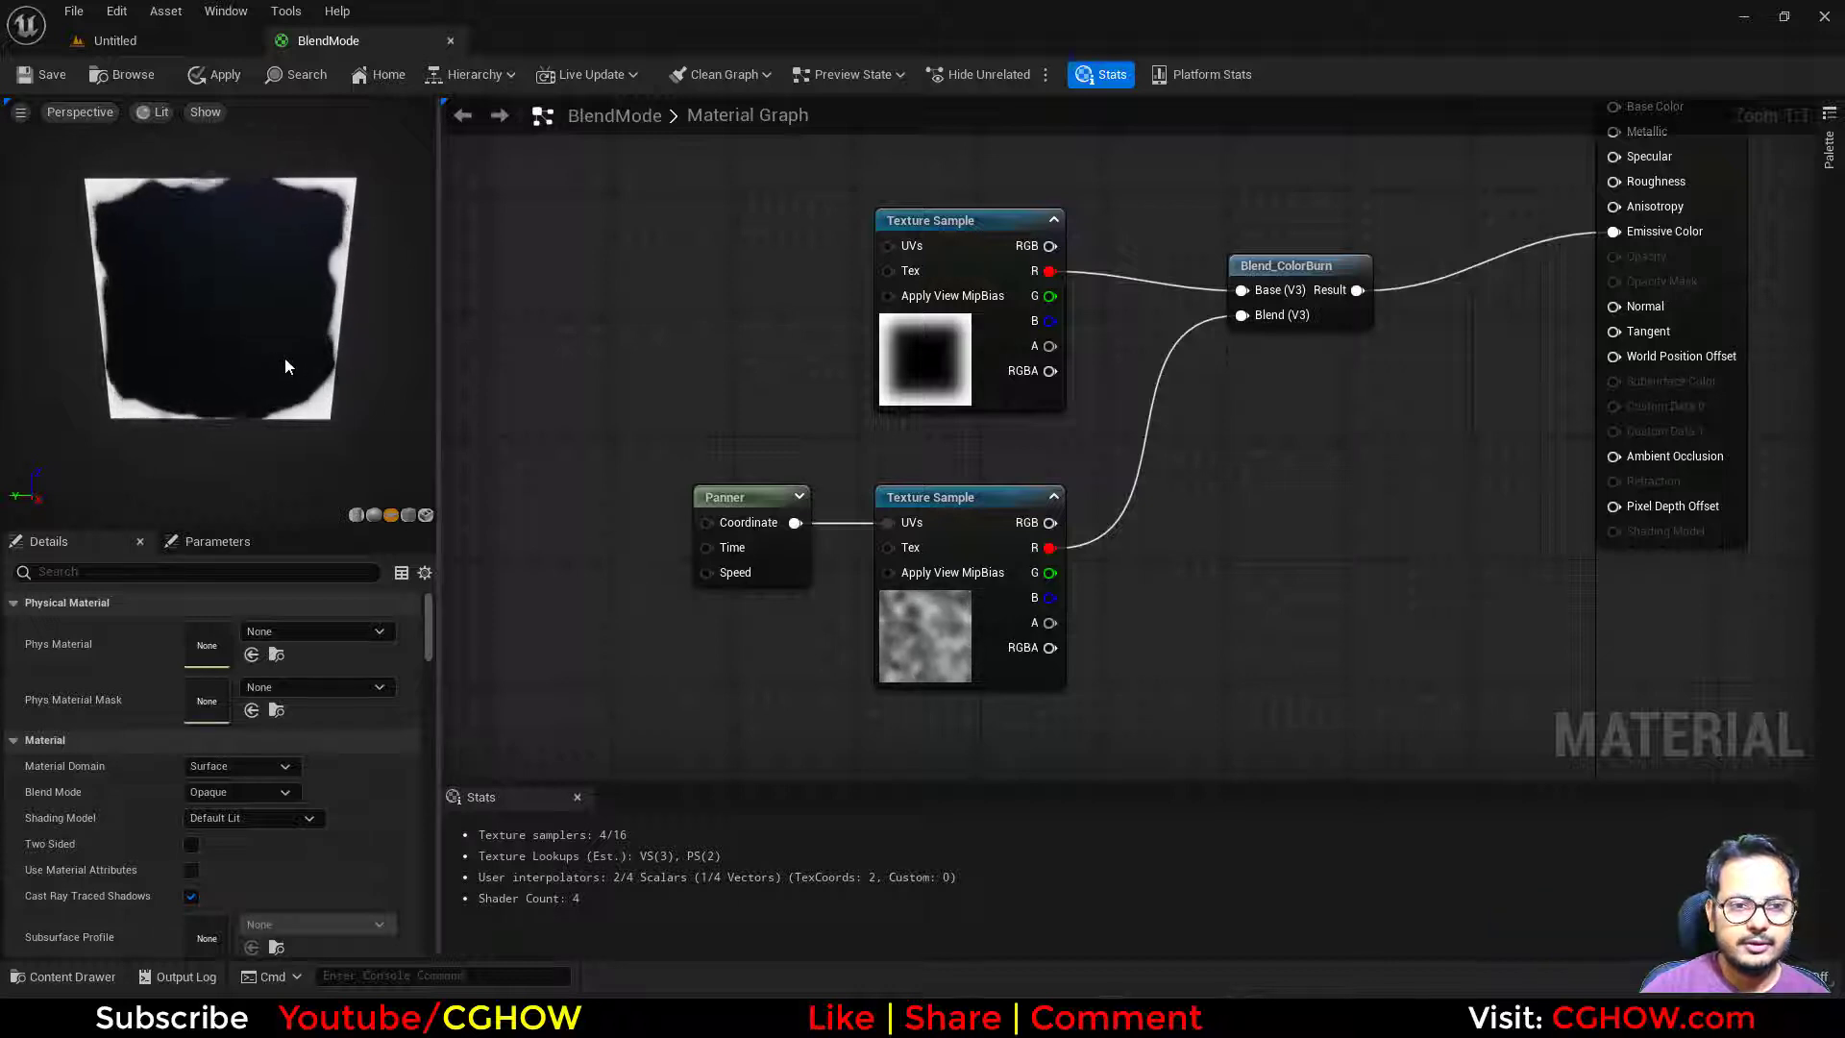
{"action": "left_click_drag", "start_coordinate": [286, 359], "coordinate": [280, 312]}
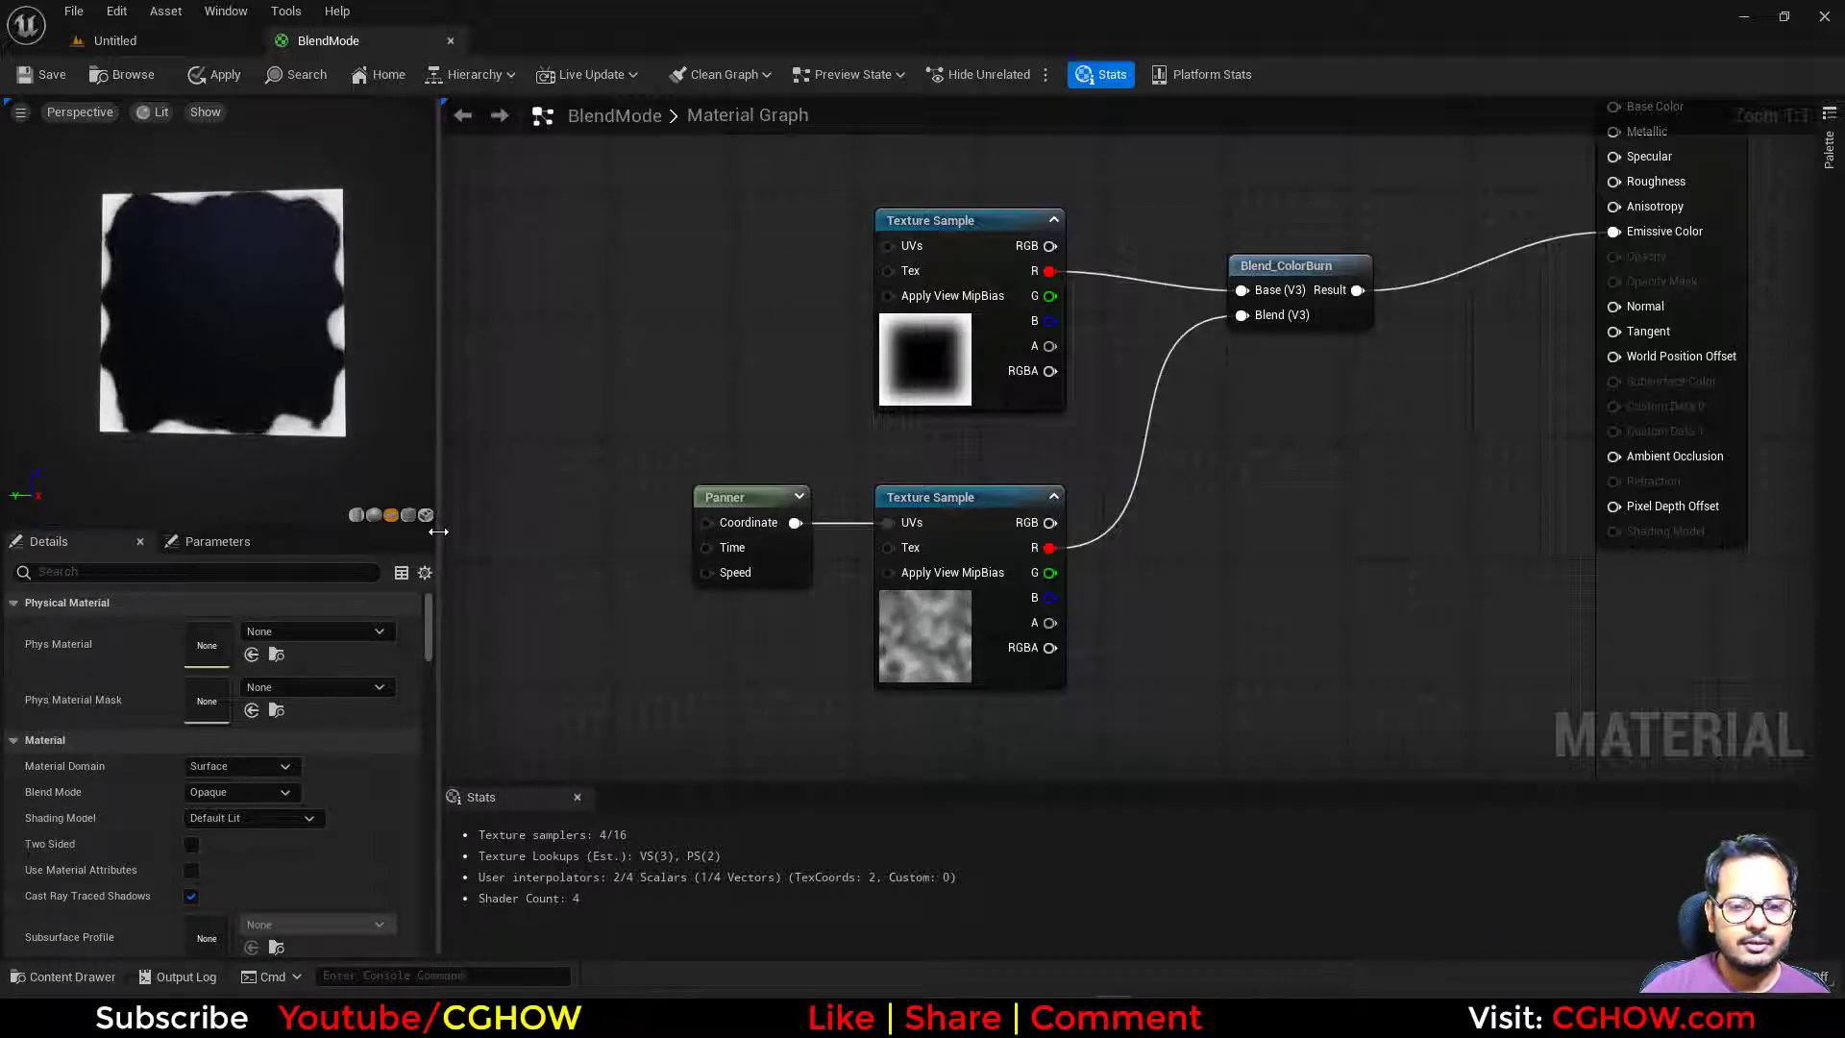
{"action": "right_click_drag", "start_coordinate": [1157, 544], "coordinate": [881, 626]}
{"action": "right_click_drag", "start_coordinate": [1256, 427], "coordinate": [1207, 447]}
{"action": "left_click", "coordinate": [1828, 148]}
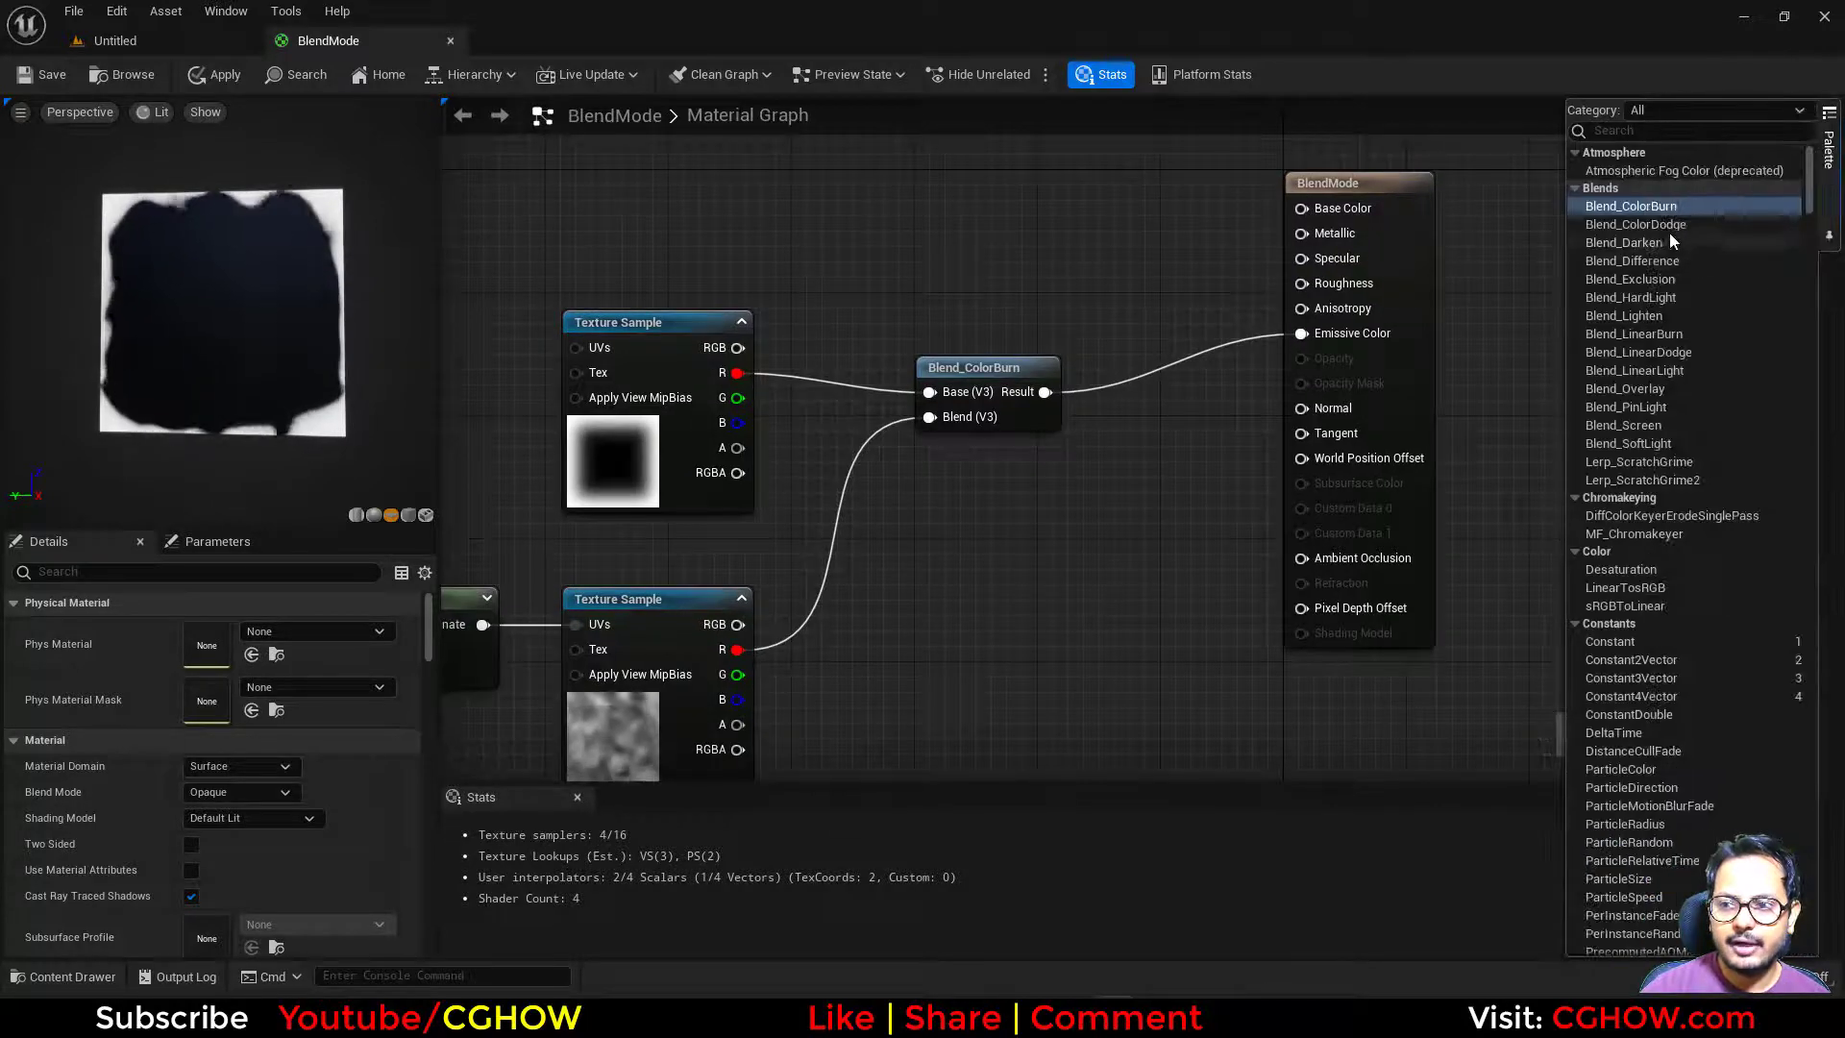
{"action": "left_click_drag", "start_coordinate": [1669, 231], "coordinate": [1057, 531]}
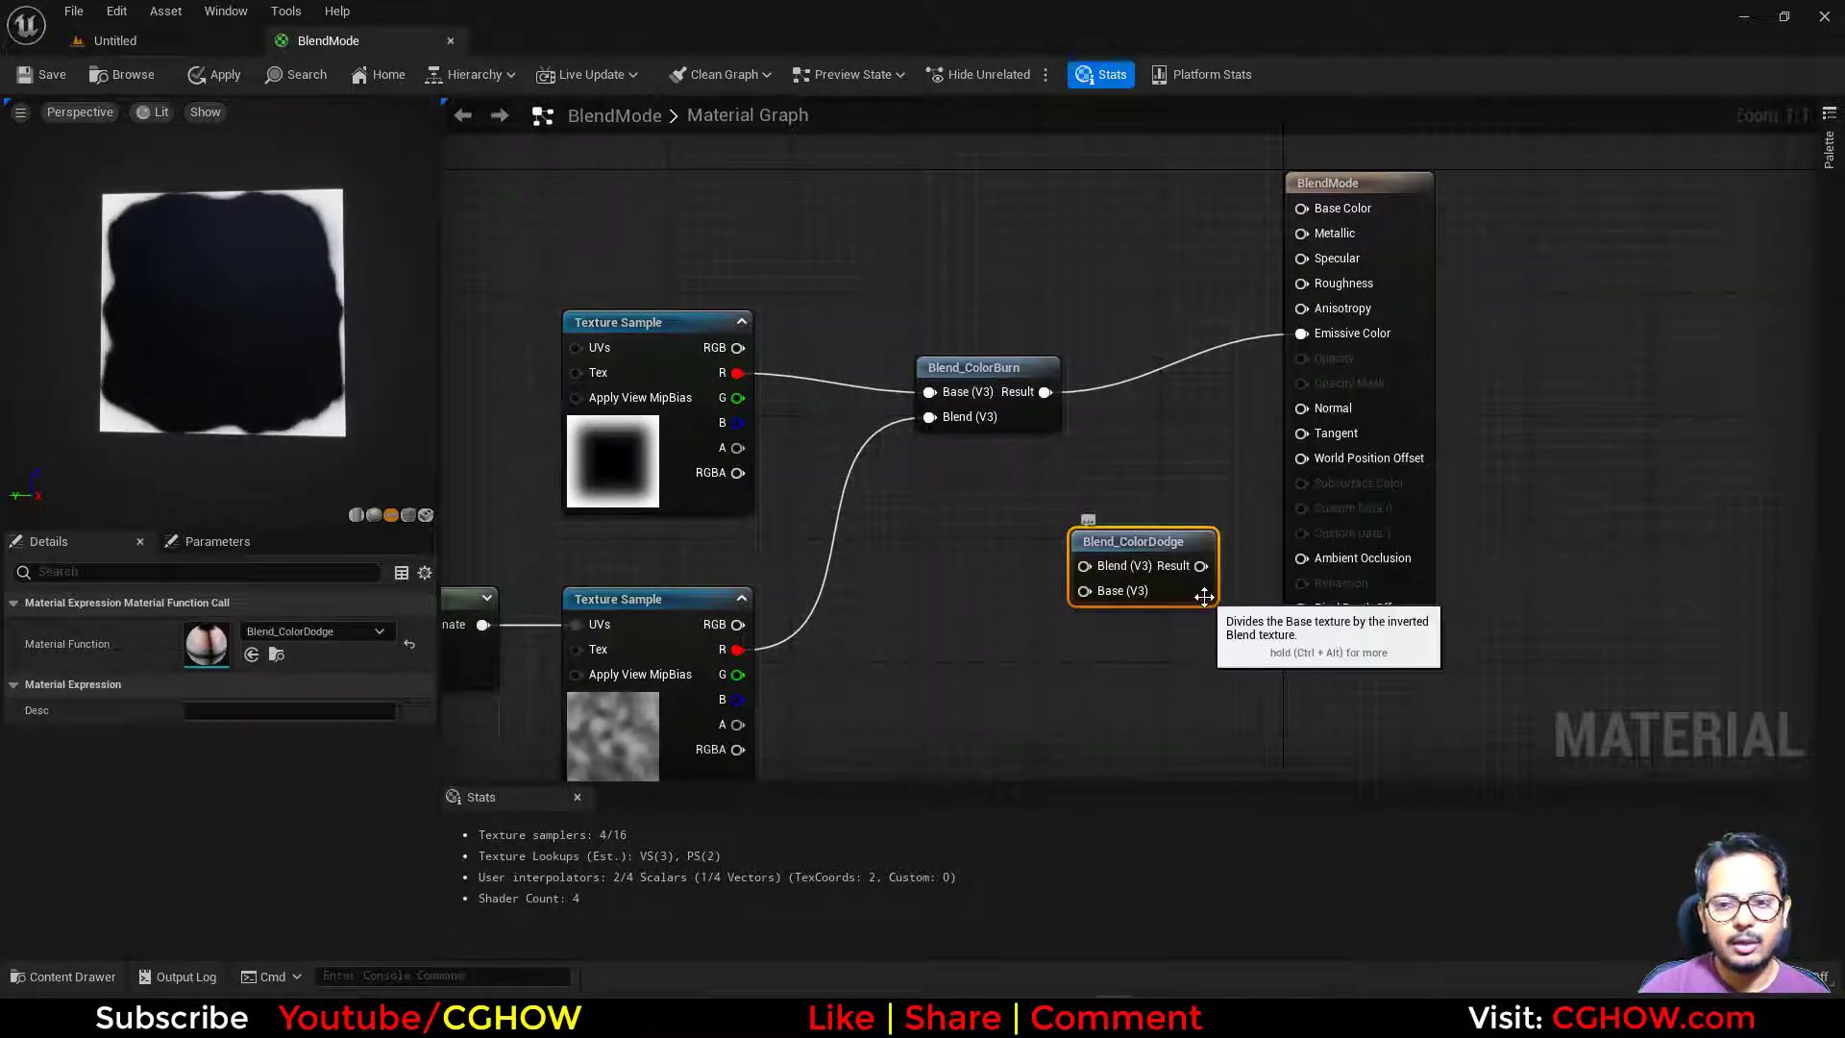
{"action": "key", "text": "Delete"}
Replace the Blend_ColorBurn node's material function with Blend_ColorDodge from the engine's Blends folder.
{"action": "right_click_drag", "start_coordinate": [1146, 387], "coordinate": [1293, 383]}
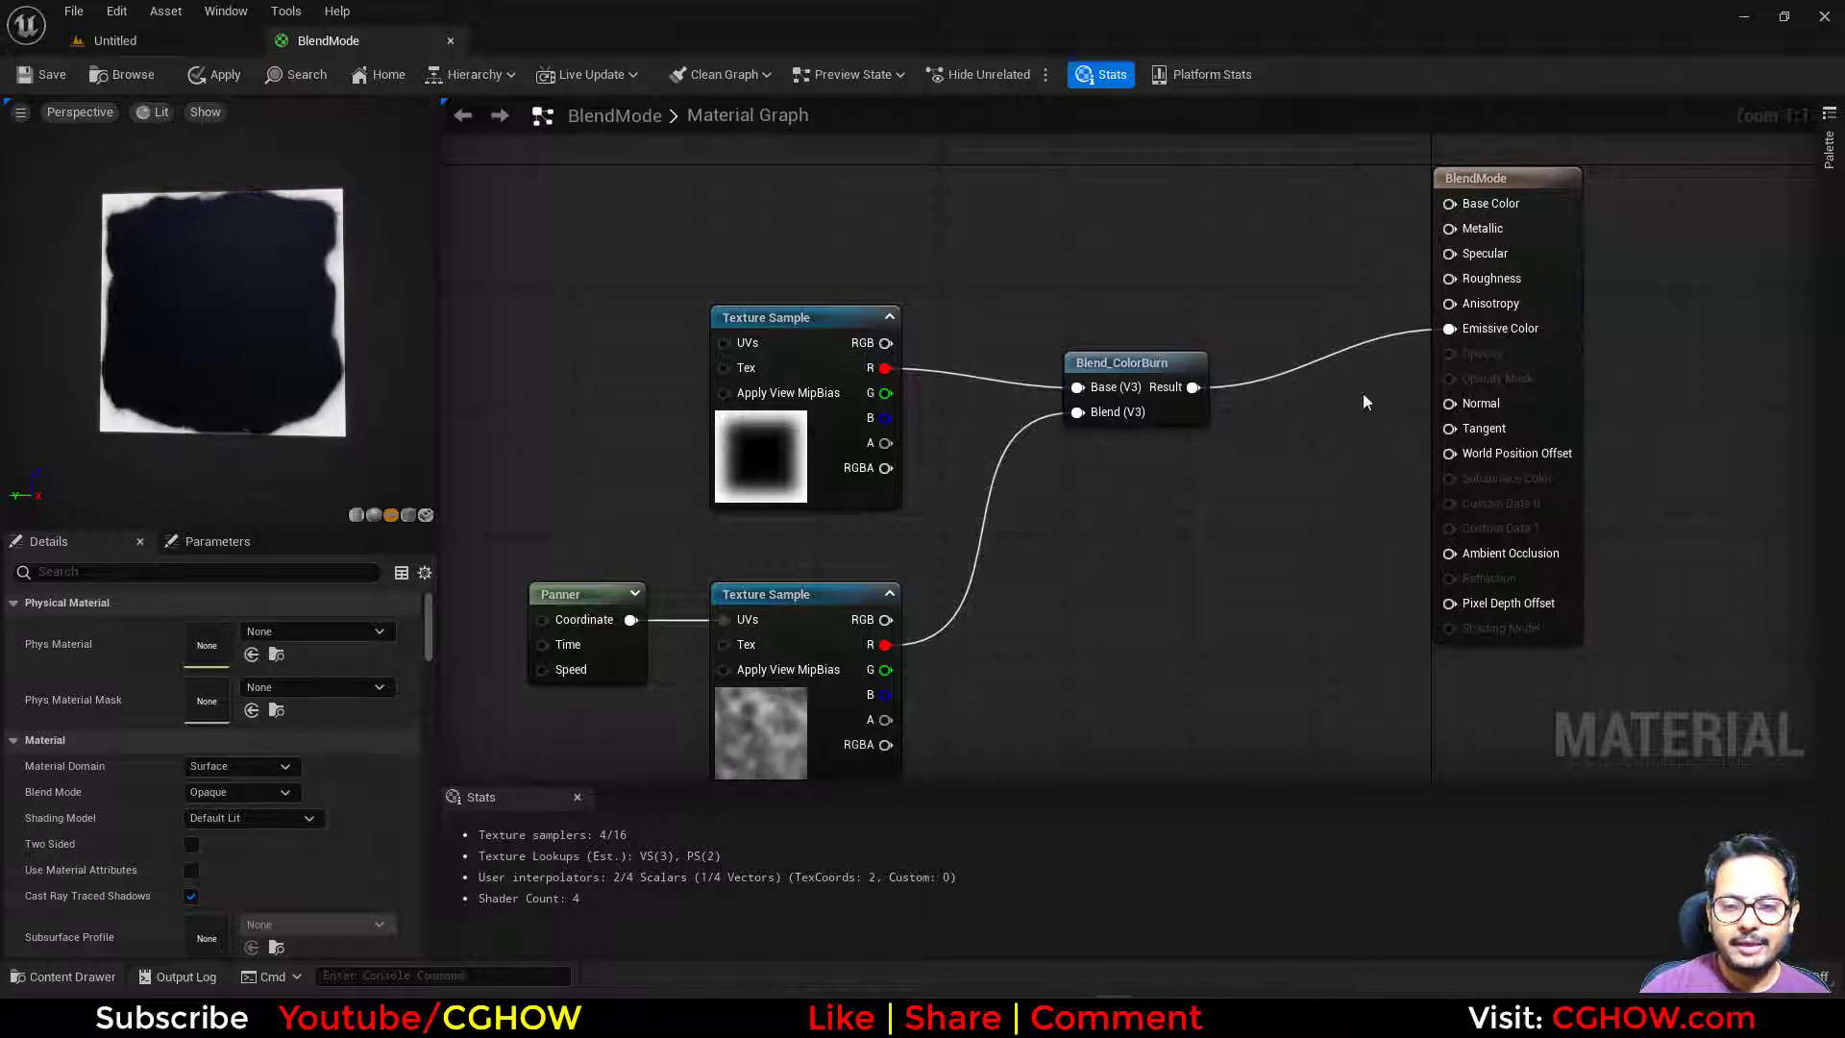
{"action": "left_click", "coordinate": [1132, 389]}
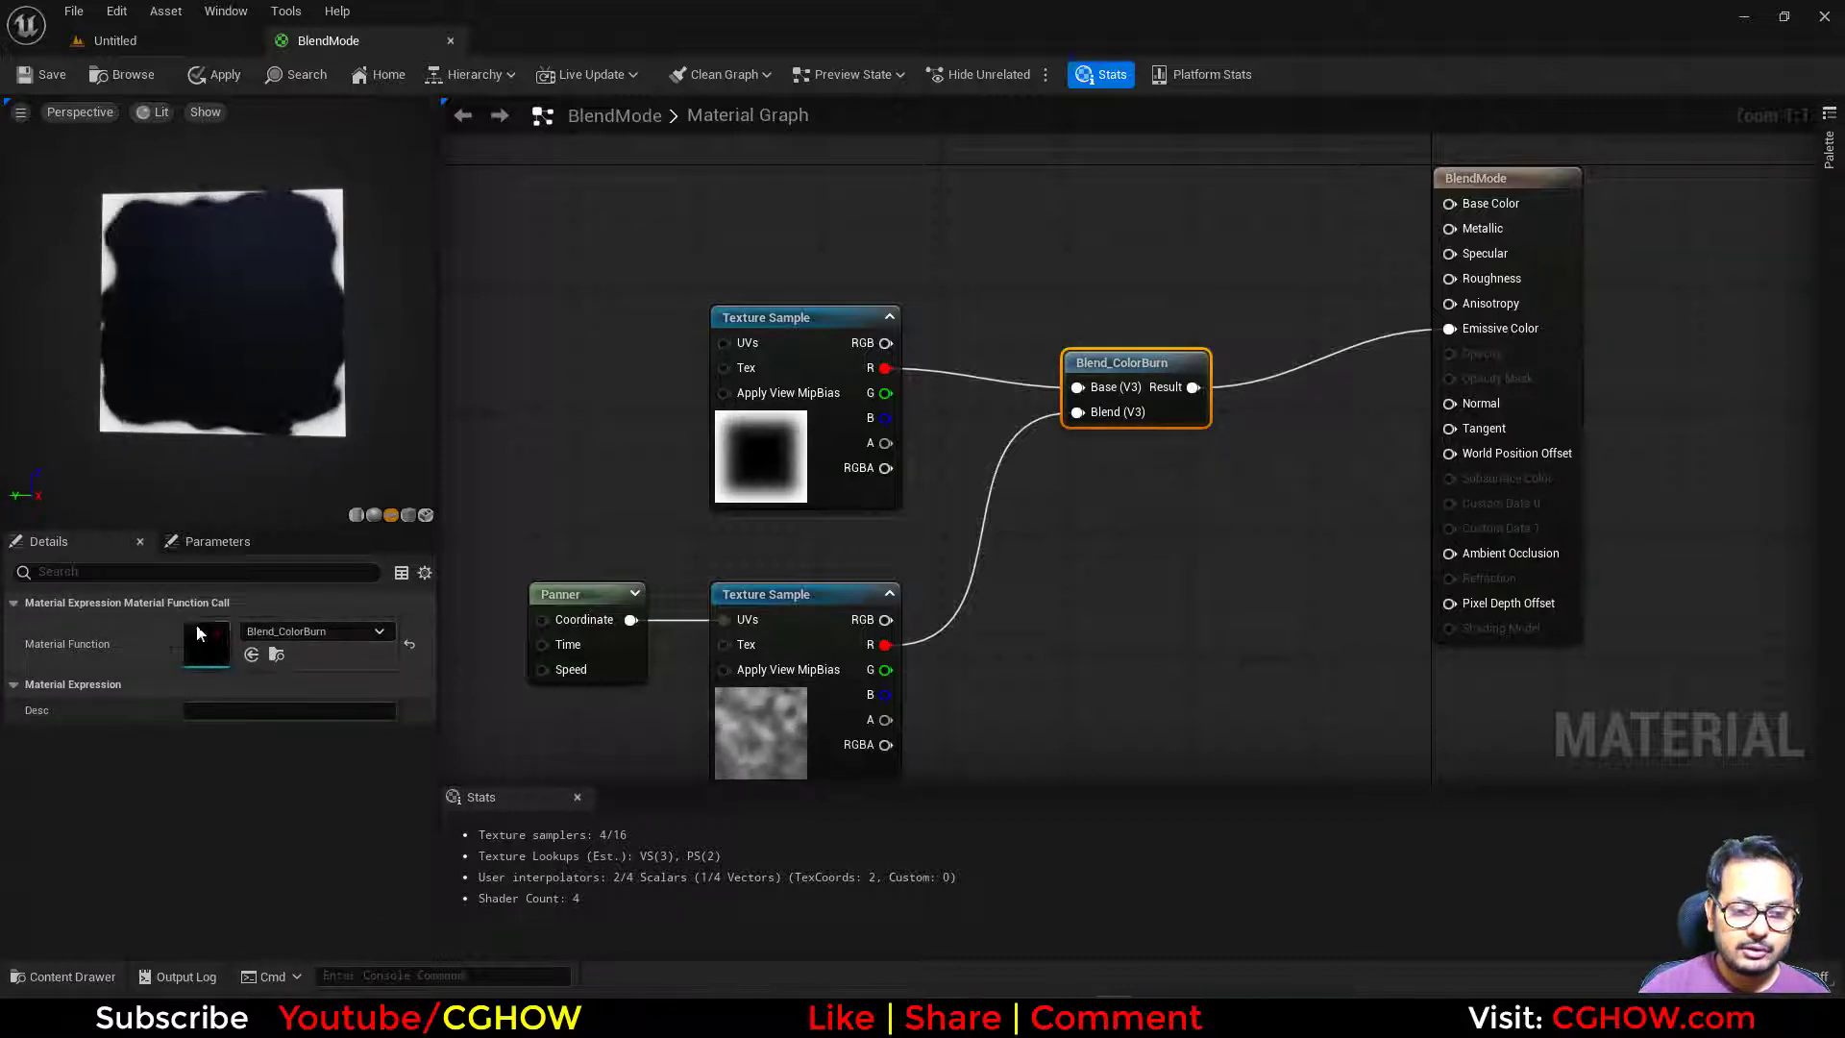
{"action": "left_click", "coordinate": [252, 654]}
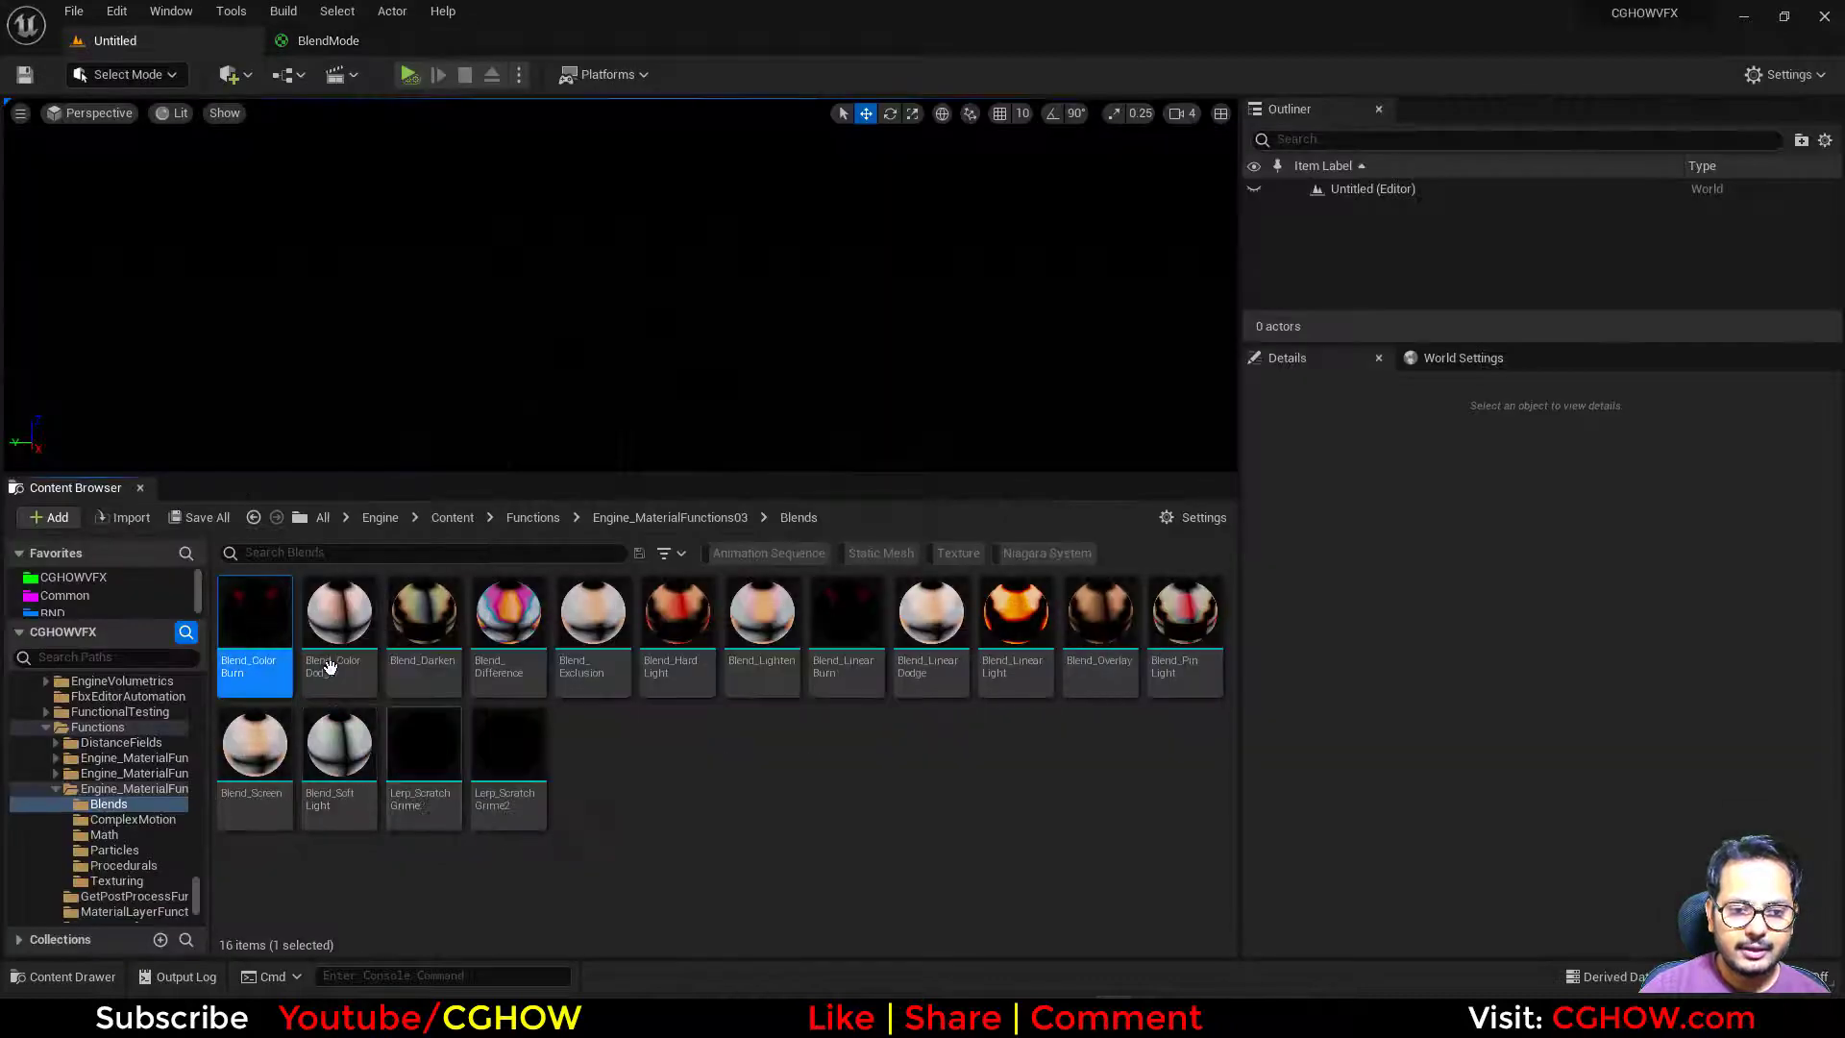
{"action": "left_click", "coordinate": [317, 608]}
{"action": "left_click", "coordinate": [328, 40]}
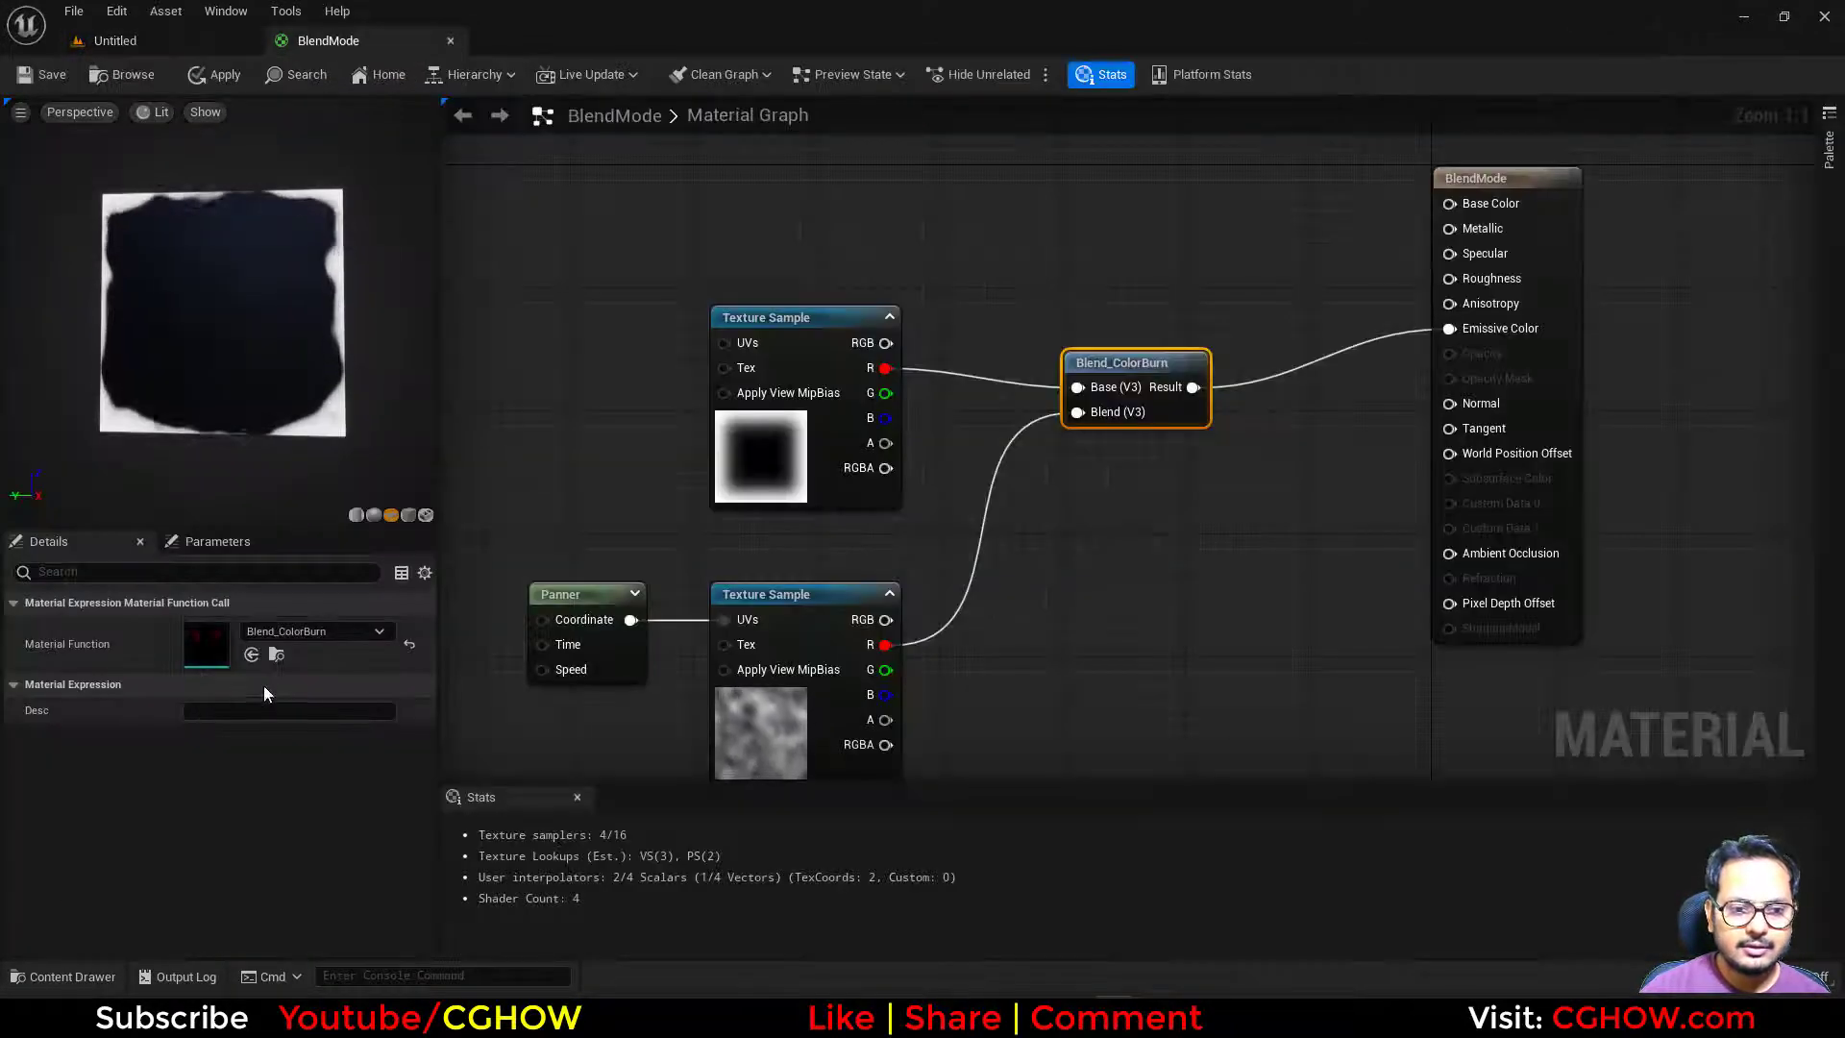
{"action": "left_click", "coordinate": [252, 655]}
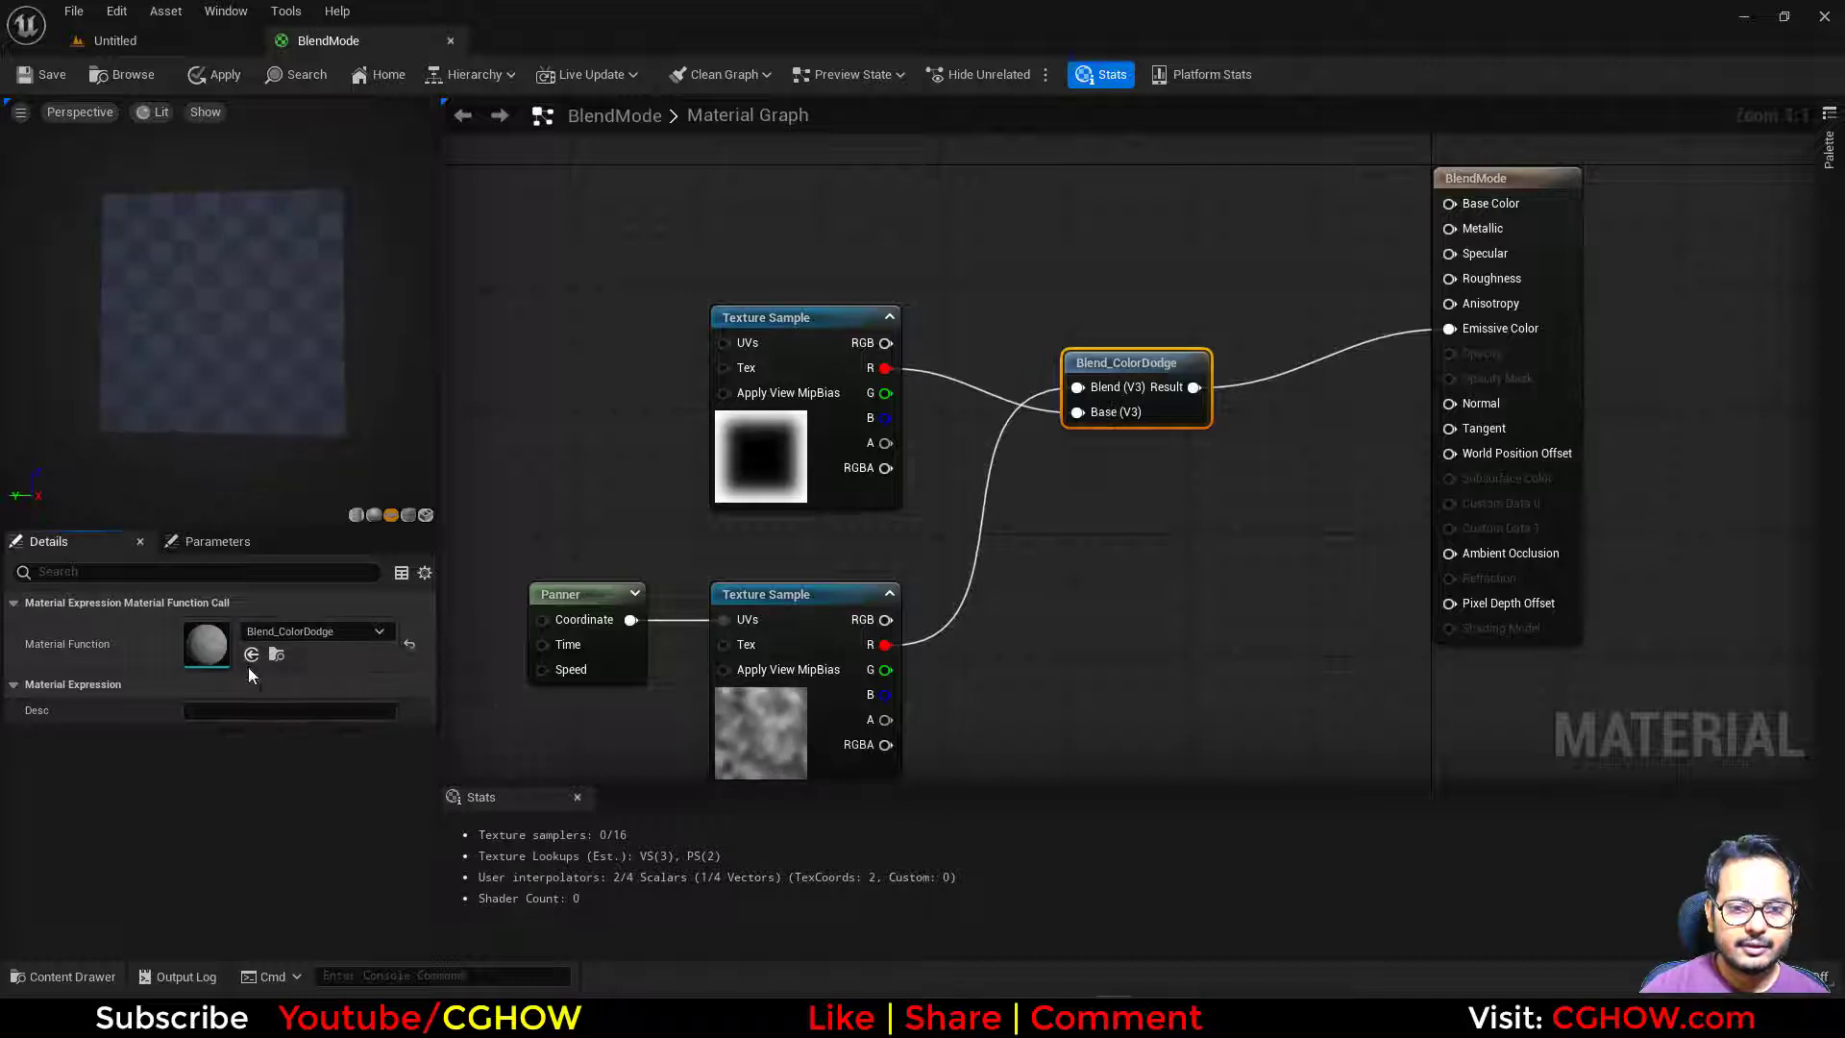
Read the Blend_ColorDodge description in the node list and inspect the blended result closely in the material preview.
{"action": "left_click", "coordinate": [1830, 164]}
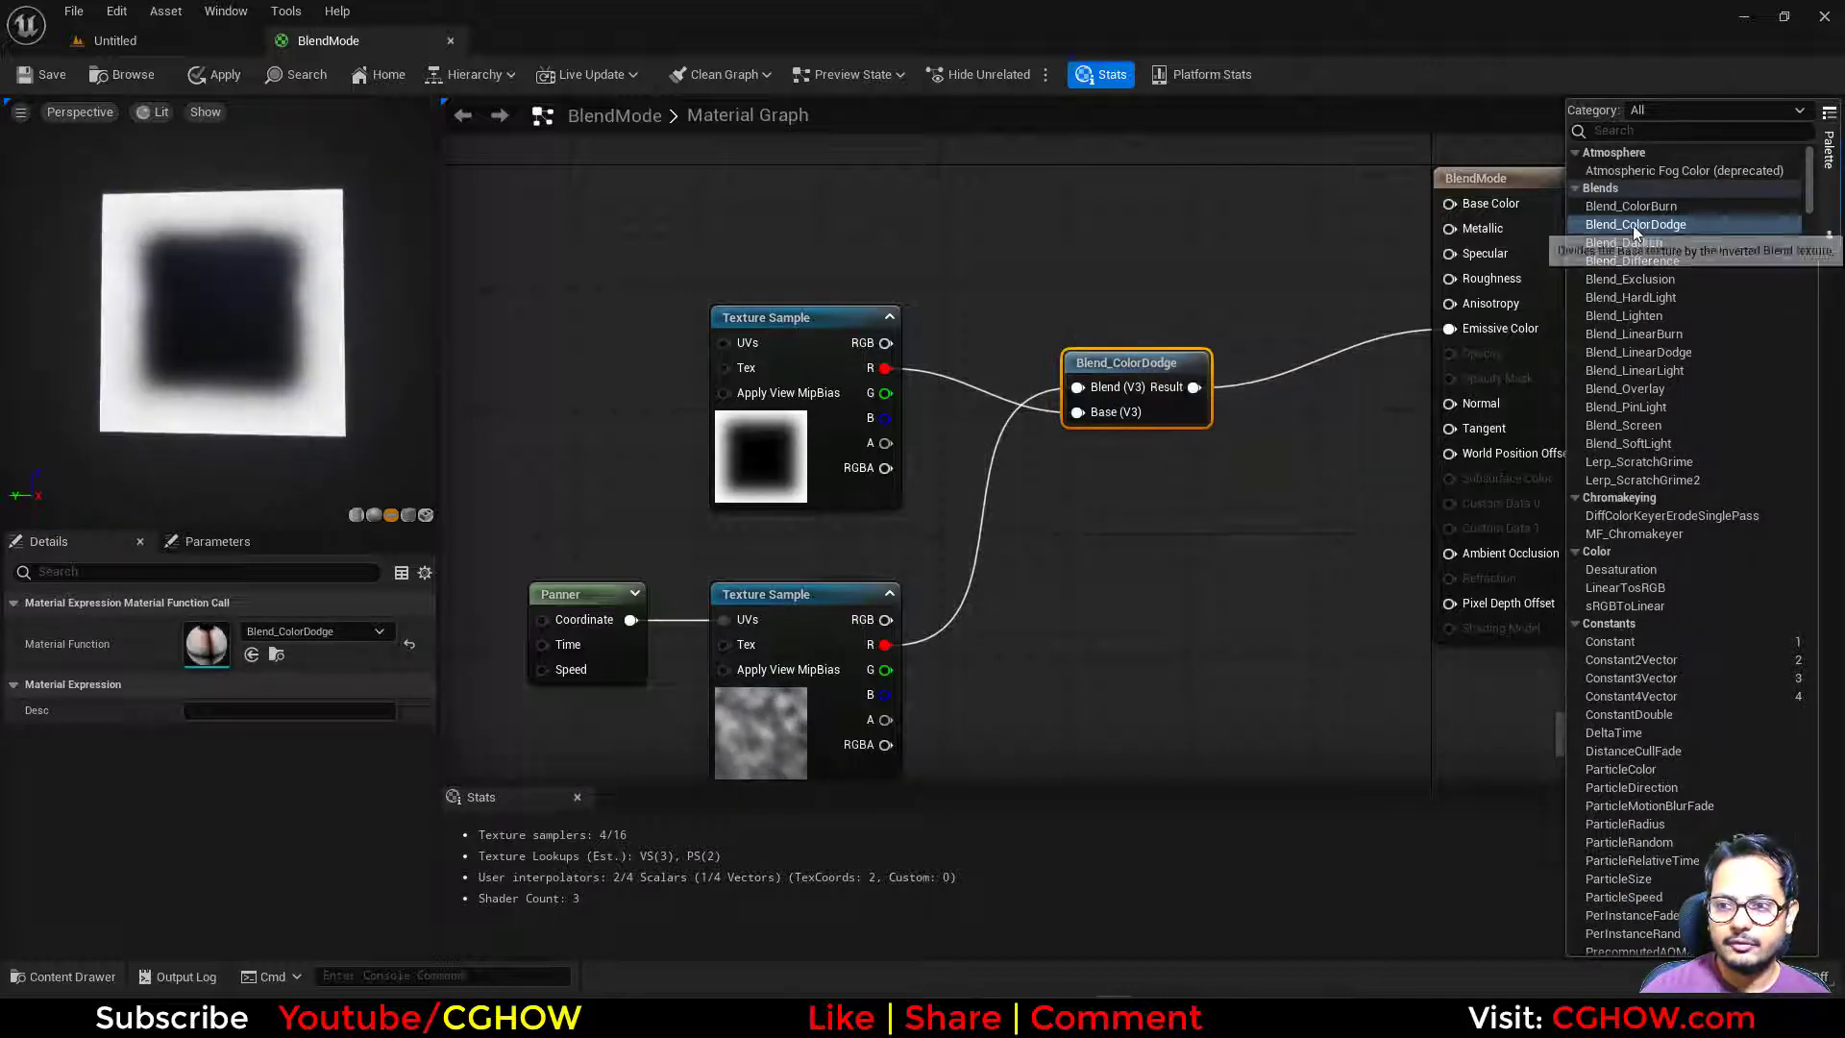
{"action": "left_click", "coordinate": [557, 326]}
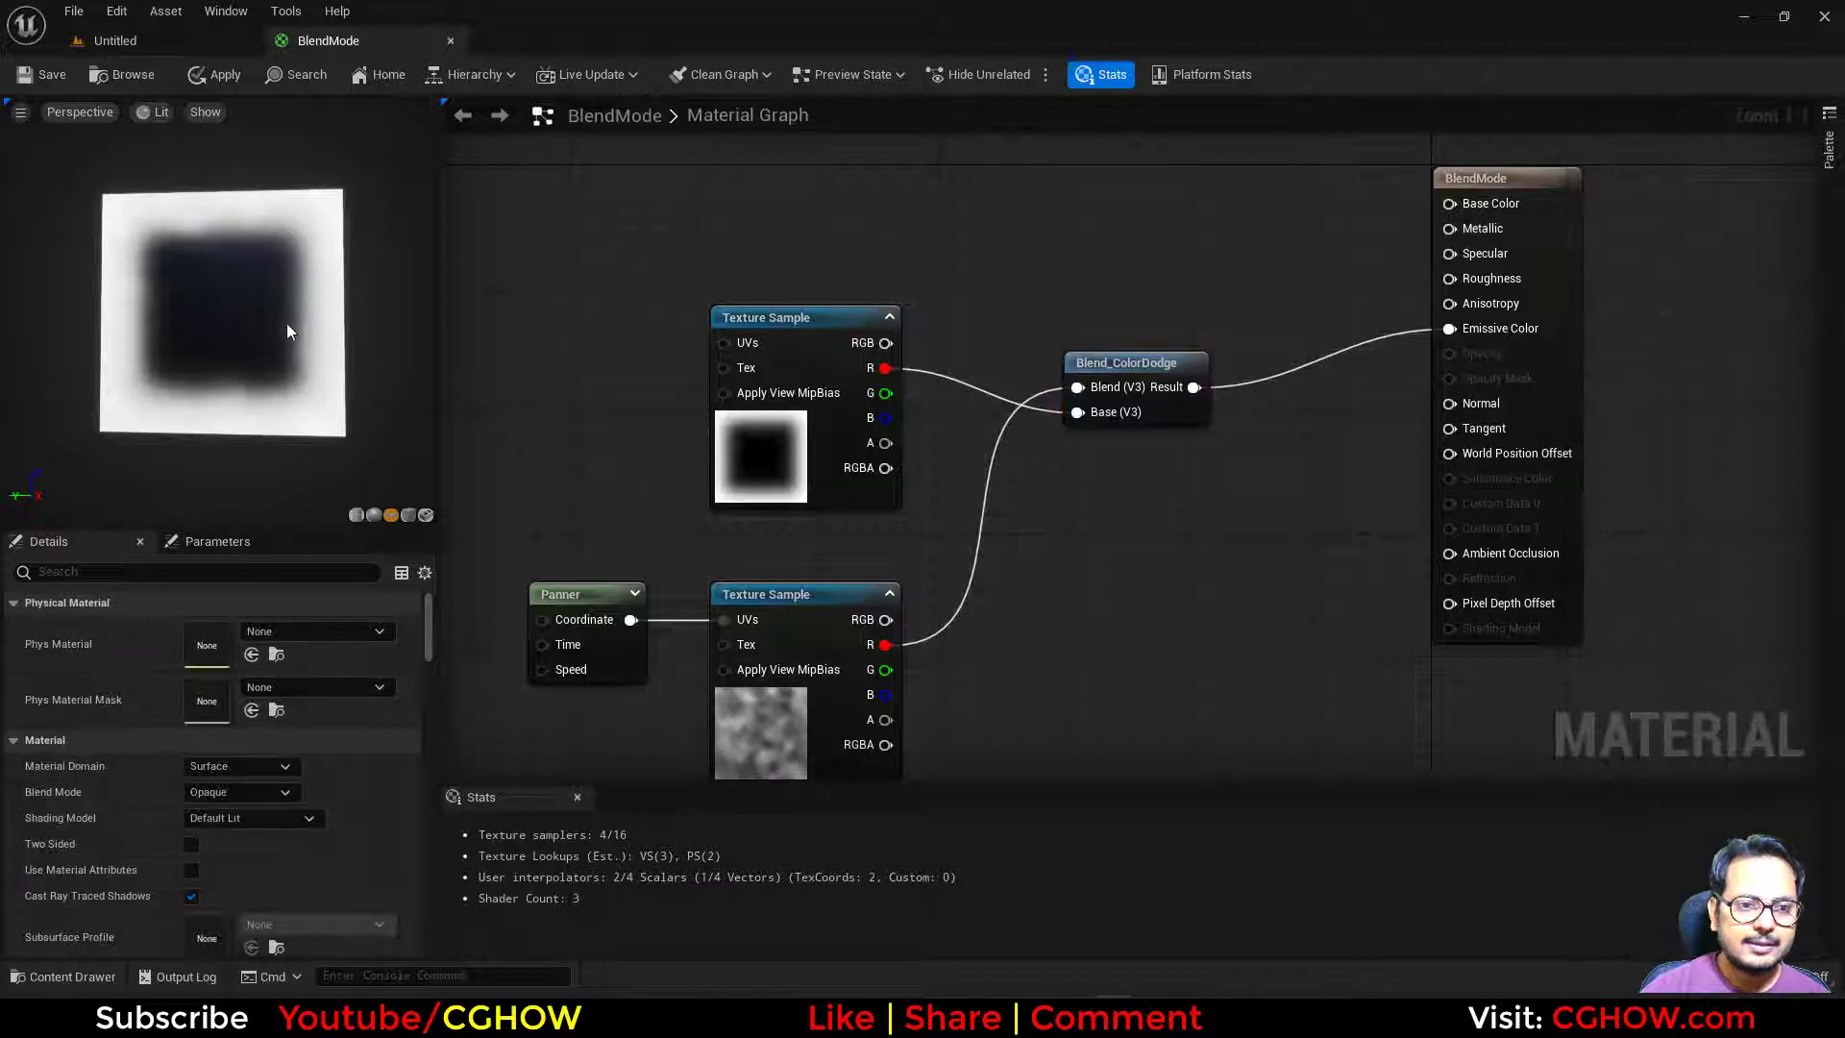
{"action": "scroll", "coordinate": [287, 332], "scroll_direction": "up", "scroll_amount": 5}
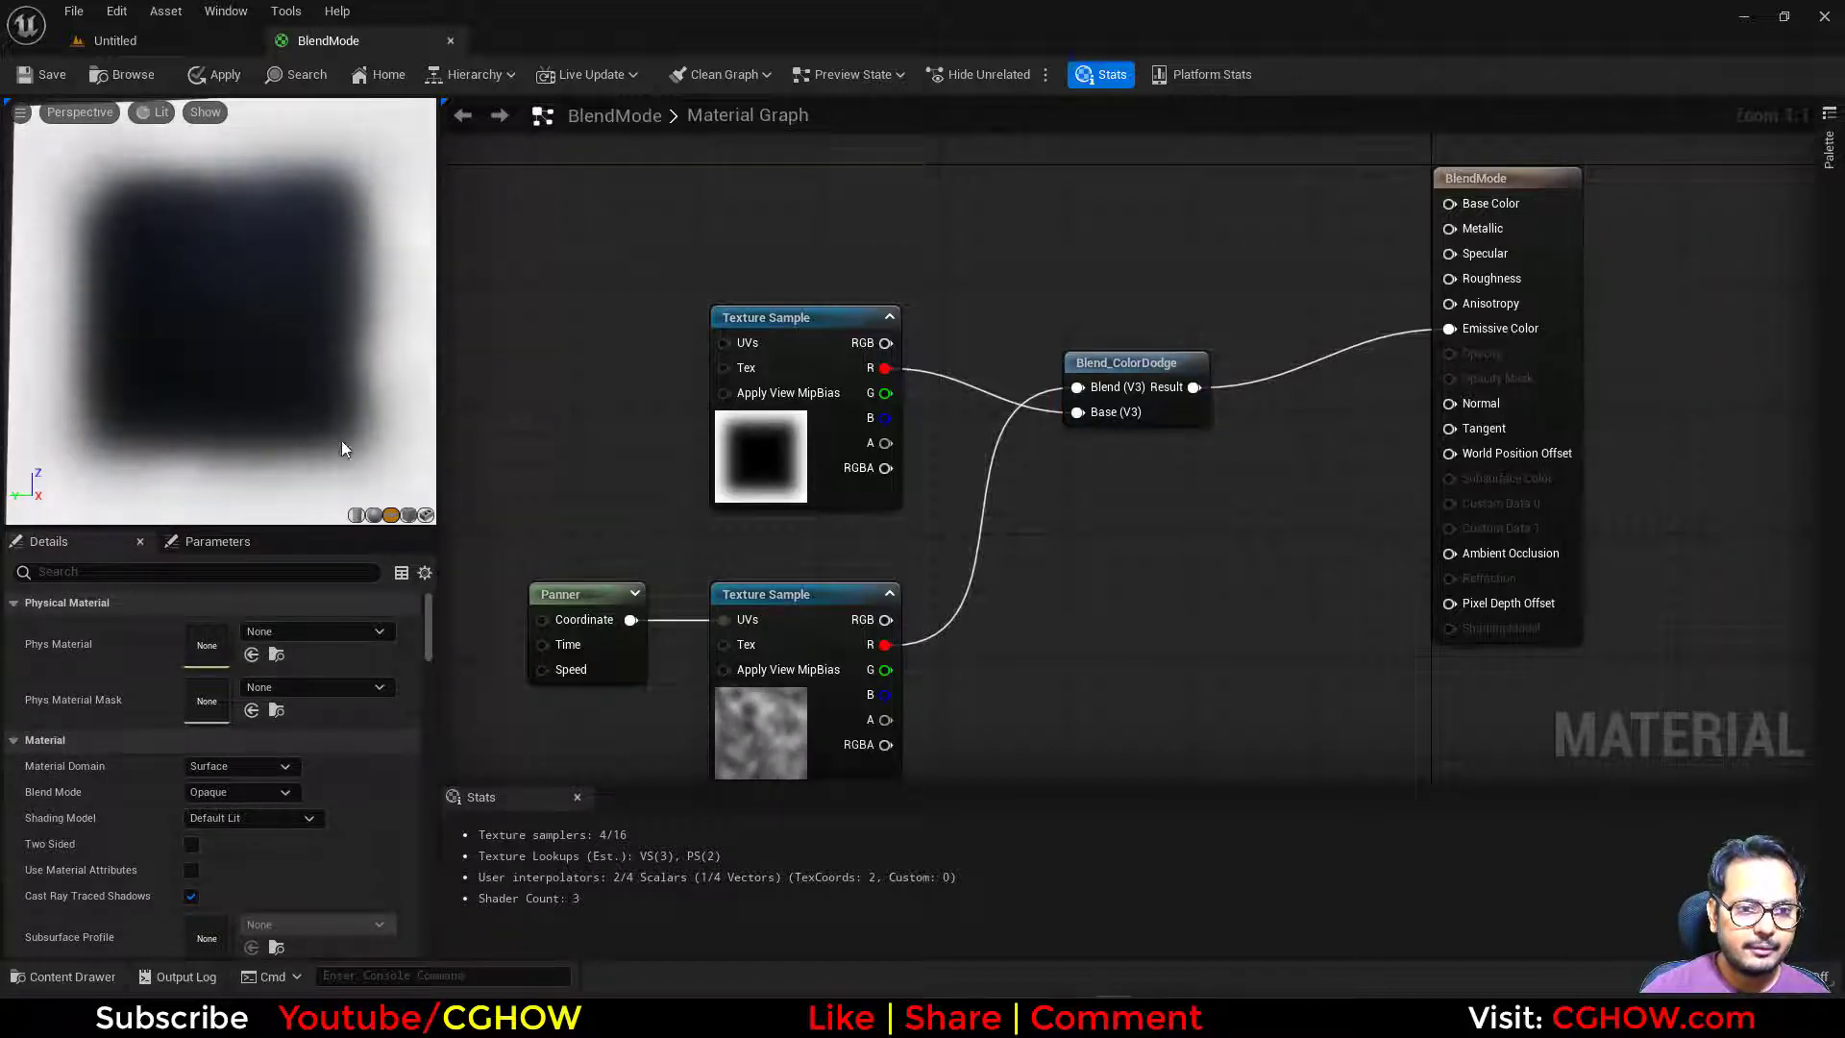
{"action": "scroll", "coordinate": [338, 440], "scroll_direction": "down", "scroll_amount": 3}
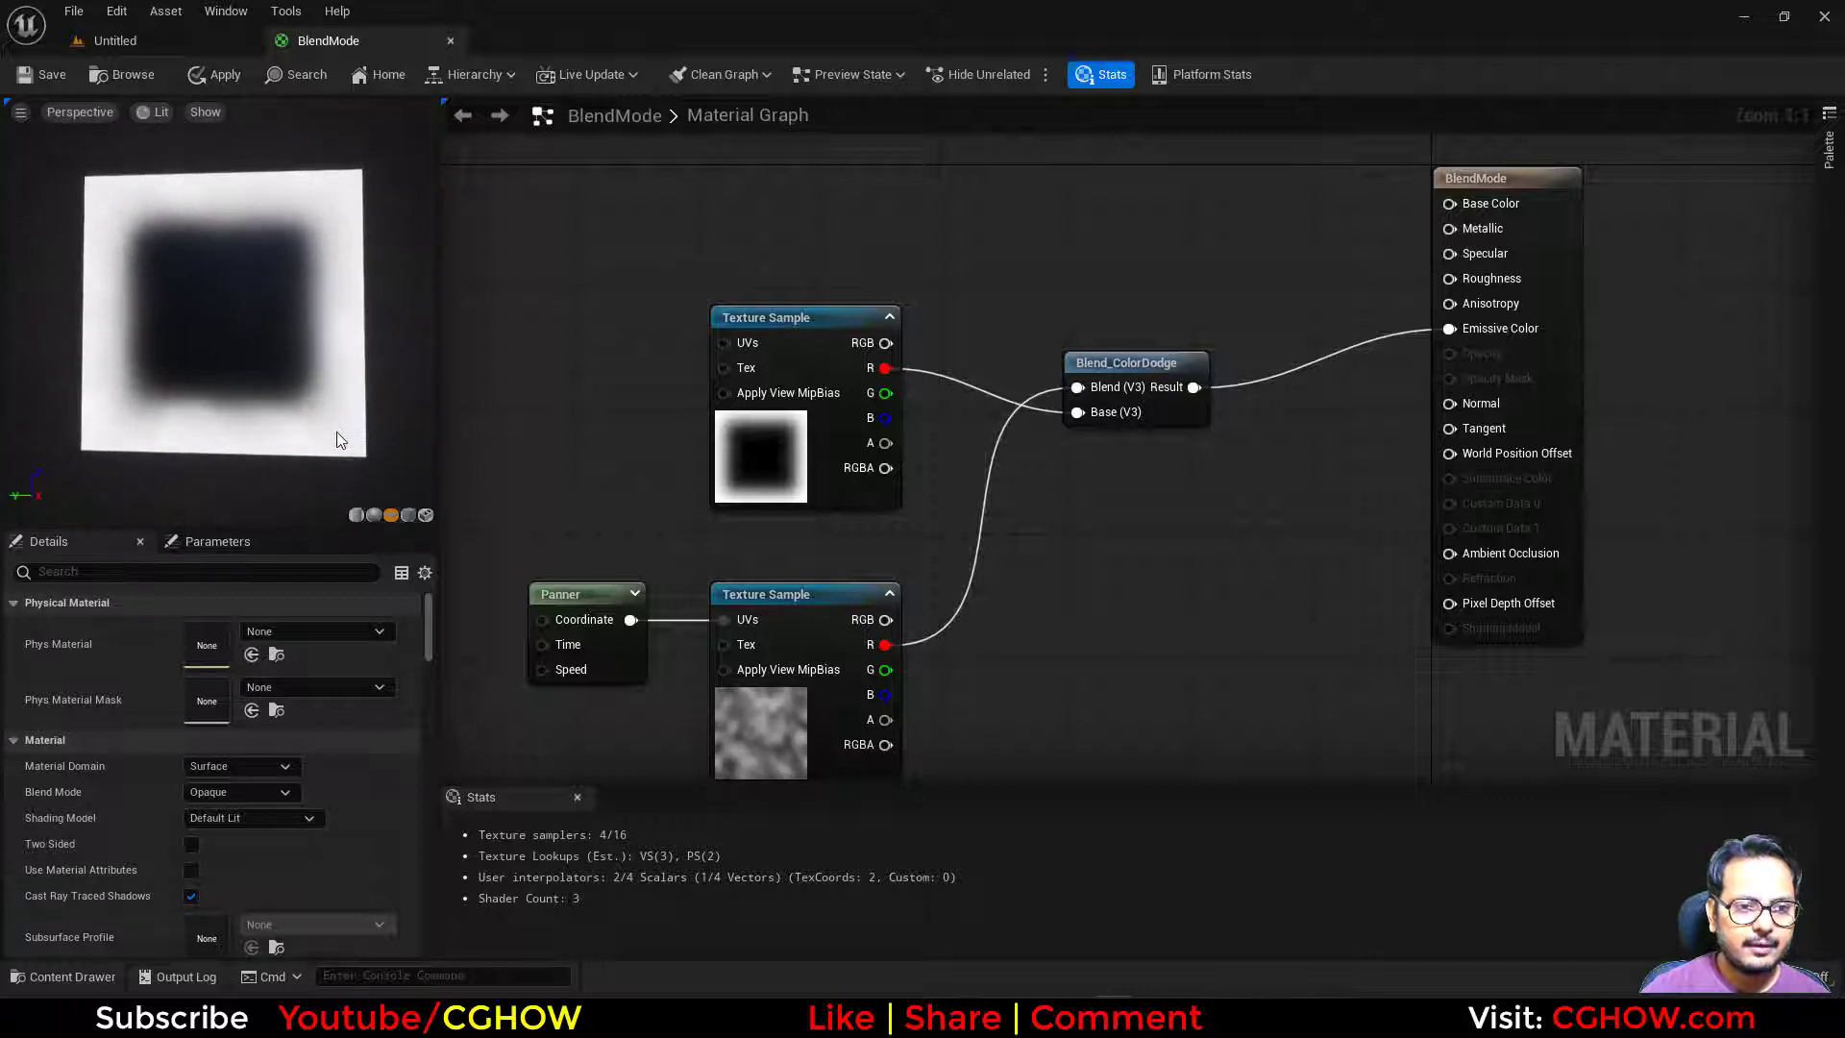
Open the Blend_ColorDodge function, examine how its Base and inverted Blend inputs feed the Divide node, and close it.
{"action": "right_click_drag", "start_coordinate": [1152, 526], "coordinate": [1197, 508]}
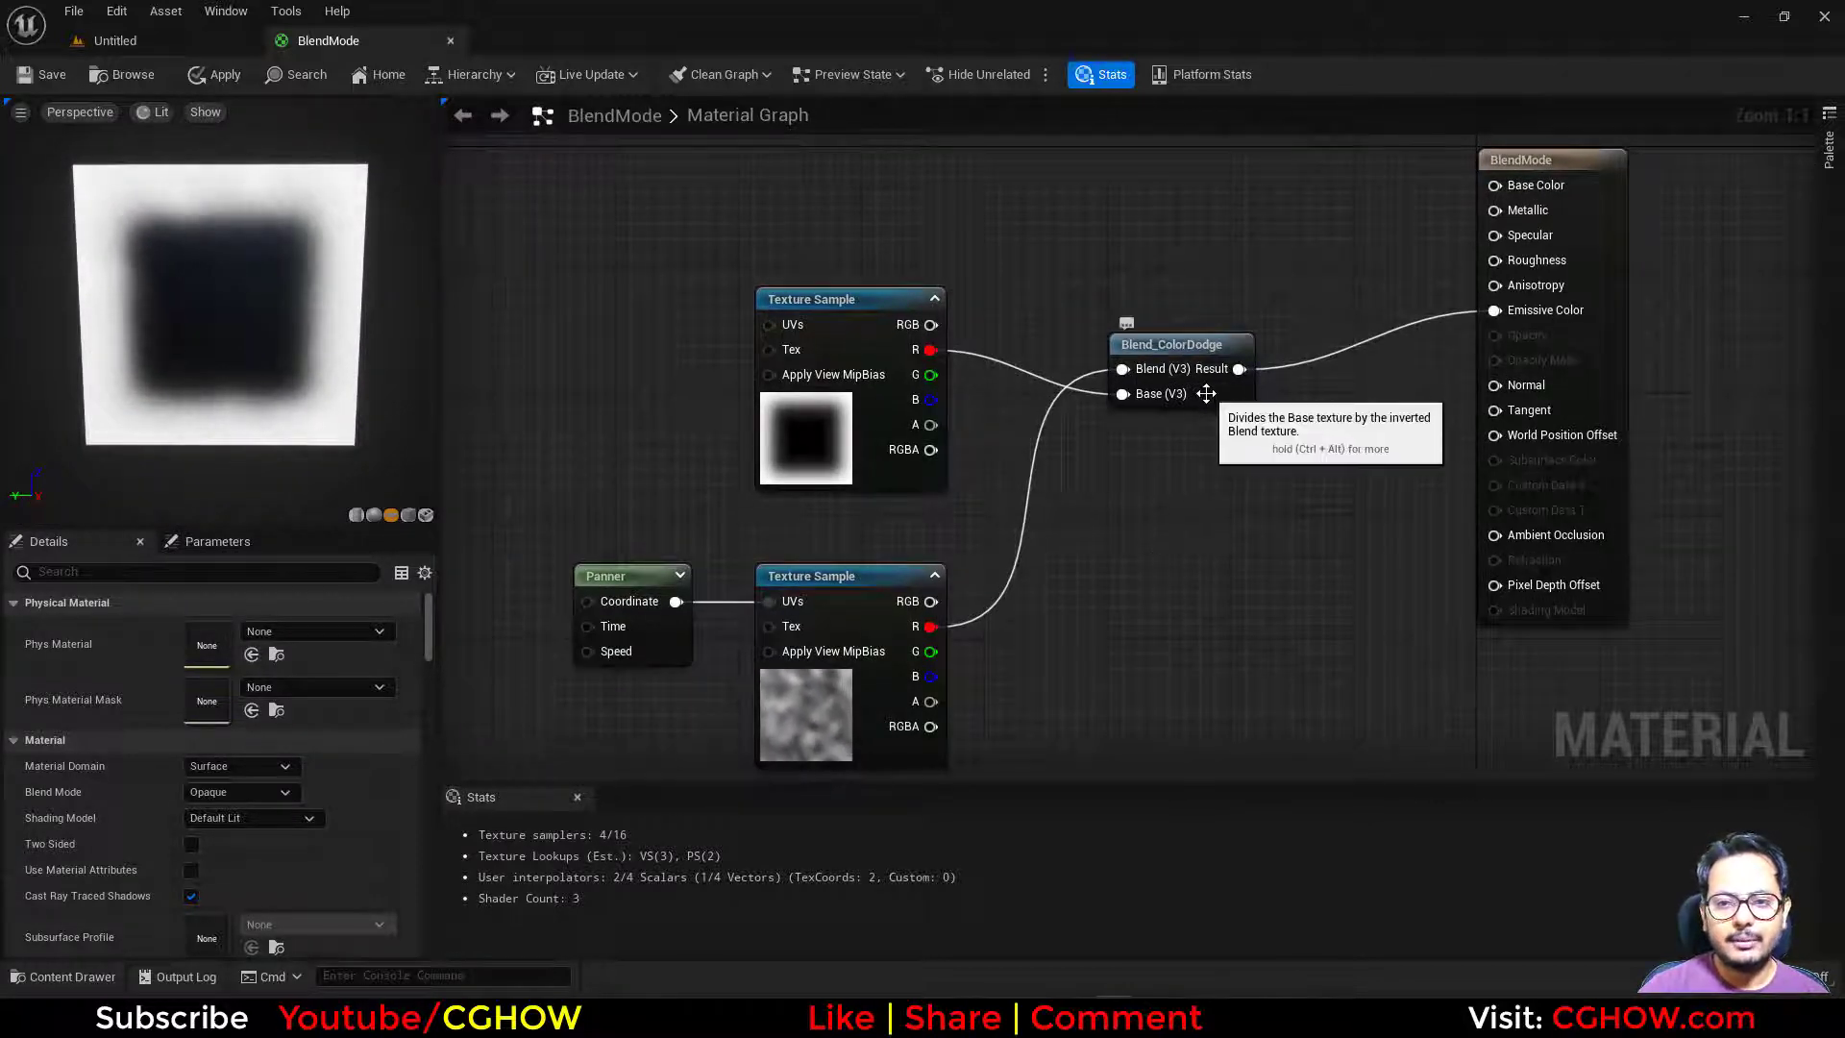
{"action": "double_click", "coordinate": [1206, 393]}
{"action": "scroll", "coordinate": [1161, 413], "scroll_direction": "down", "scroll_amount": 4}
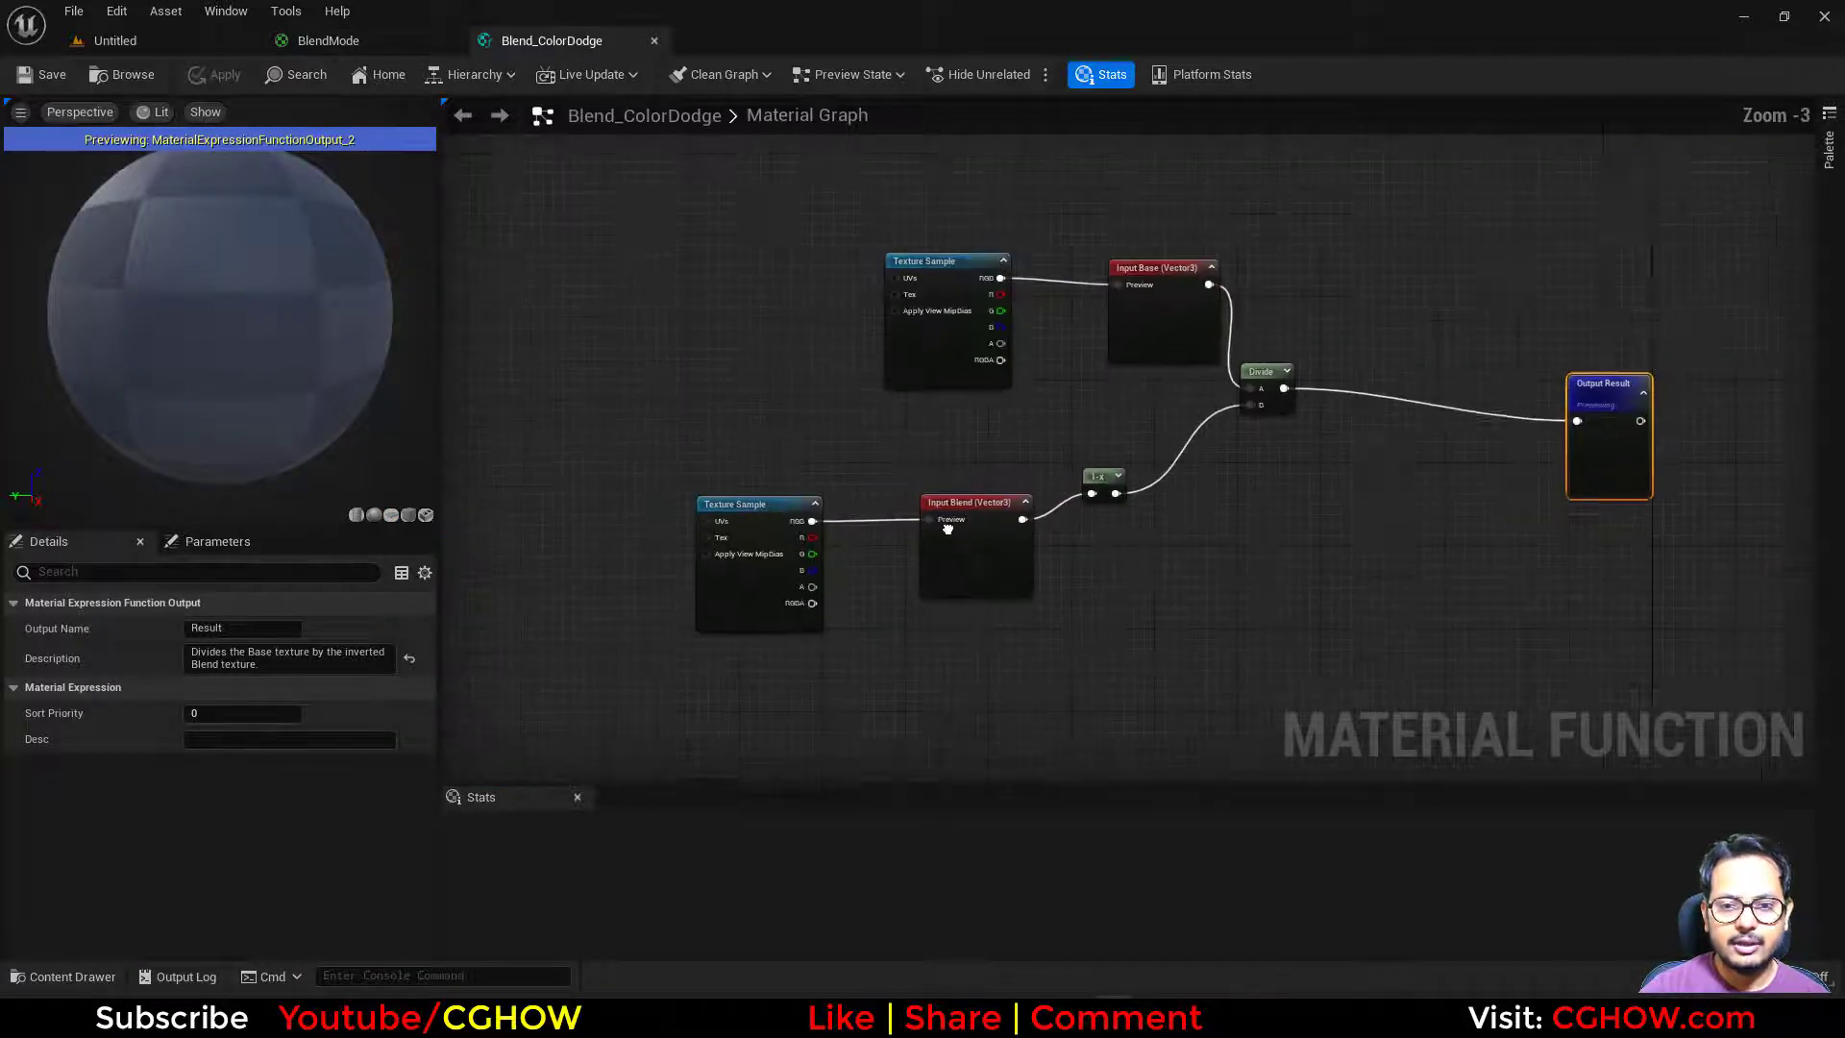
{"action": "right_click_drag", "start_coordinate": [947, 528], "coordinate": [1074, 483]}
{"action": "scroll", "coordinate": [1256, 499], "scroll_direction": "up", "scroll_amount": 1}
{"action": "right_click_drag", "start_coordinate": [1256, 498], "coordinate": [932, 582]}
{"action": "scroll", "coordinate": [1007, 431], "scroll_direction": "up", "scroll_amount": 2}
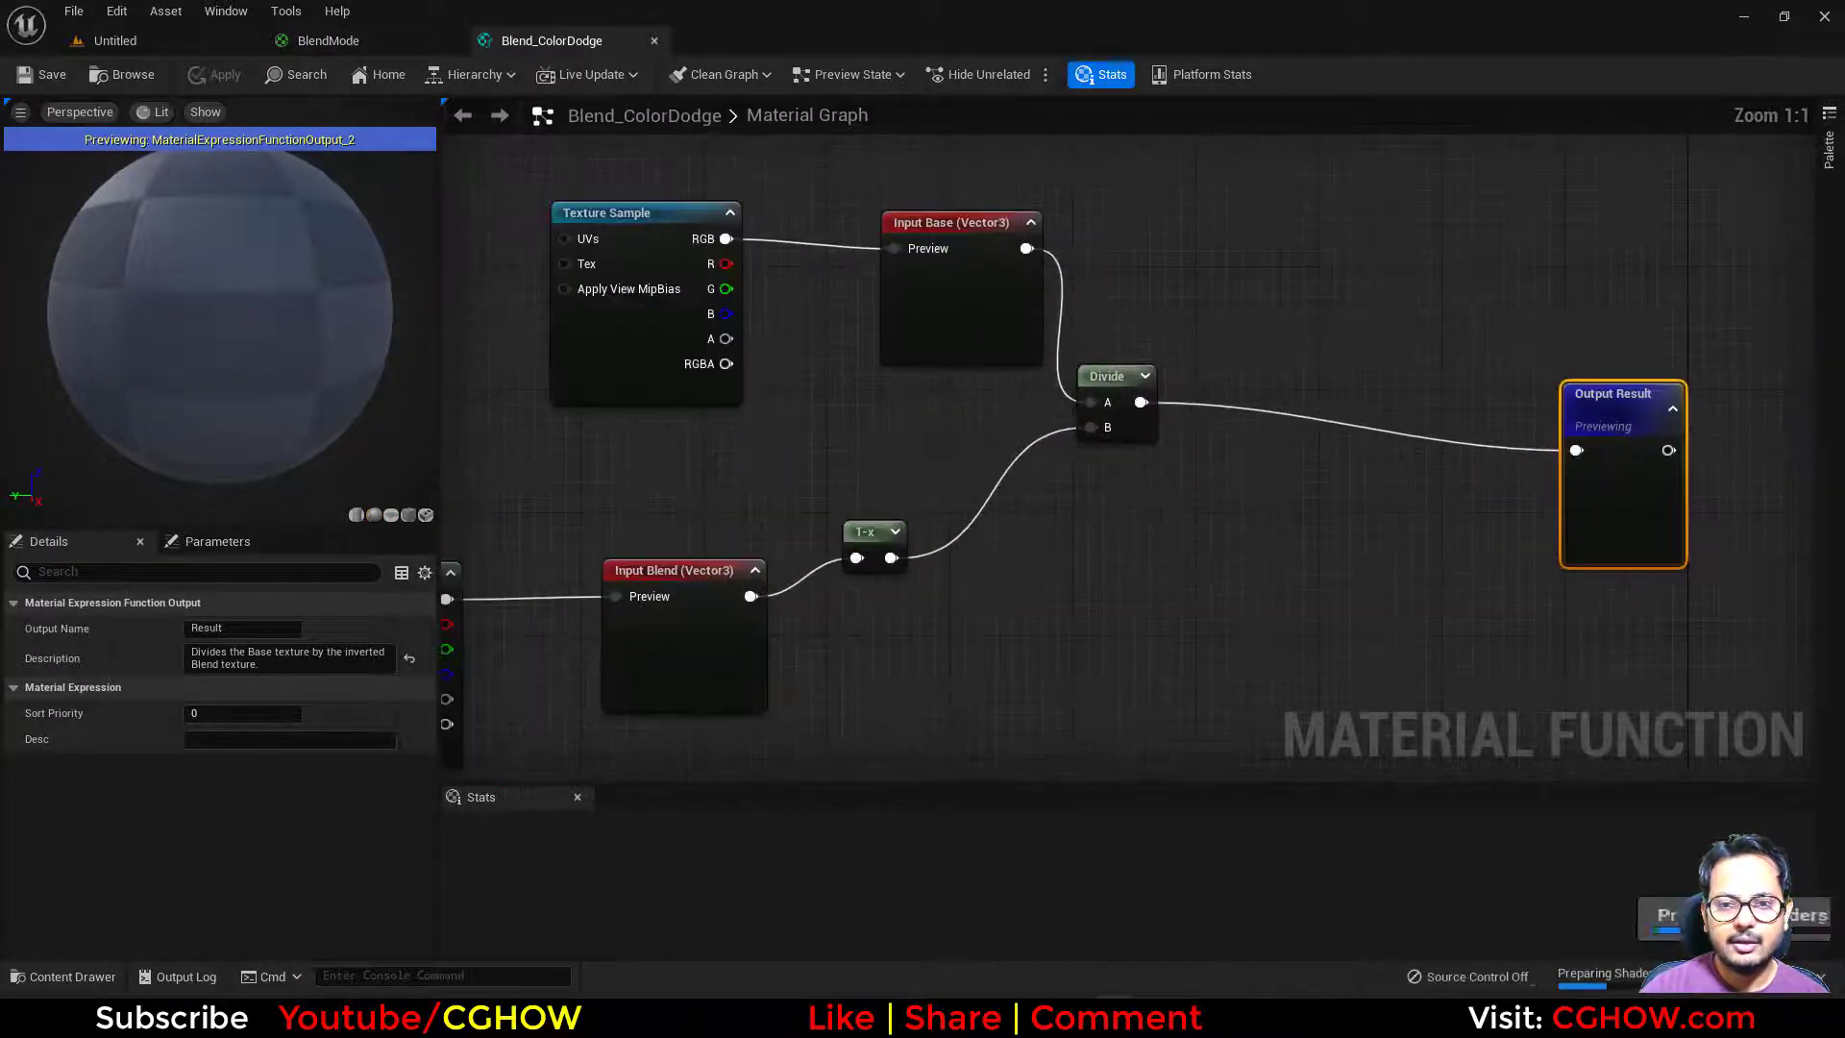
{"action": "right_click_drag", "start_coordinate": [926, 365], "coordinate": [1029, 423]}
{"action": "left_click_drag", "start_coordinate": [592, 217], "coordinate": [1093, 454]}
{"action": "right_click_drag", "start_coordinate": [1143, 531], "coordinate": [1168, 435]}
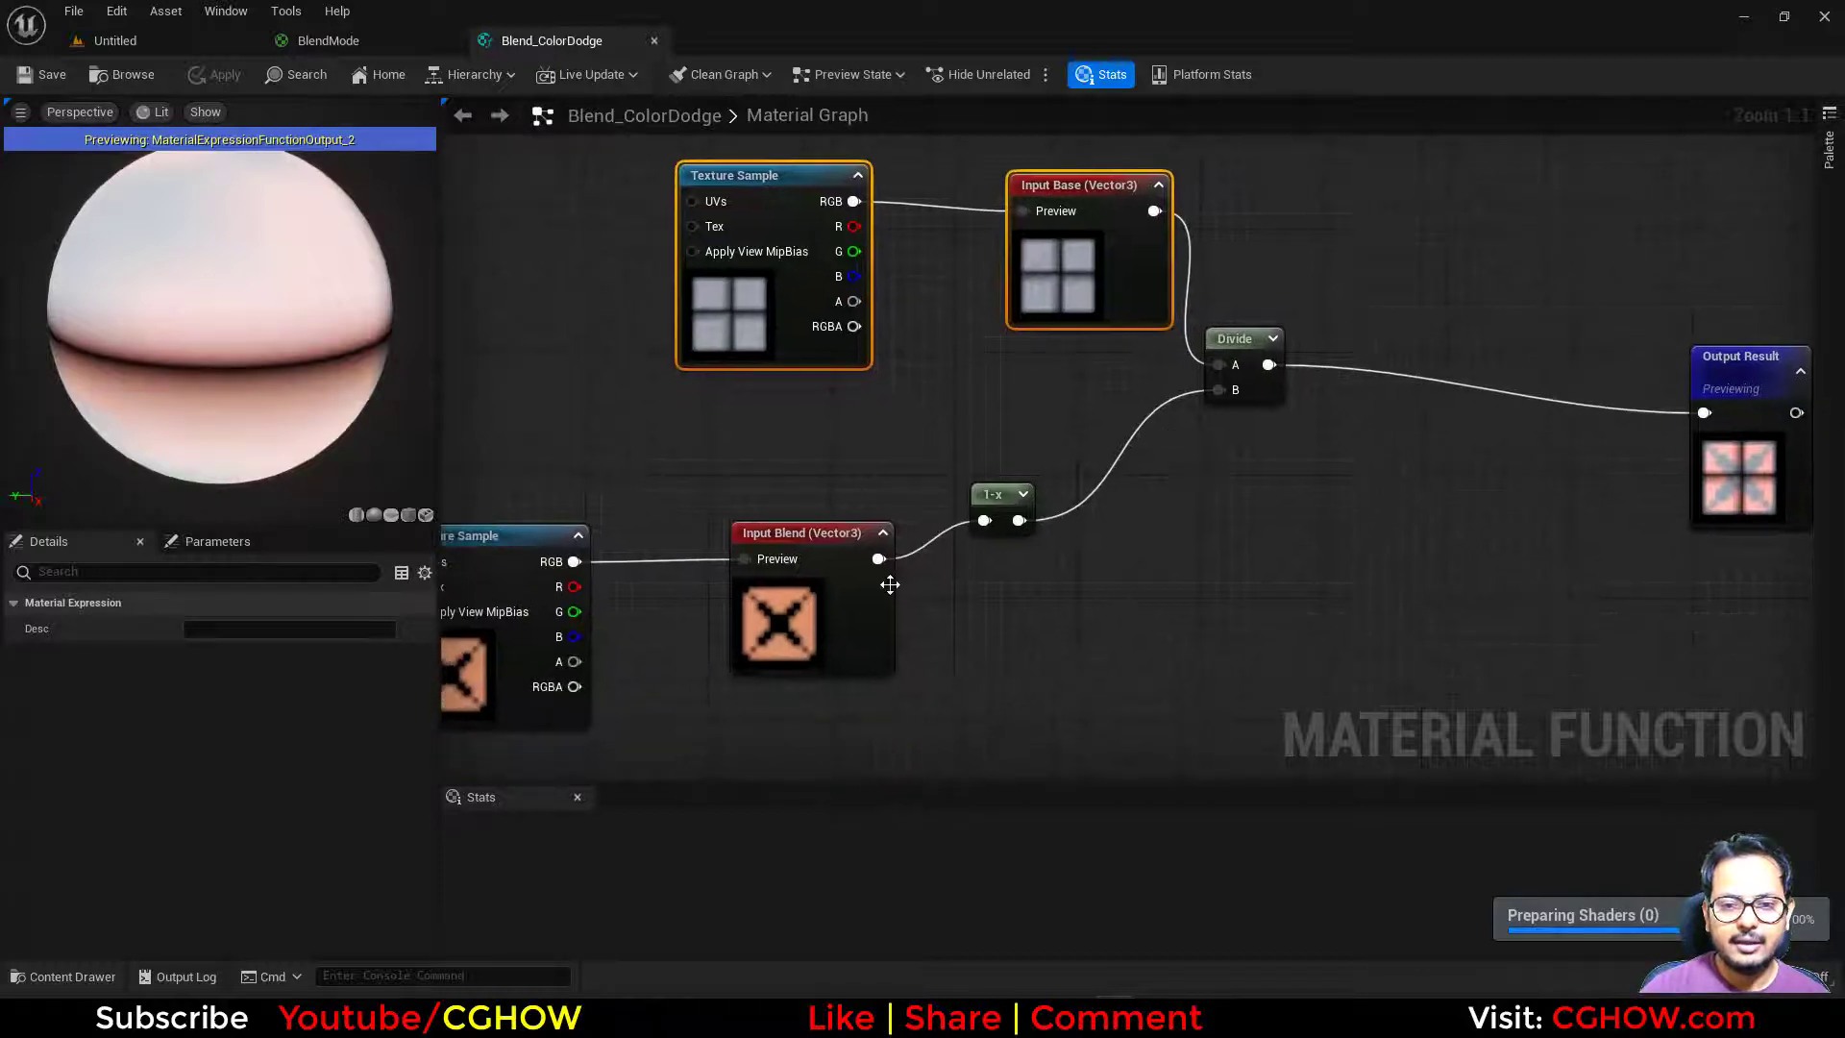
{"action": "right_click_drag", "start_coordinate": [889, 585], "coordinate": [1086, 504]}
{"action": "left_click_drag", "start_coordinate": [648, 392], "coordinate": [1057, 603]}
{"action": "right_click_drag", "start_coordinate": [1216, 518], "coordinate": [881, 603]}
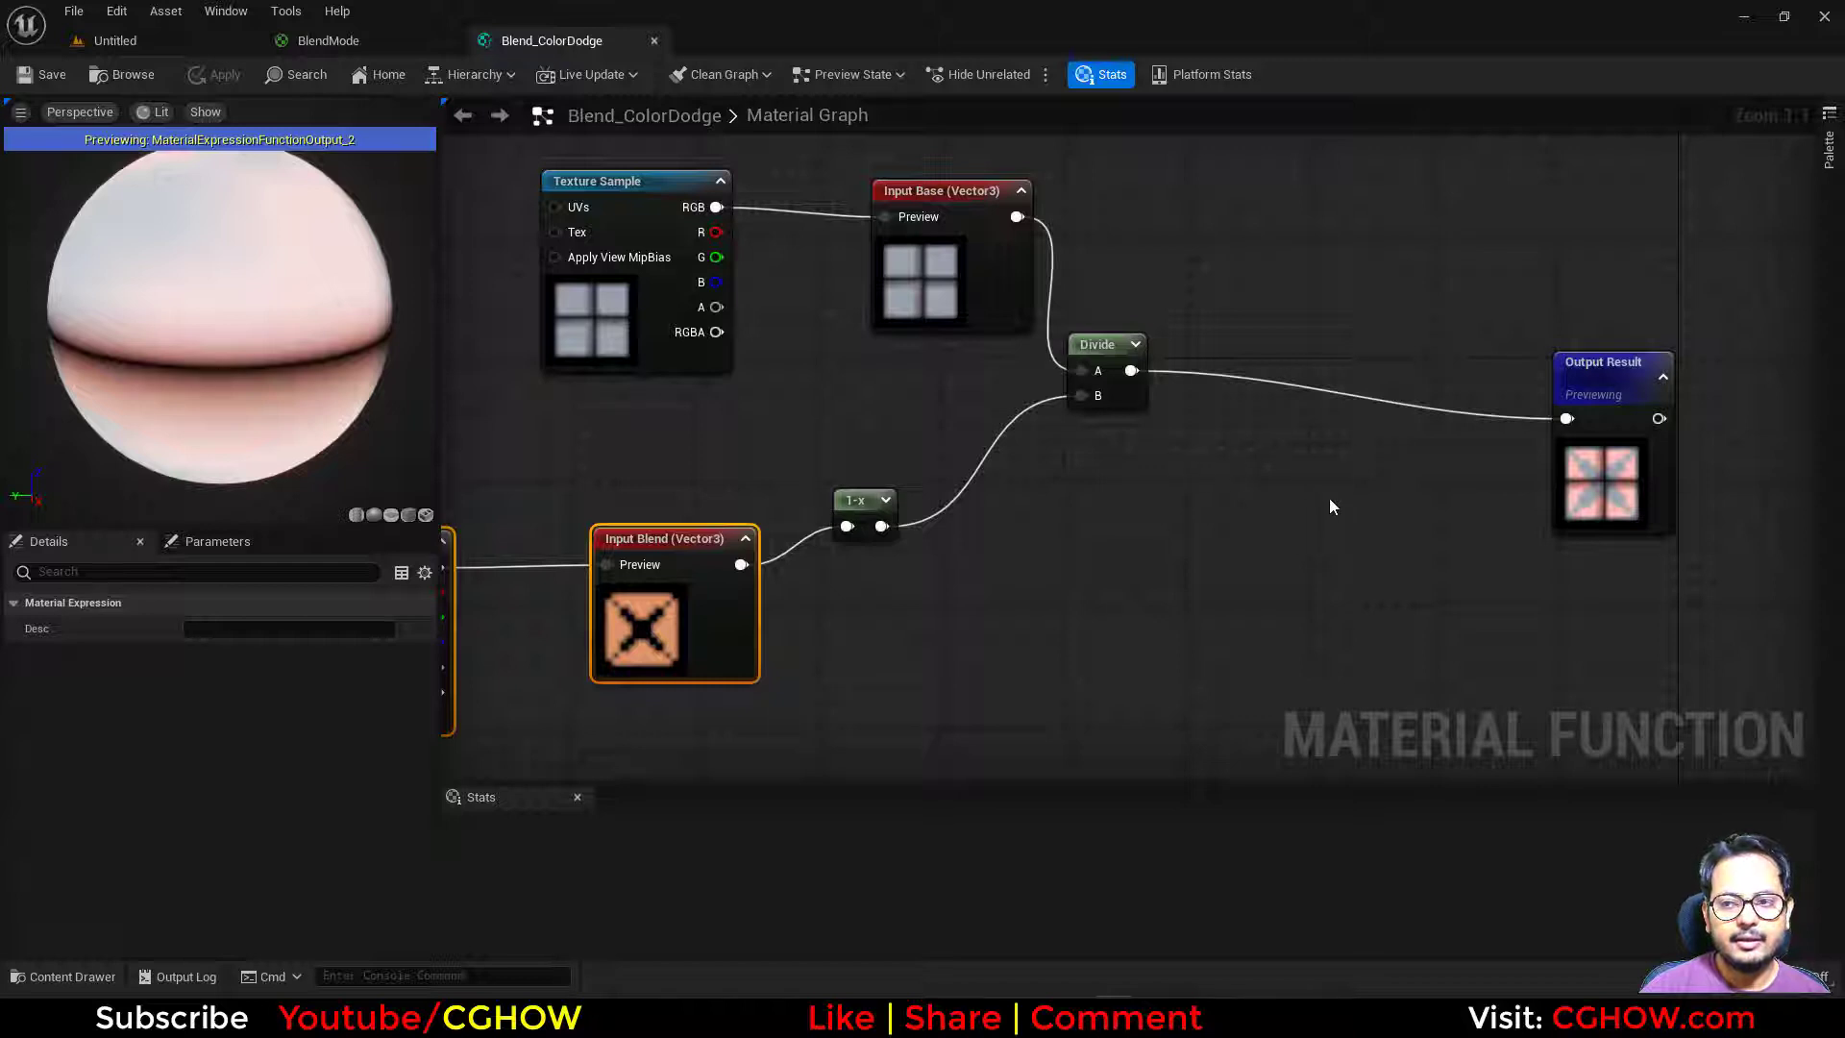
{"action": "scroll", "coordinate": [1185, 378], "scroll_direction": "down", "scroll_amount": 1}
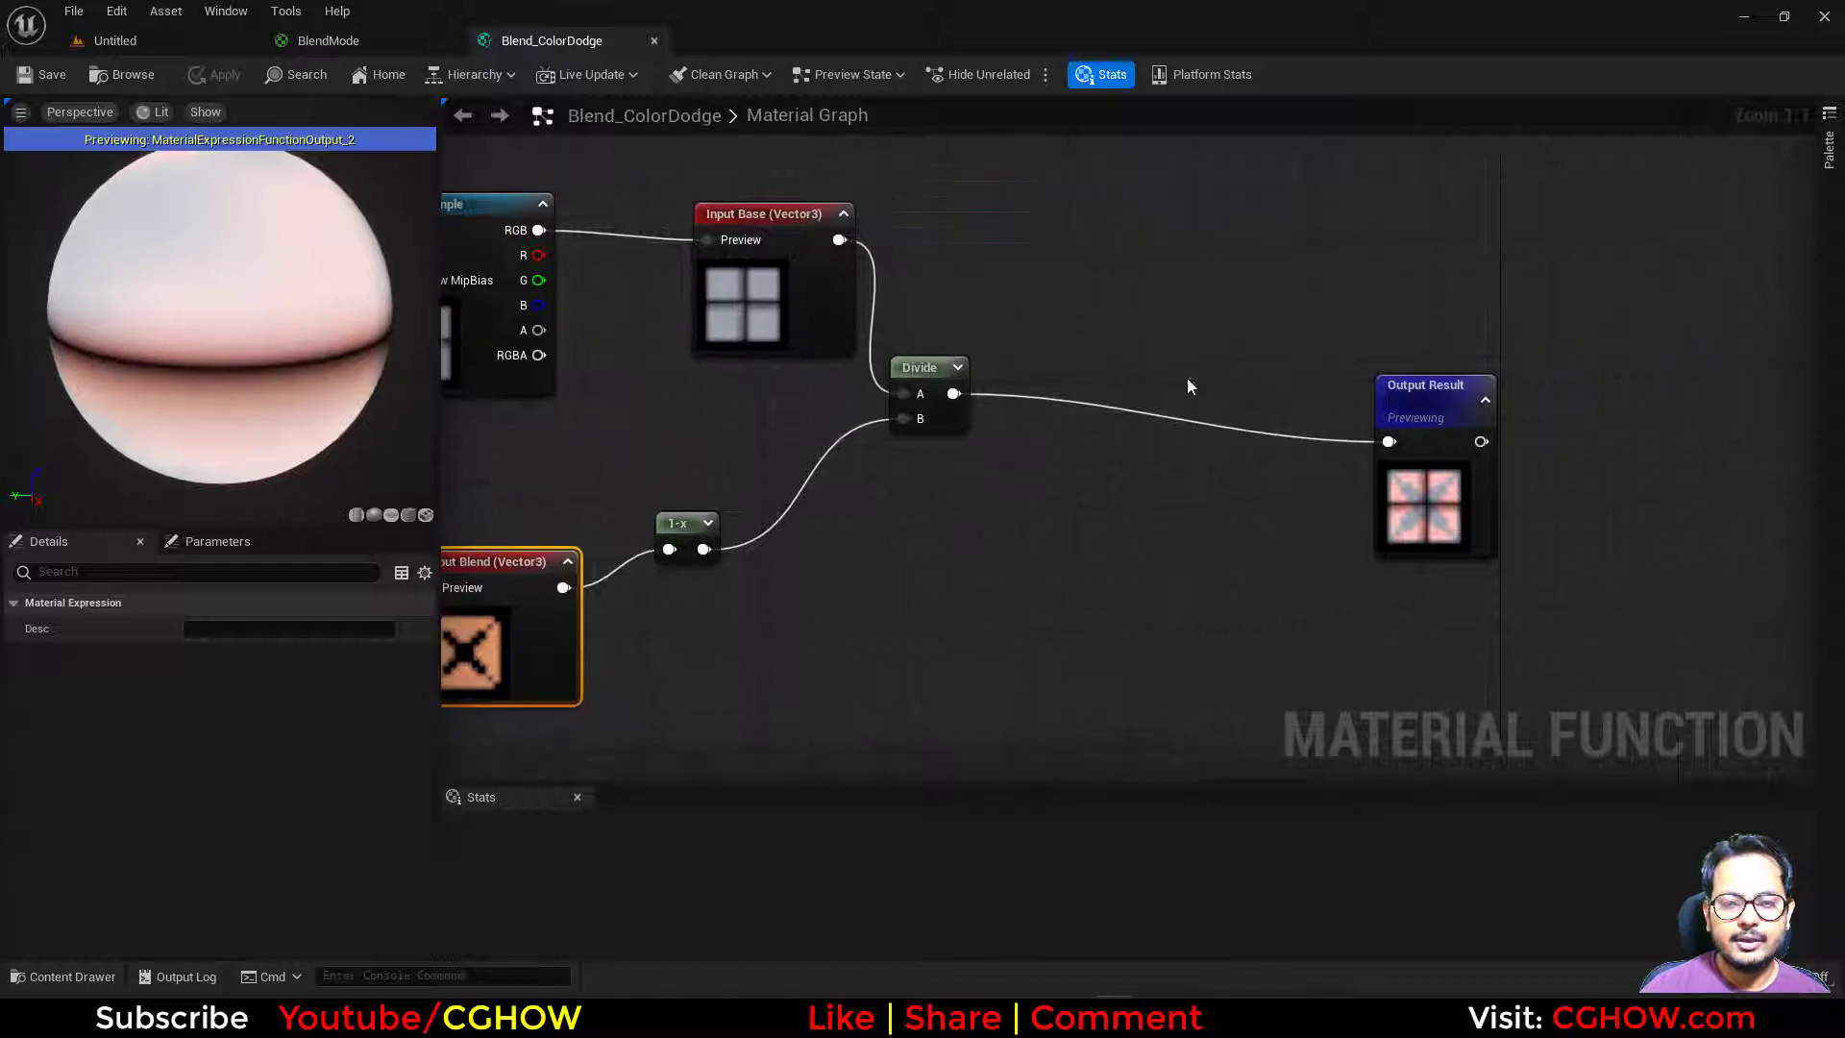
{"action": "left_click", "coordinate": [654, 41]}
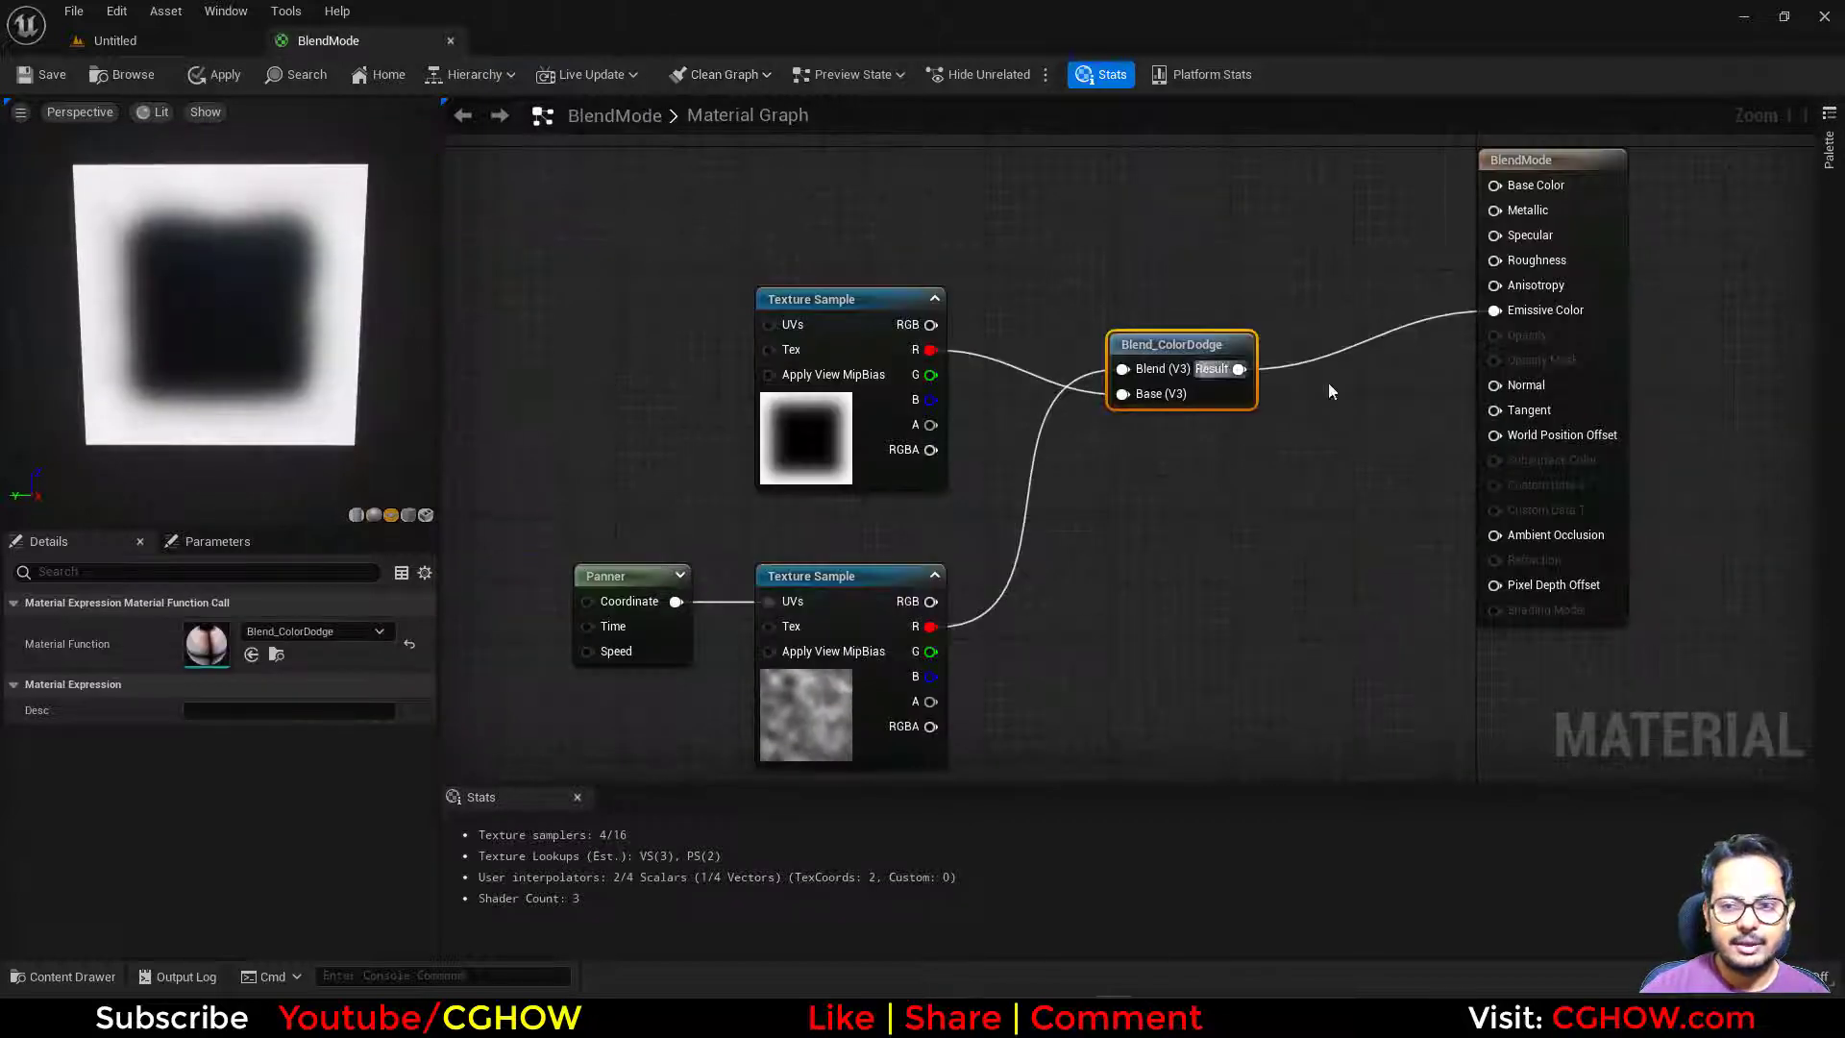
Switch the blend node's material function to Blend_Darken from the Blends folder.
{"action": "left_click", "coordinate": [276, 654]}
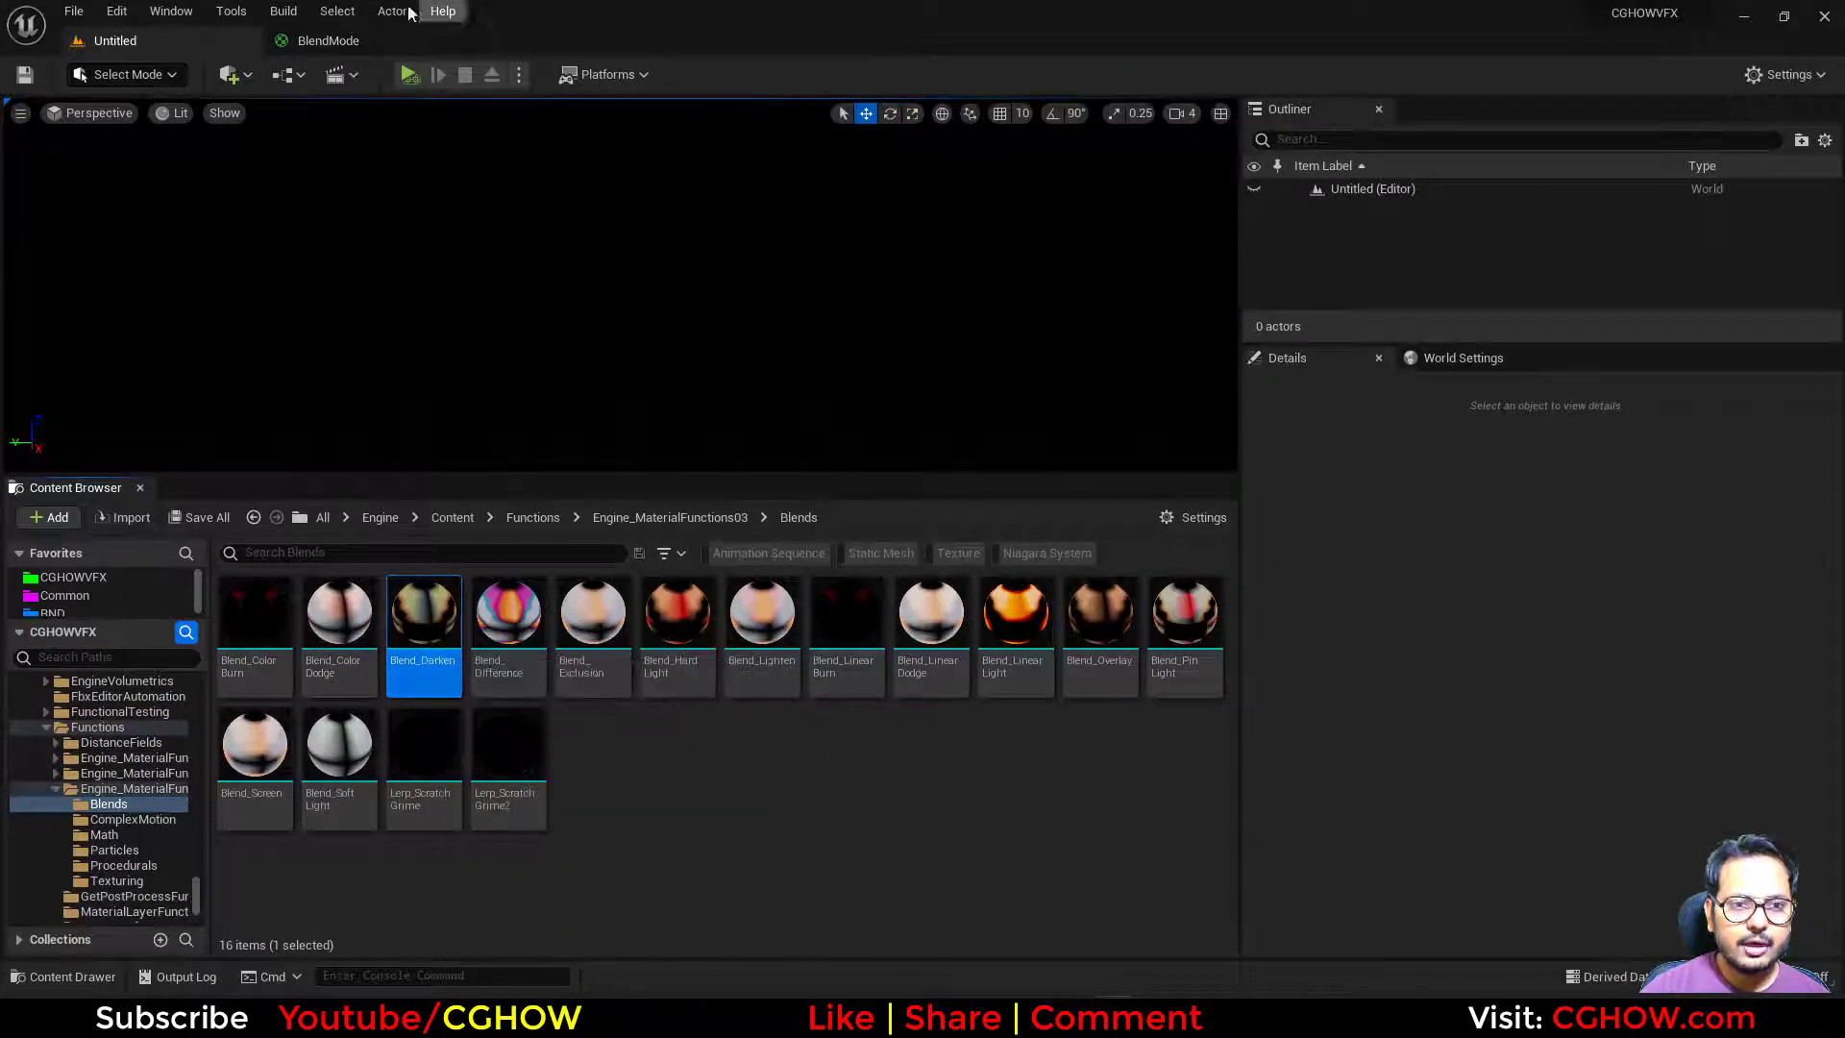
{"action": "left_click", "coordinate": [404, 41]}
{"action": "left_click", "coordinate": [253, 654]}
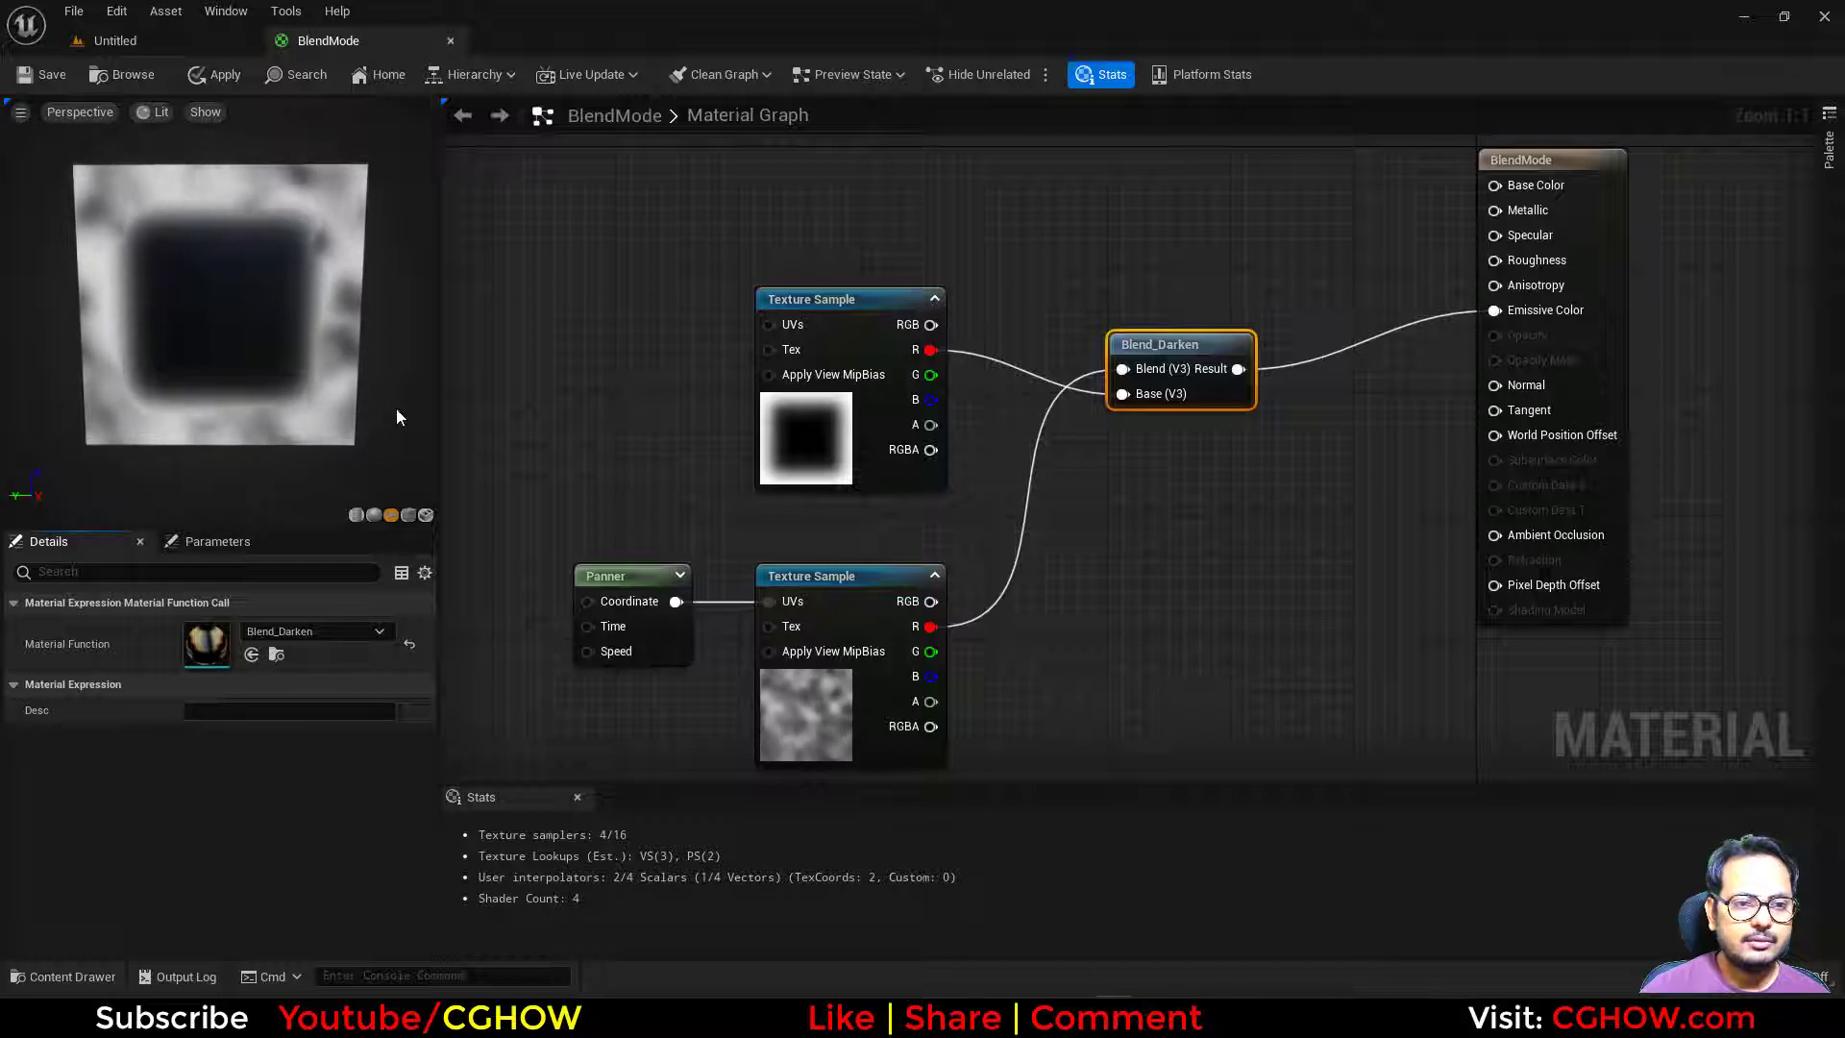
Switch the blend node's material function to Blend_Difference from the Blends folder.
{"action": "left_click", "coordinate": [174, 42]}
{"action": "left_click", "coordinate": [510, 639]}
{"action": "left_click", "coordinate": [326, 41]}
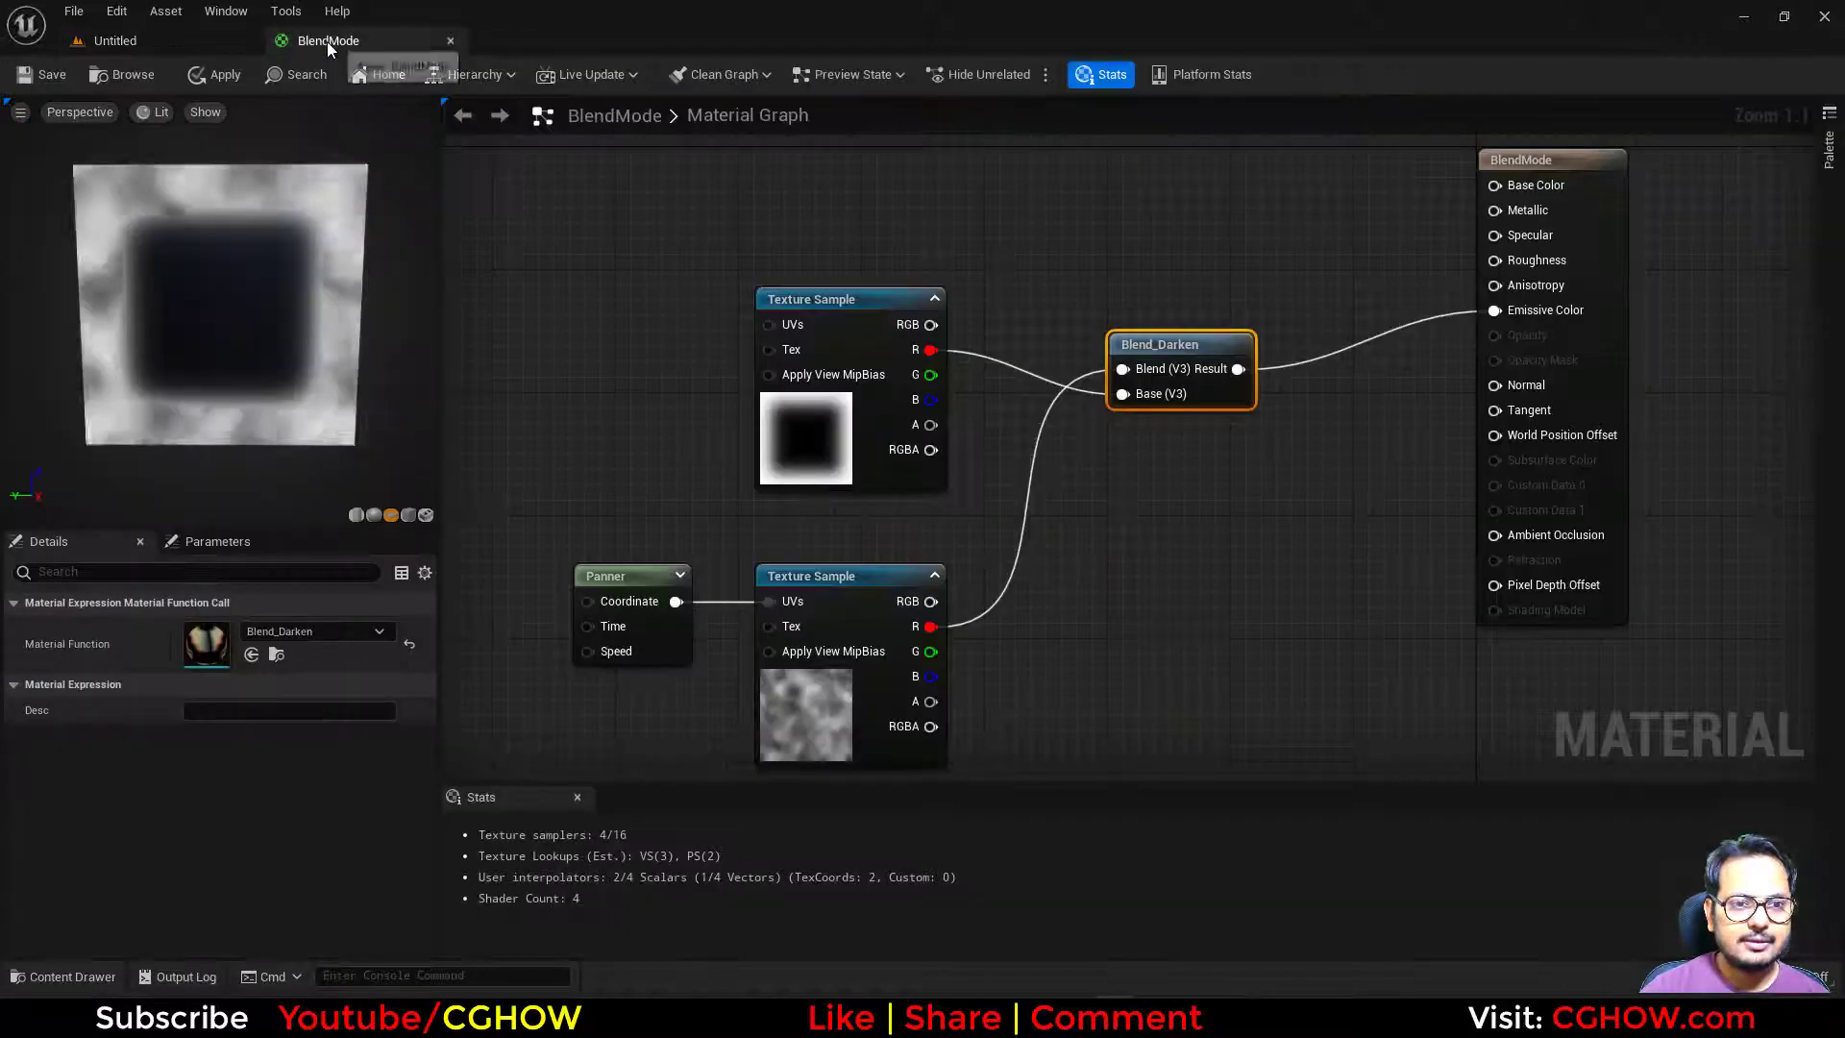
{"action": "left_click", "coordinate": [252, 655]}
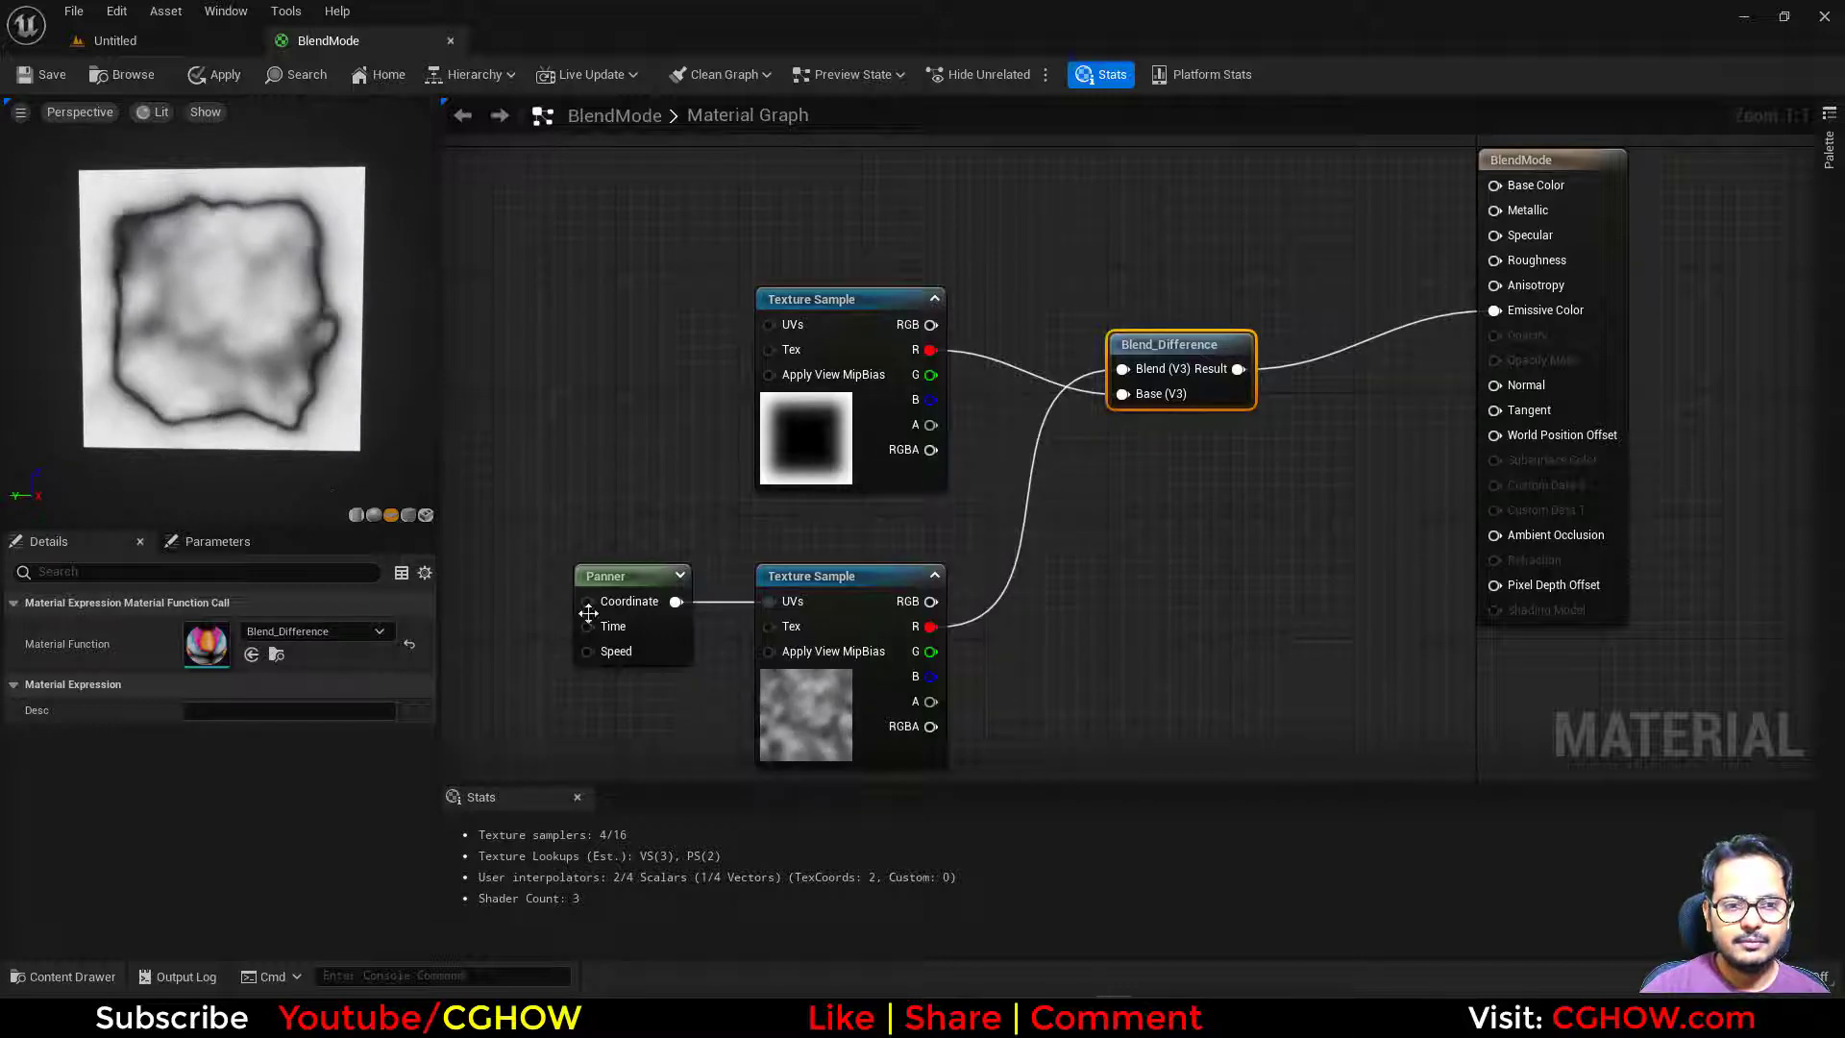
Switch the blend node's material function to Blend_Exclusion from the Blends folder.
{"action": "left_click", "coordinate": [134, 37]}
{"action": "left_click", "coordinate": [588, 634]}
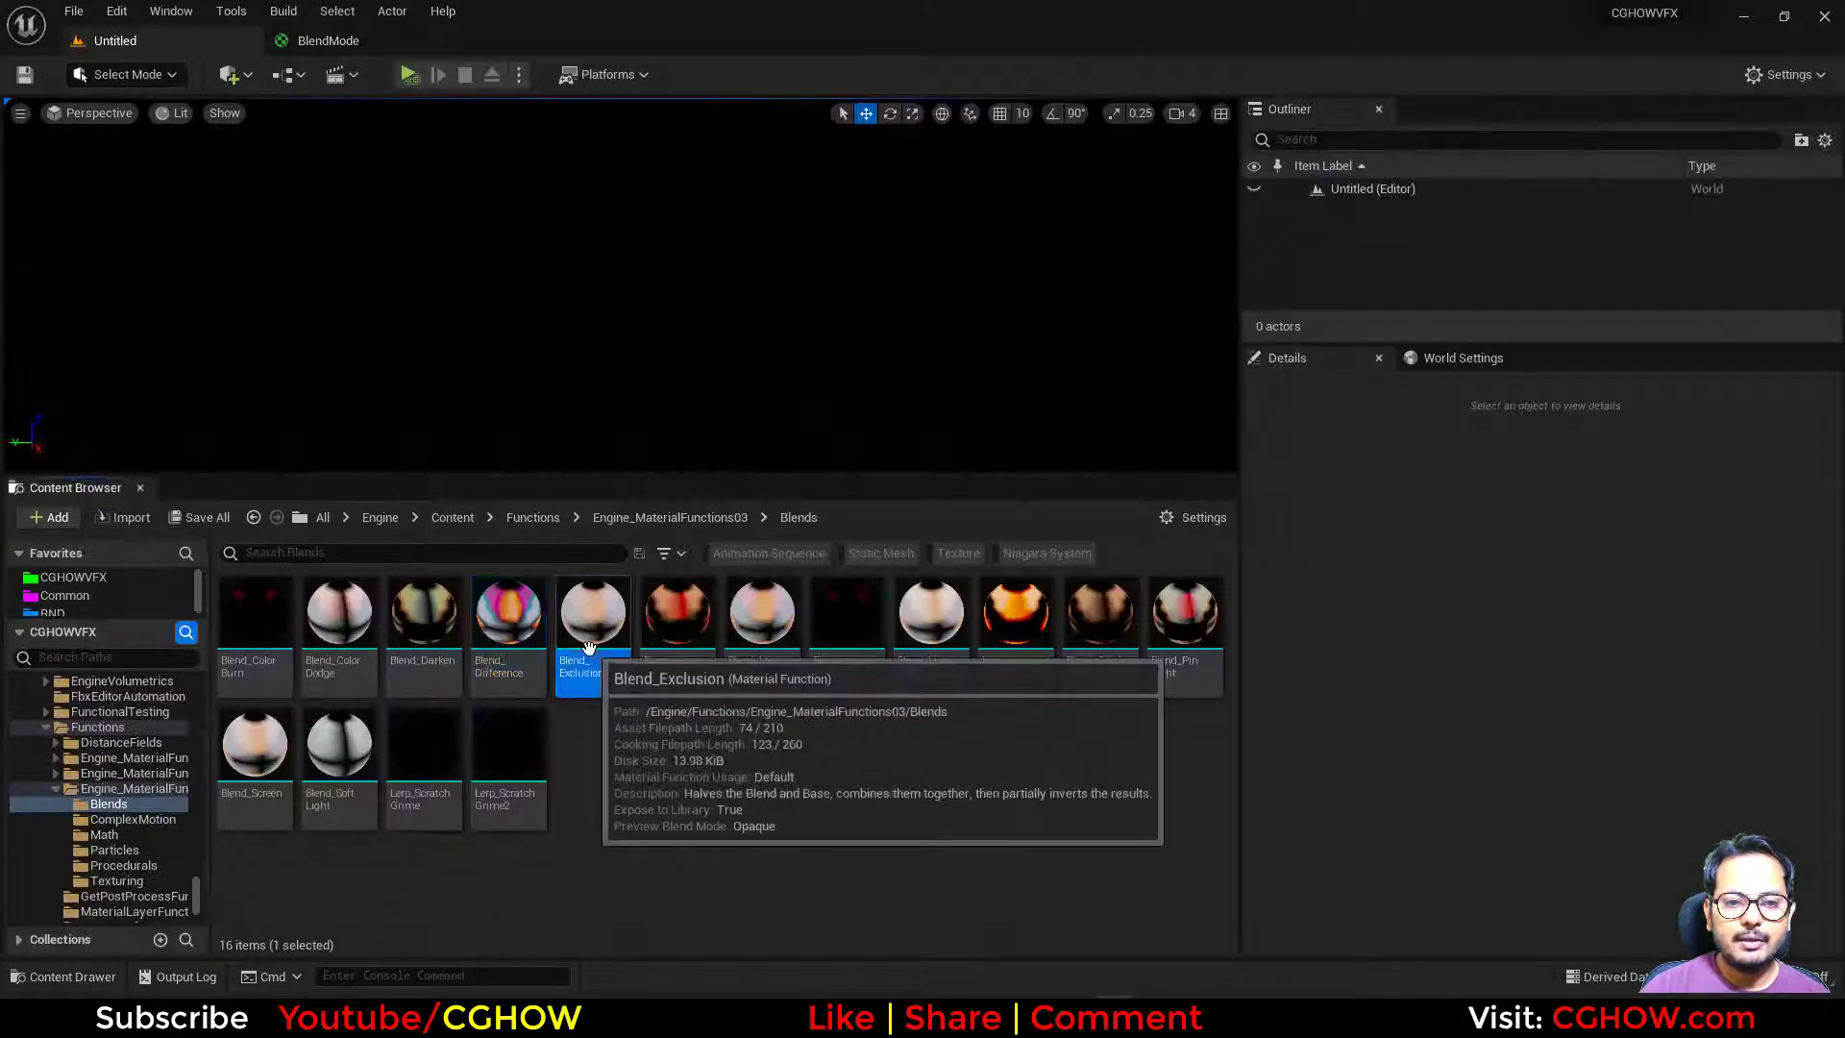
{"action": "left_click", "coordinate": [321, 48]}
{"action": "left_click", "coordinate": [252, 654]}
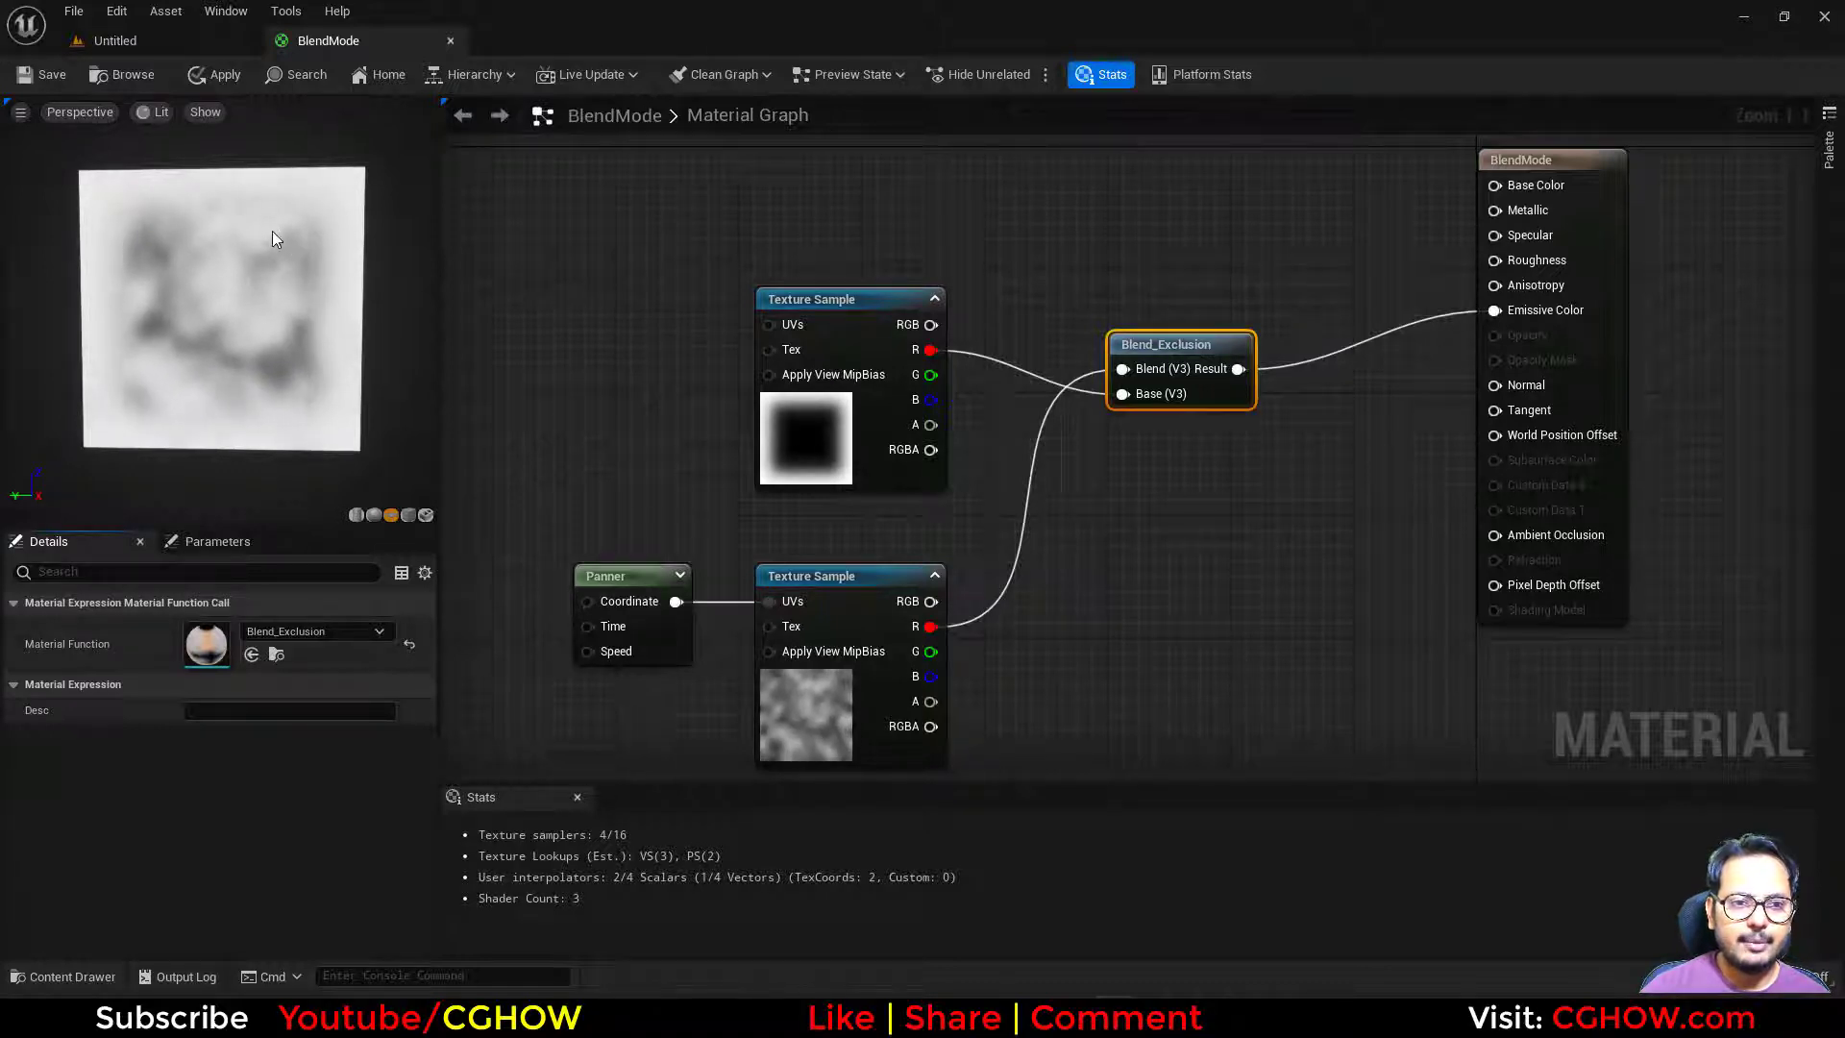
Select Blend_HardLight in the Blends folder and return to the BlendMode material.
{"action": "left_click", "coordinate": [155, 33]}
{"action": "left_click", "coordinate": [678, 624]}
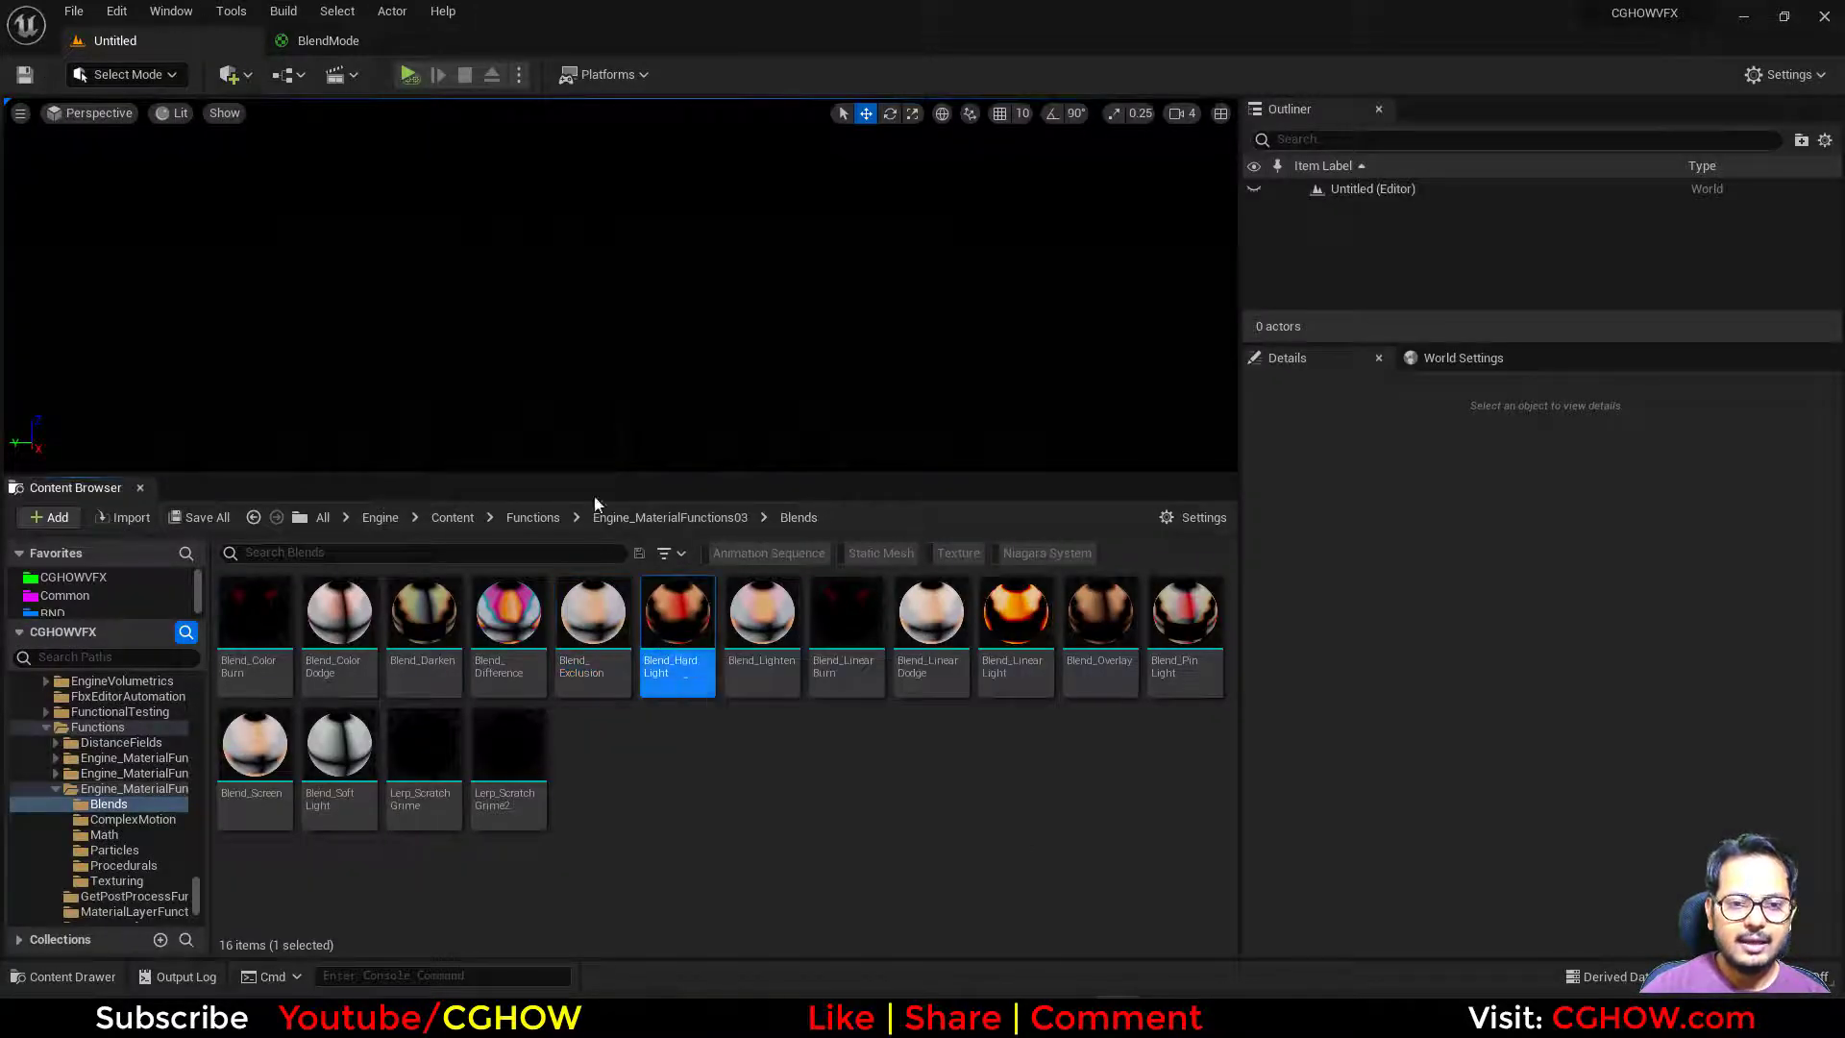
{"action": "left_click", "coordinate": [314, 42]}
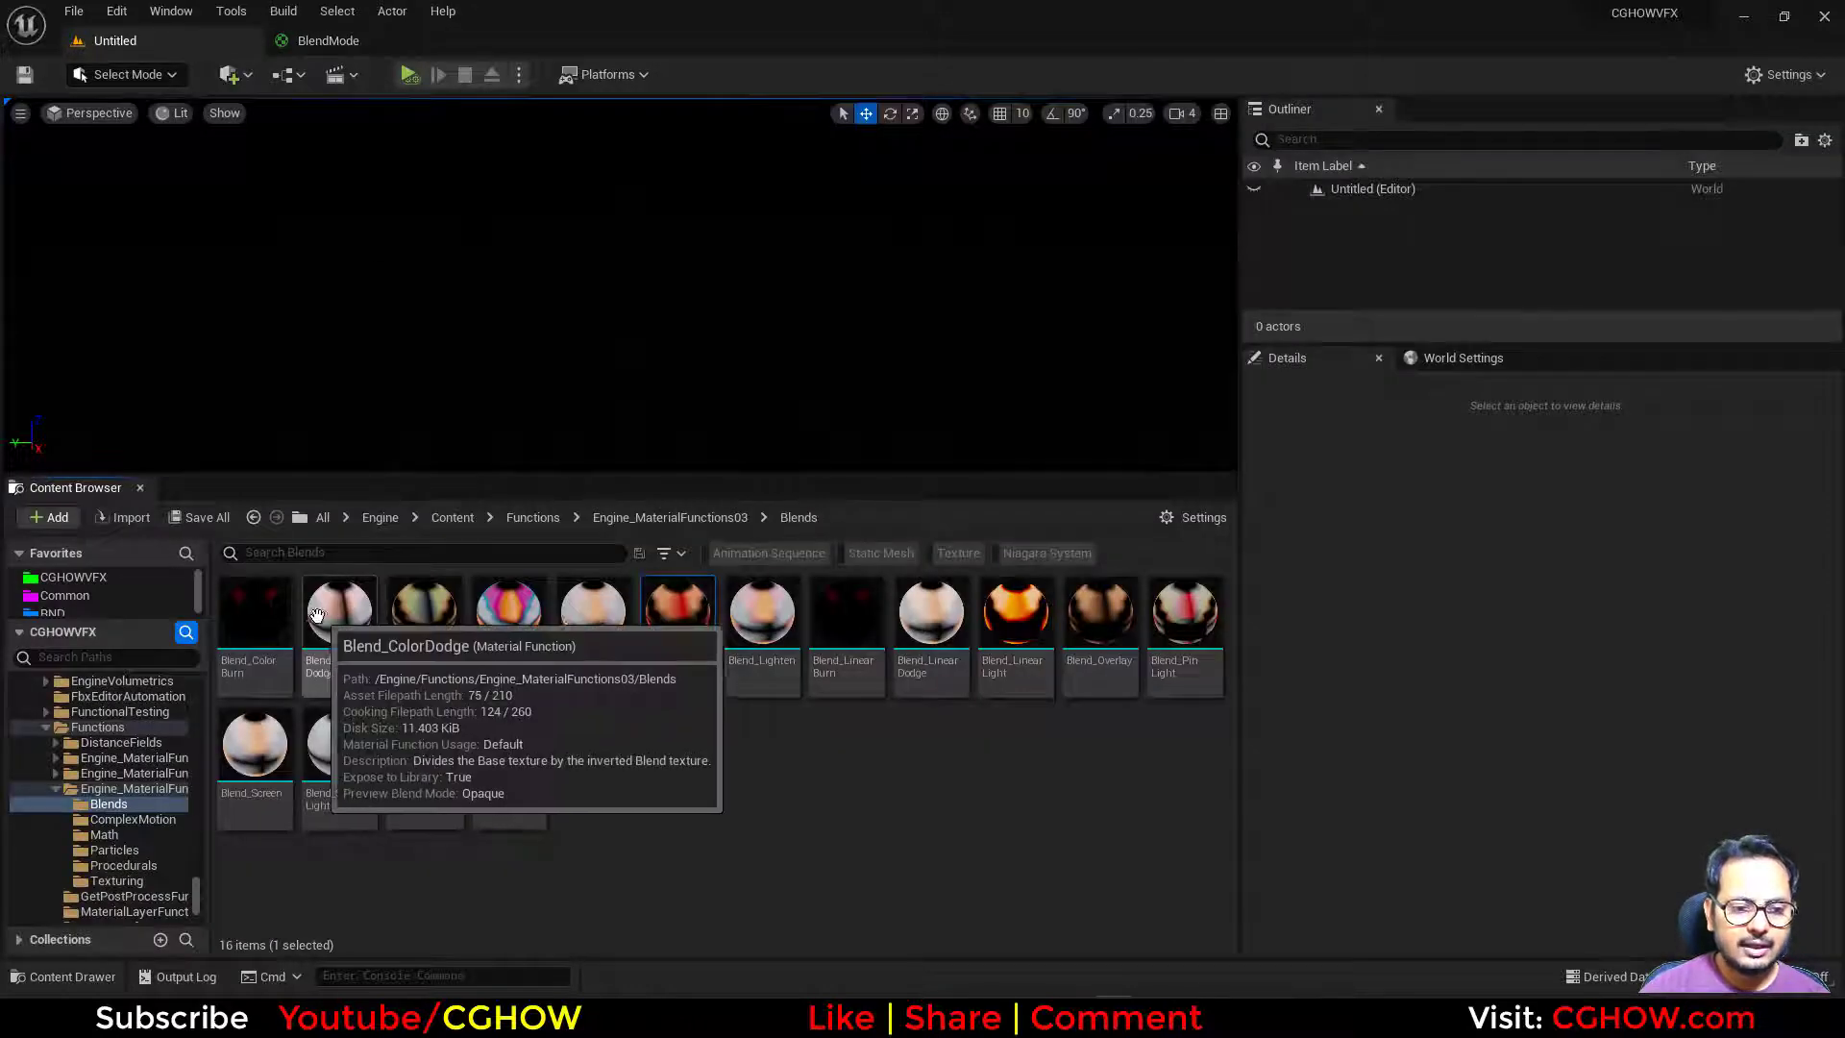
Highlight all blend functions from Blend_ColorBurn through Blend_SoftLight in the Blends folder, and clear the selection.
{"action": "left_click", "coordinate": [255, 625]}
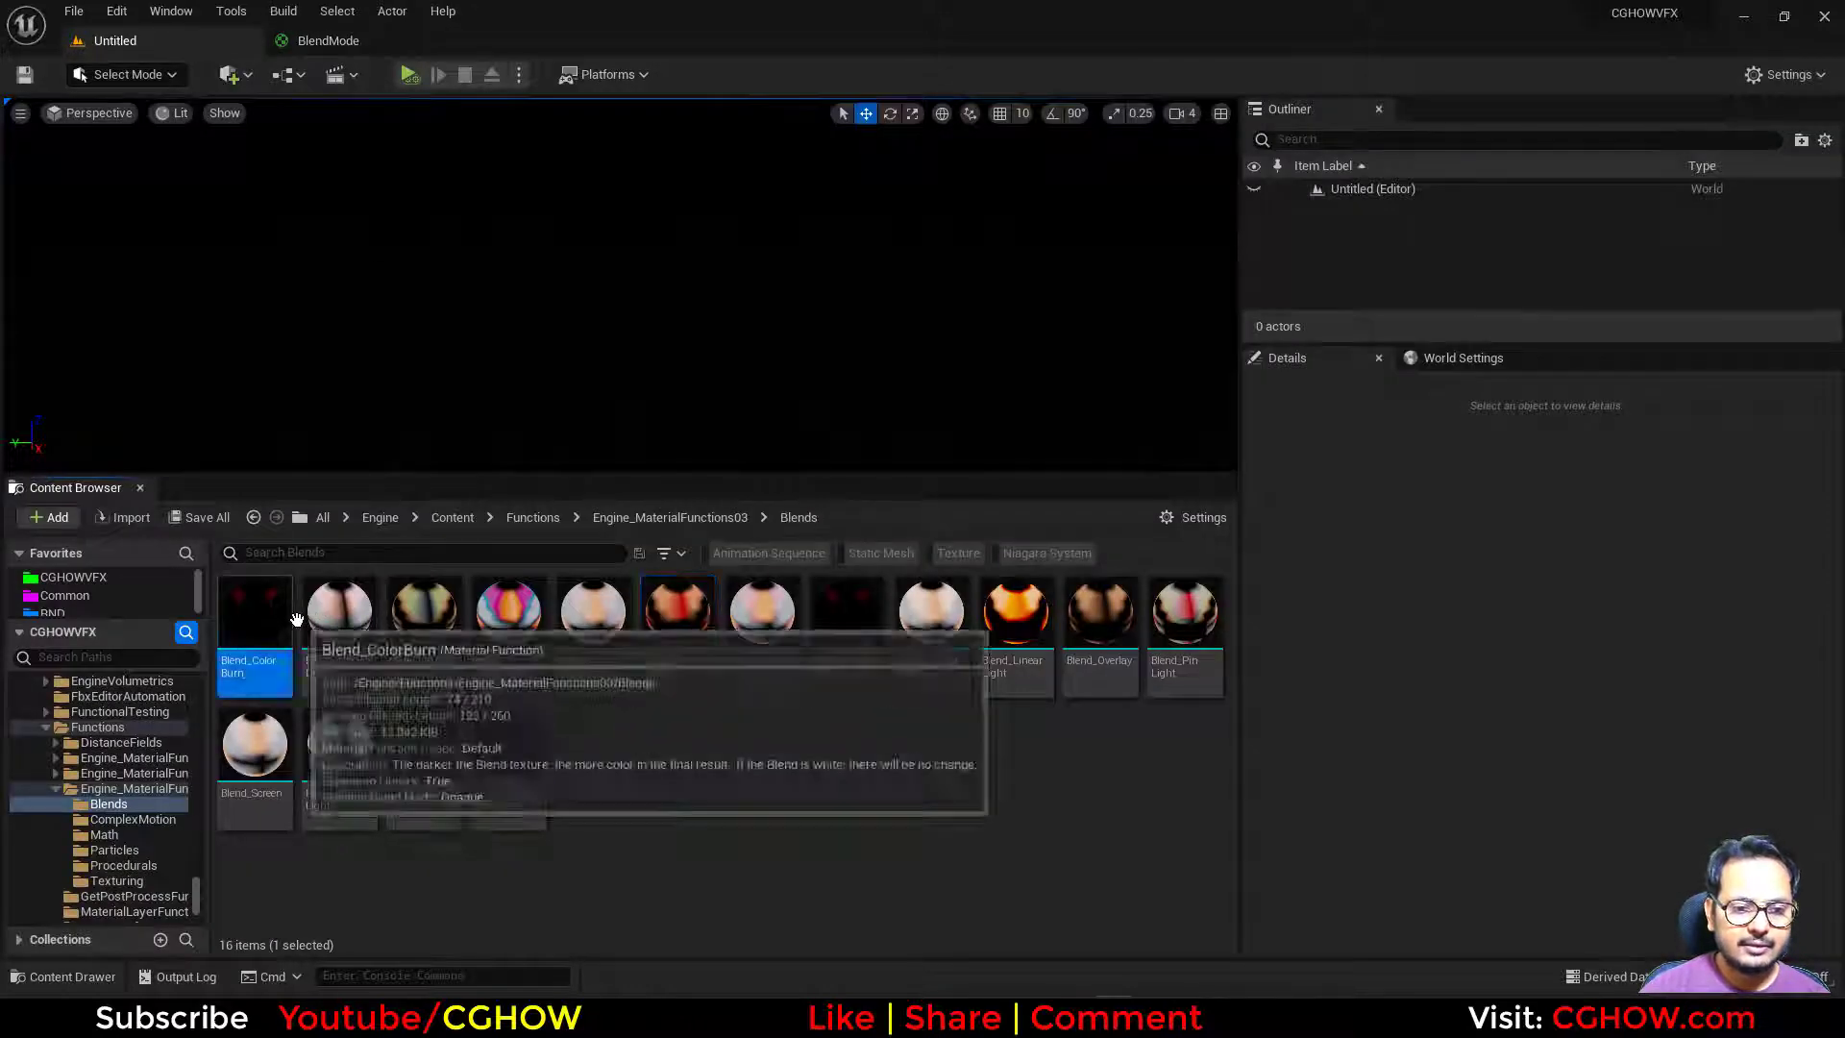
{"action": "left_click", "coordinate": [336, 769], "text": "shift"}
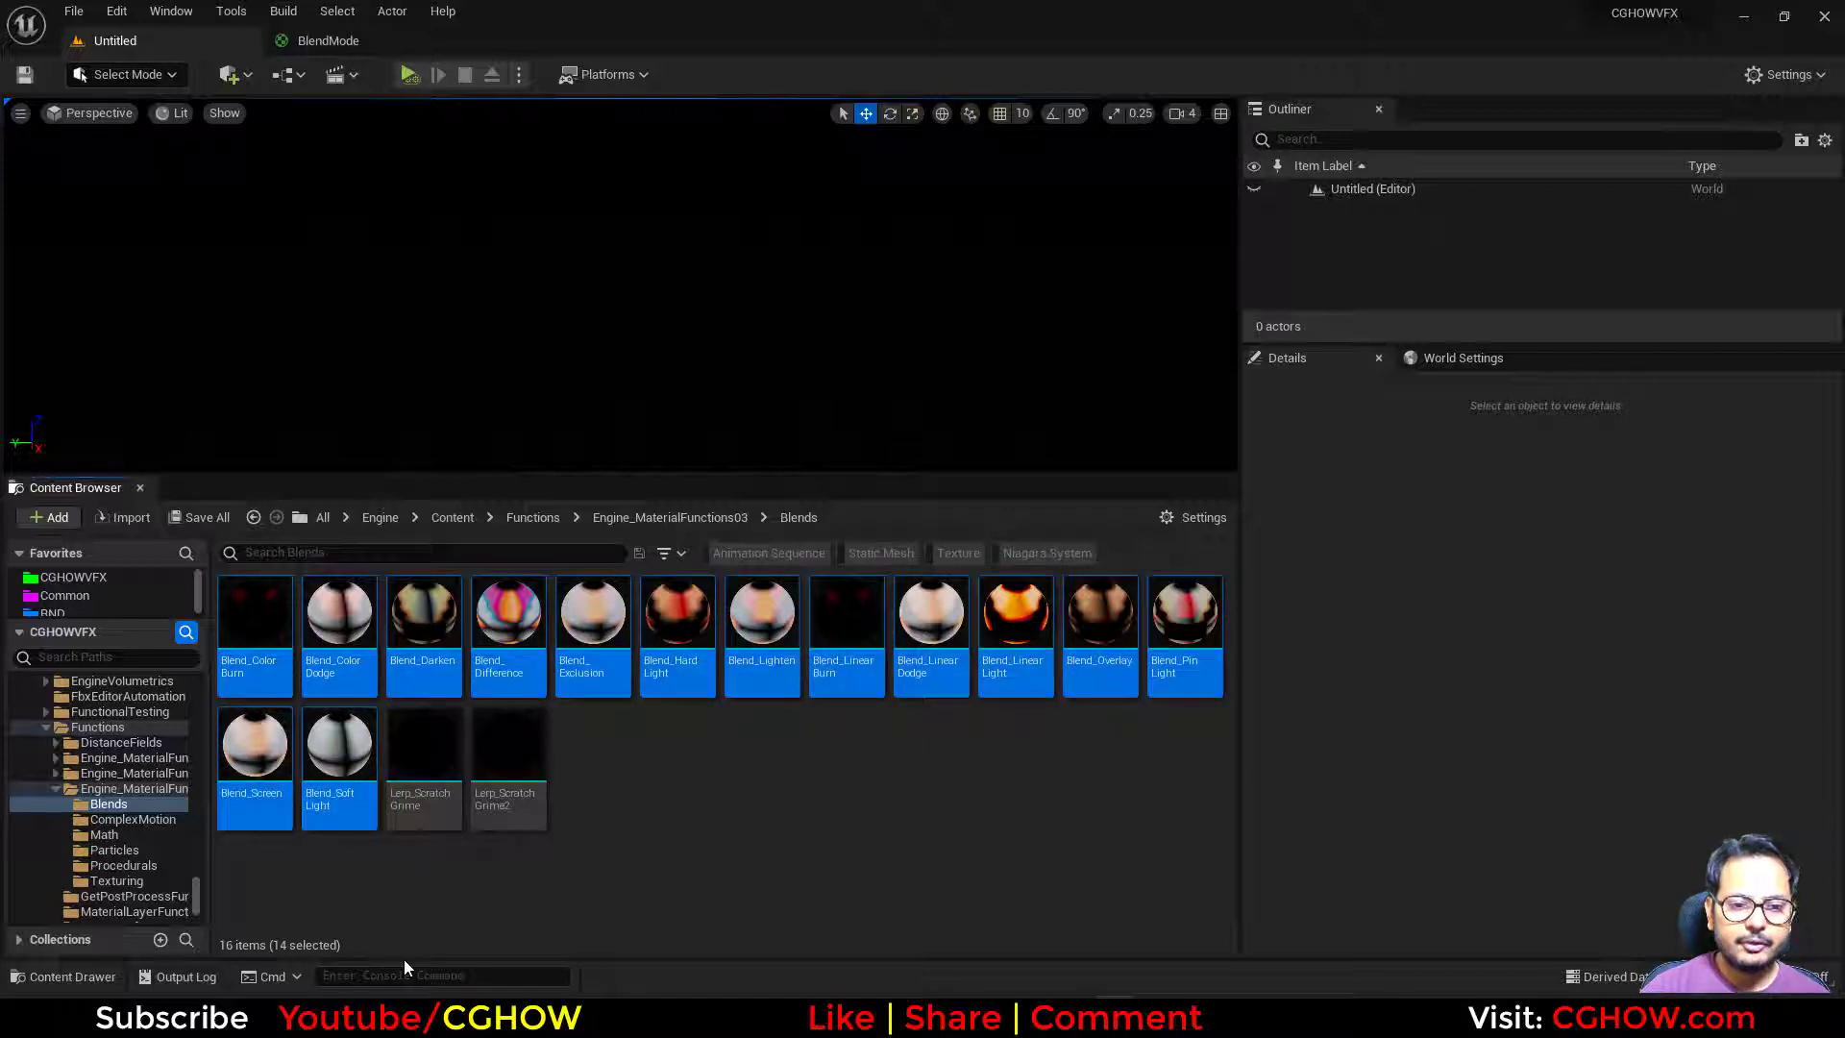
{"action": "left_click", "coordinate": [844, 779]}
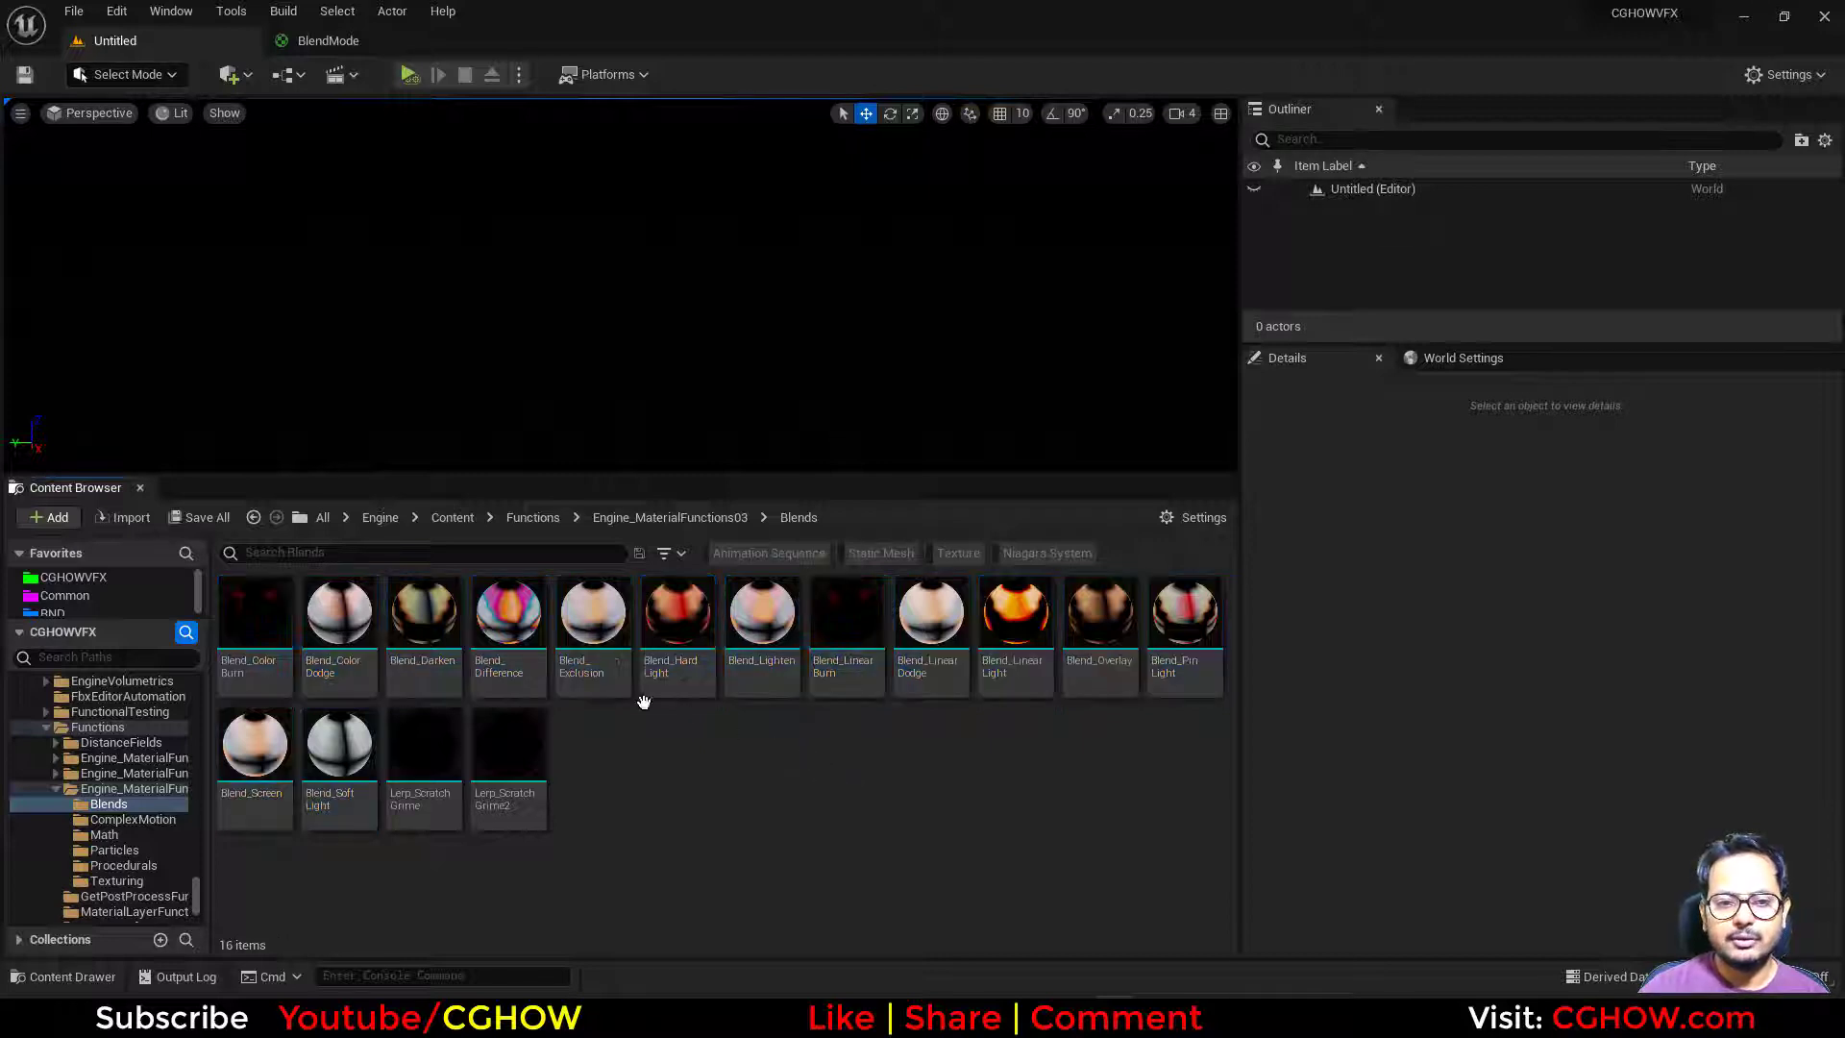
Switch the blend node's material function to Blend_HardLight from the Blends folder.
{"action": "left_click", "coordinate": [707, 662]}
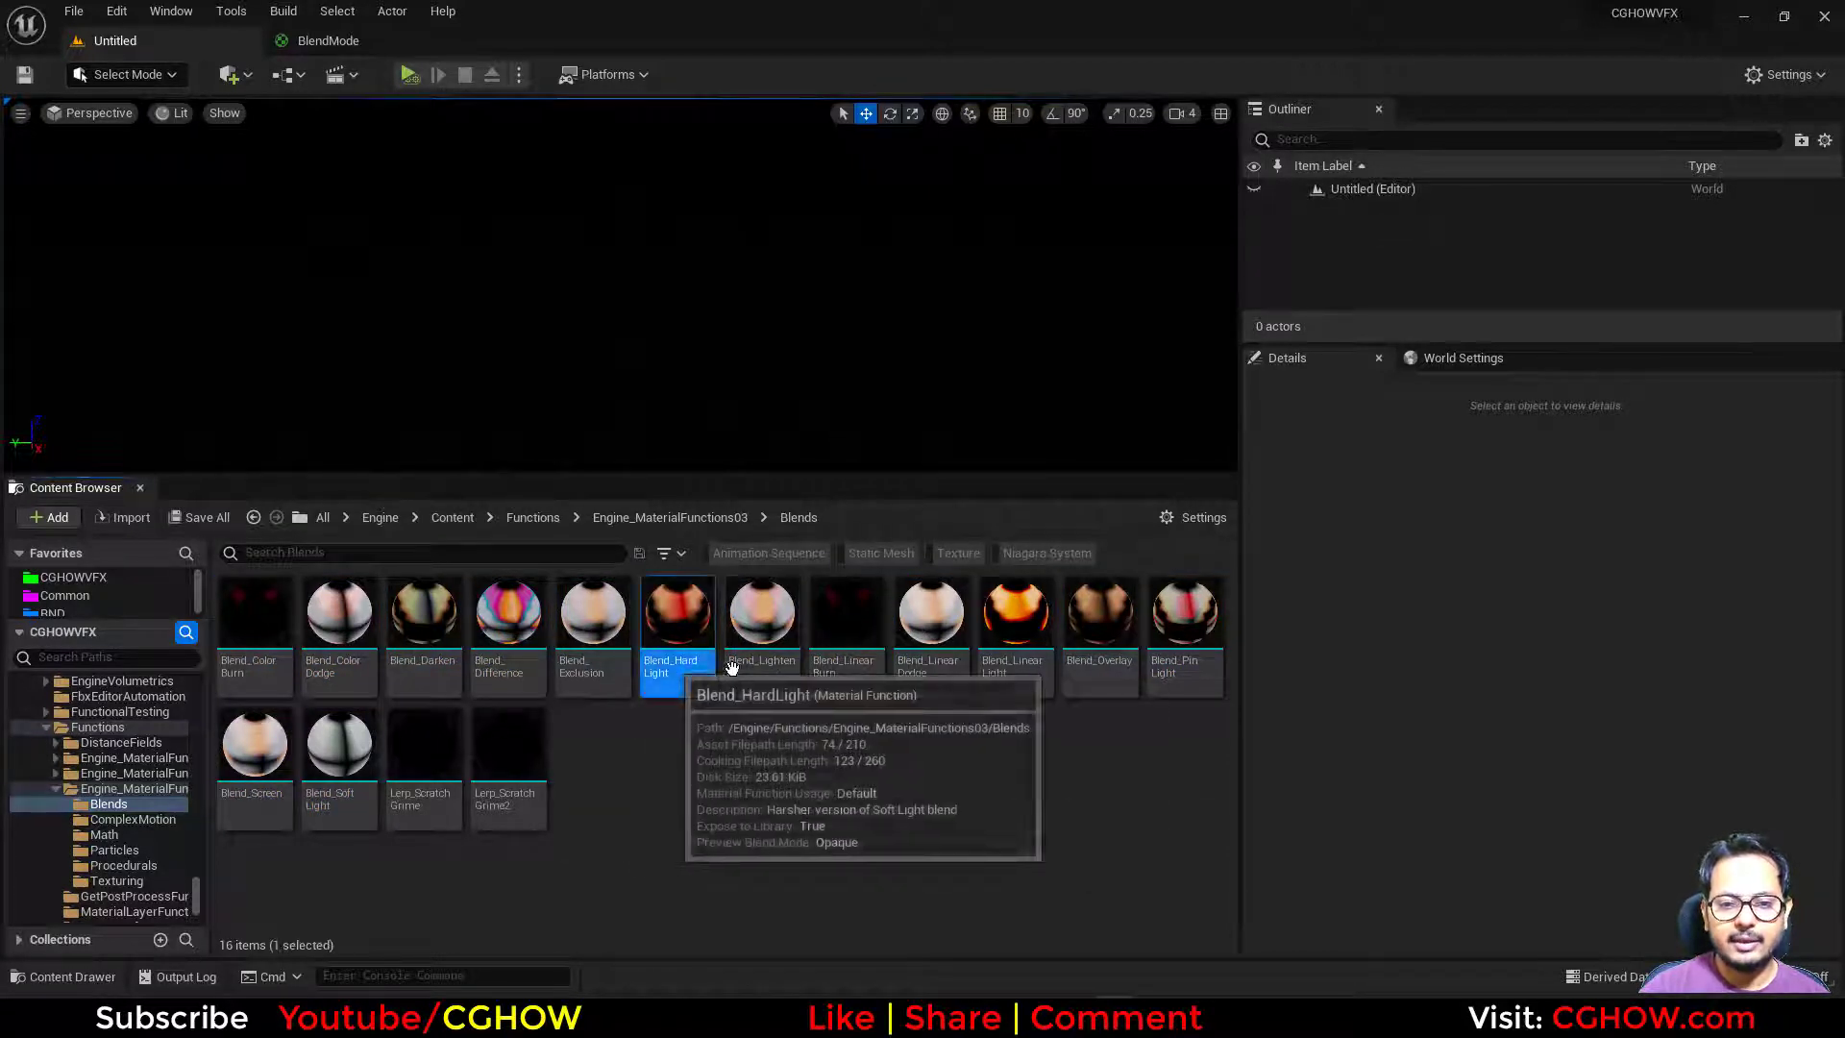
{"action": "left_click", "coordinate": [337, 46]}
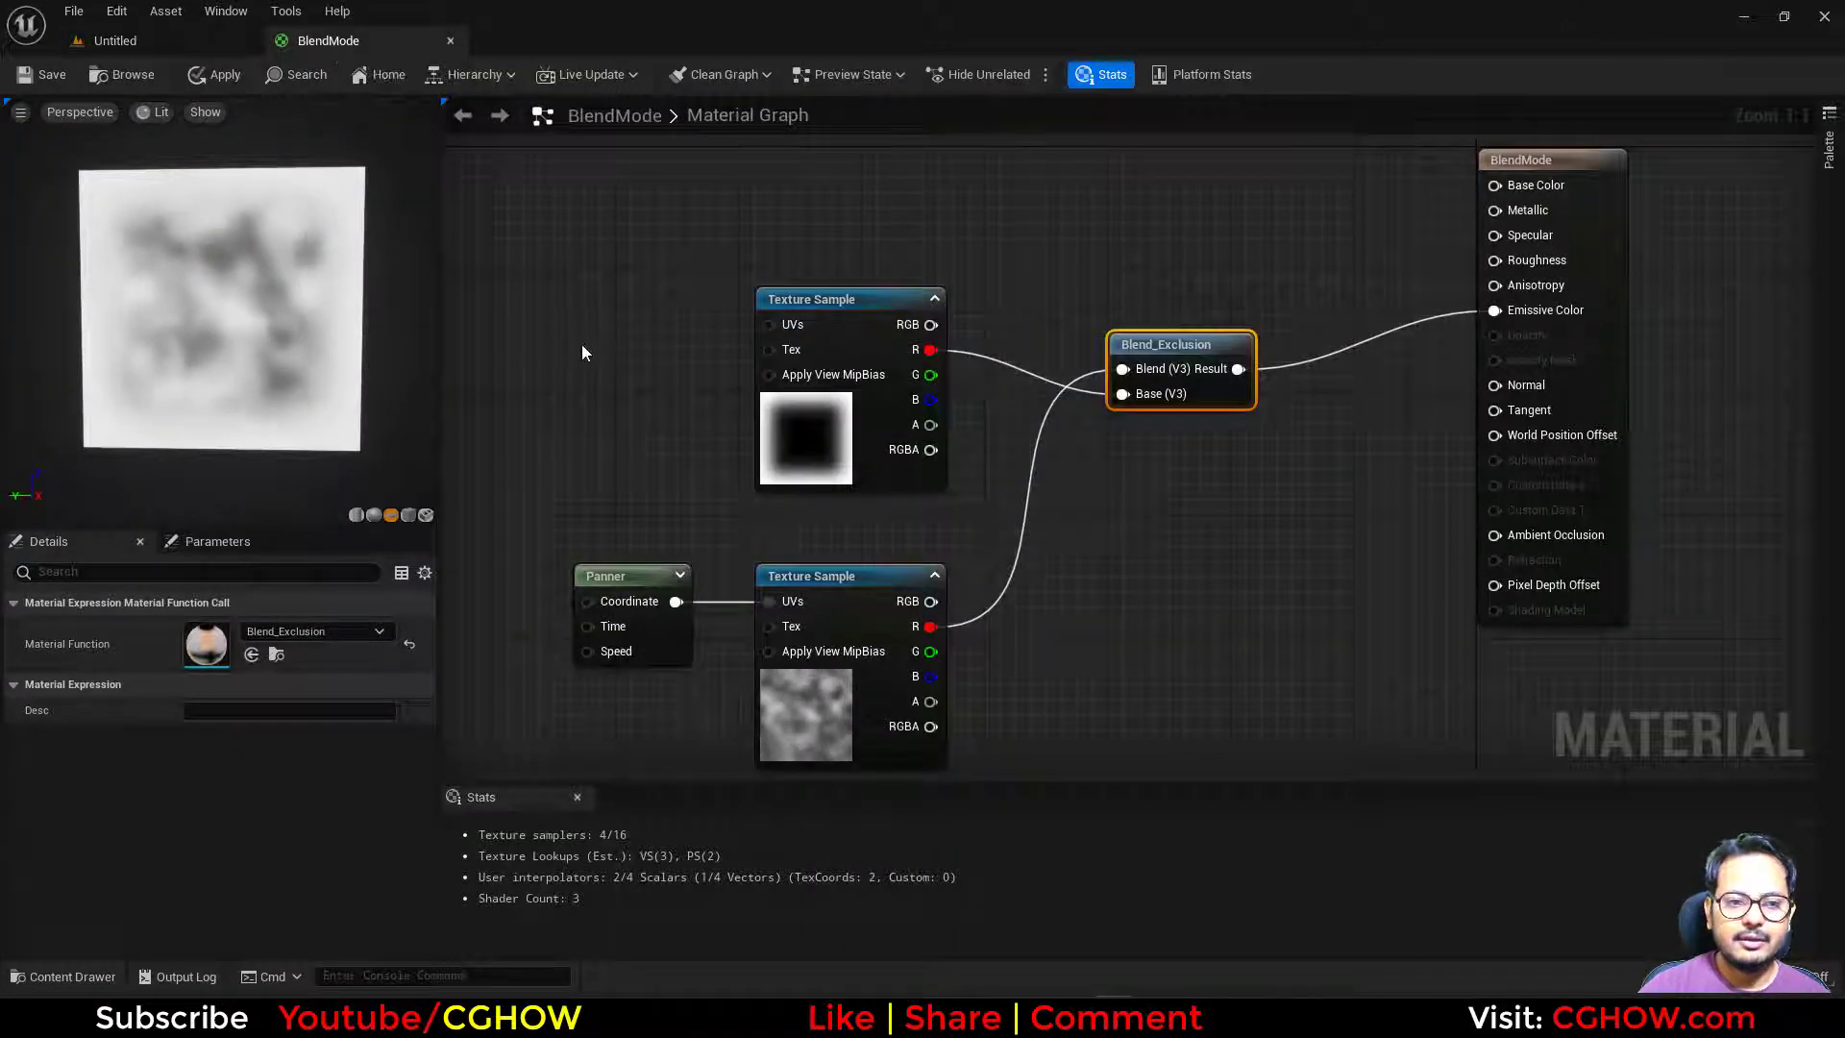
{"action": "left_click", "coordinate": [276, 655]}
{"action": "left_click", "coordinate": [678, 634]}
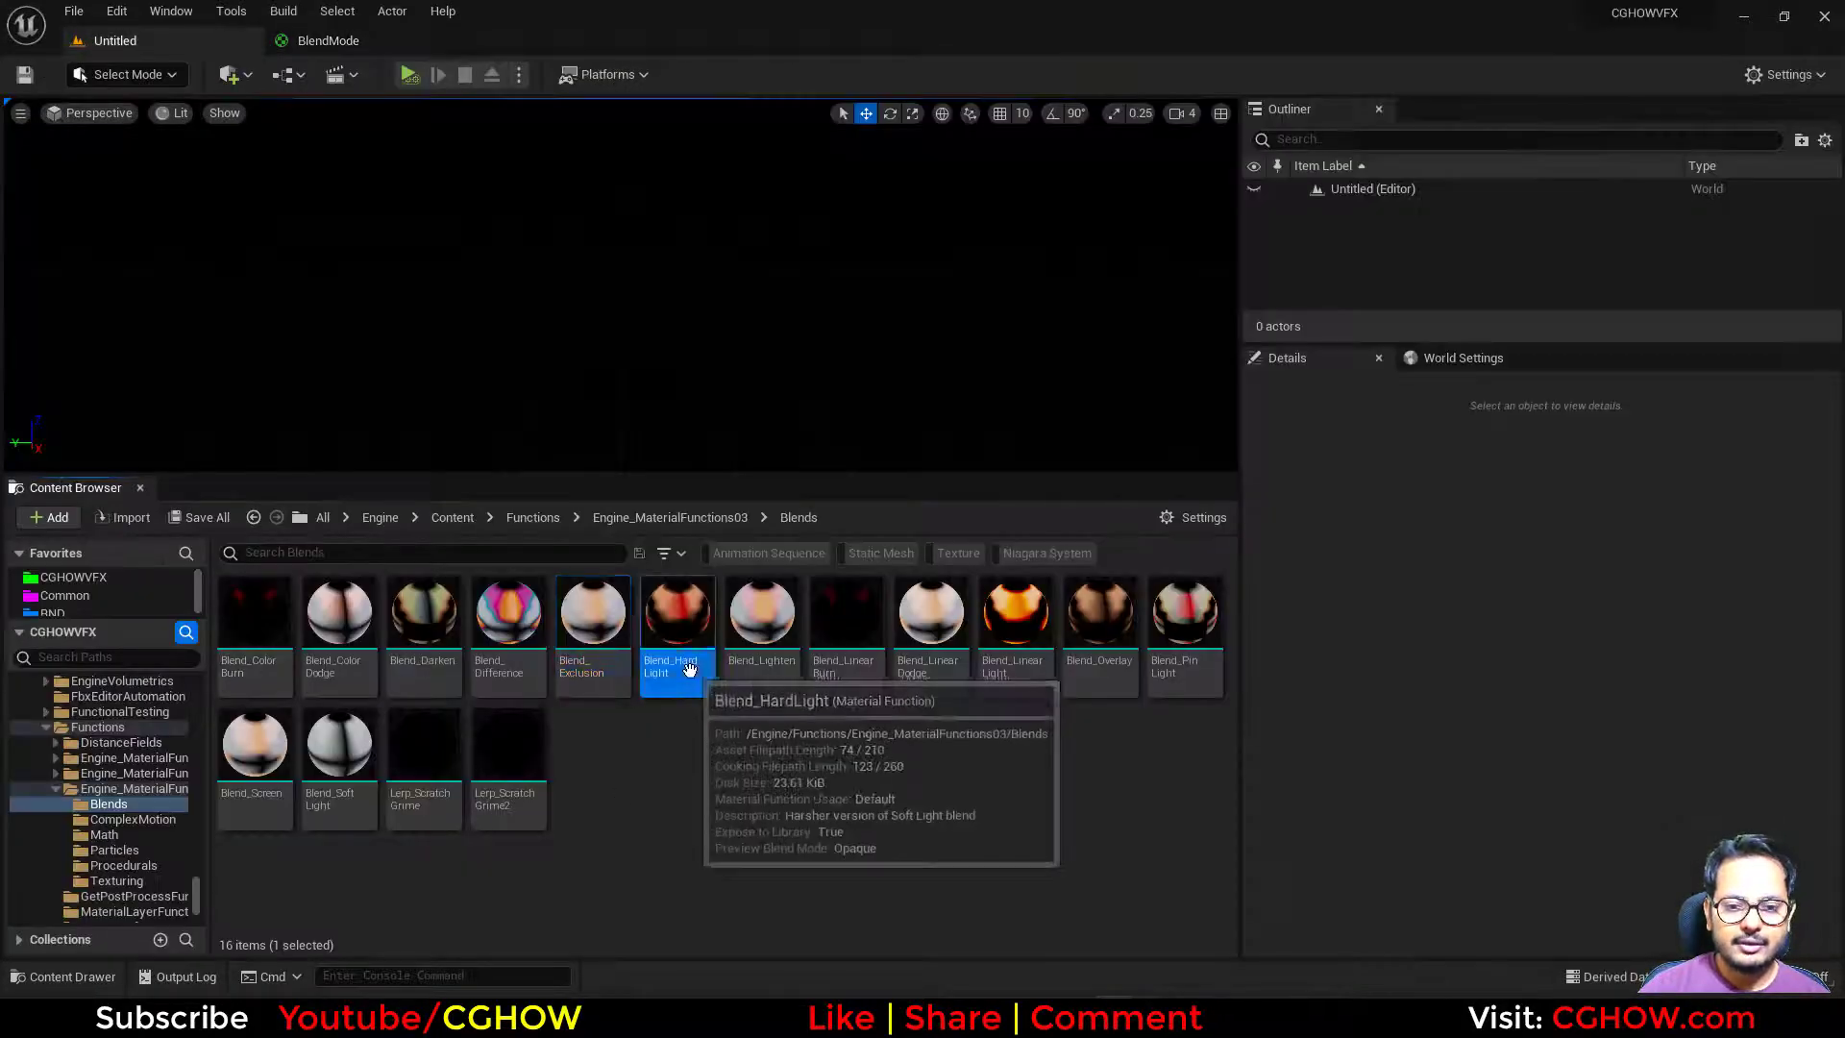
{"action": "left_click", "coordinate": [293, 41]}
{"action": "left_click", "coordinate": [251, 654]}
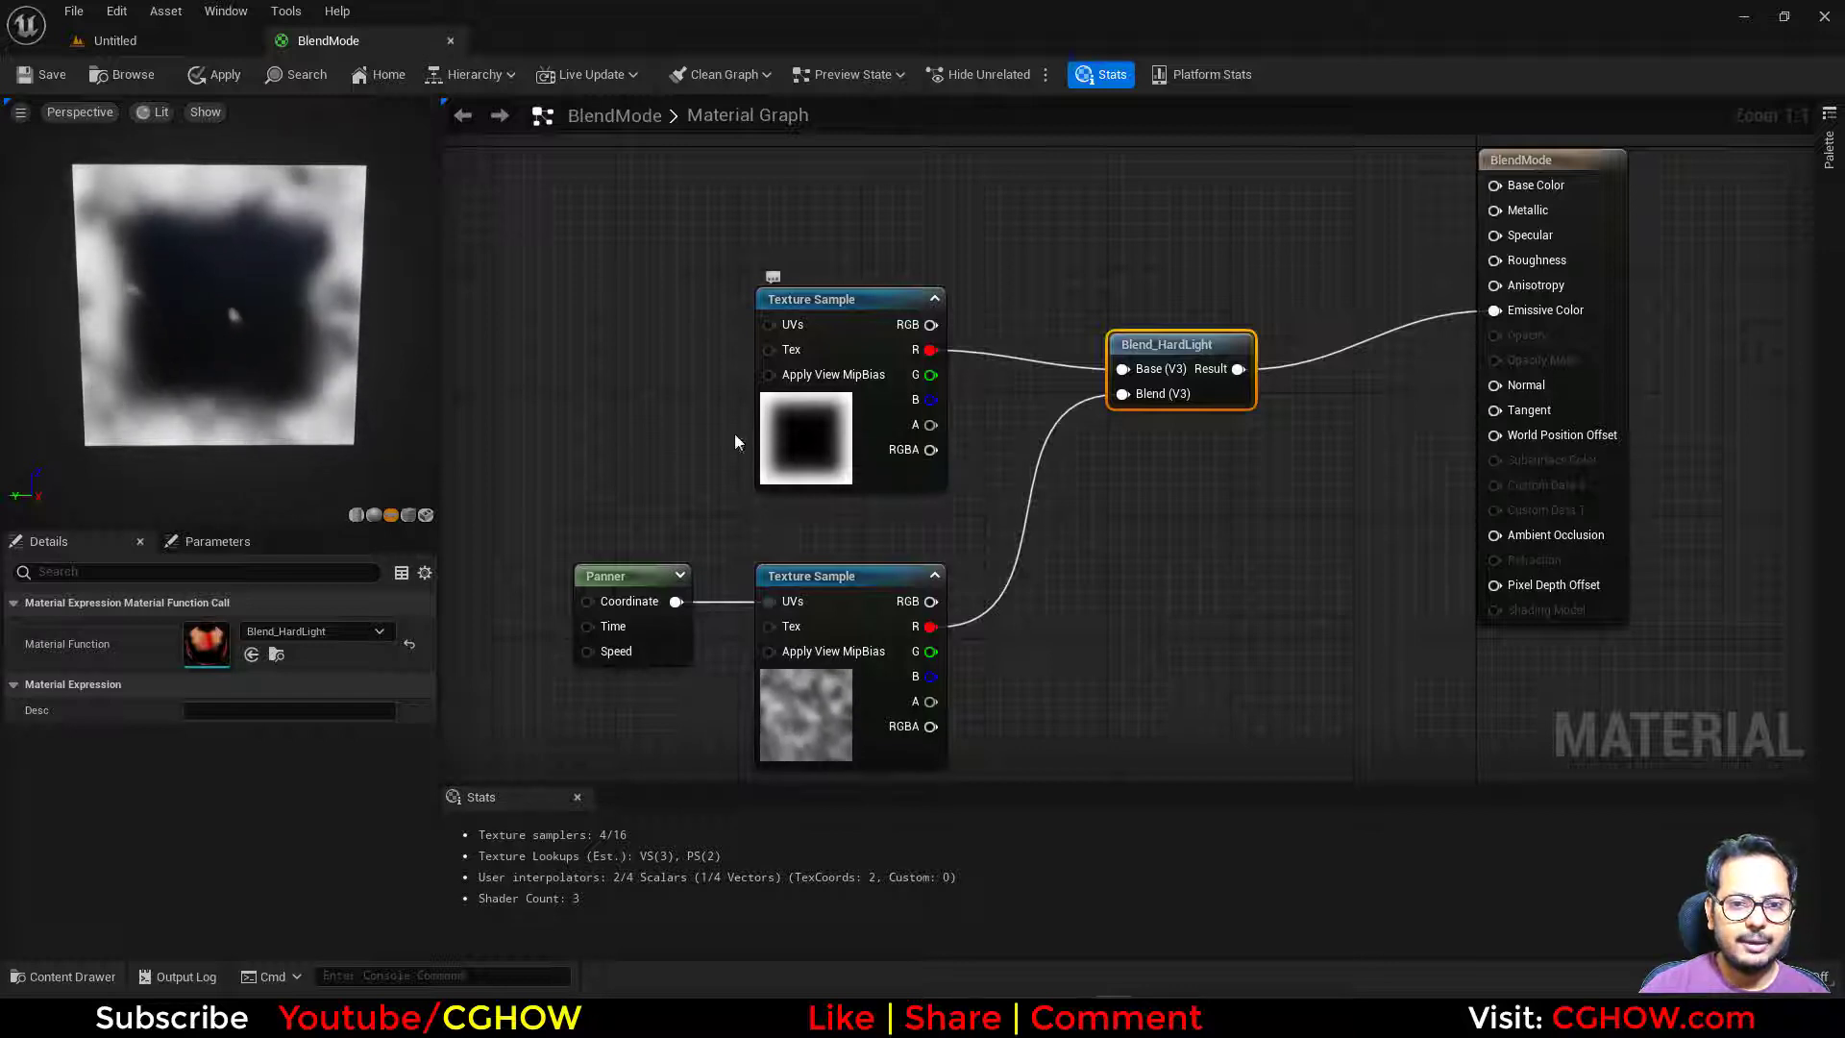
Switch the blend node's material function to Blend_Lighten from the Blends folder.
{"action": "left_click", "coordinate": [121, 74]}
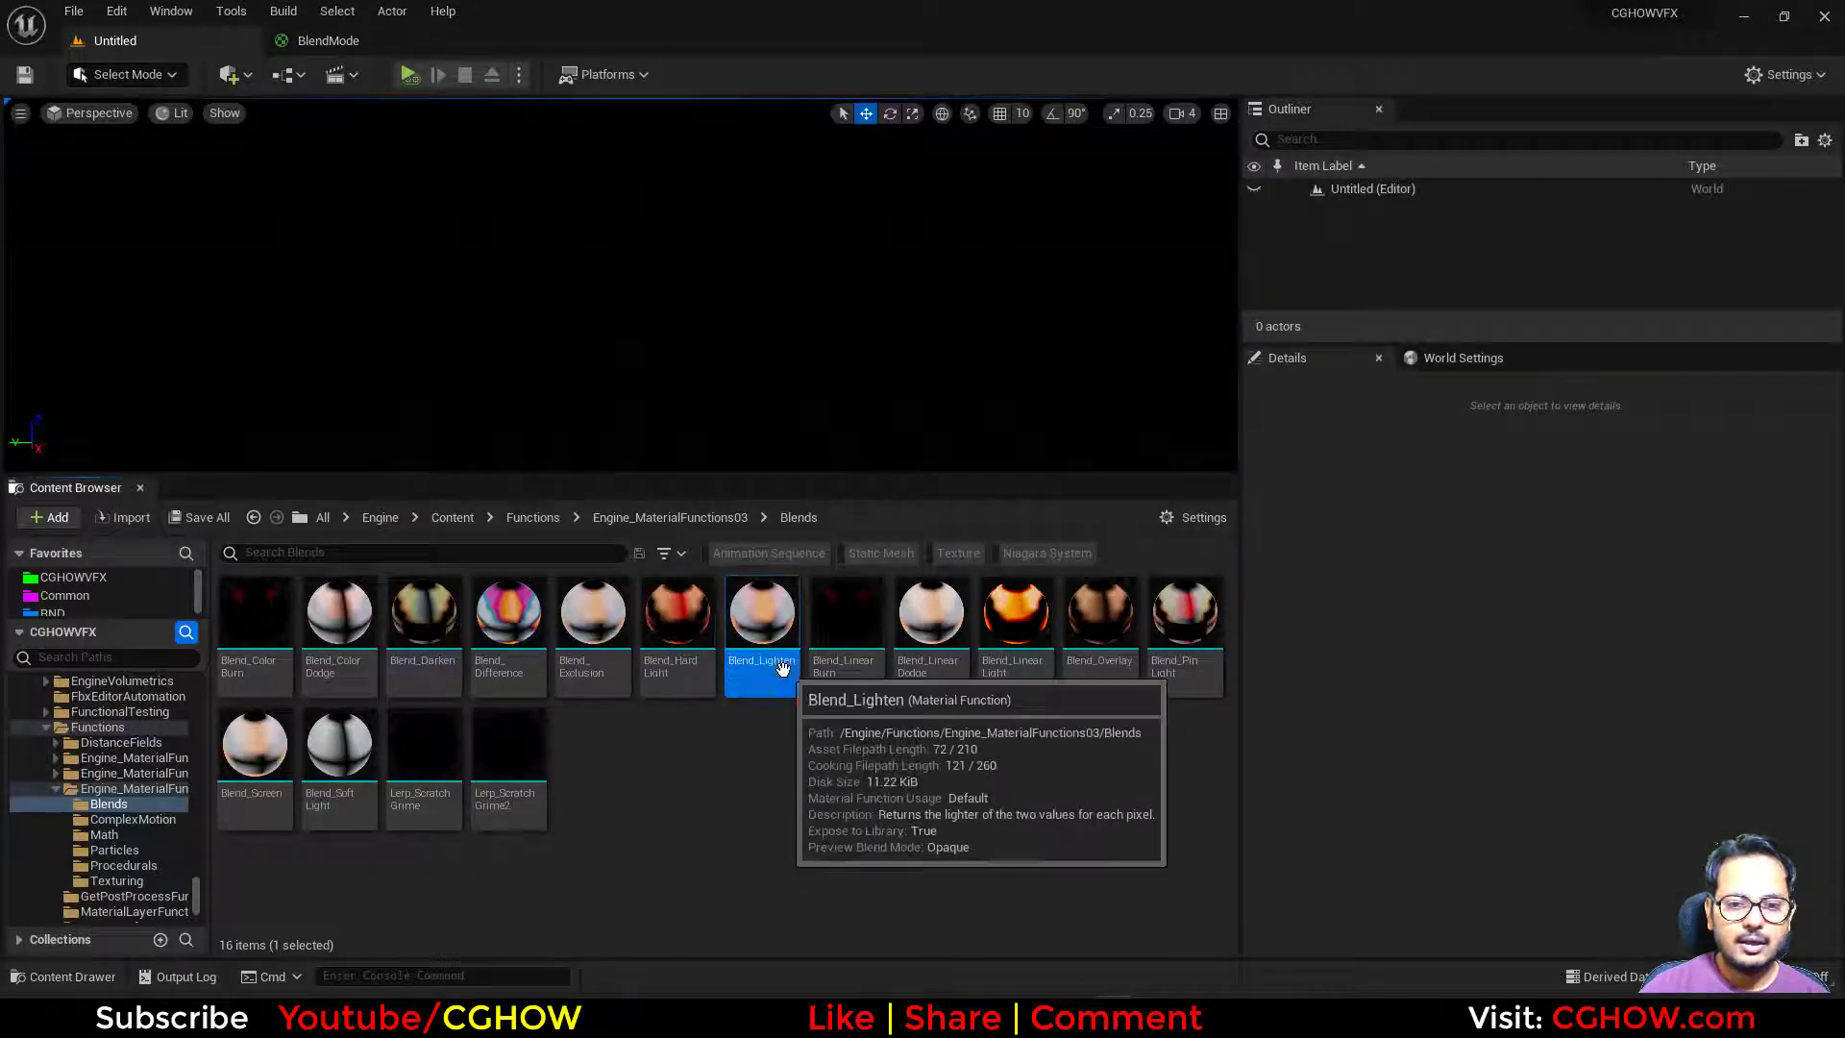
{"action": "left_click", "coordinate": [328, 41]}
{"action": "left_click", "coordinate": [251, 655]}
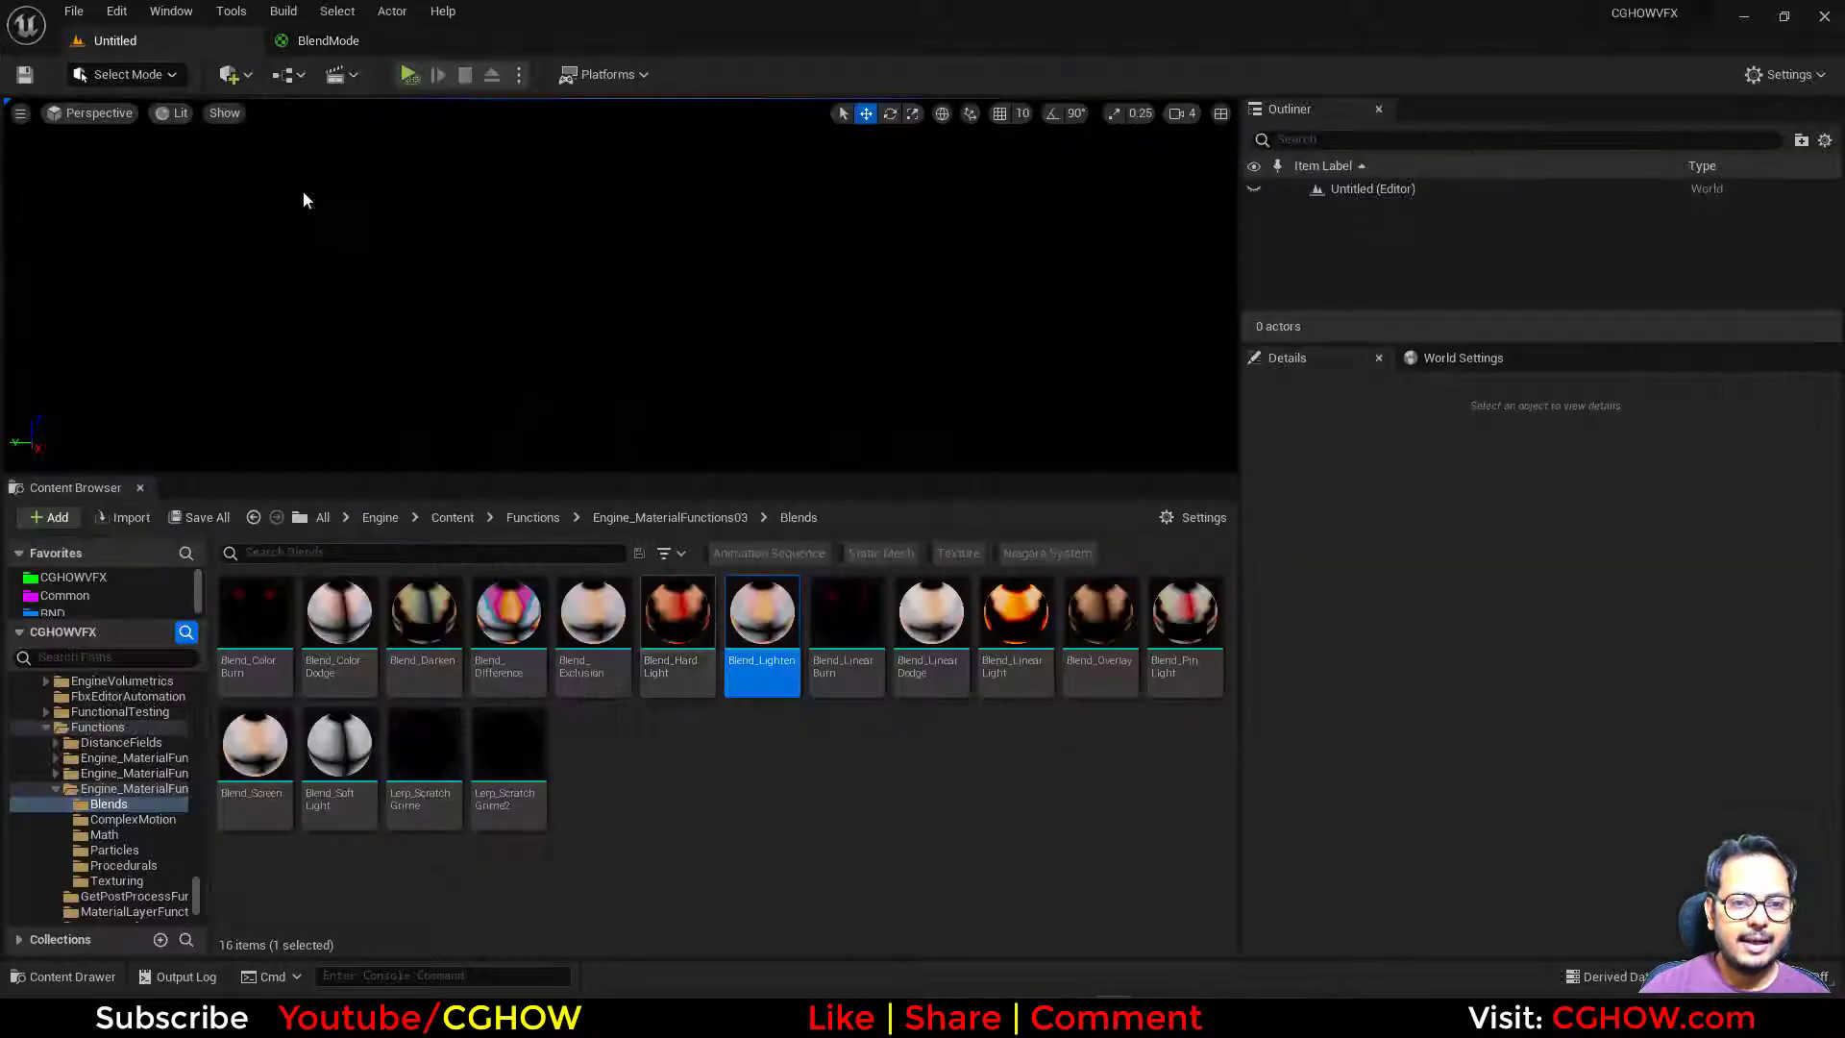
Switch the blend node's material function to Blend_LinearBurn from the Blends folder.
{"action": "left_click", "coordinate": [845, 624]}
{"action": "left_click", "coordinate": [372, 33]}
{"action": "left_click", "coordinate": [252, 655]}
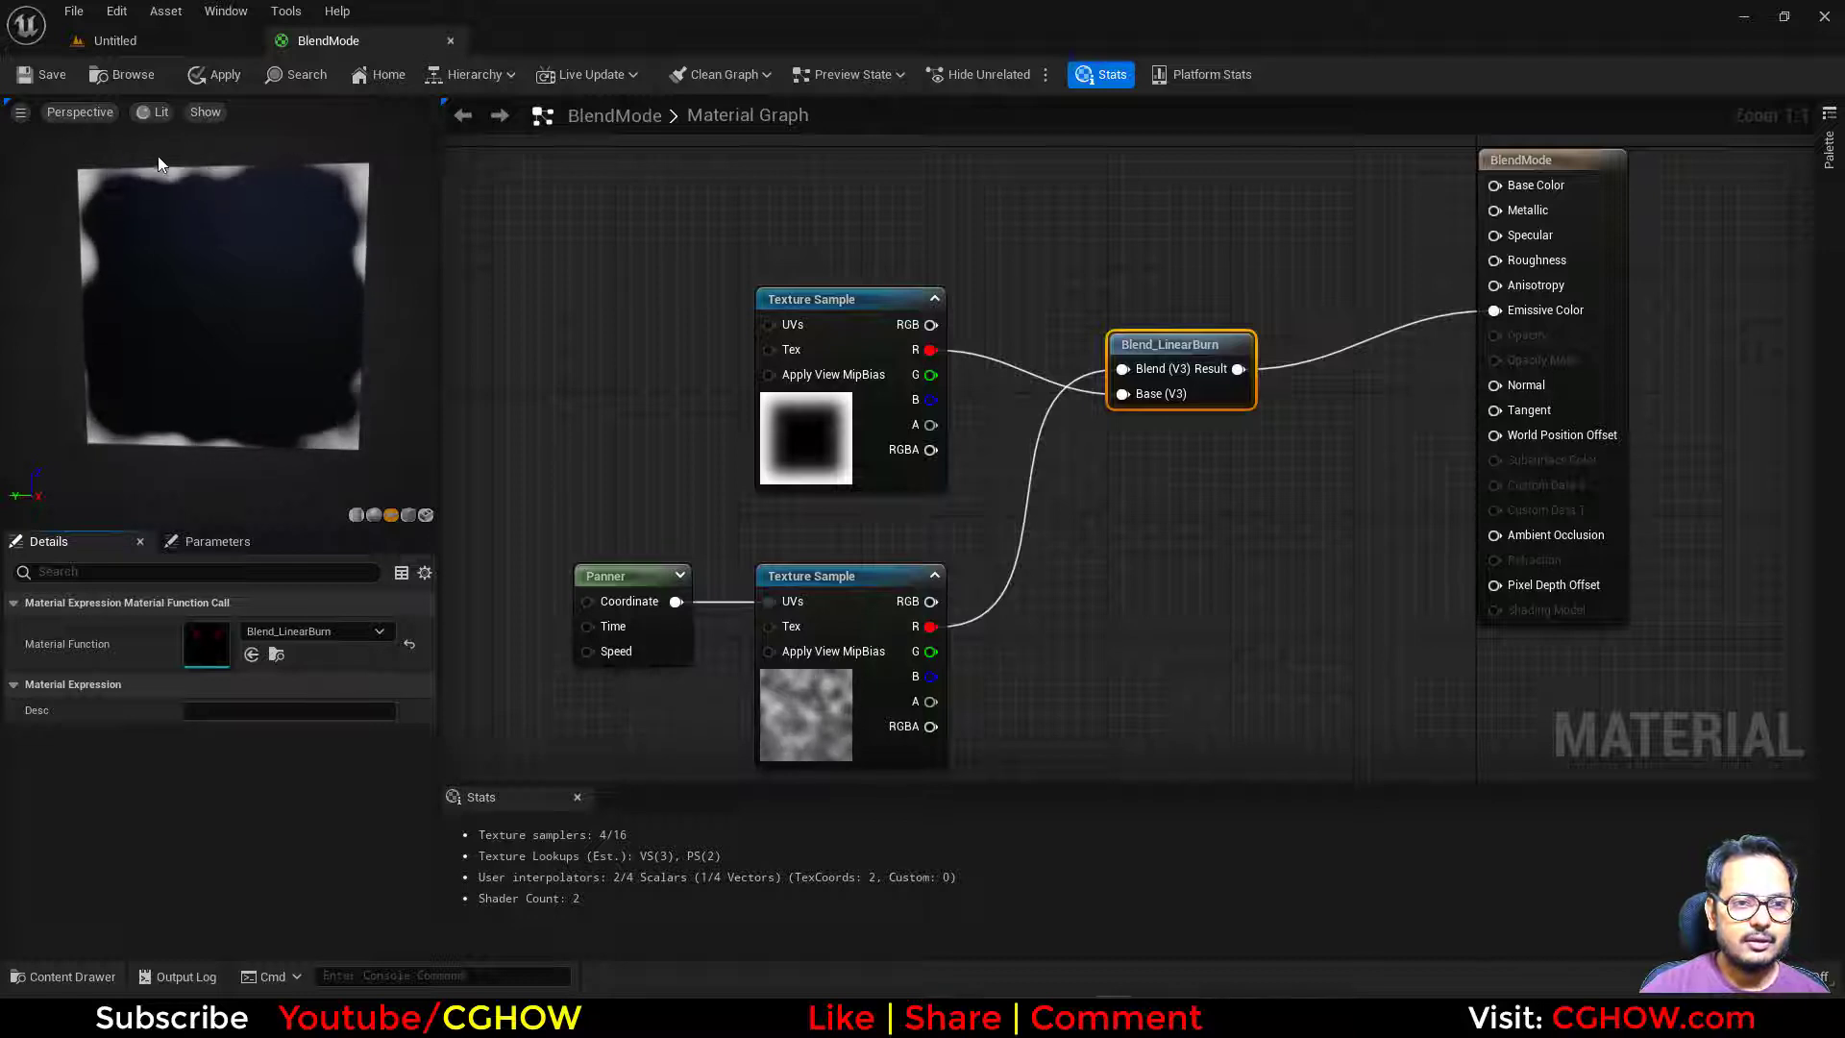
Switch the blend node's material function to Blend_LinearDodge from the Blends folder and inspect the preview plane.
{"action": "left_click", "coordinate": [135, 40]}
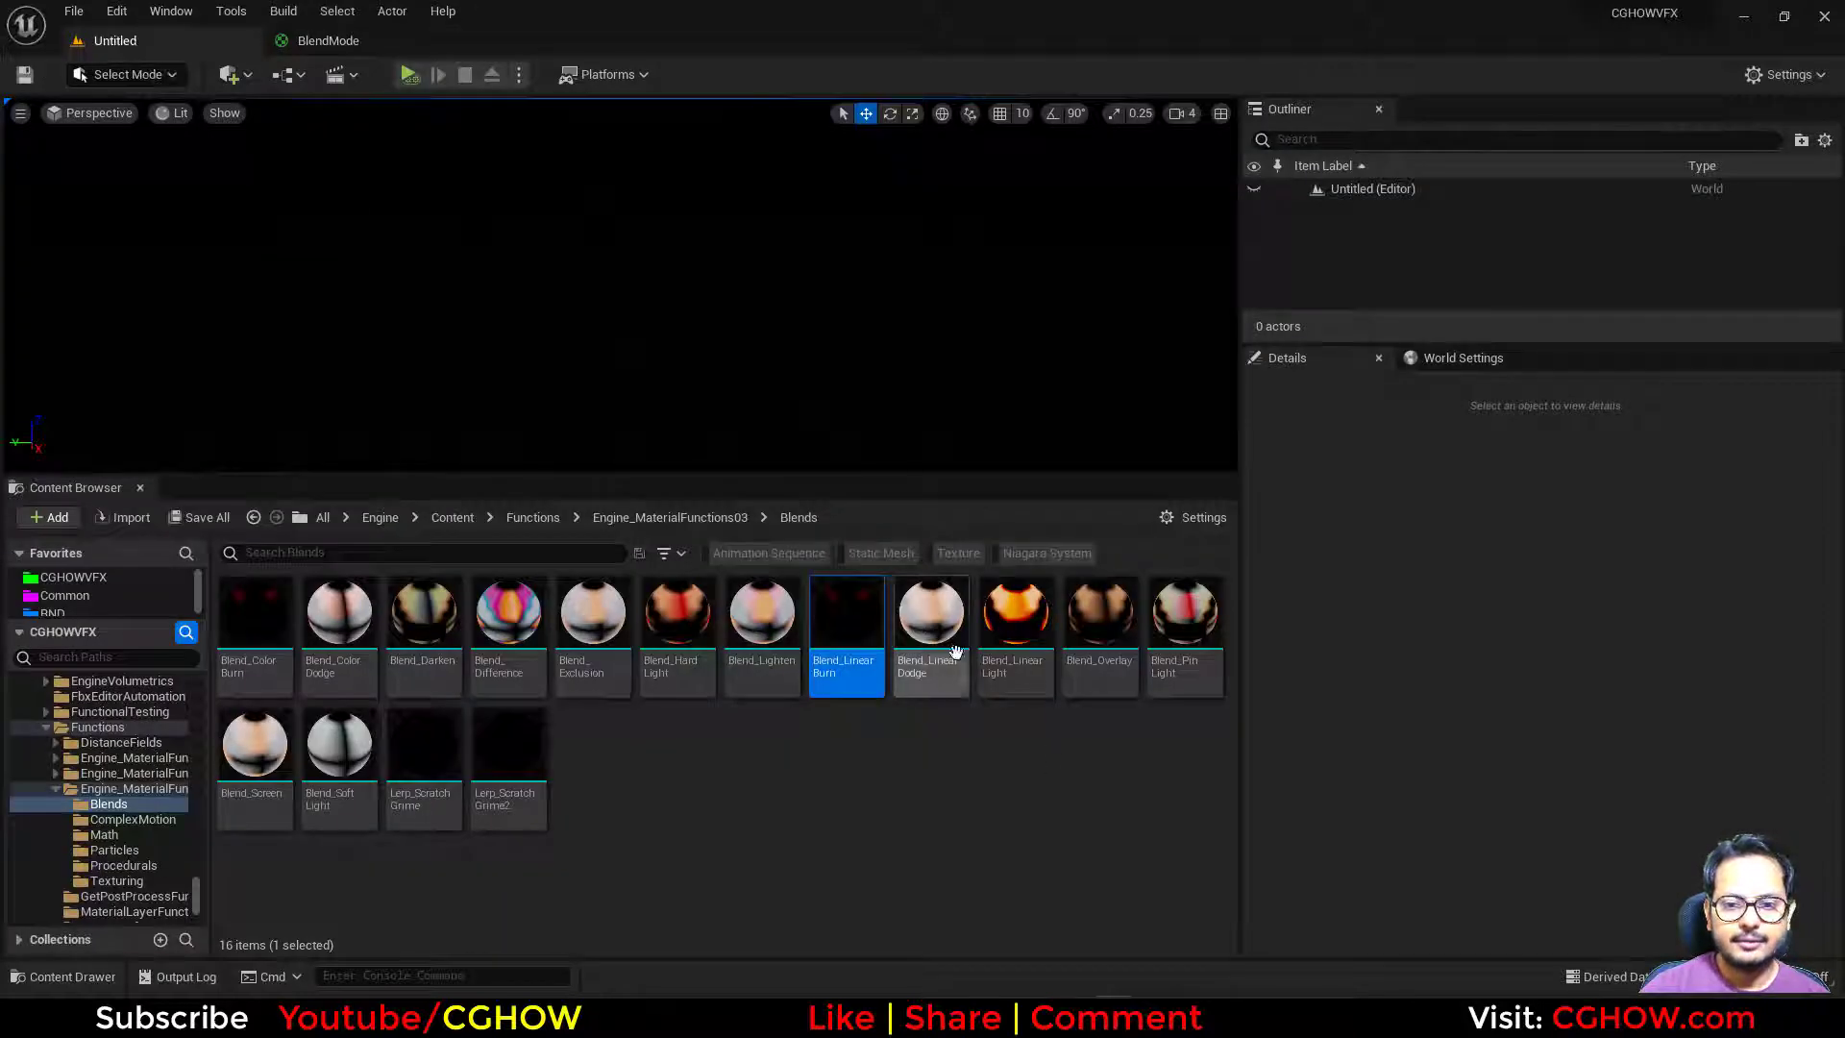
{"action": "left_click", "coordinate": [931, 624]}
{"action": "left_click", "coordinate": [328, 41]}
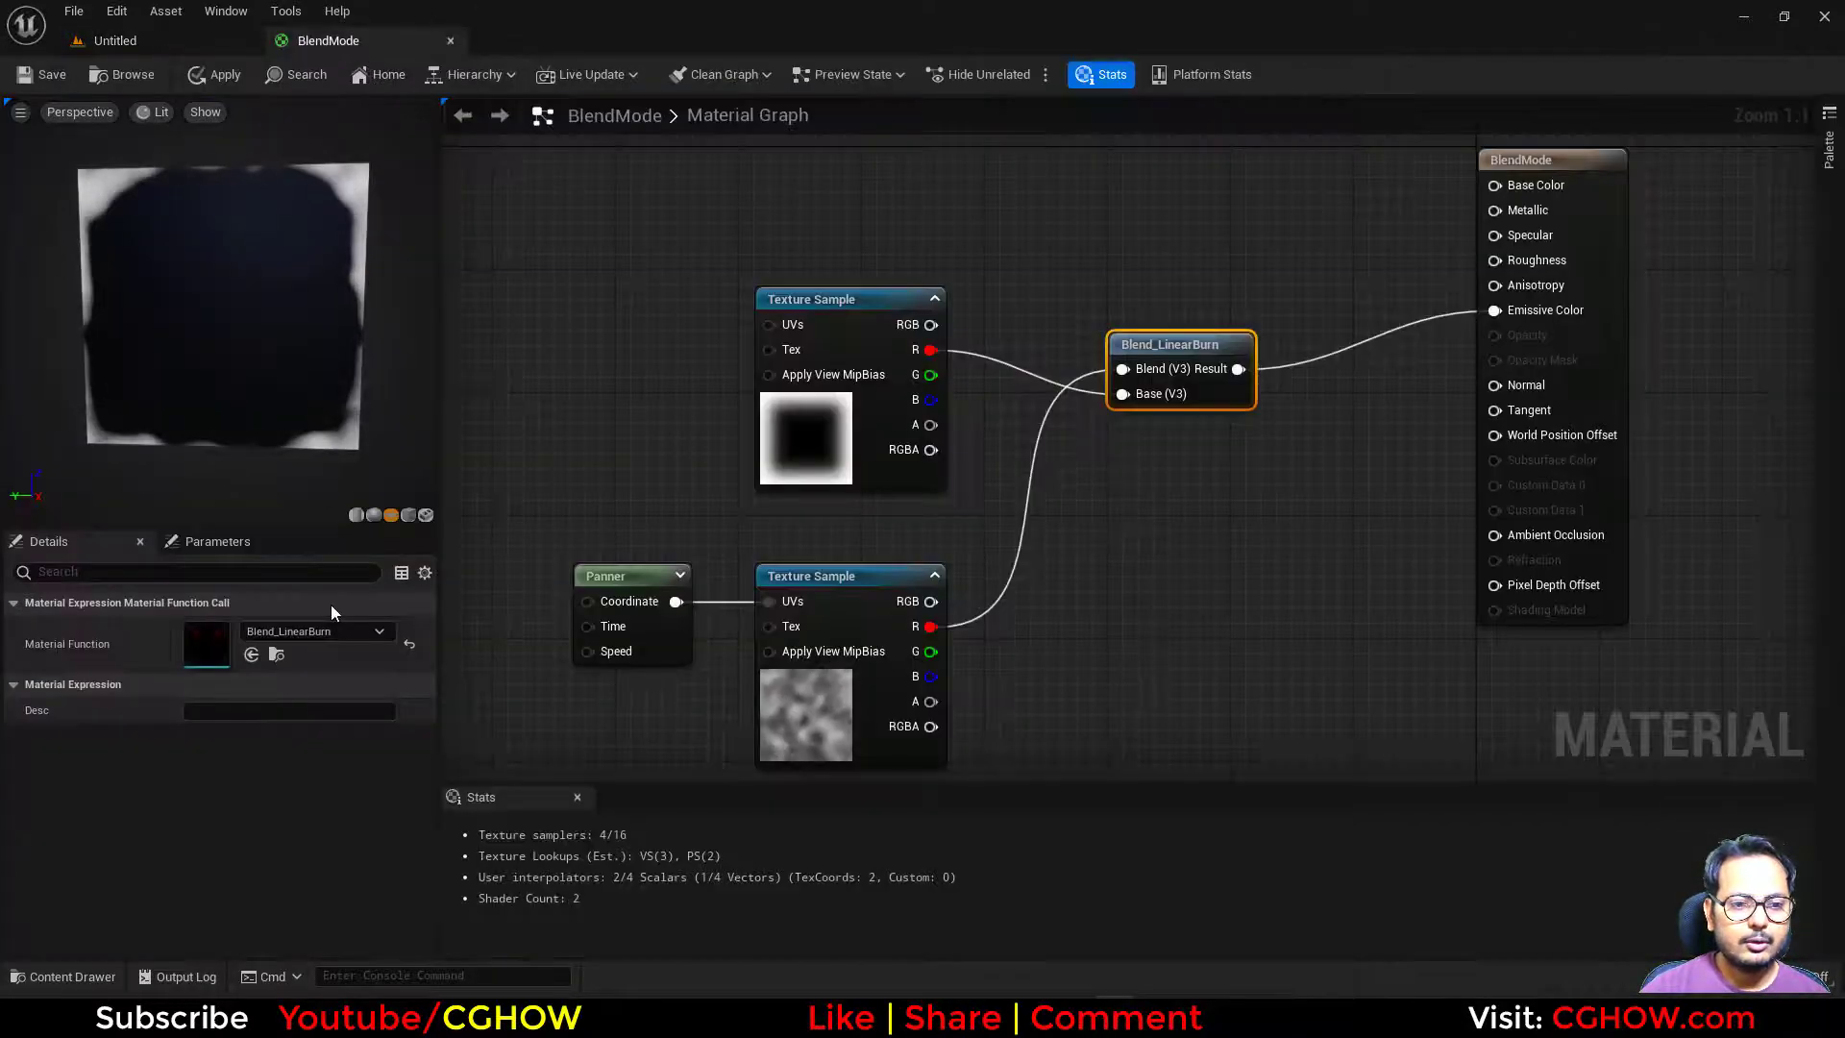
{"action": "left_click", "coordinate": [251, 655]}
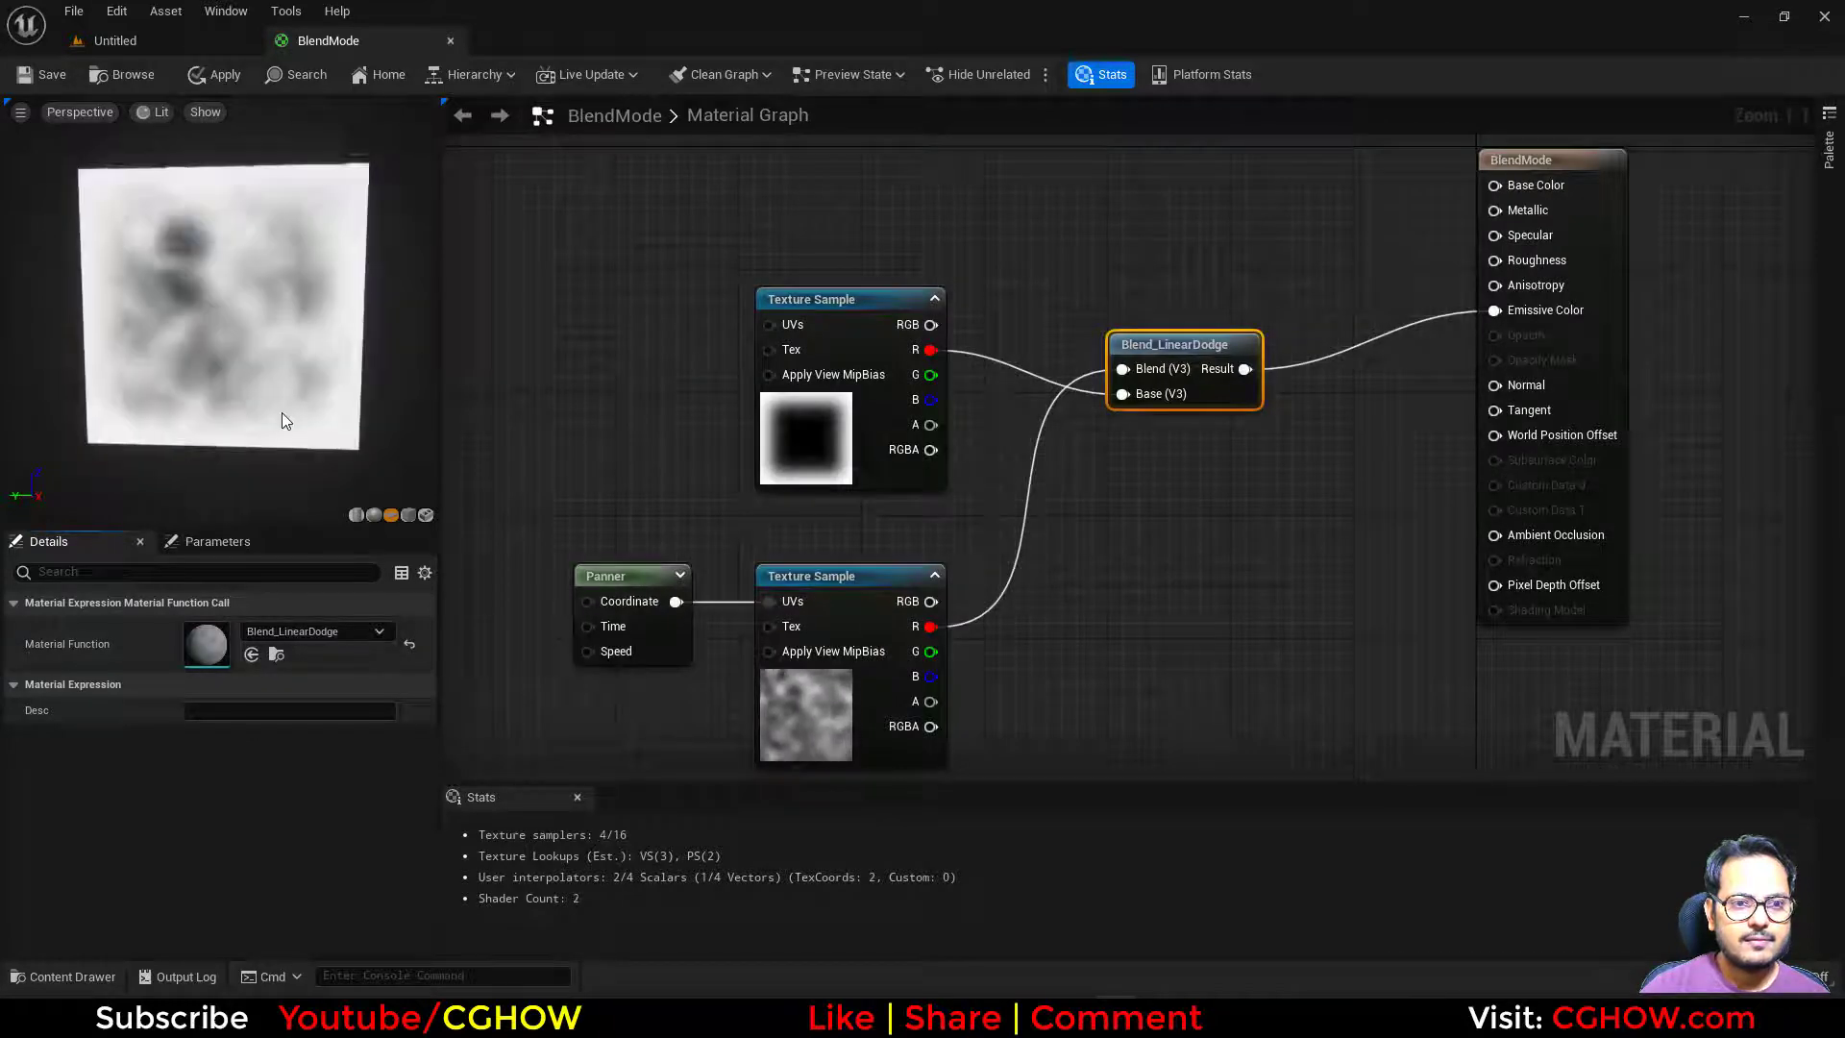
{"action": "left_click_drag", "start_coordinate": [280, 411], "coordinate": [288, 264]}
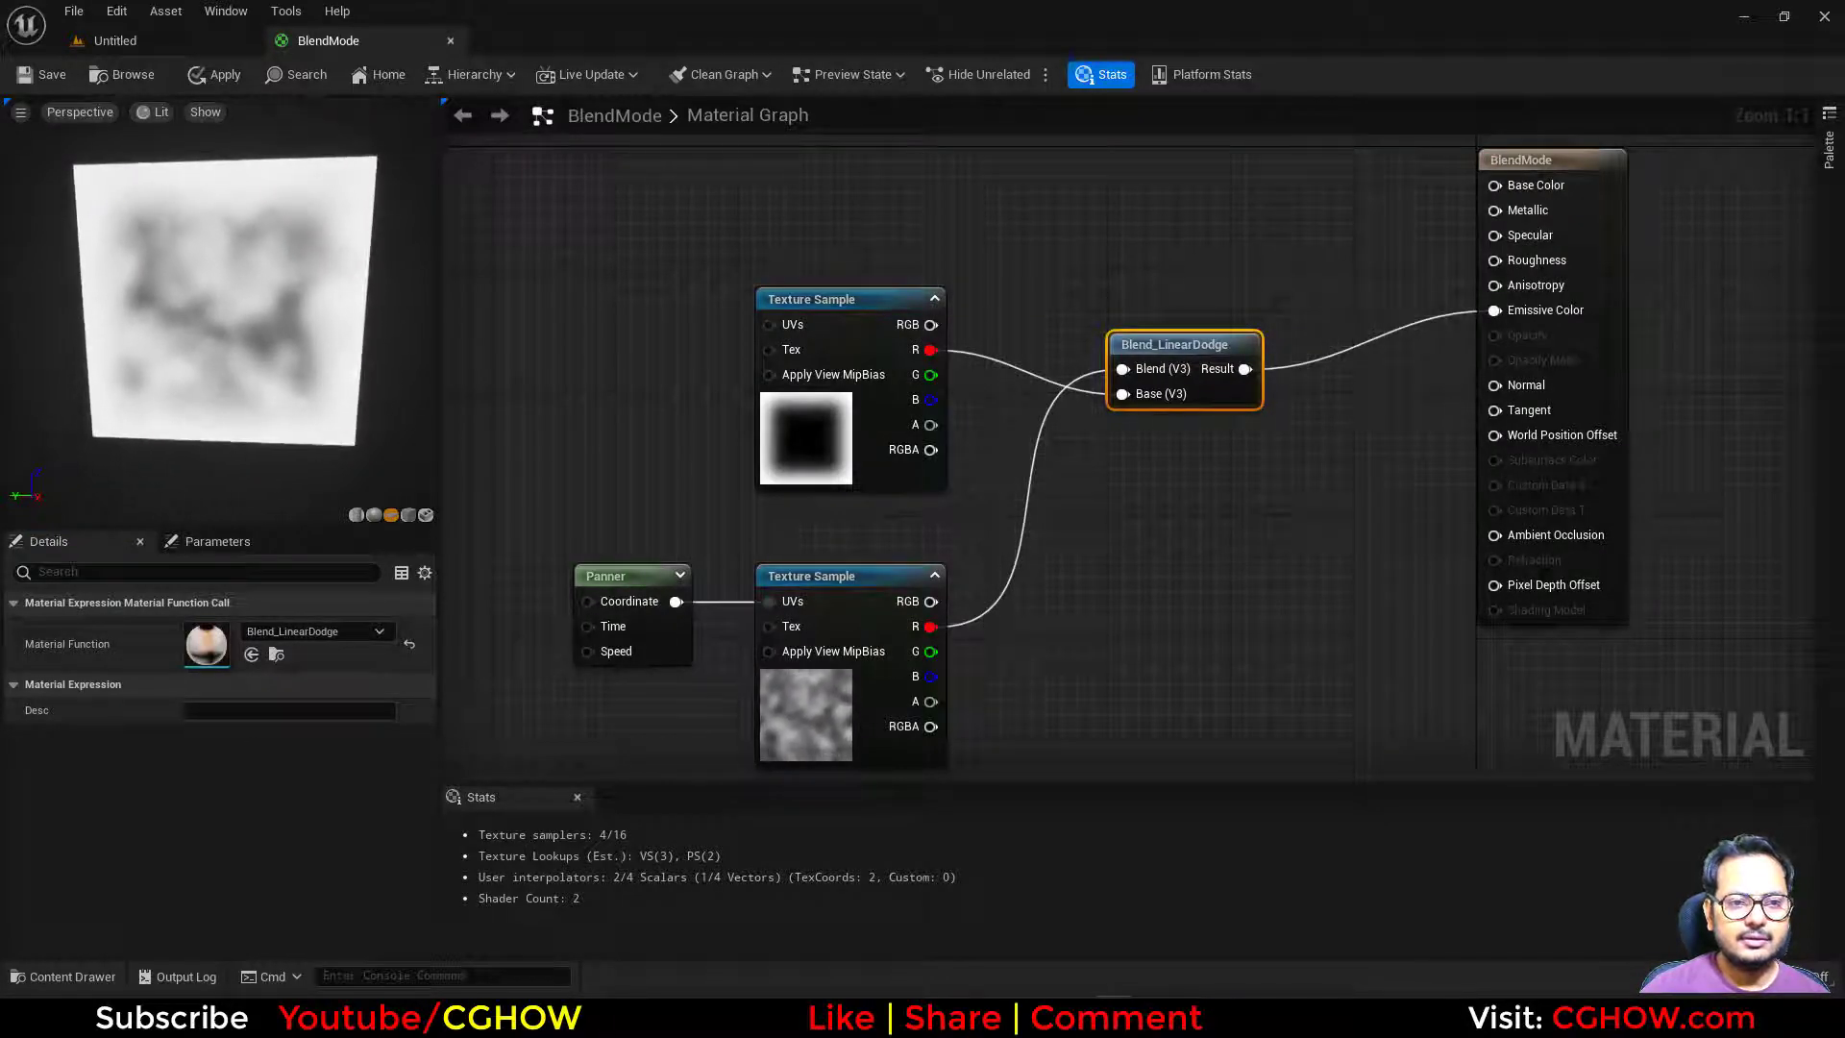
Switch the blend node's material function to Blend_LinearLight from the Blends folder.
{"action": "left_click", "coordinate": [192, 44]}
{"action": "left_click", "coordinate": [1044, 690]}
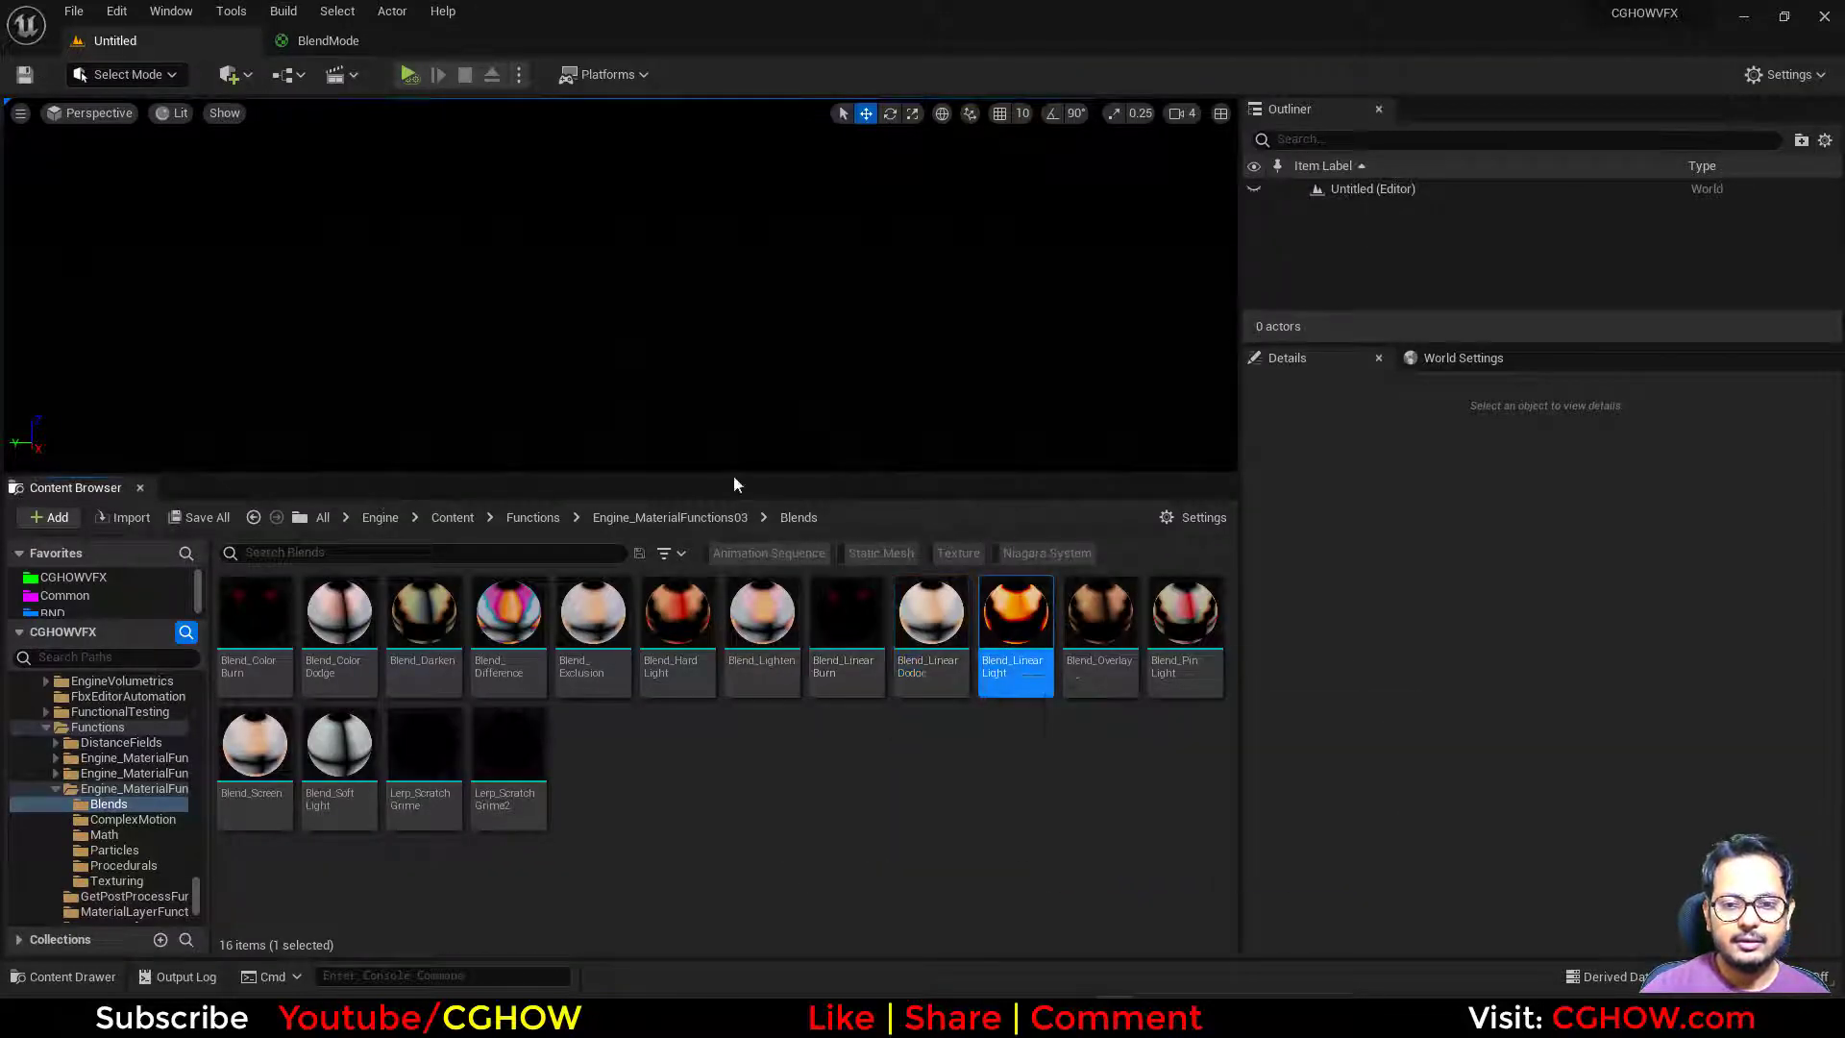
{"action": "left_click", "coordinate": [323, 48]}
{"action": "left_click", "coordinate": [252, 654]}
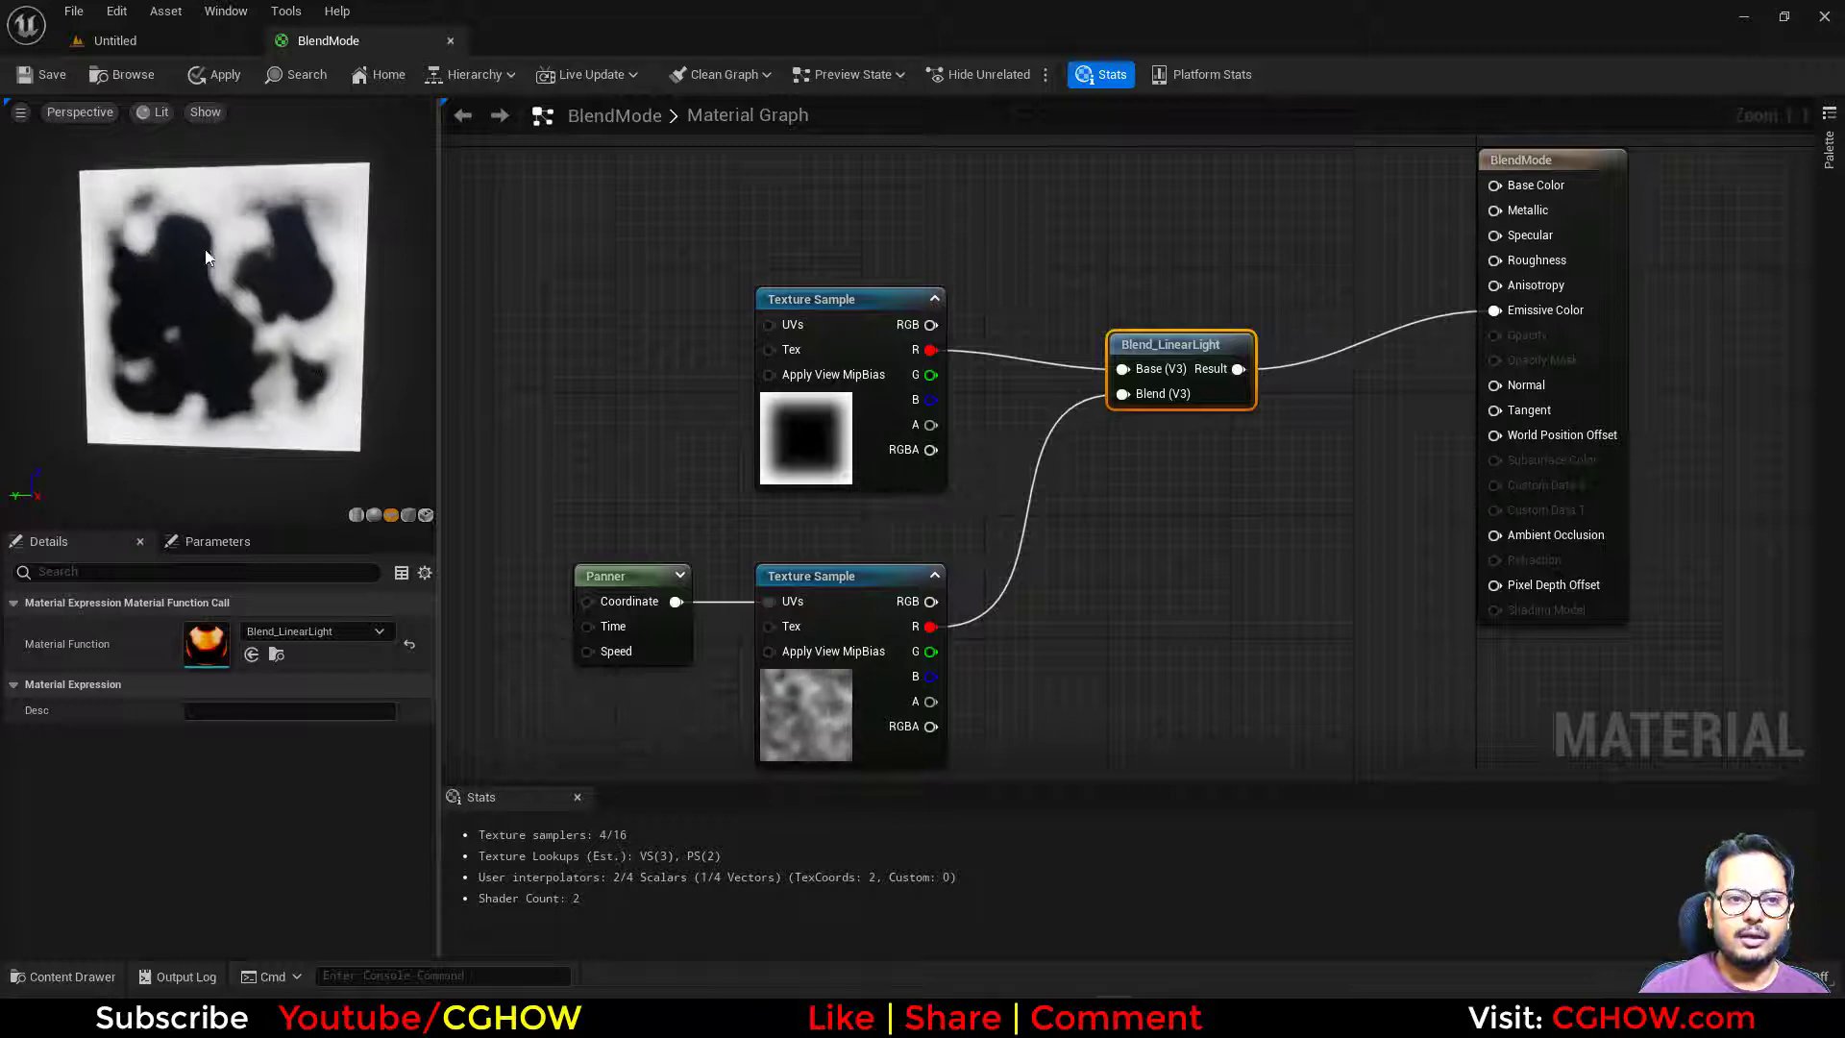
Switch the blend node's material function to Blend_Overlay from the Blends folder.
{"action": "left_click", "coordinate": [188, 46]}
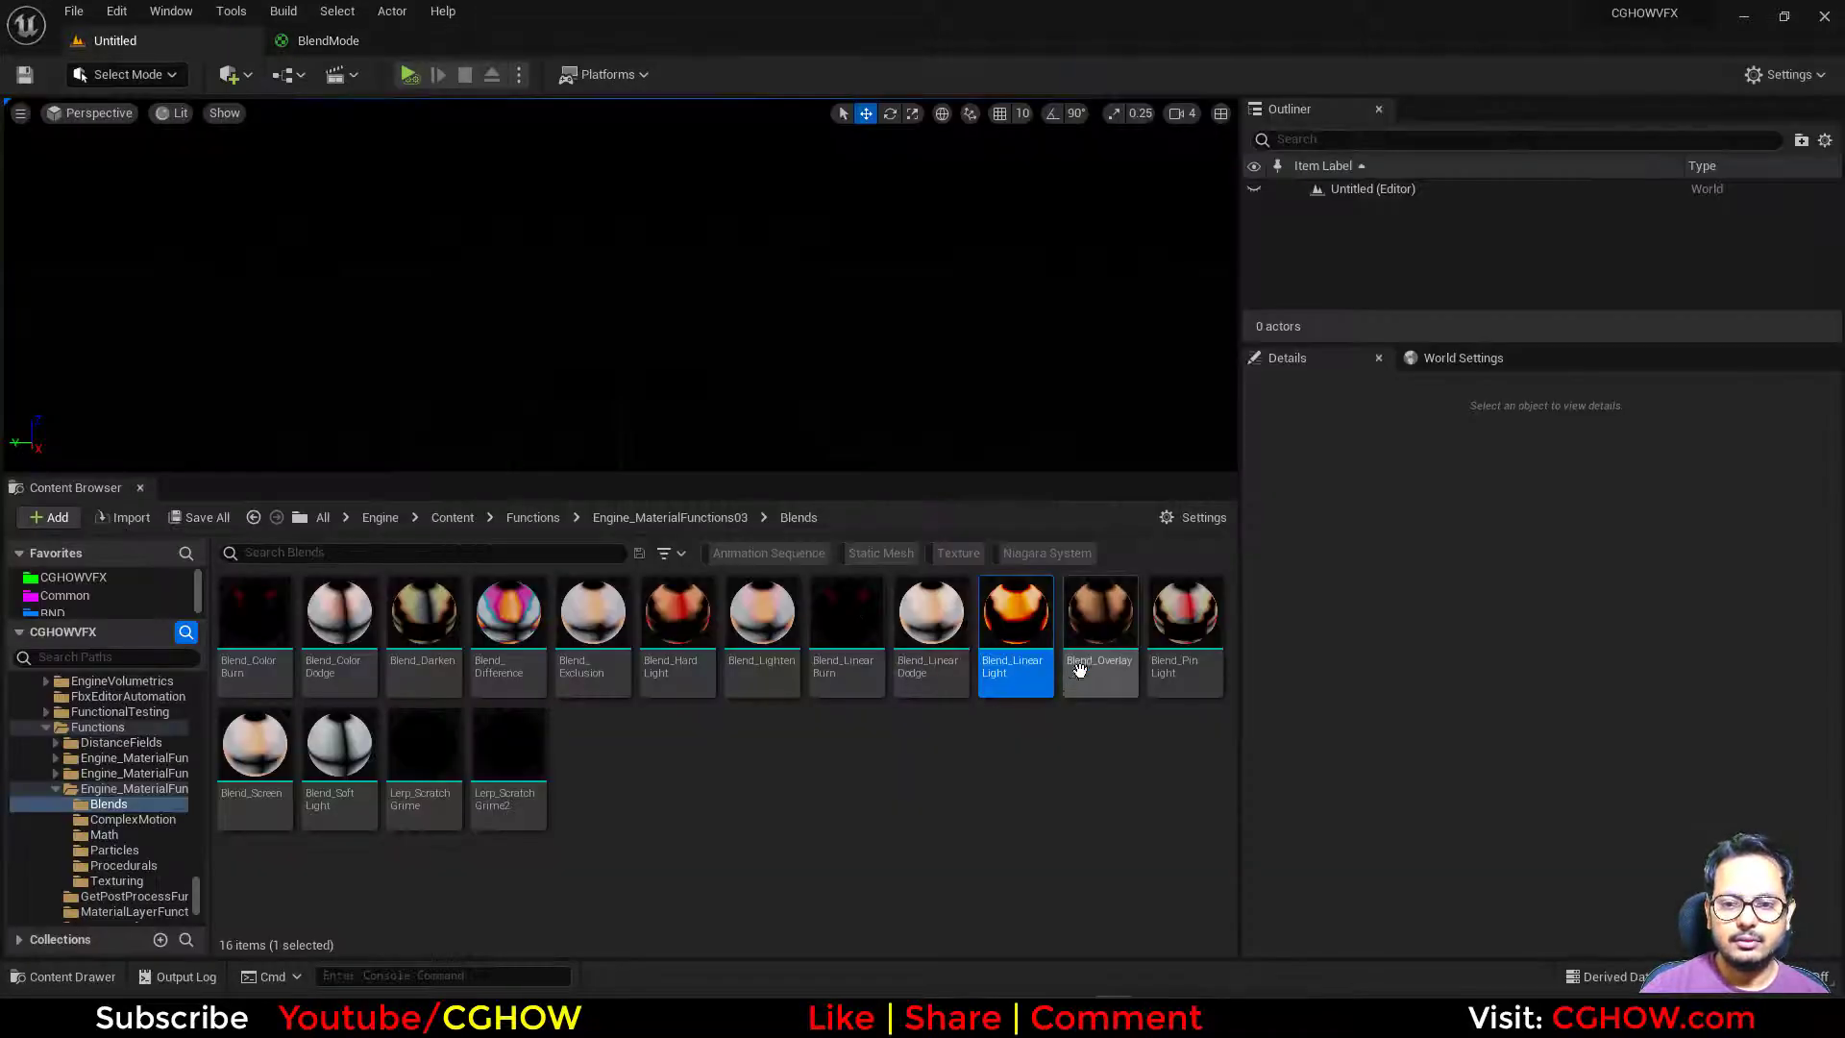
{"action": "left_click", "coordinate": [317, 40]}
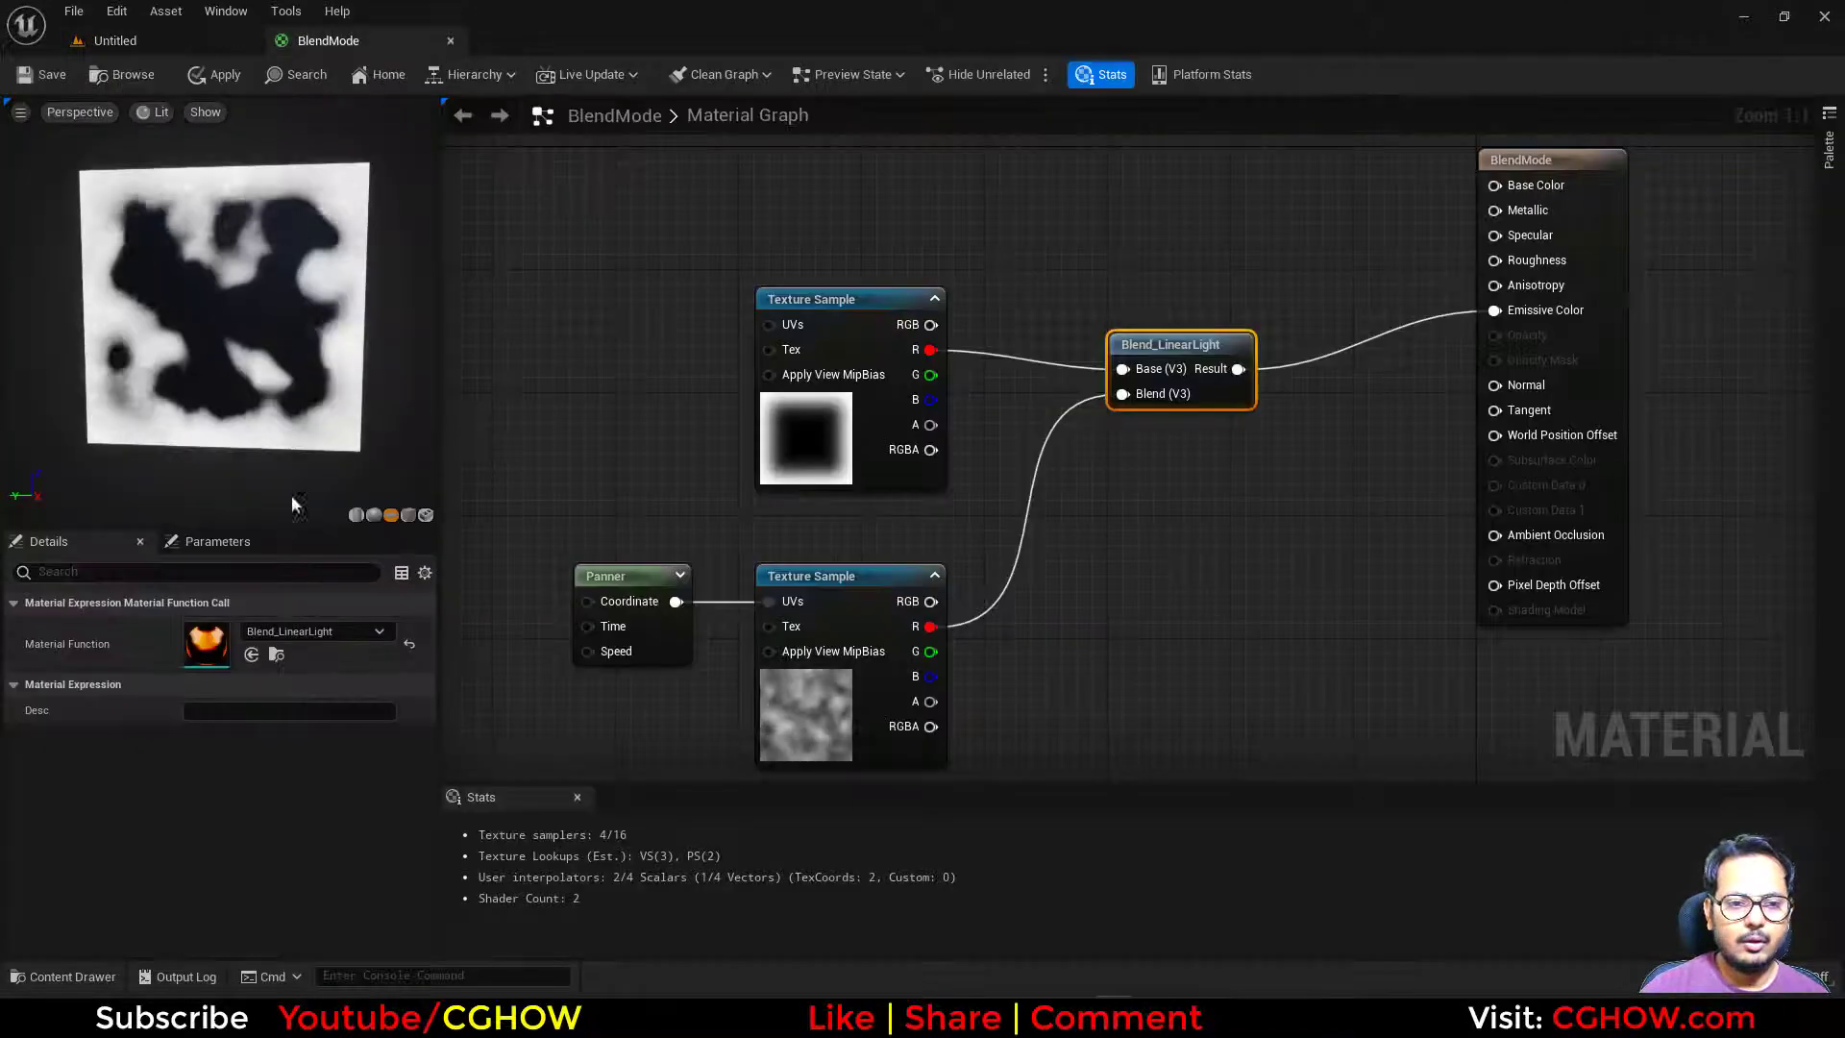
{"action": "left_click", "coordinate": [252, 656]}
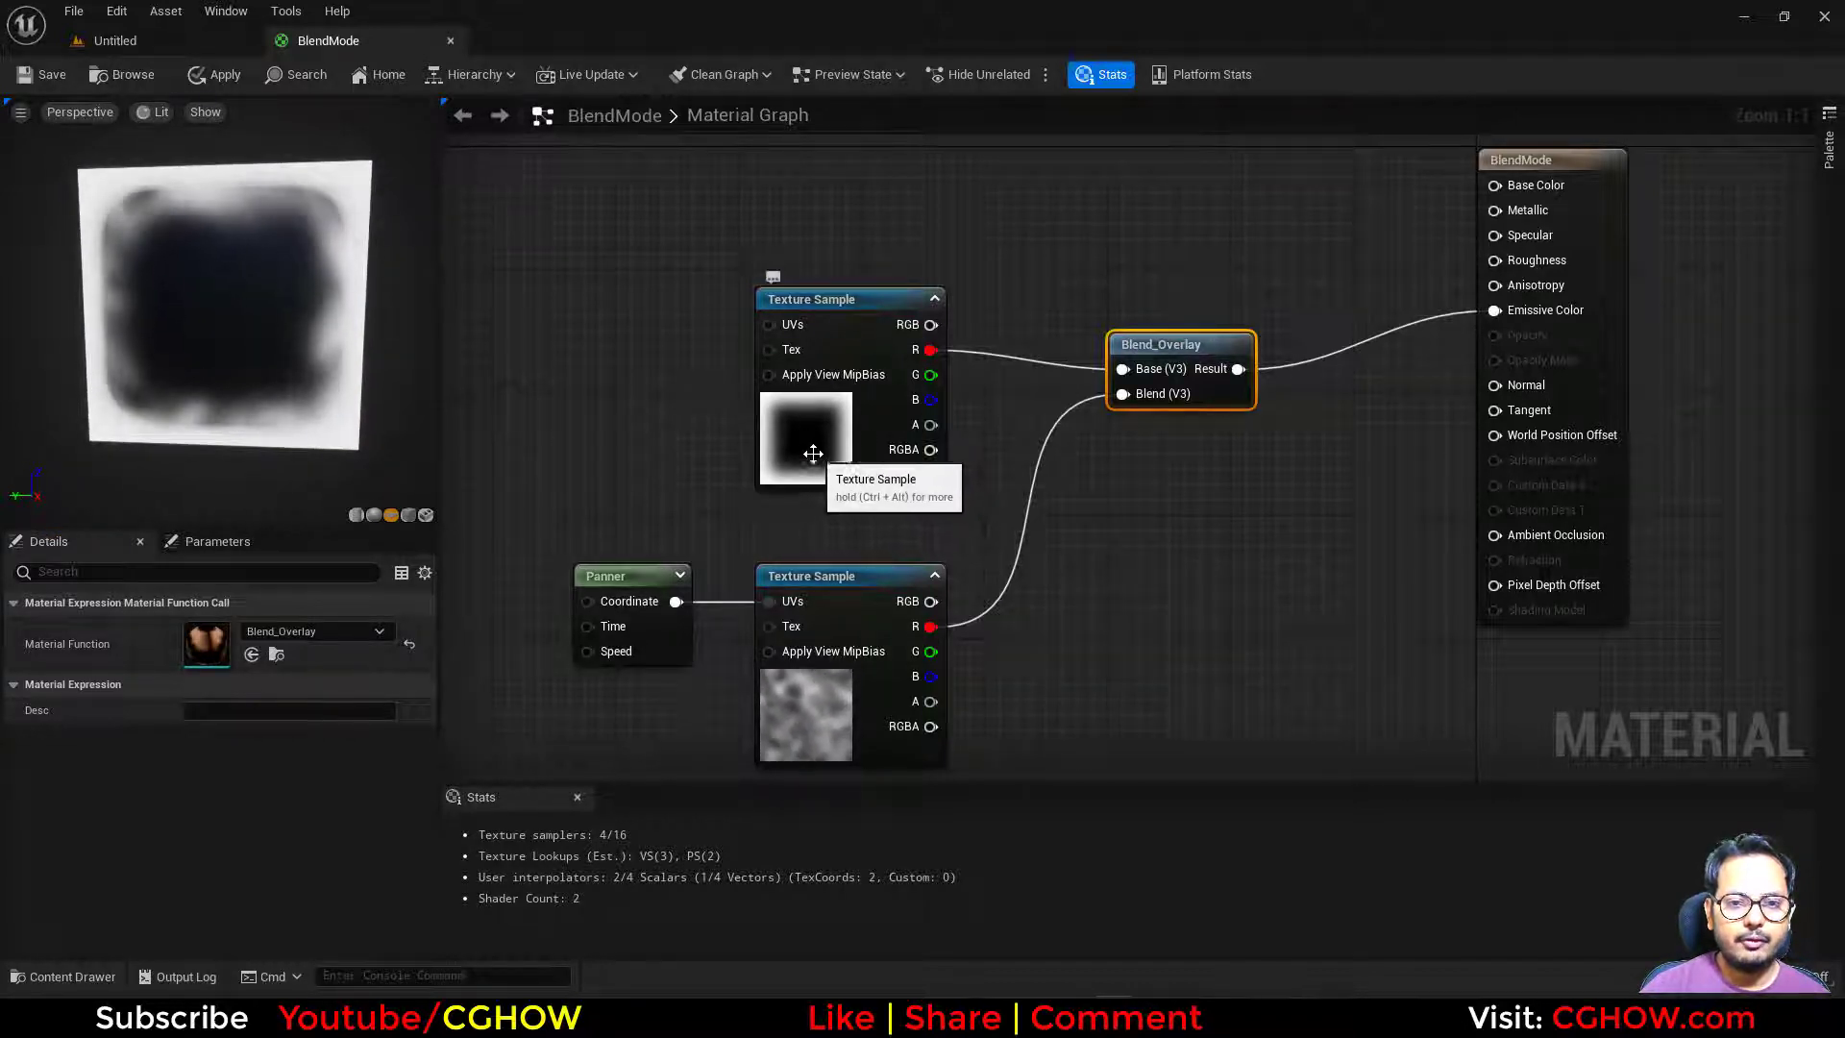
Switch the blend node's material function to Blend_PinLight from the Blends folder.
{"action": "left_click", "coordinate": [160, 48]}
{"action": "left_click", "coordinate": [327, 41]}
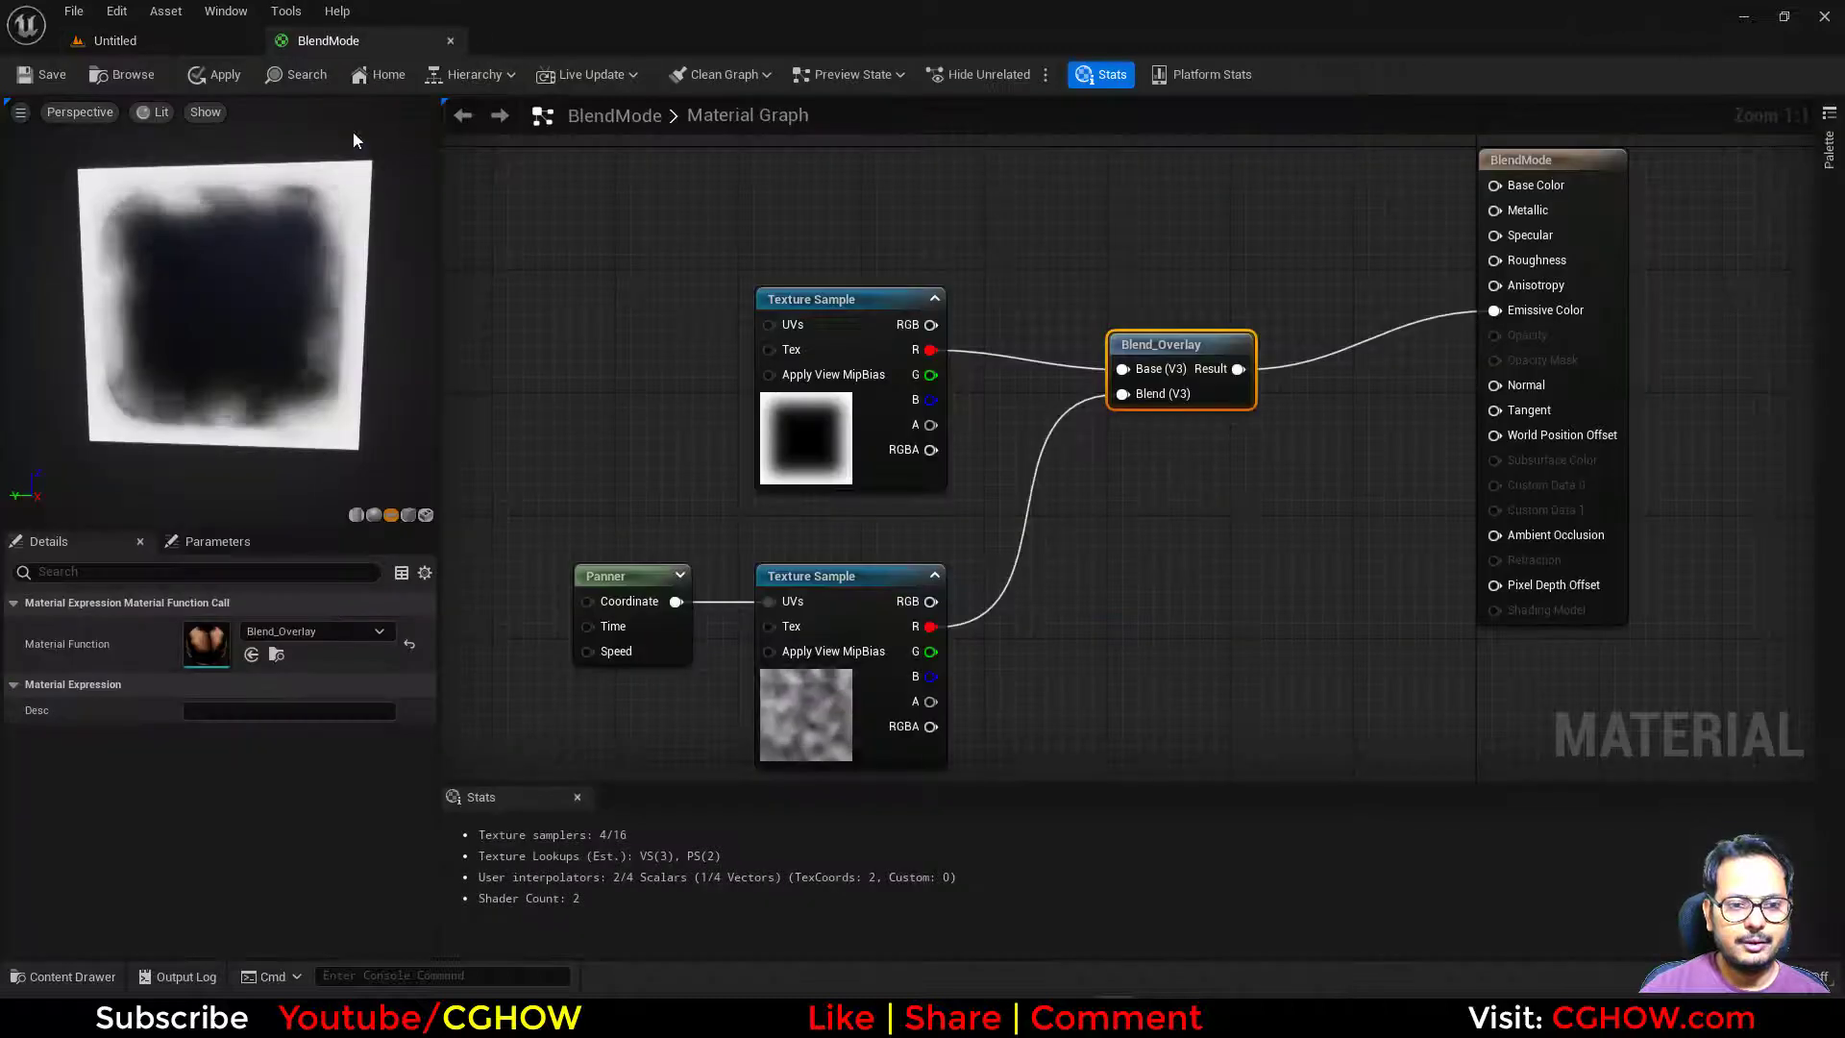
{"action": "left_click", "coordinate": [251, 655]}
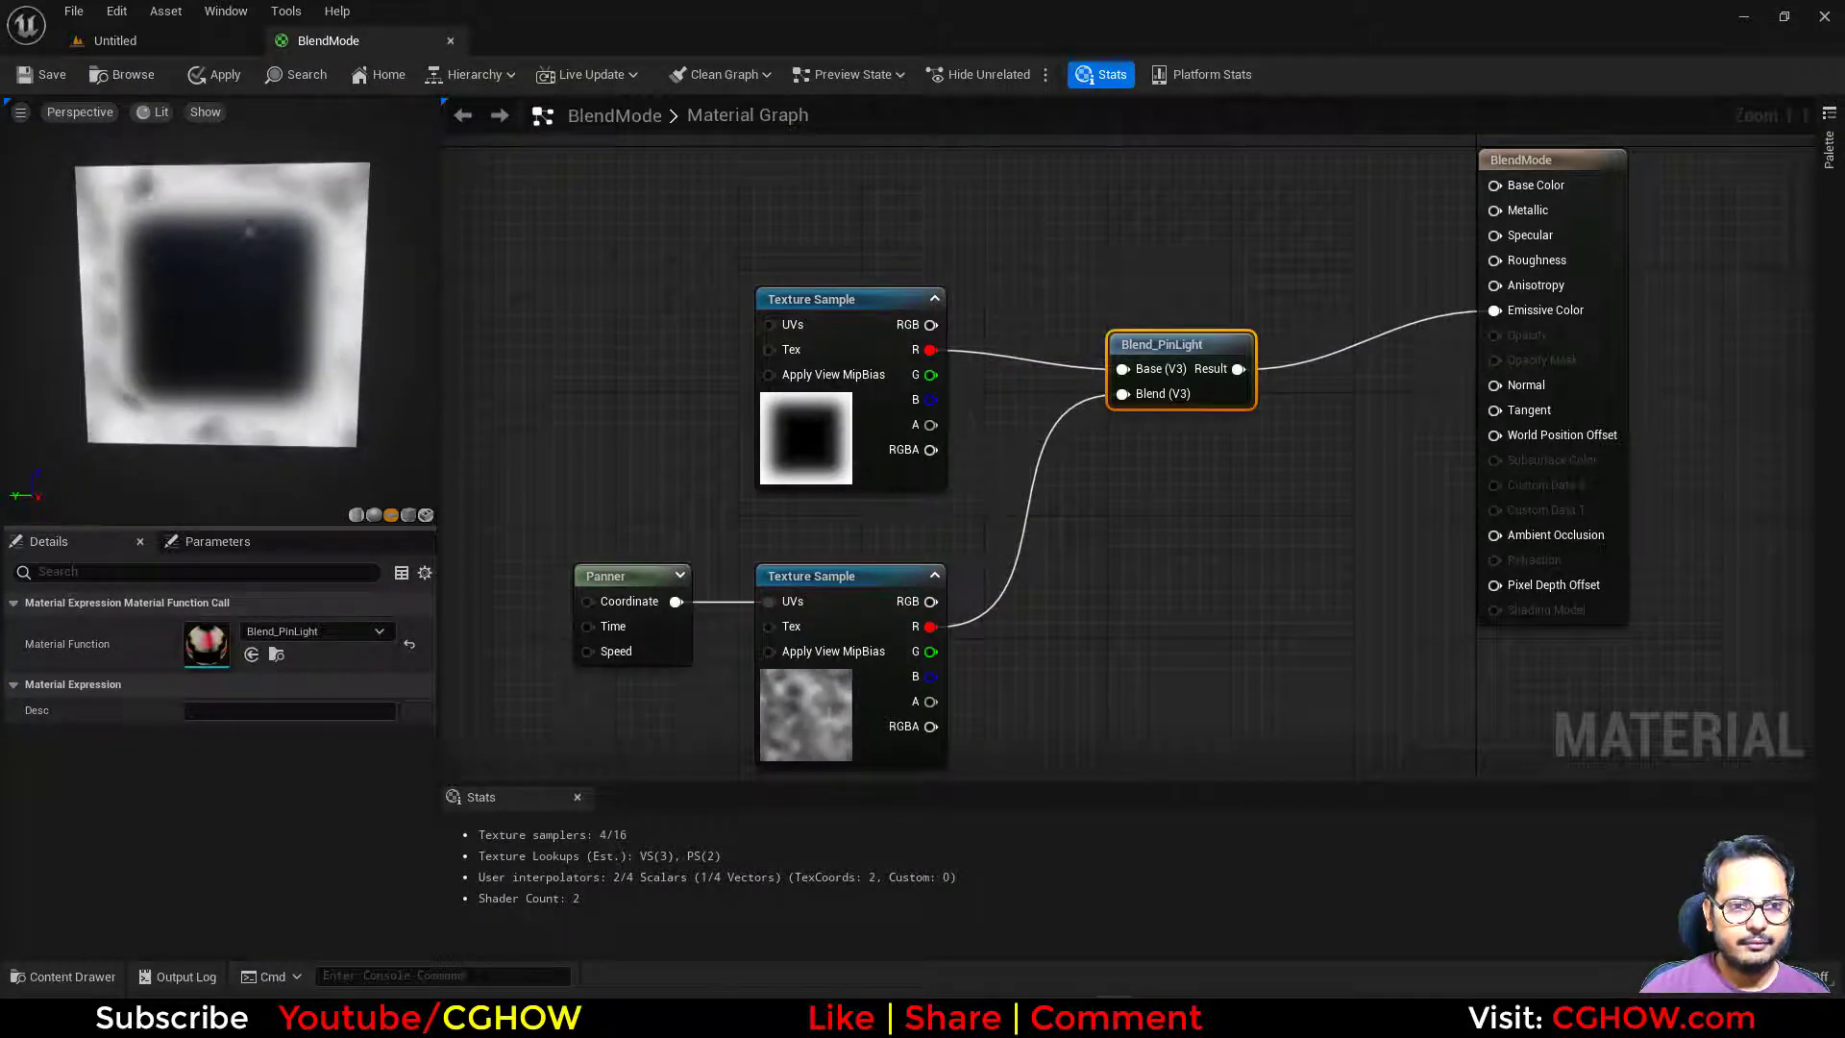
Switch the blend node's material function to Blend_Screen from the Blends folder.
{"action": "left_click", "coordinate": [181, 48]}
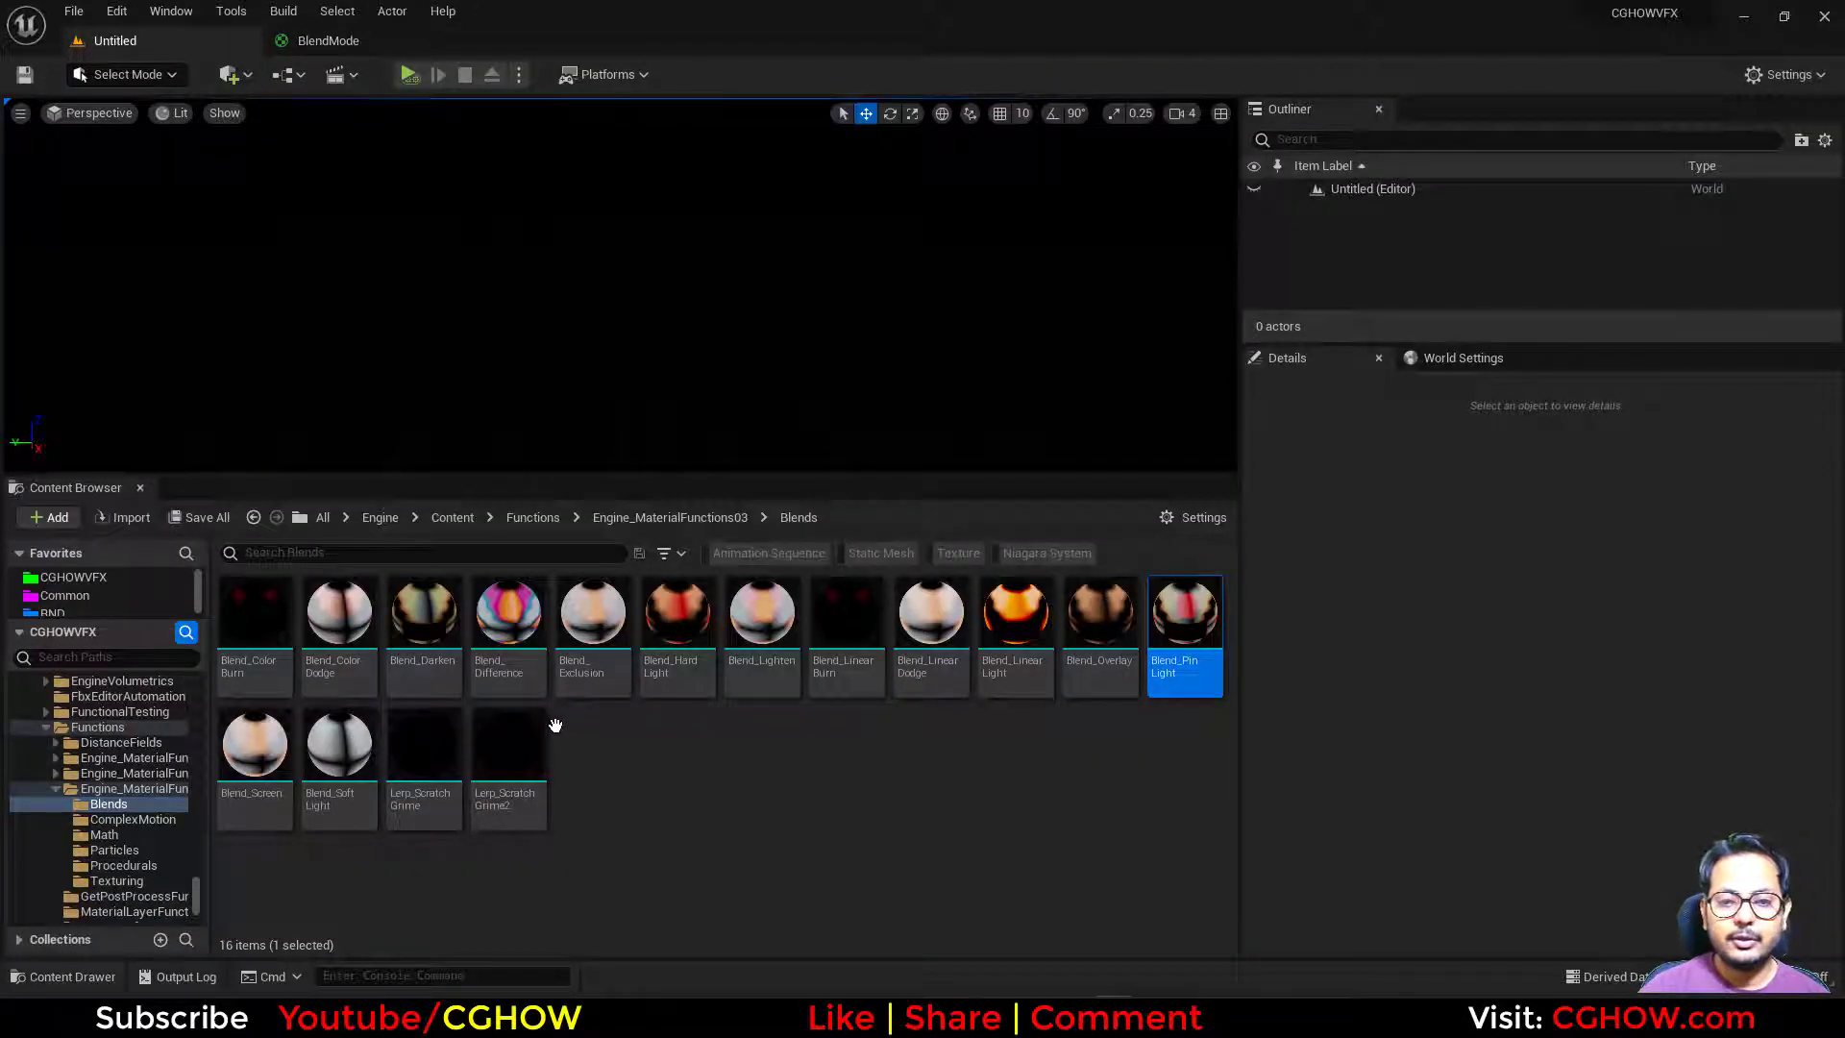
{"action": "mouse_move", "coordinate": [247, 772]}
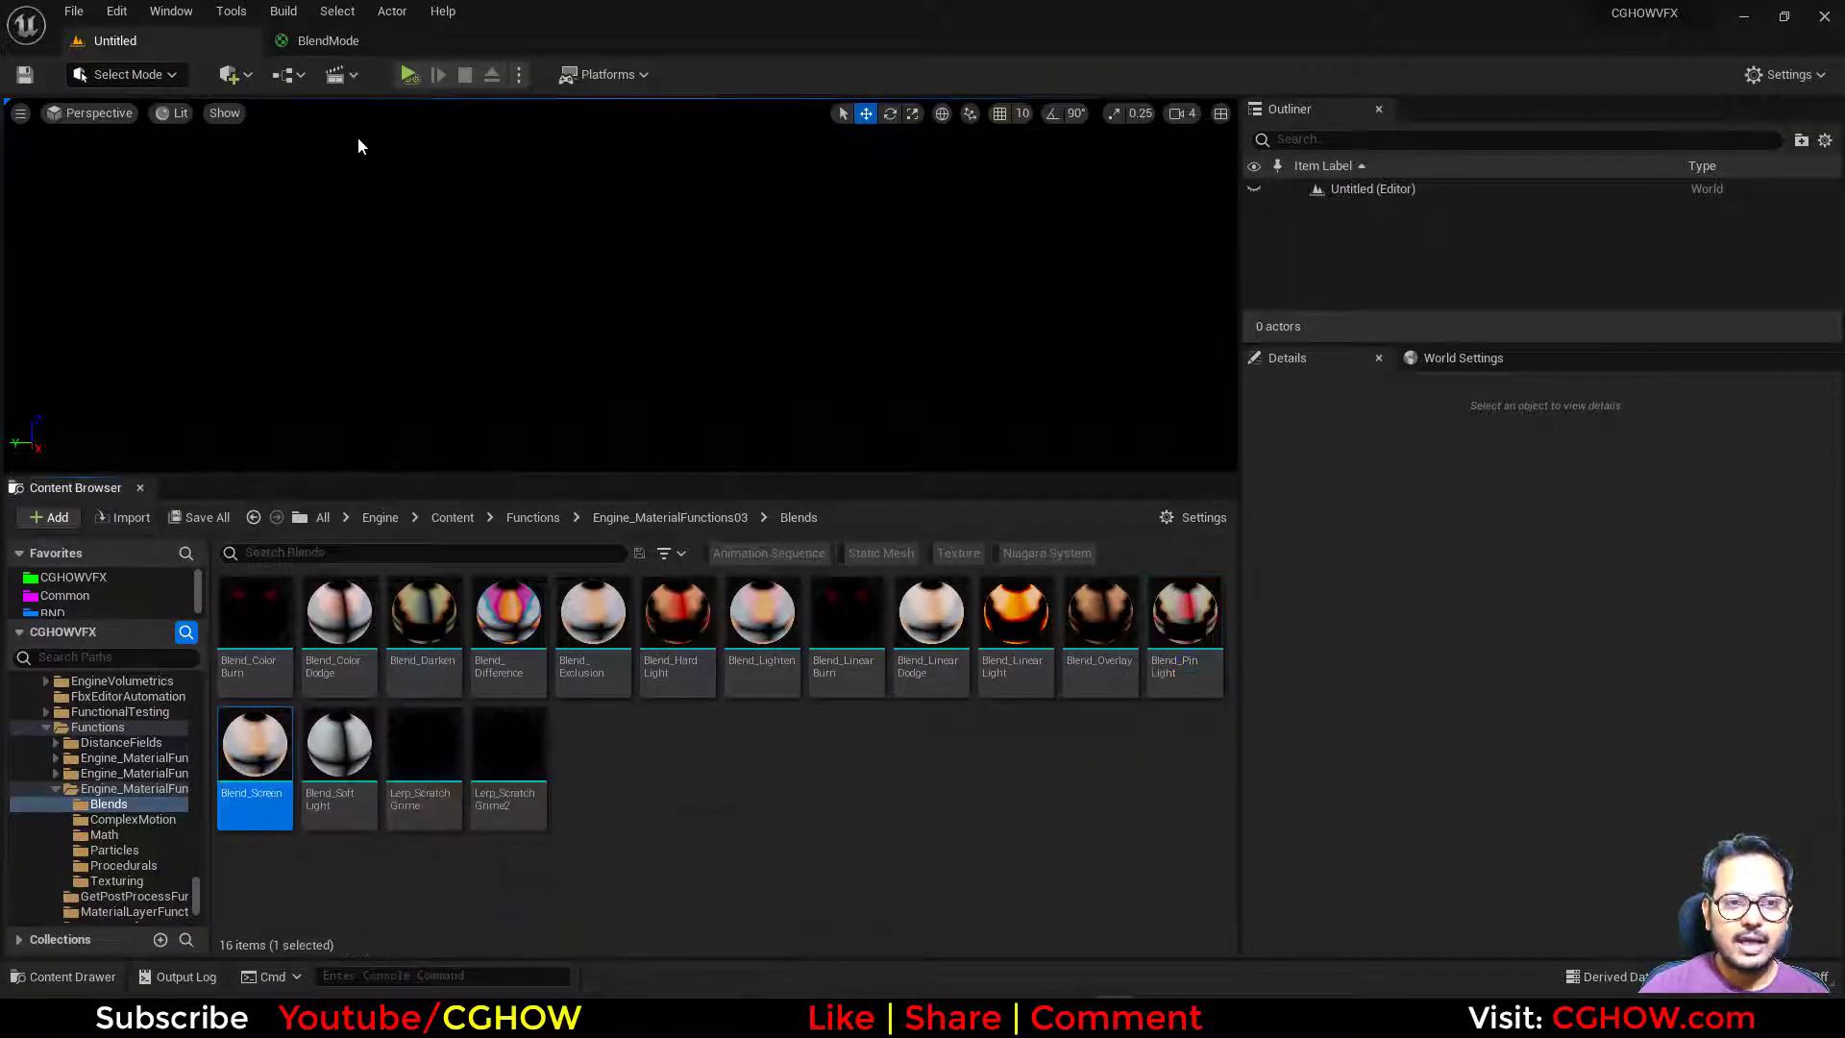
{"action": "left_click", "coordinate": [320, 40]}
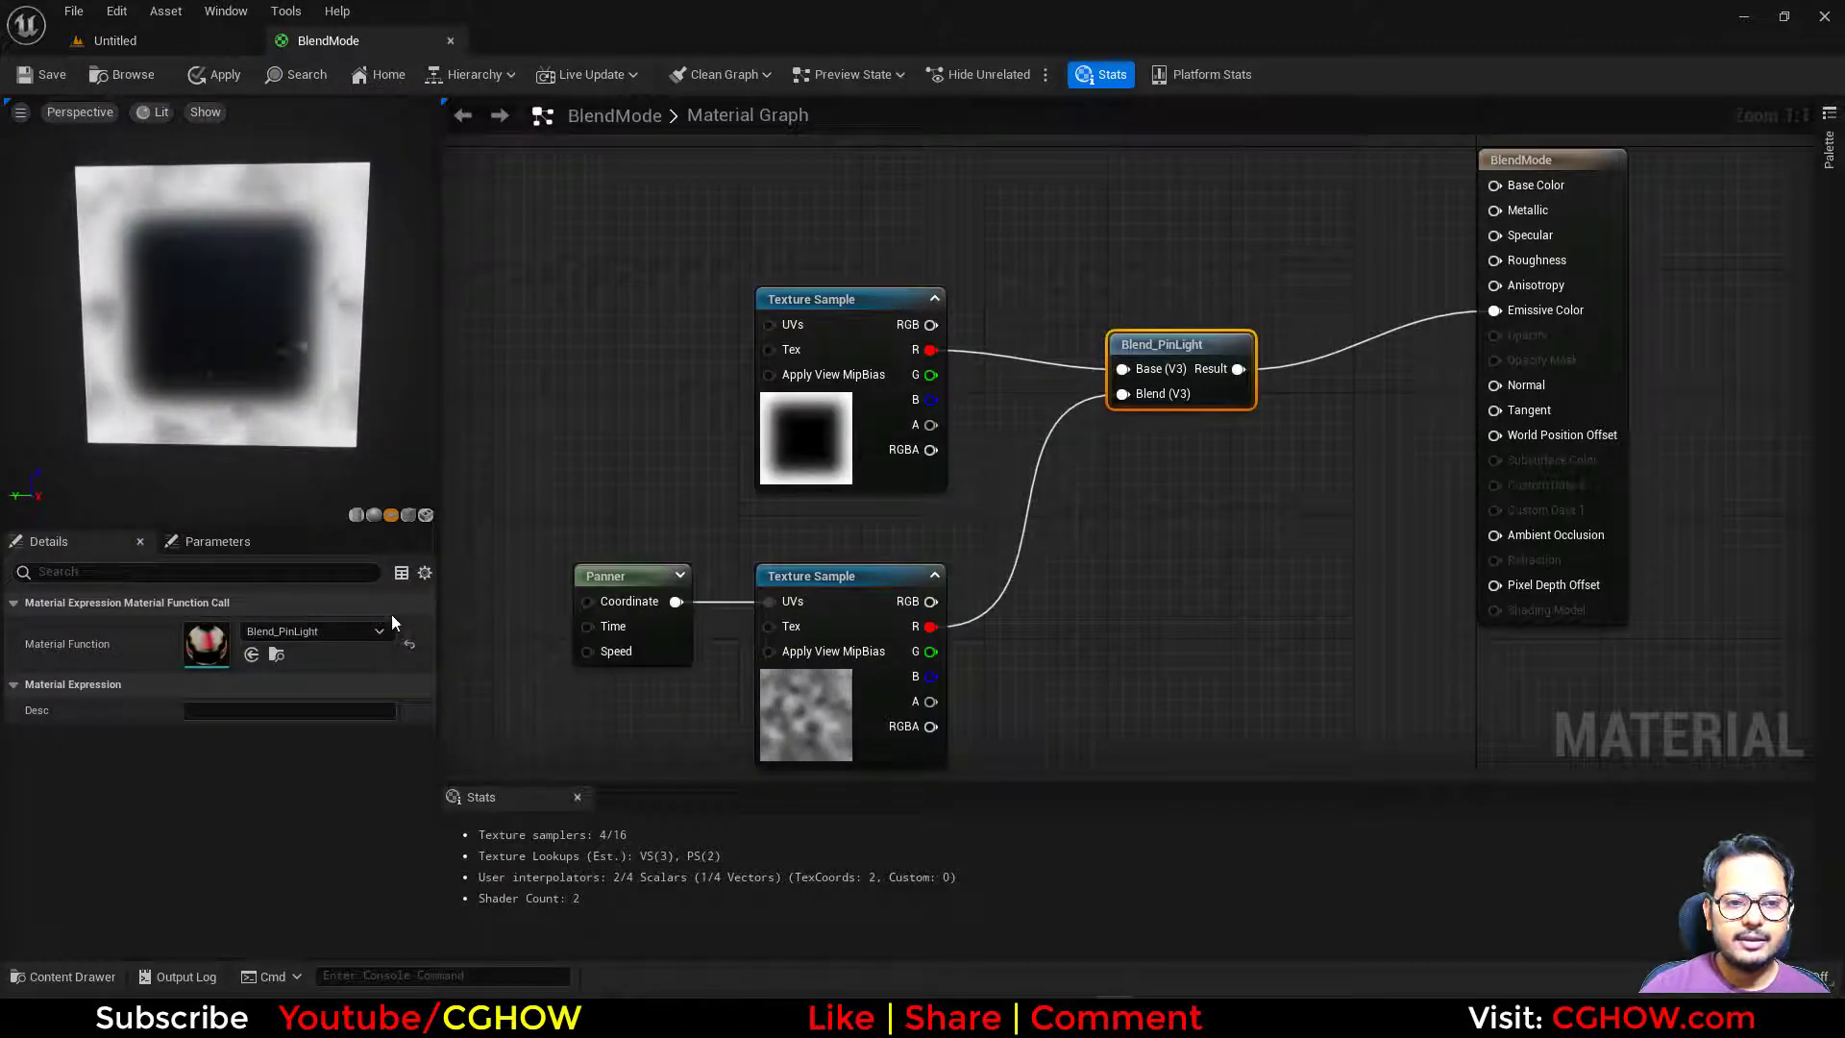
{"action": "left_click", "coordinate": [250, 654]}
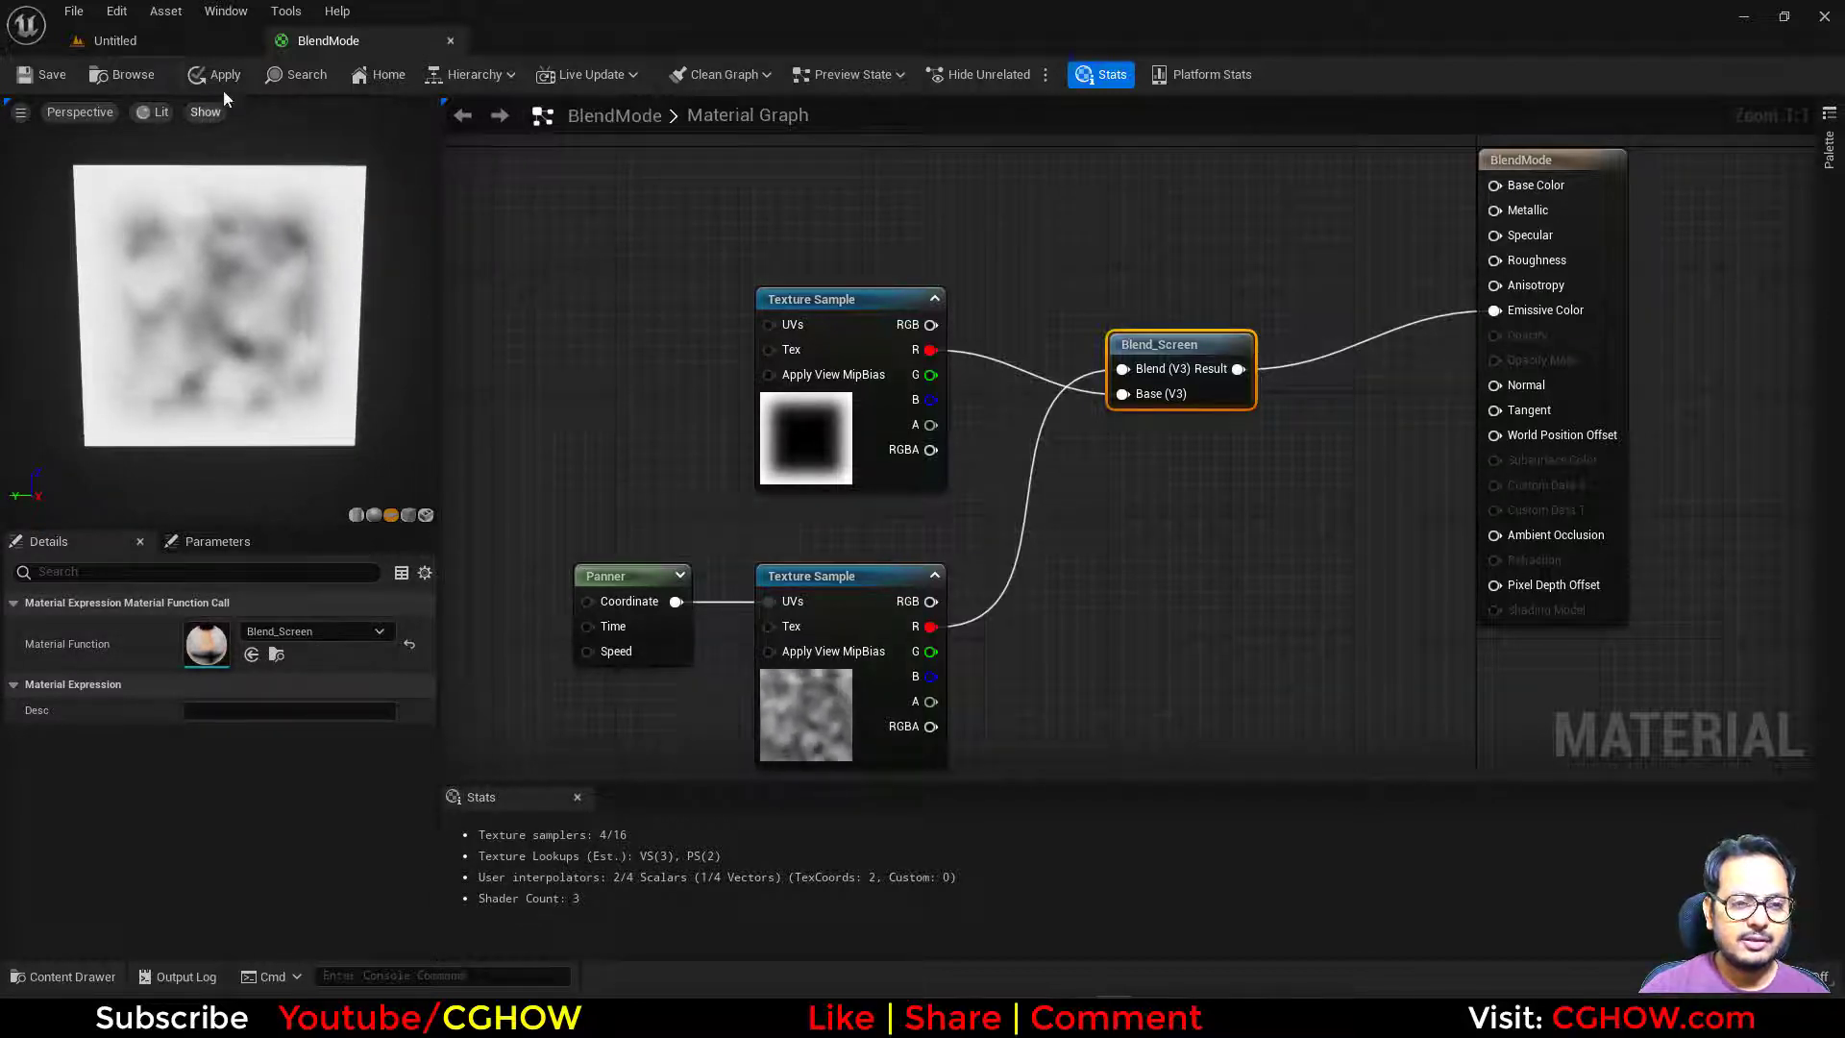
Switch the blend node's material function to Blend_SoftLight from the Blends folder.
{"action": "left_click", "coordinate": [194, 46]}
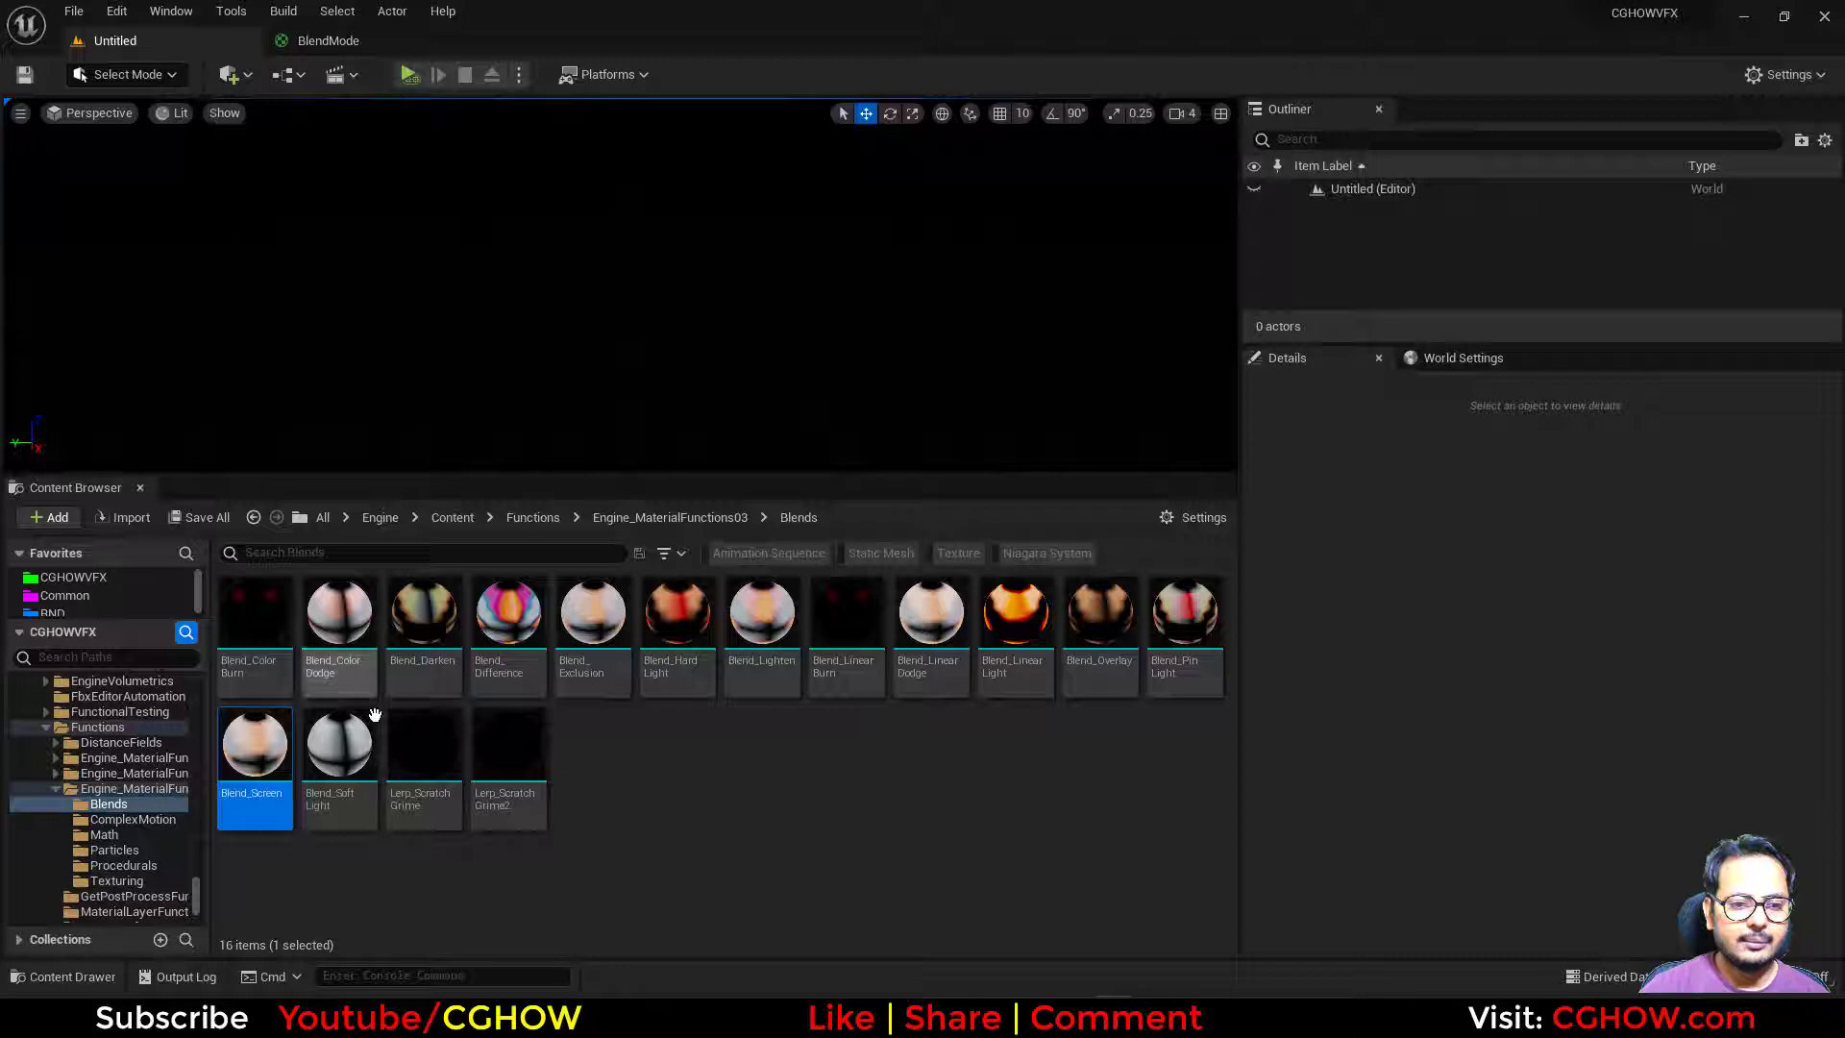
{"action": "left_click", "coordinate": [317, 41]}
{"action": "left_click", "coordinate": [252, 657]}
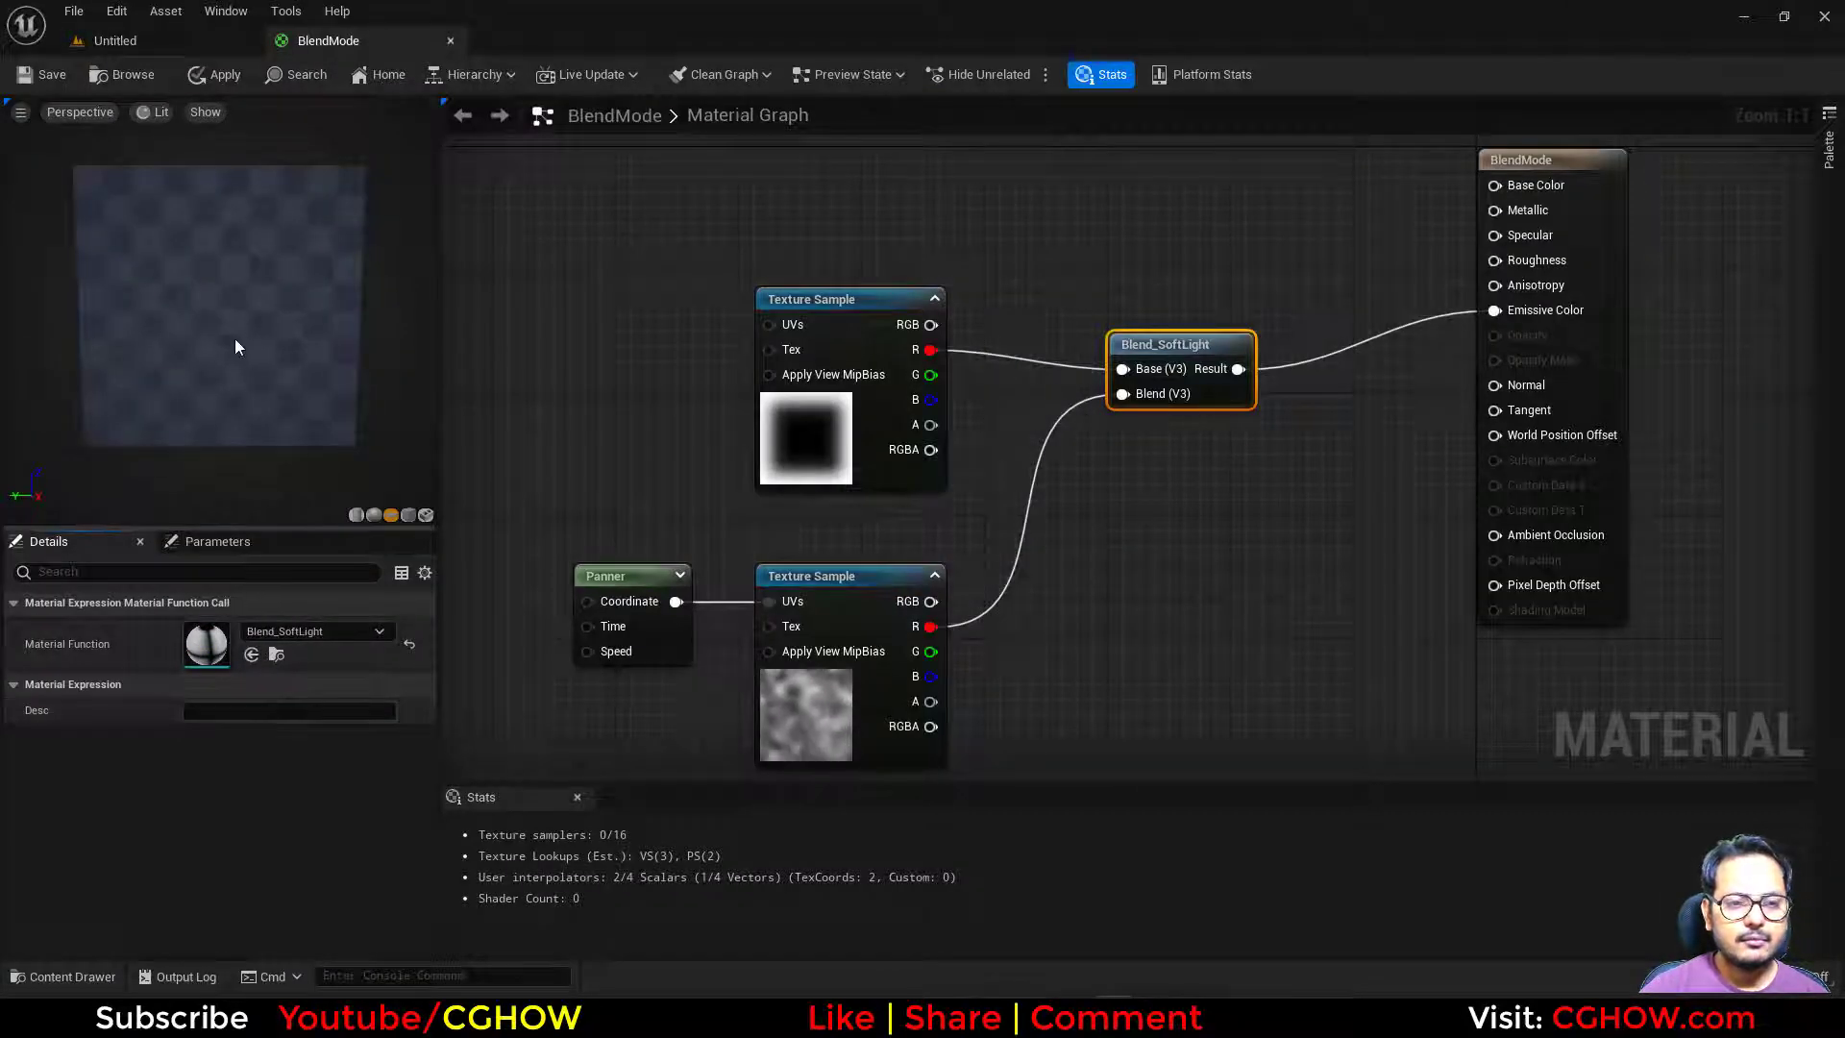
Add a Lerp_ScratchGrime node from the Blends category to the BlendMode graph, below the Blend_SoftLight node.
{"action": "left_click", "coordinate": [169, 44]}
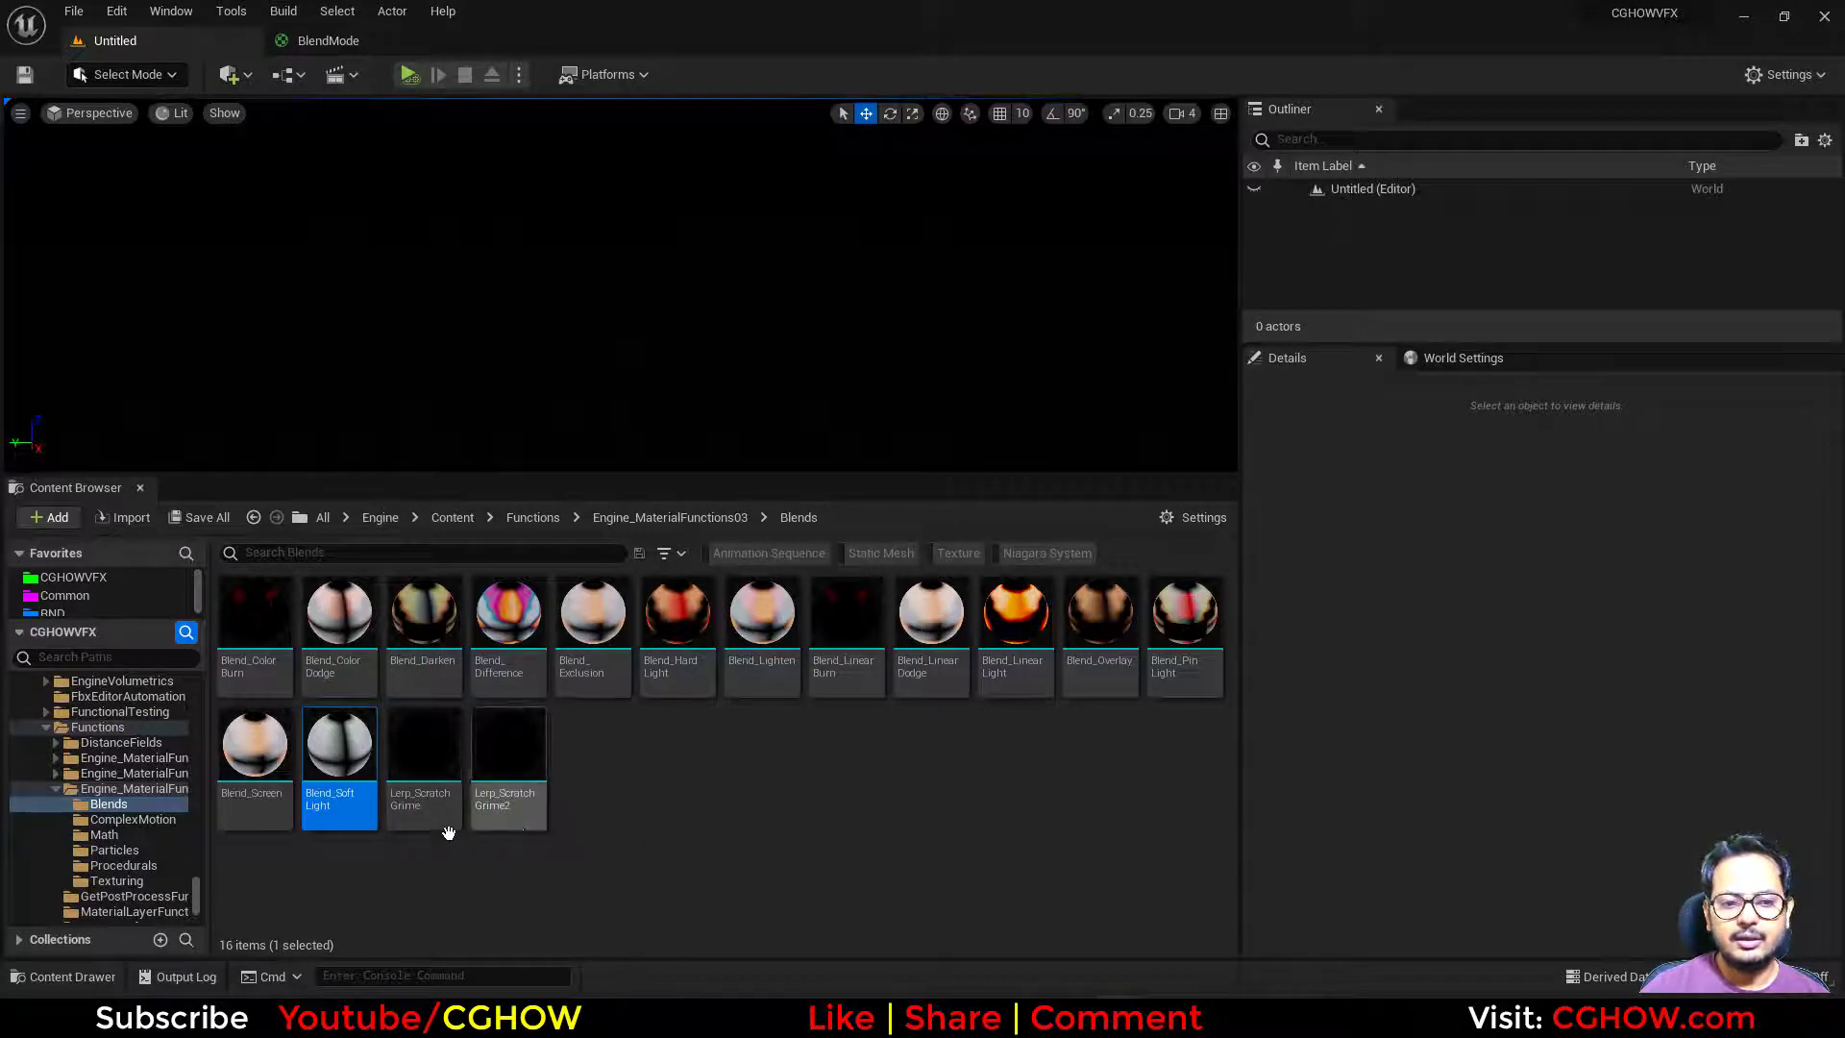
{"action": "left_click", "coordinate": [324, 50]}
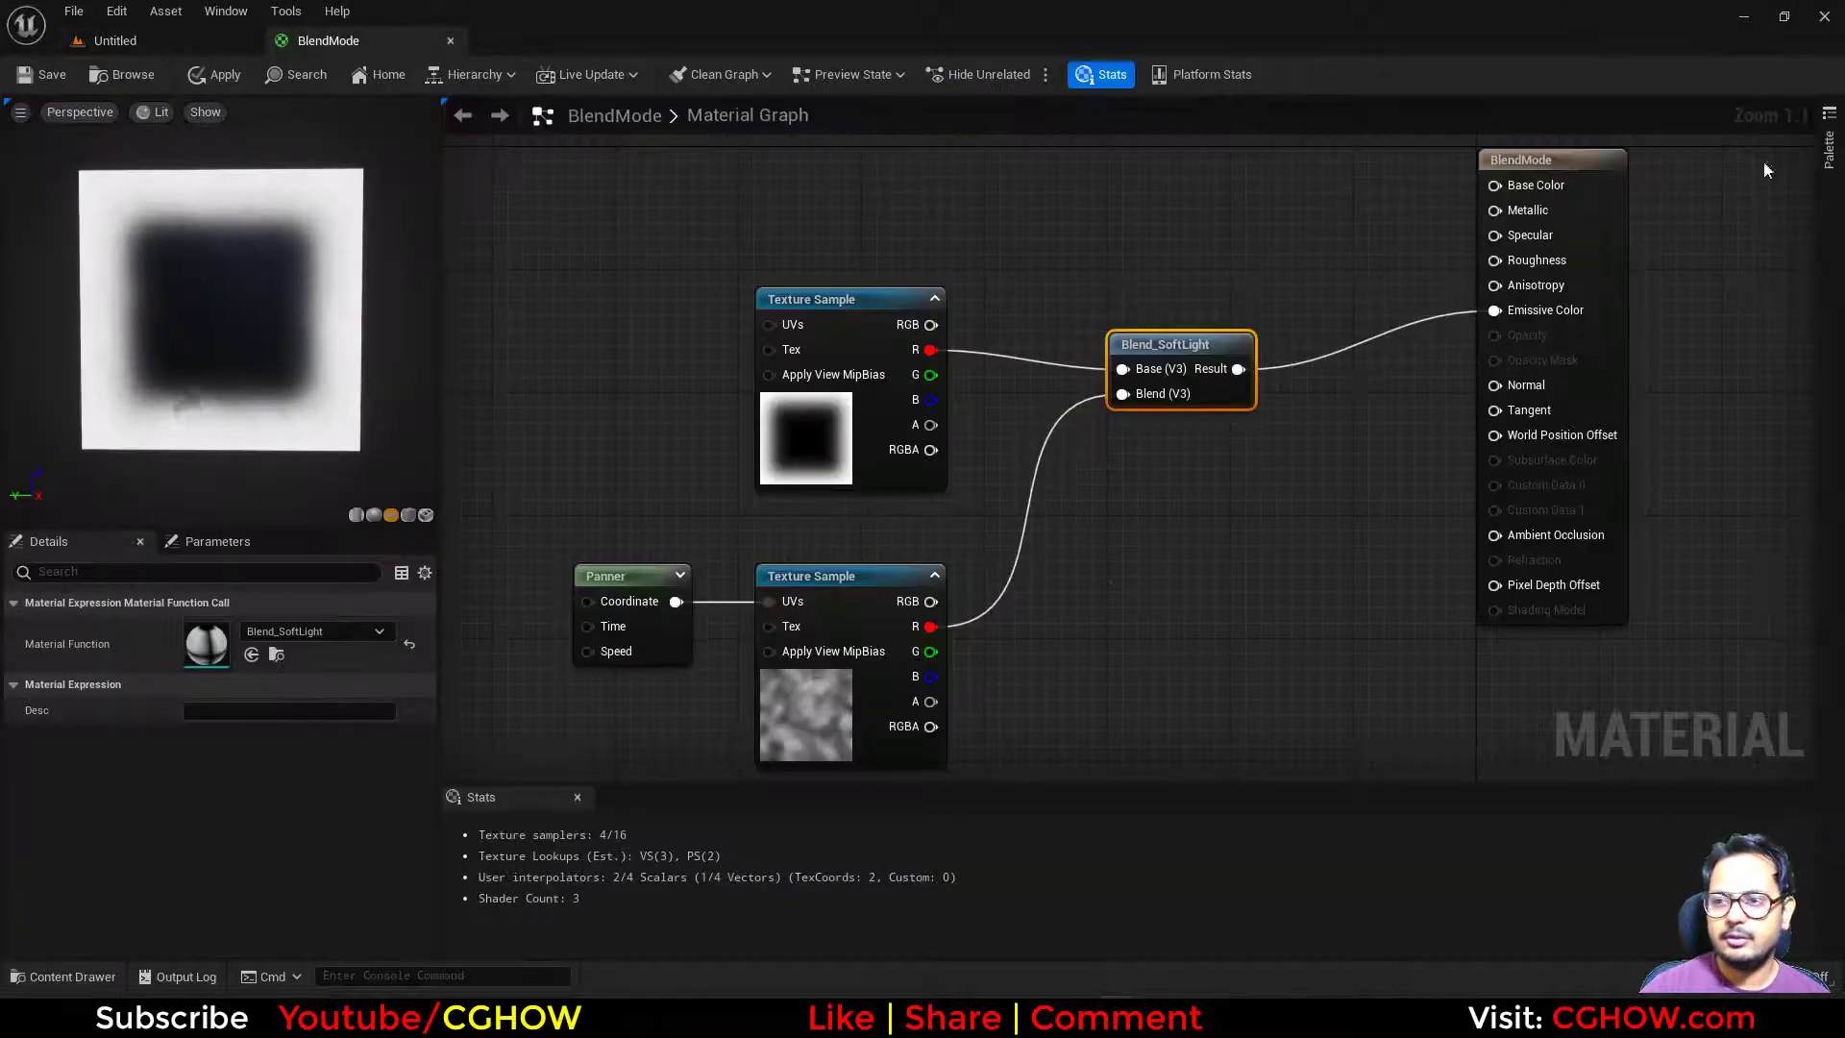
{"action": "left_click", "coordinate": [1828, 182]}
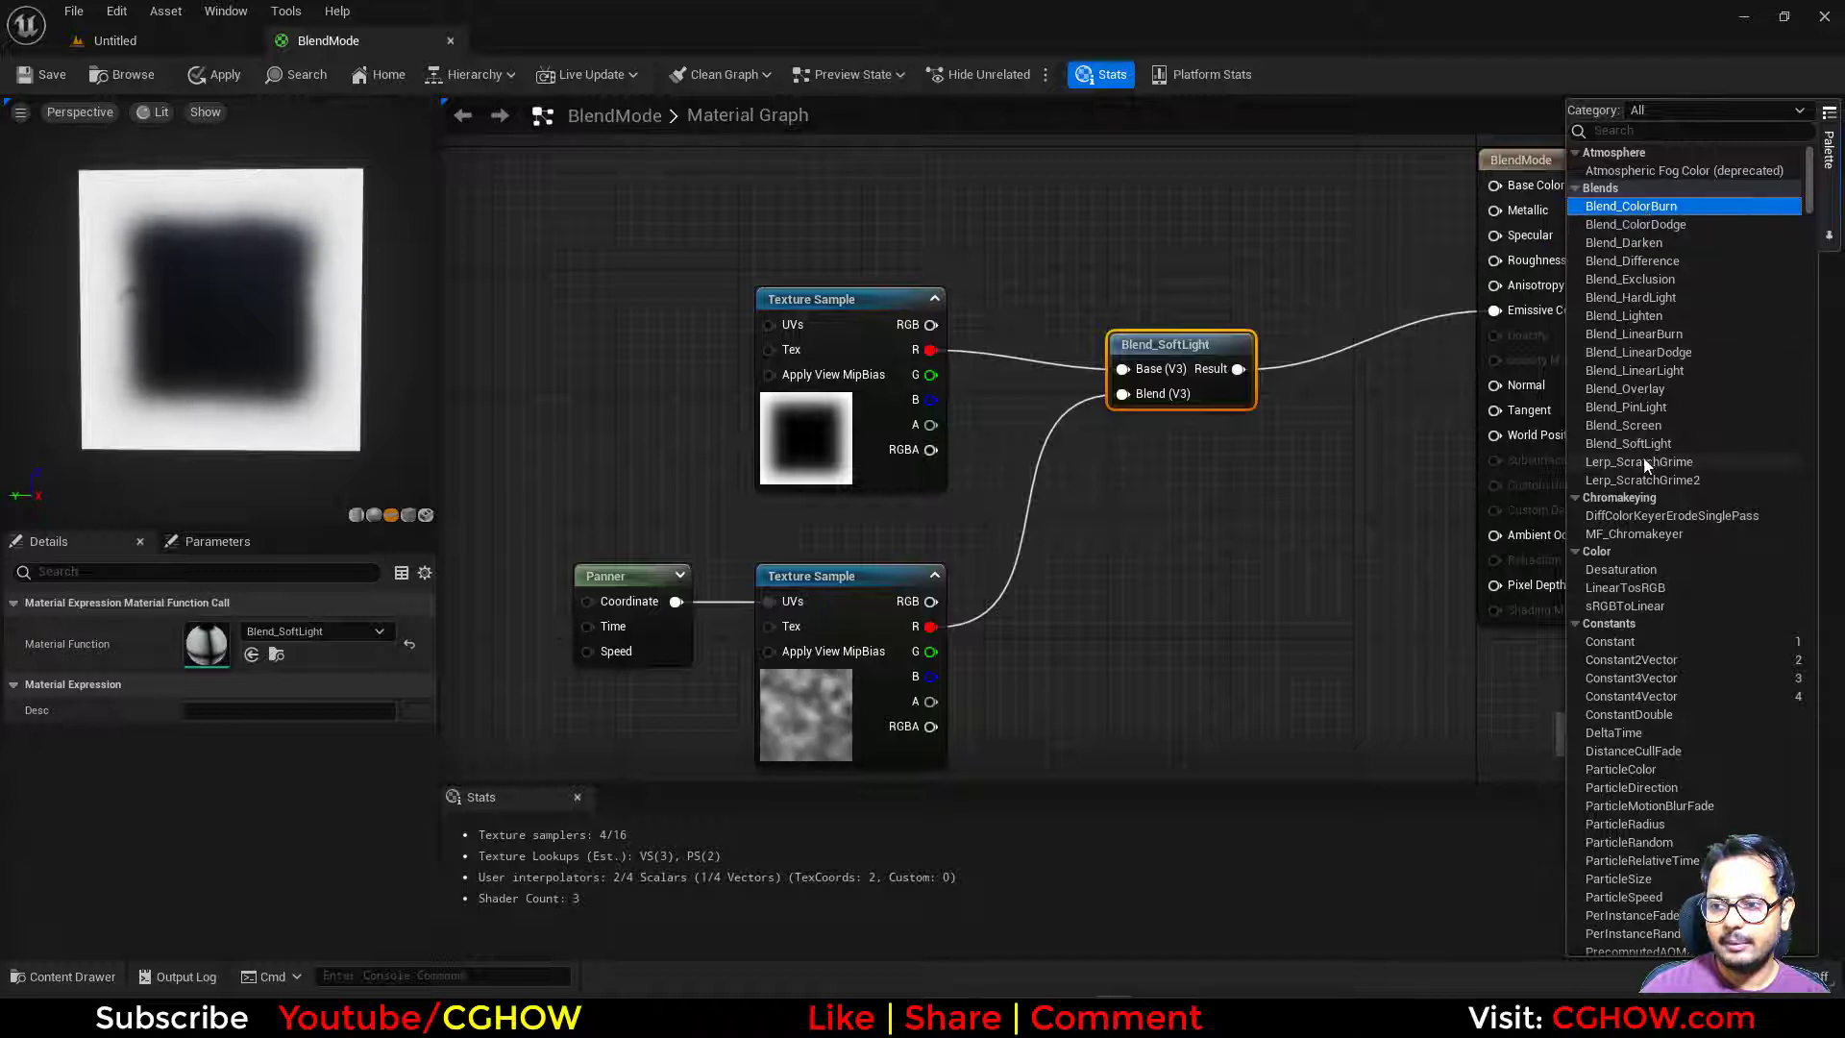
{"action": "left_click", "coordinate": [1692, 479]}
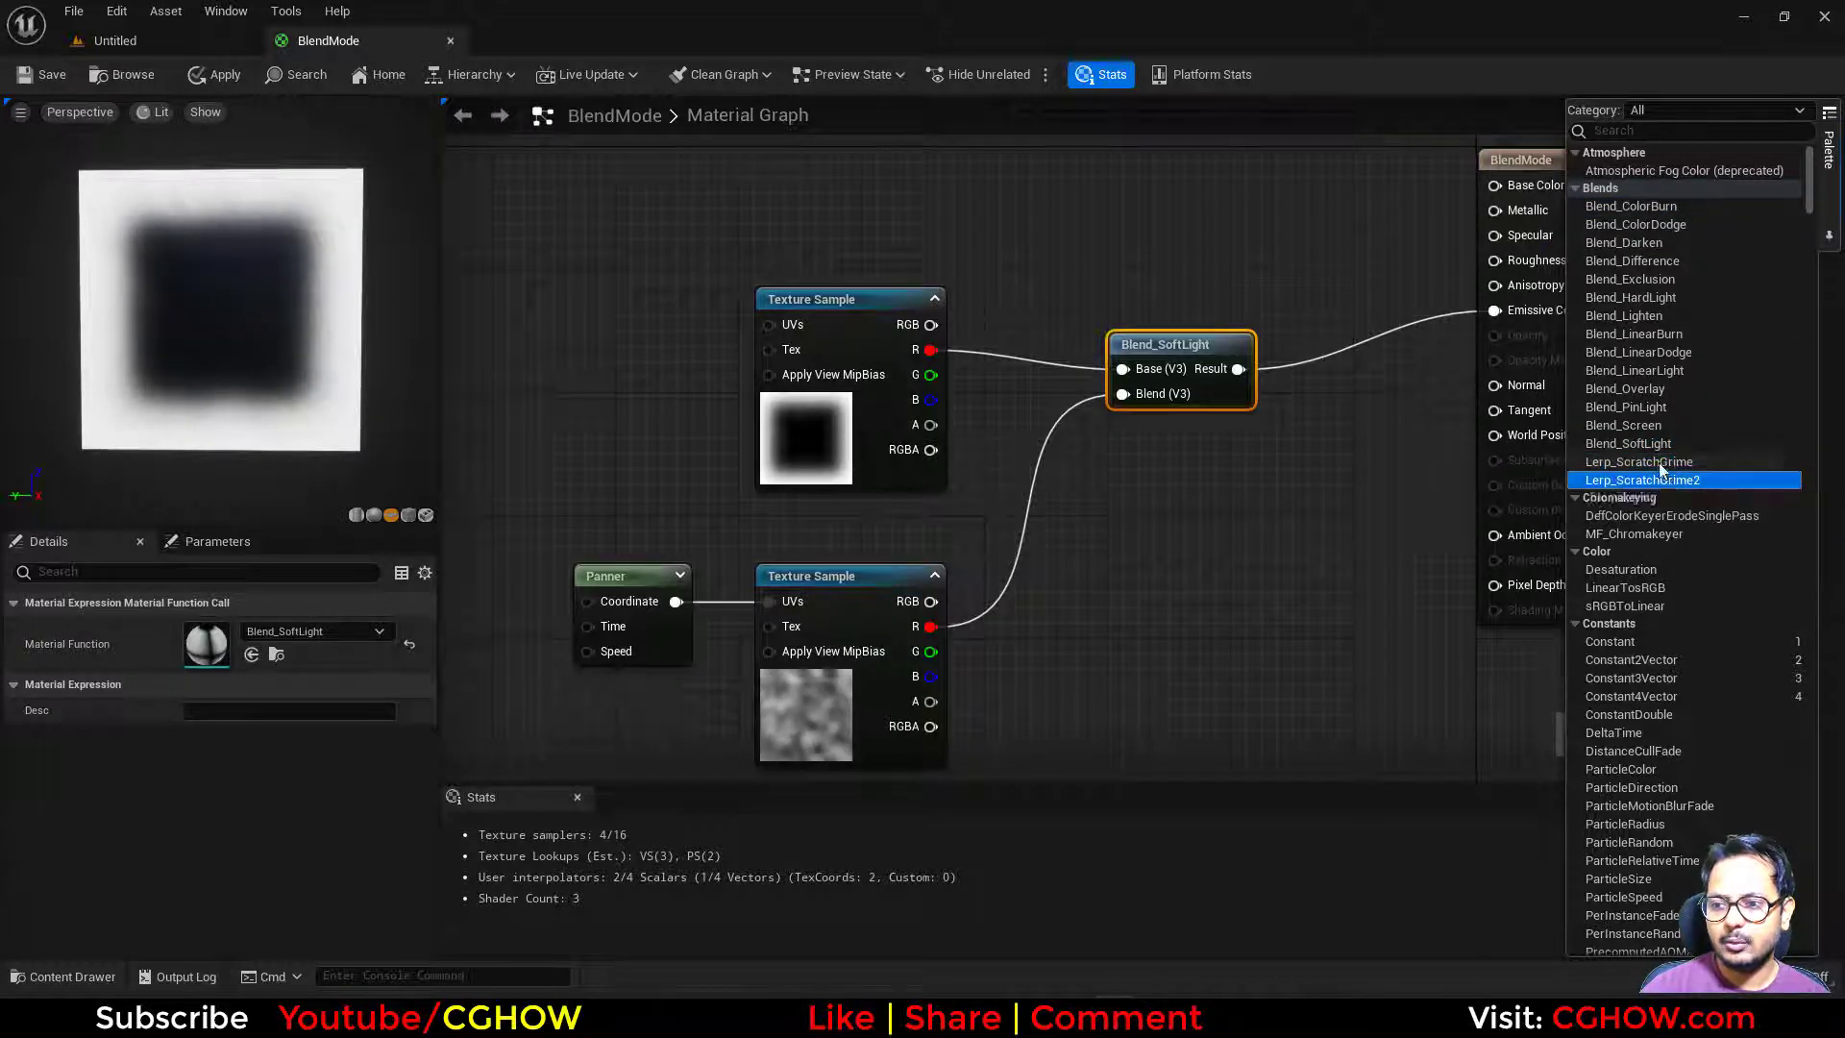
{"action": "left_click", "coordinate": [1658, 463]}
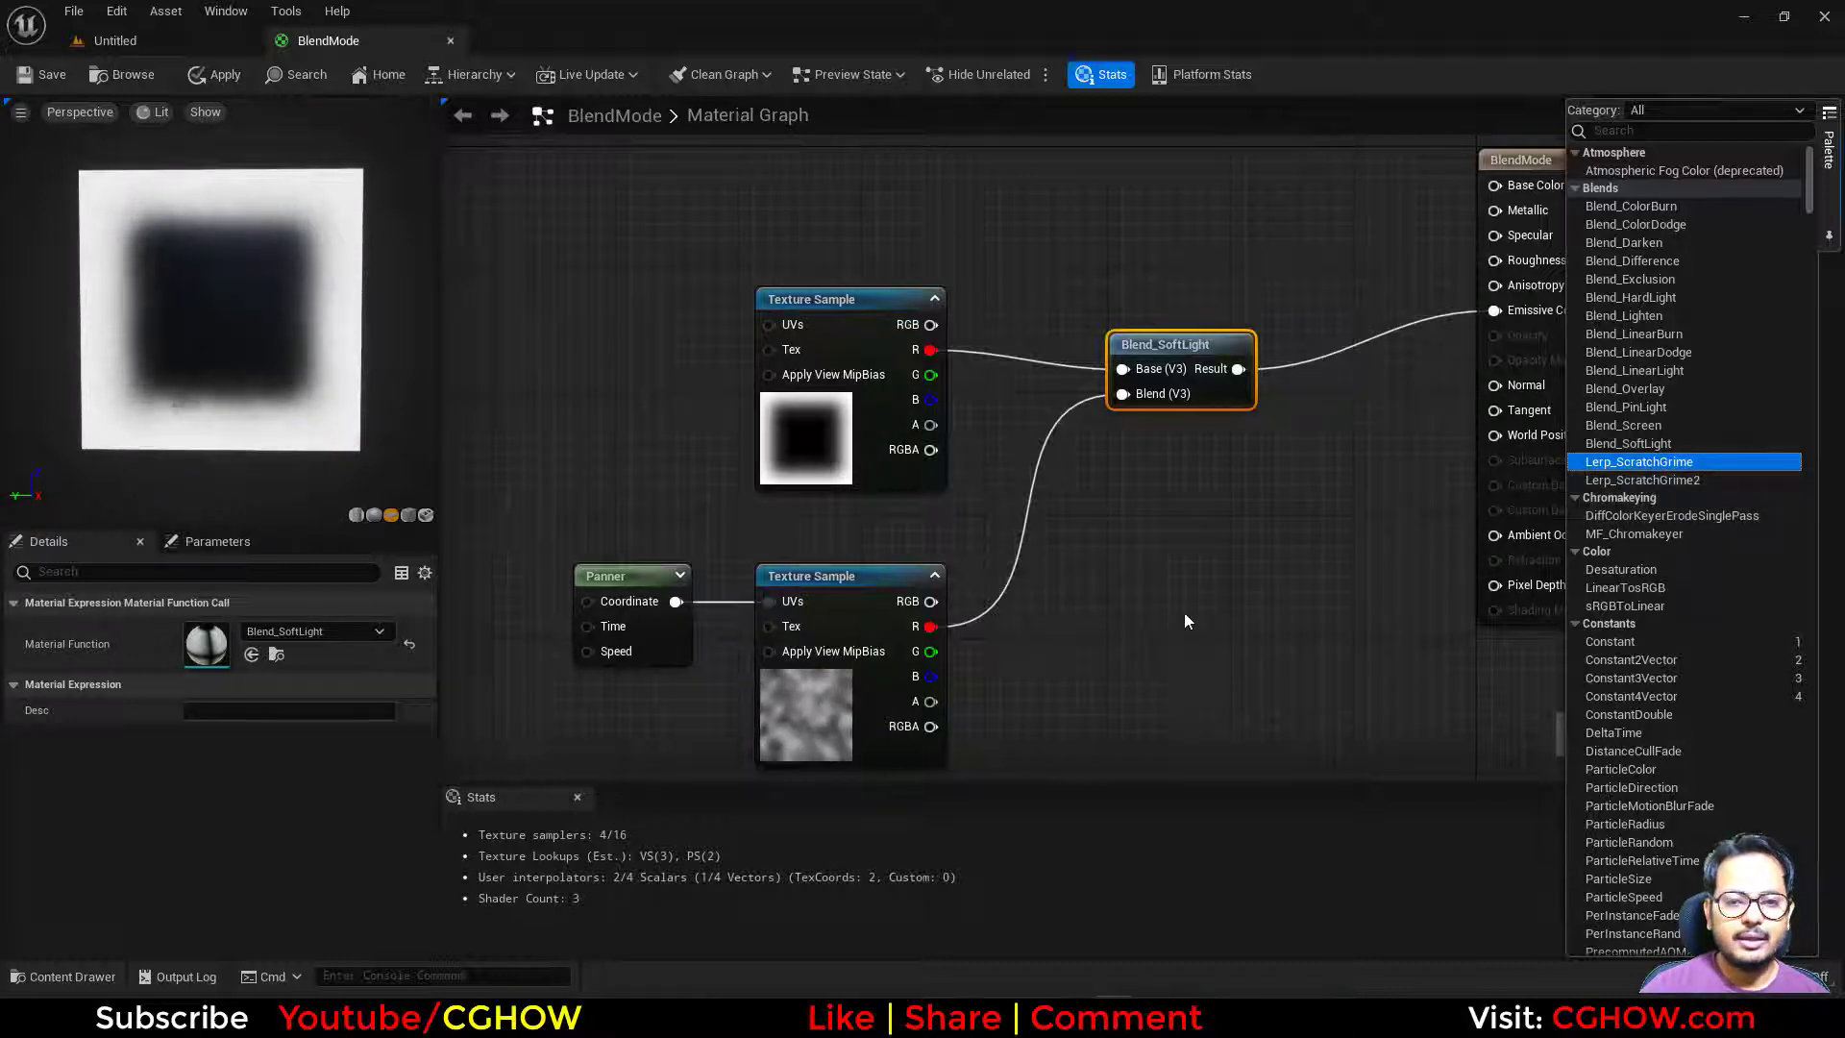
{"action": "left_click_drag", "start_coordinate": [1668, 463], "coordinate": [1192, 635]}
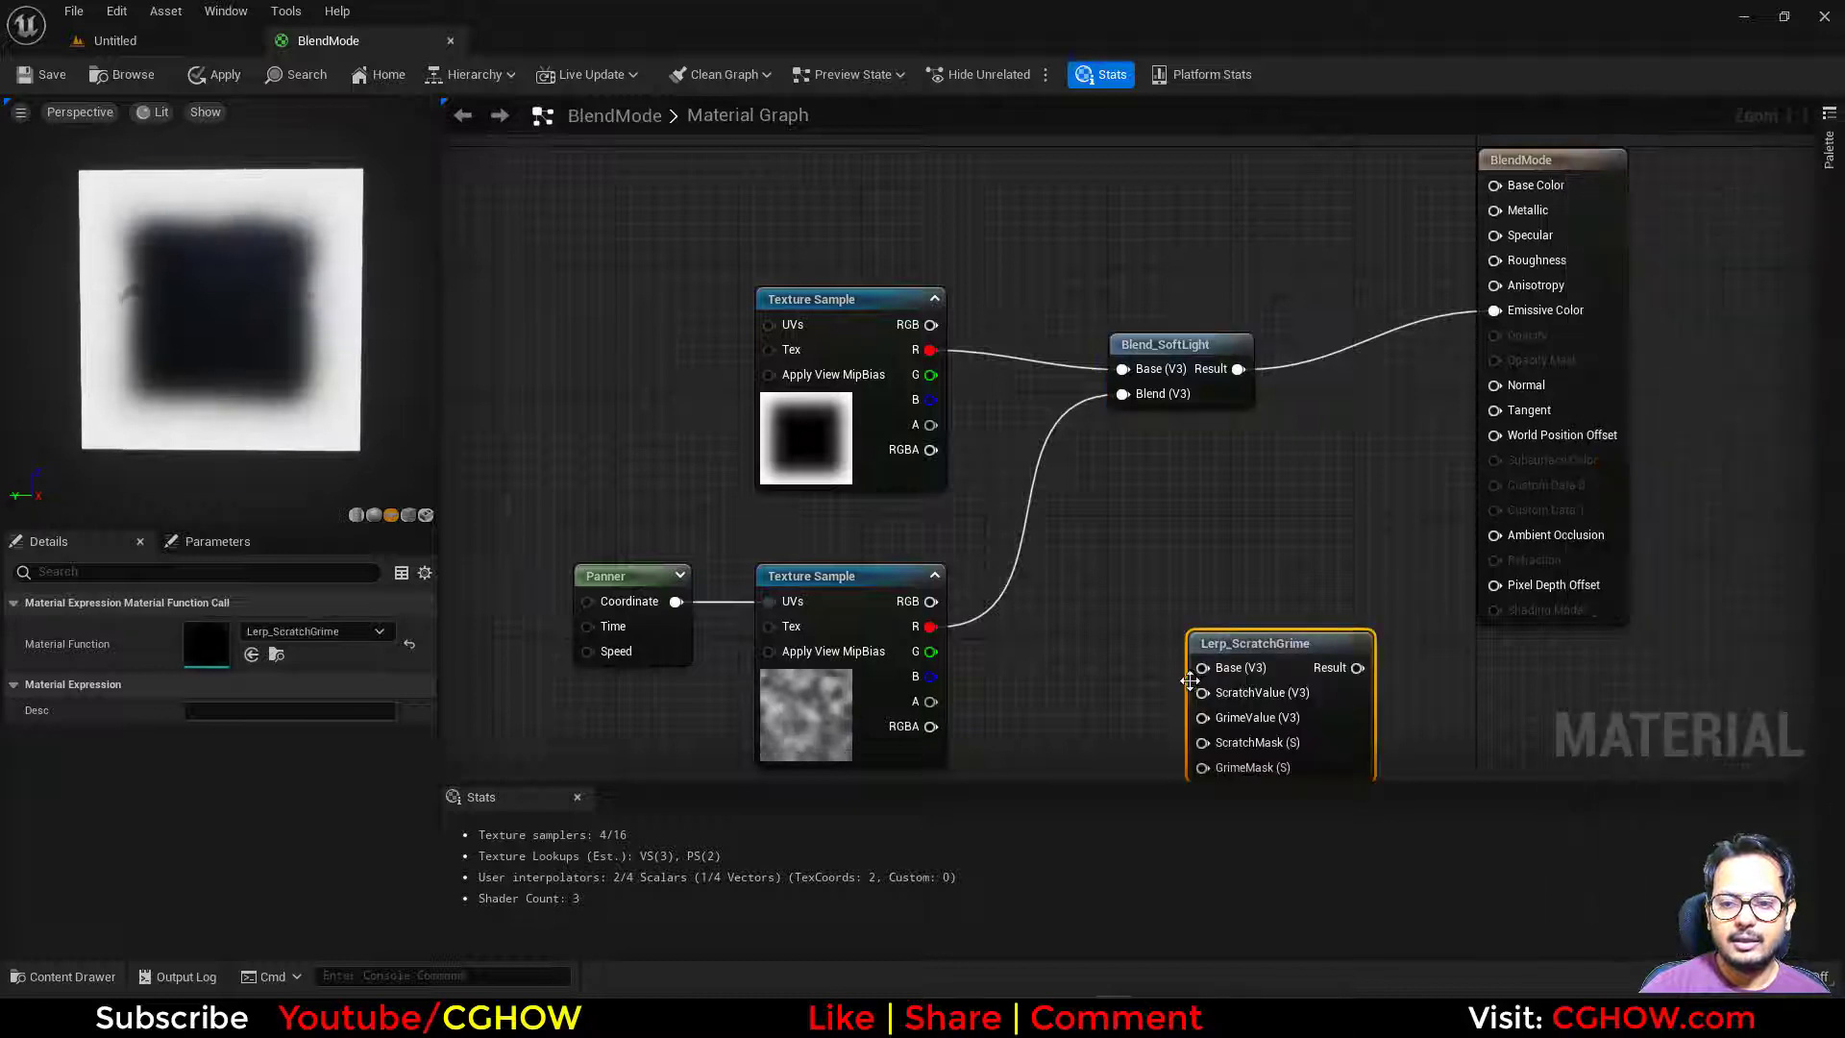
{"action": "right_click_drag", "start_coordinate": [1234, 740], "coordinate": [980, 568]}
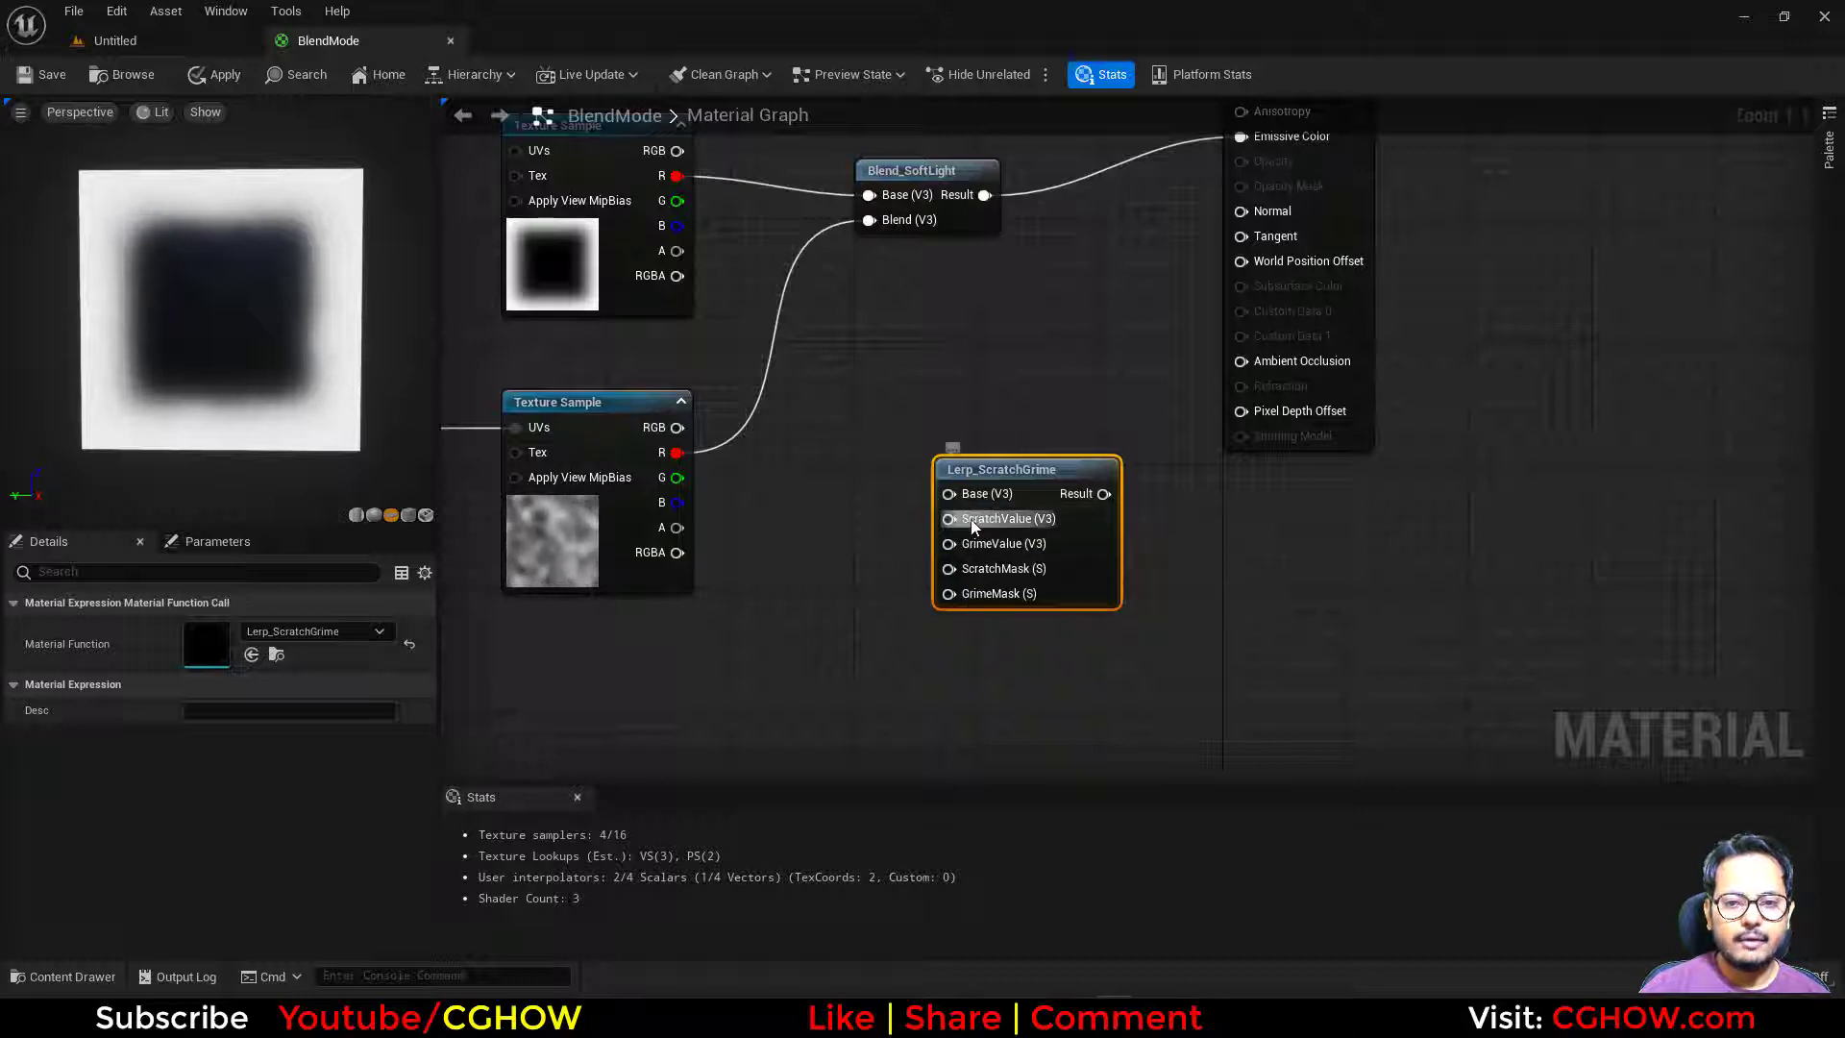
Open the Lerp_ScratchGrime material function, examine how its inputs feed the Lerp nodes, and return to the BlendMode material.
{"action": "double_click", "coordinate": [947, 588]}
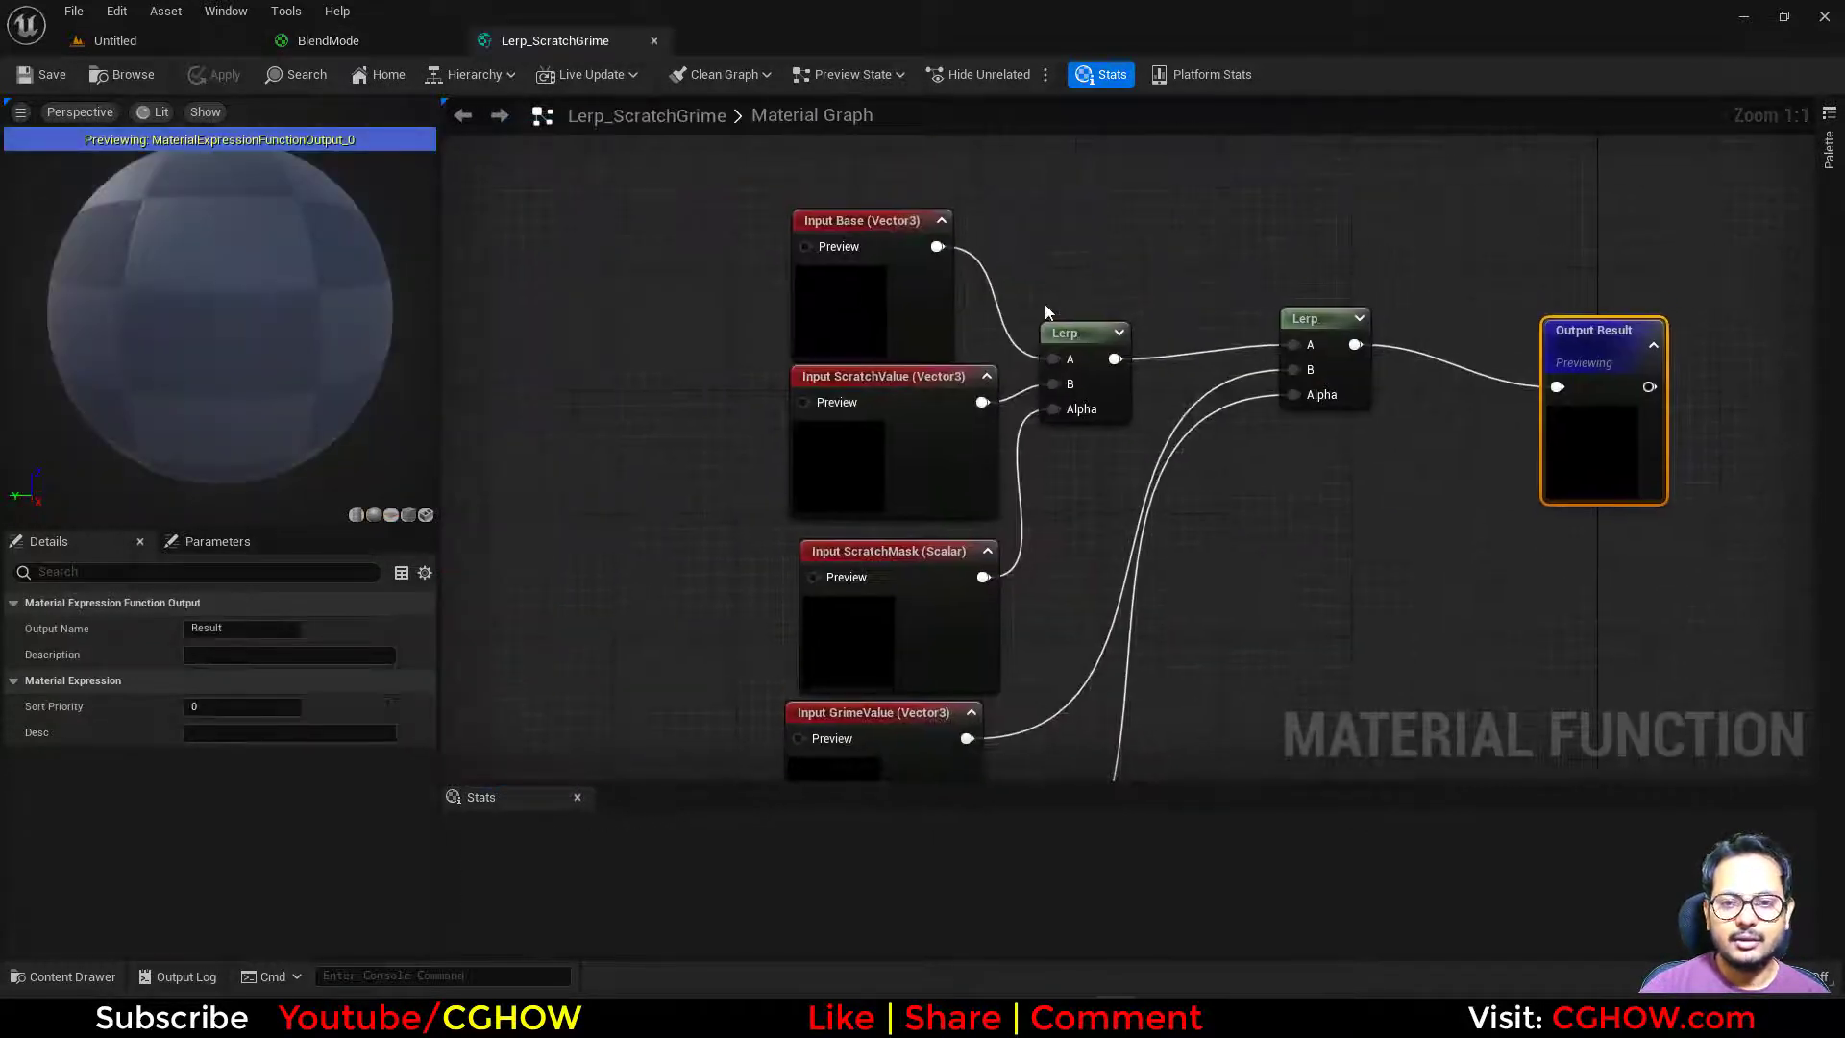
{"action": "right_click_drag", "start_coordinate": [1268, 550], "coordinate": [1055, 321]}
{"action": "scroll", "coordinate": [1041, 412], "scroll_direction": "down", "scroll_amount": 2}
{"action": "left_click", "coordinate": [328, 41]}
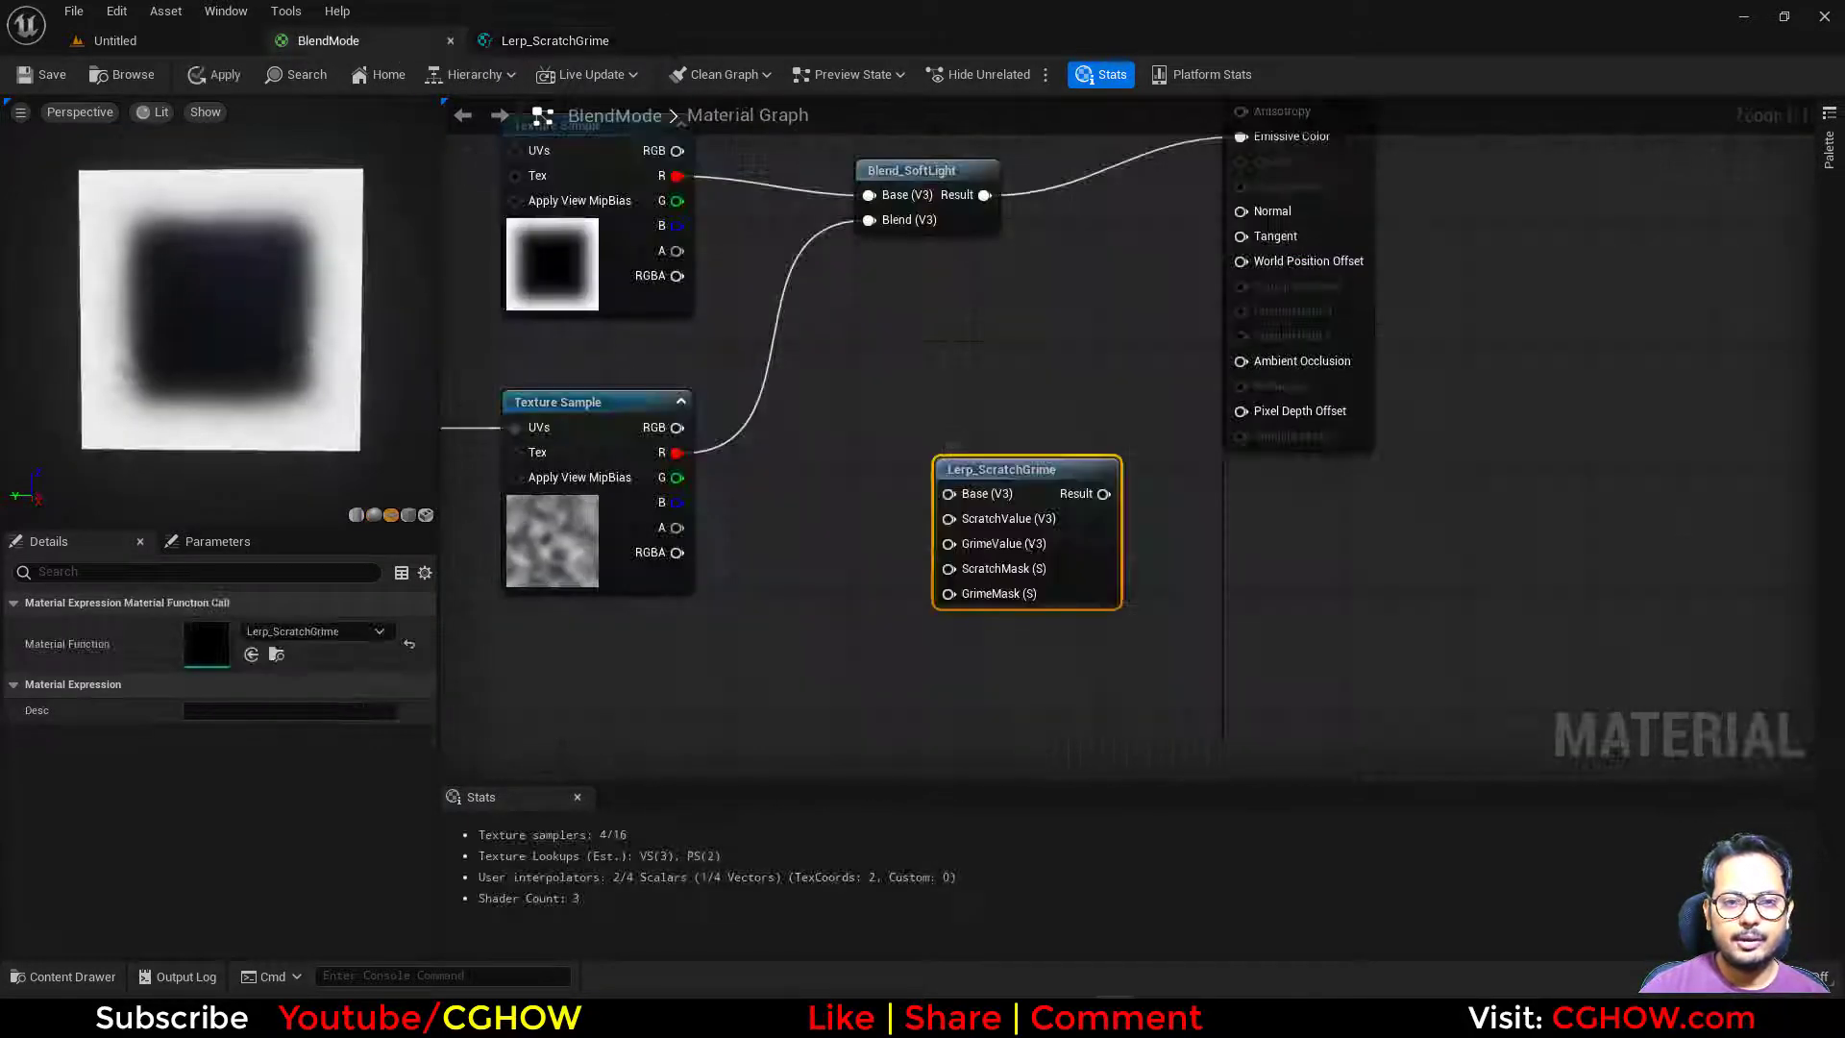
{"action": "right_click_drag", "start_coordinate": [916, 711], "coordinate": [917, 557]}
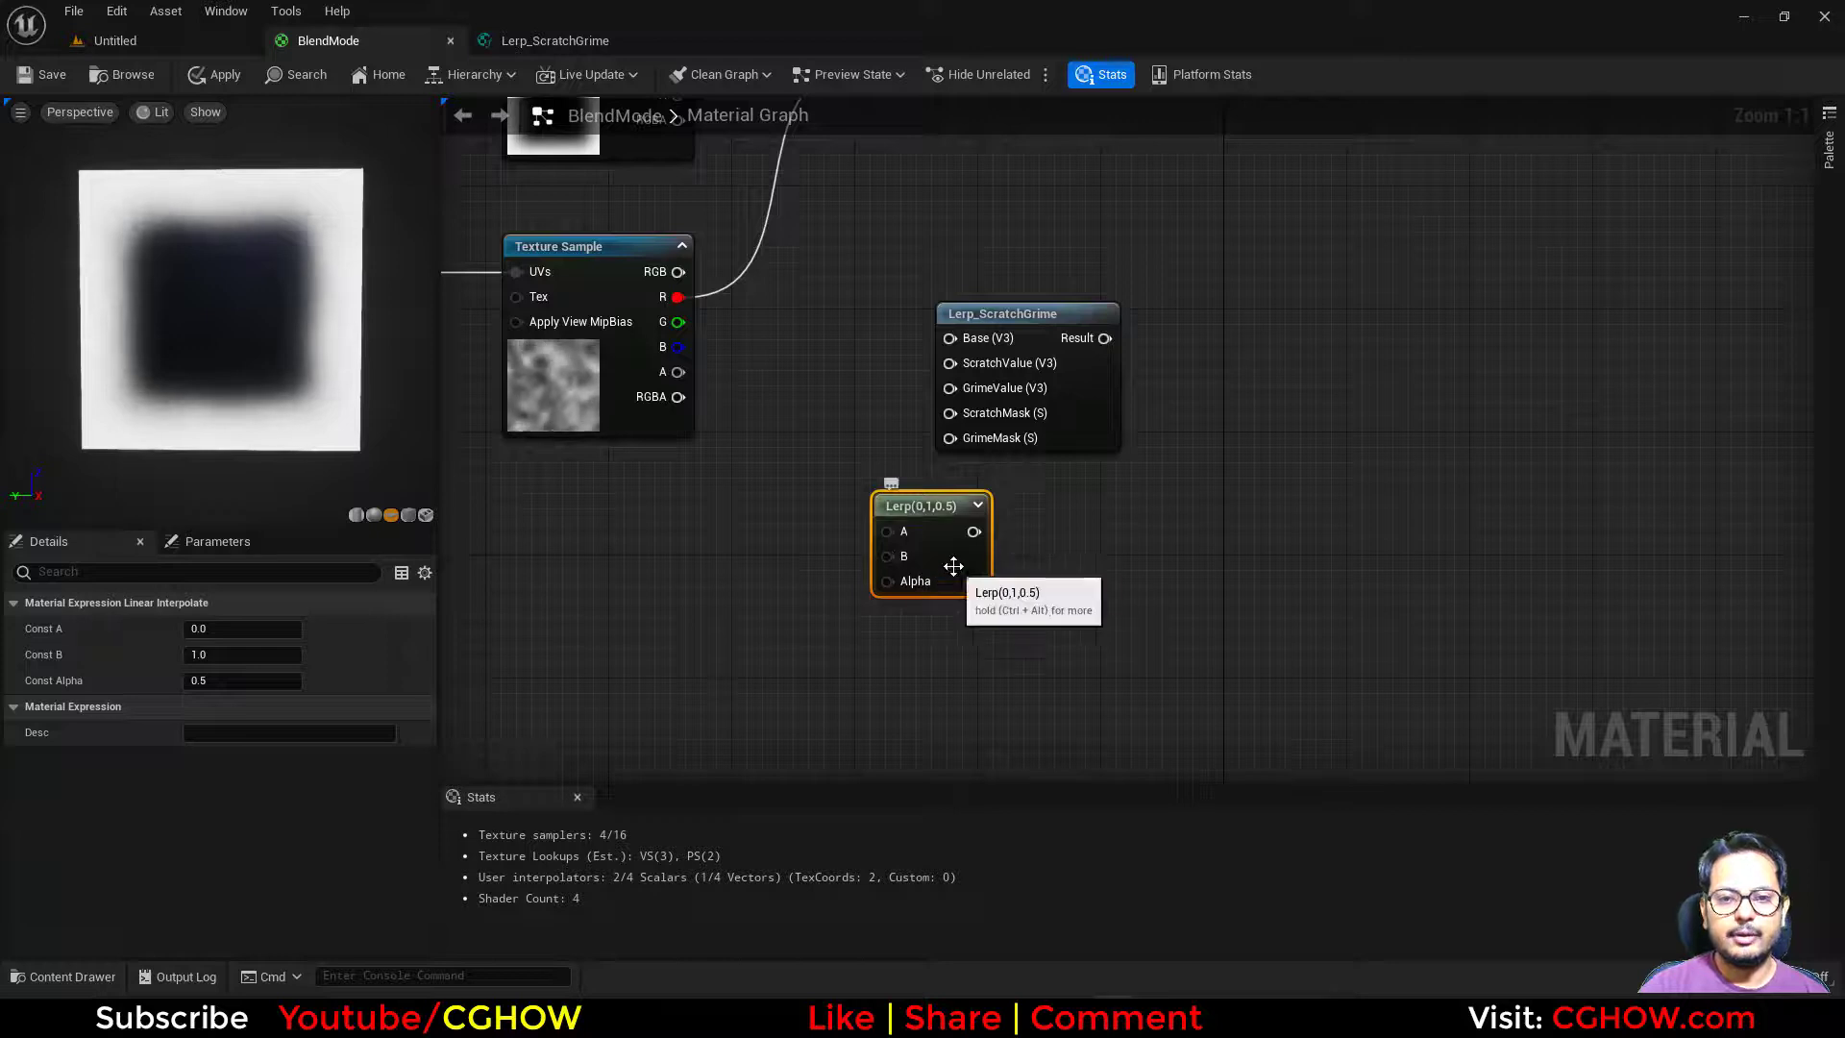
{"action": "left_click_drag", "start_coordinate": [929, 565], "coordinate": [927, 607]}
{"action": "left_click_drag", "start_coordinate": [740, 532], "coordinate": [749, 509]}
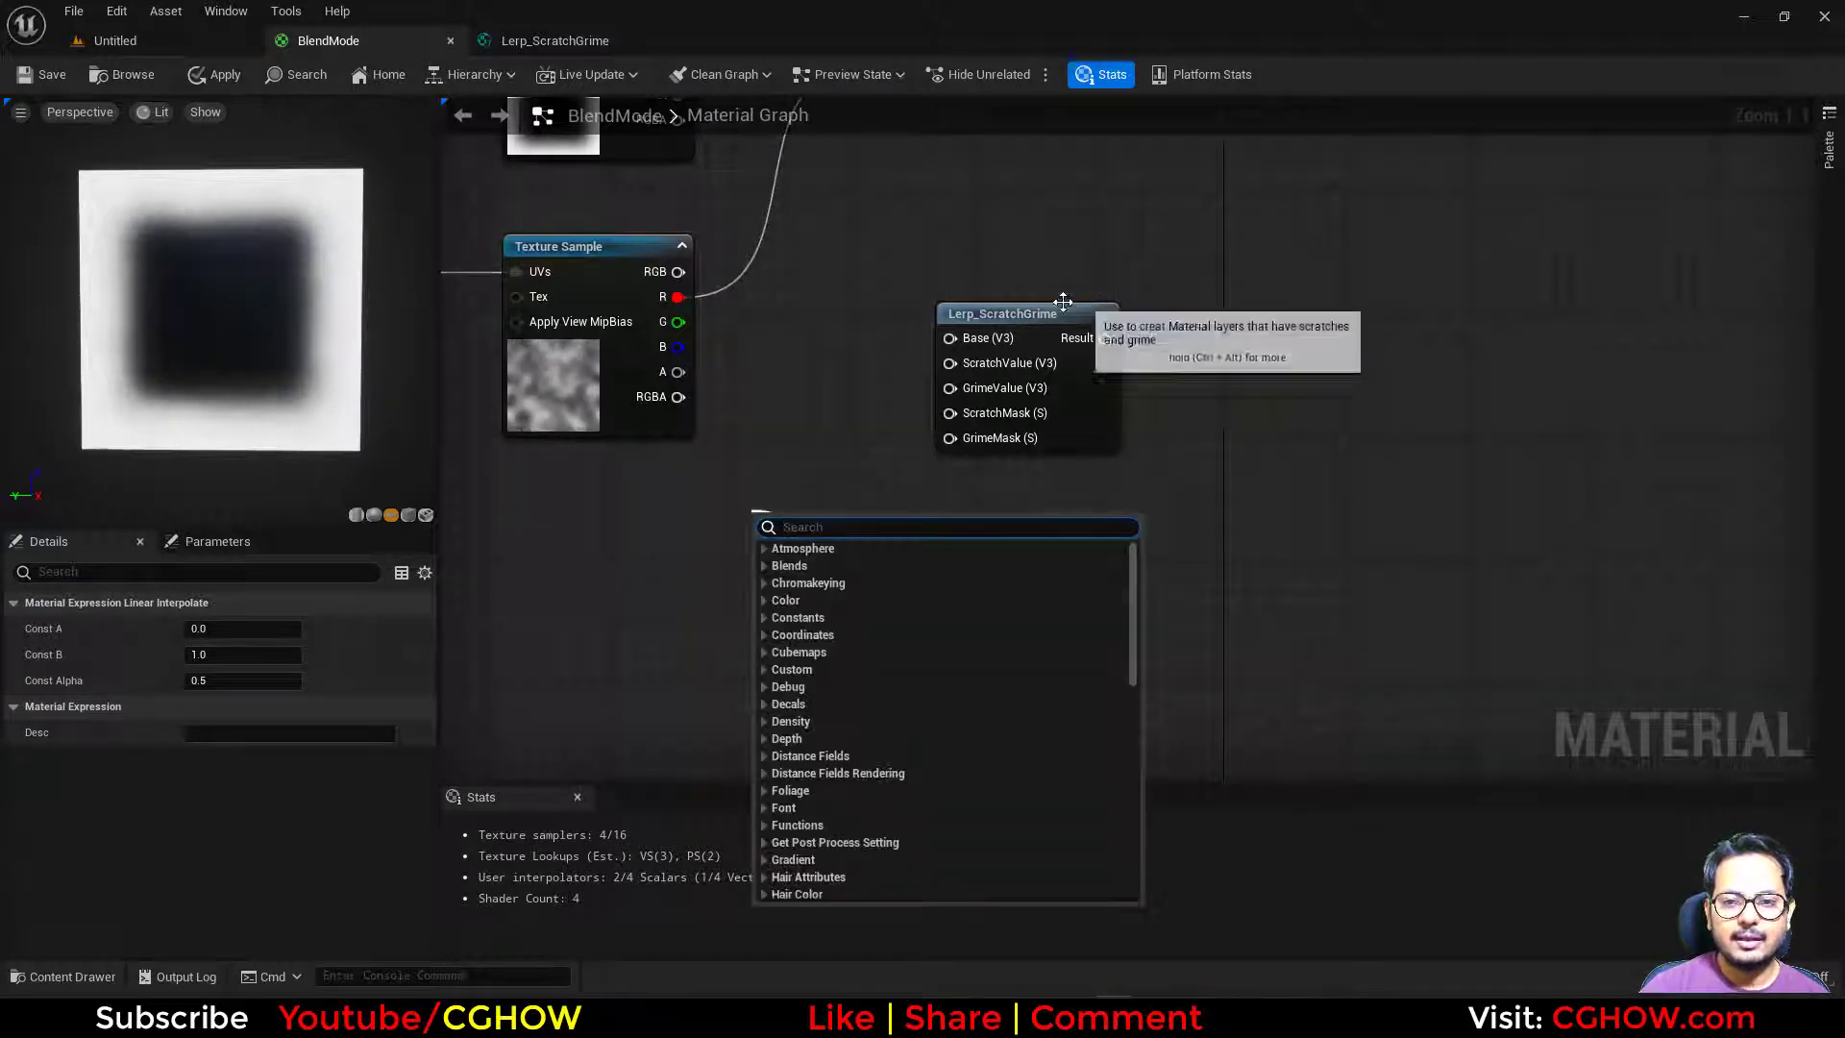
{"action": "left_click", "coordinate": [659, 666]}
{"action": "left_click_drag", "start_coordinate": [924, 626], "coordinate": [824, 611]}
{"action": "left_click", "coordinate": [804, 632]}
{"action": "left_click", "coordinate": [711, 585]}
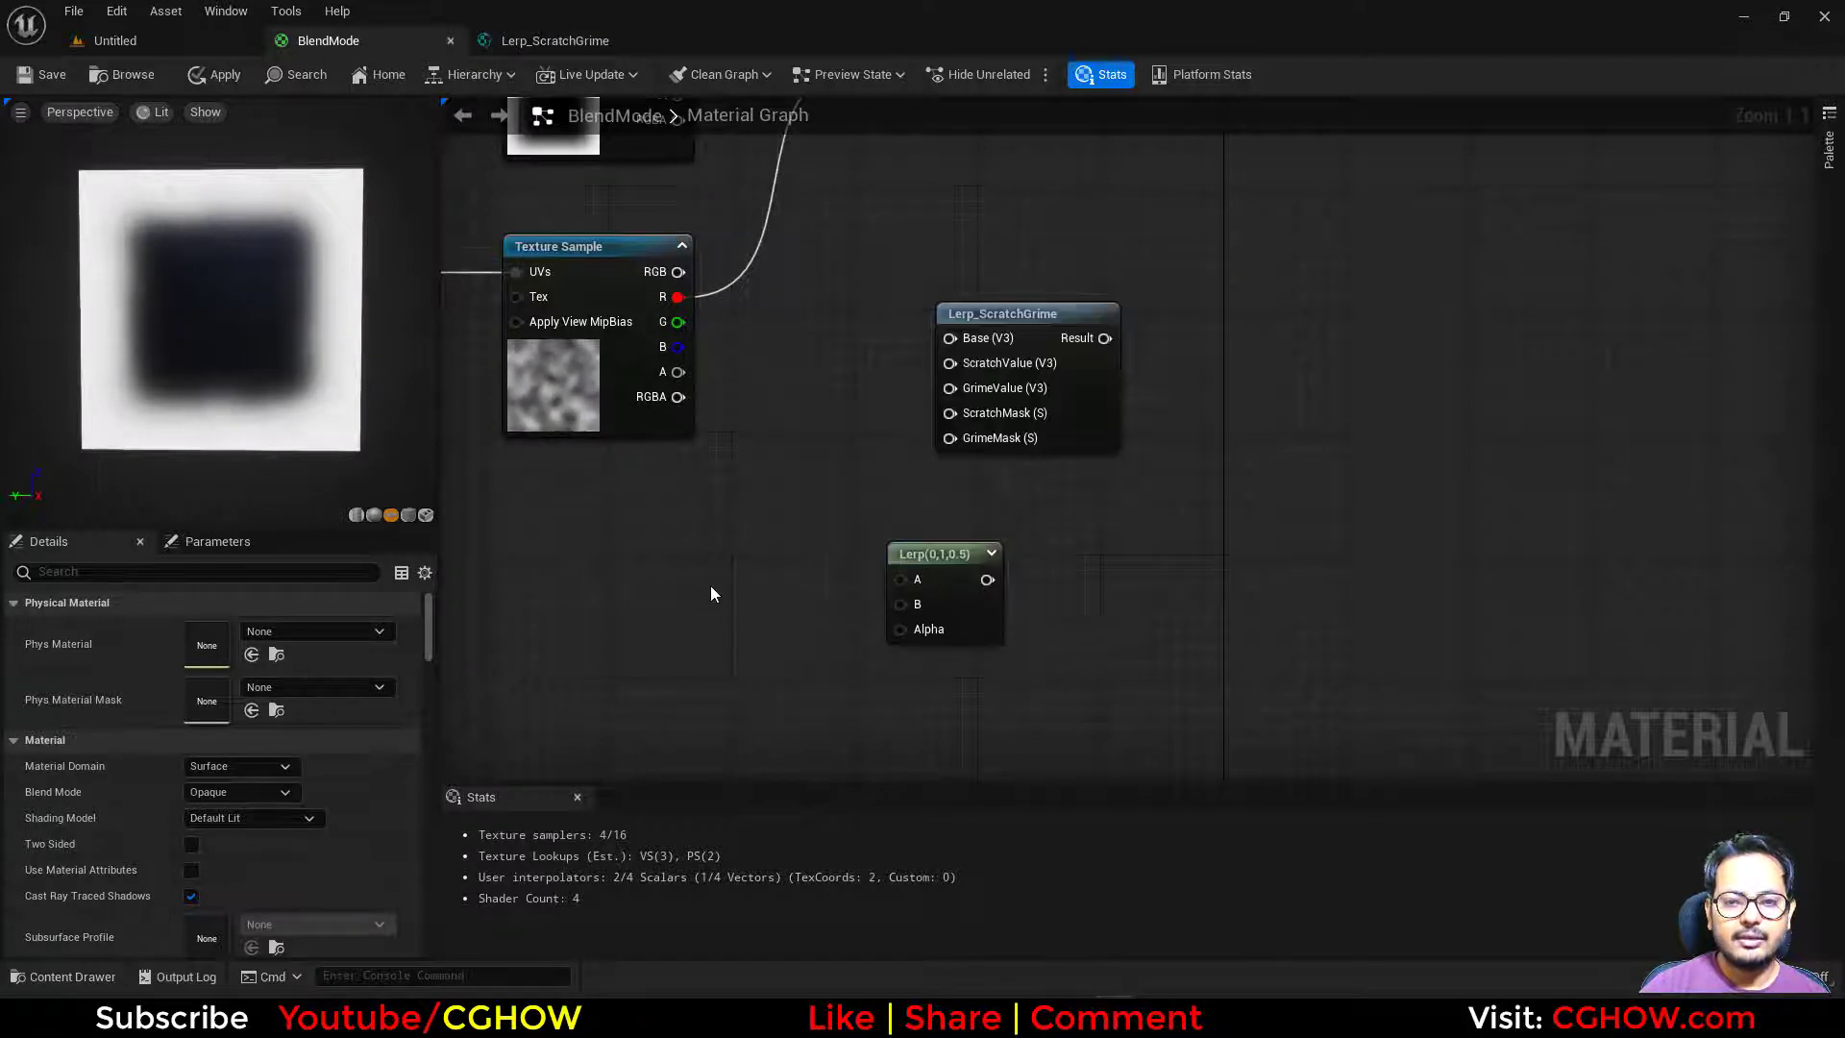
{"action": "left_click", "coordinate": [951, 589]}
{"action": "key", "text": "Delete"}
Add a Constant3Vector beside the Lerp_ScratchGrime node and set its colour to dark red, with R 0.114583 and G and B 0.005968.
{"action": "left_click_drag", "start_coordinate": [1074, 385], "coordinate": [1055, 394]}
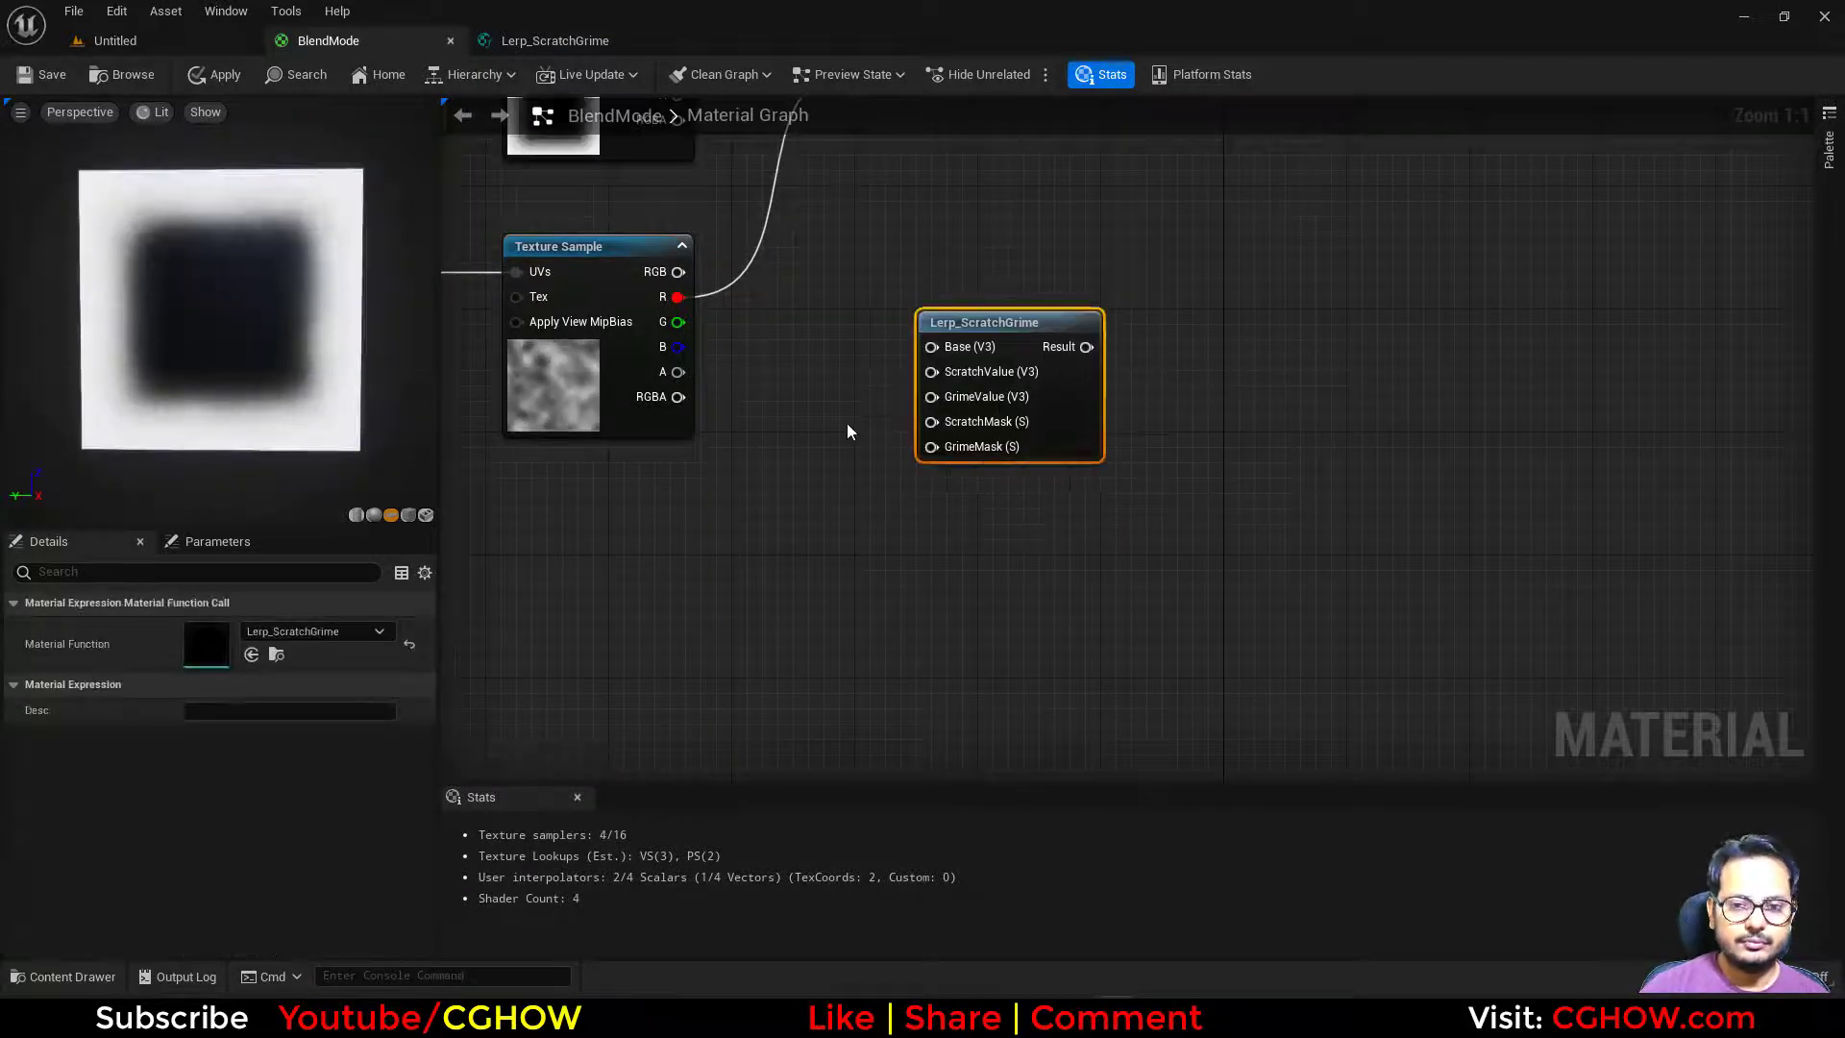
{"action": "right_click_drag", "start_coordinate": [846, 422], "coordinate": [836, 592]}
{"action": "left_click", "coordinate": [832, 555]}
{"action": "key", "text": "3"}
{"action": "left_click", "coordinate": [833, 486]}
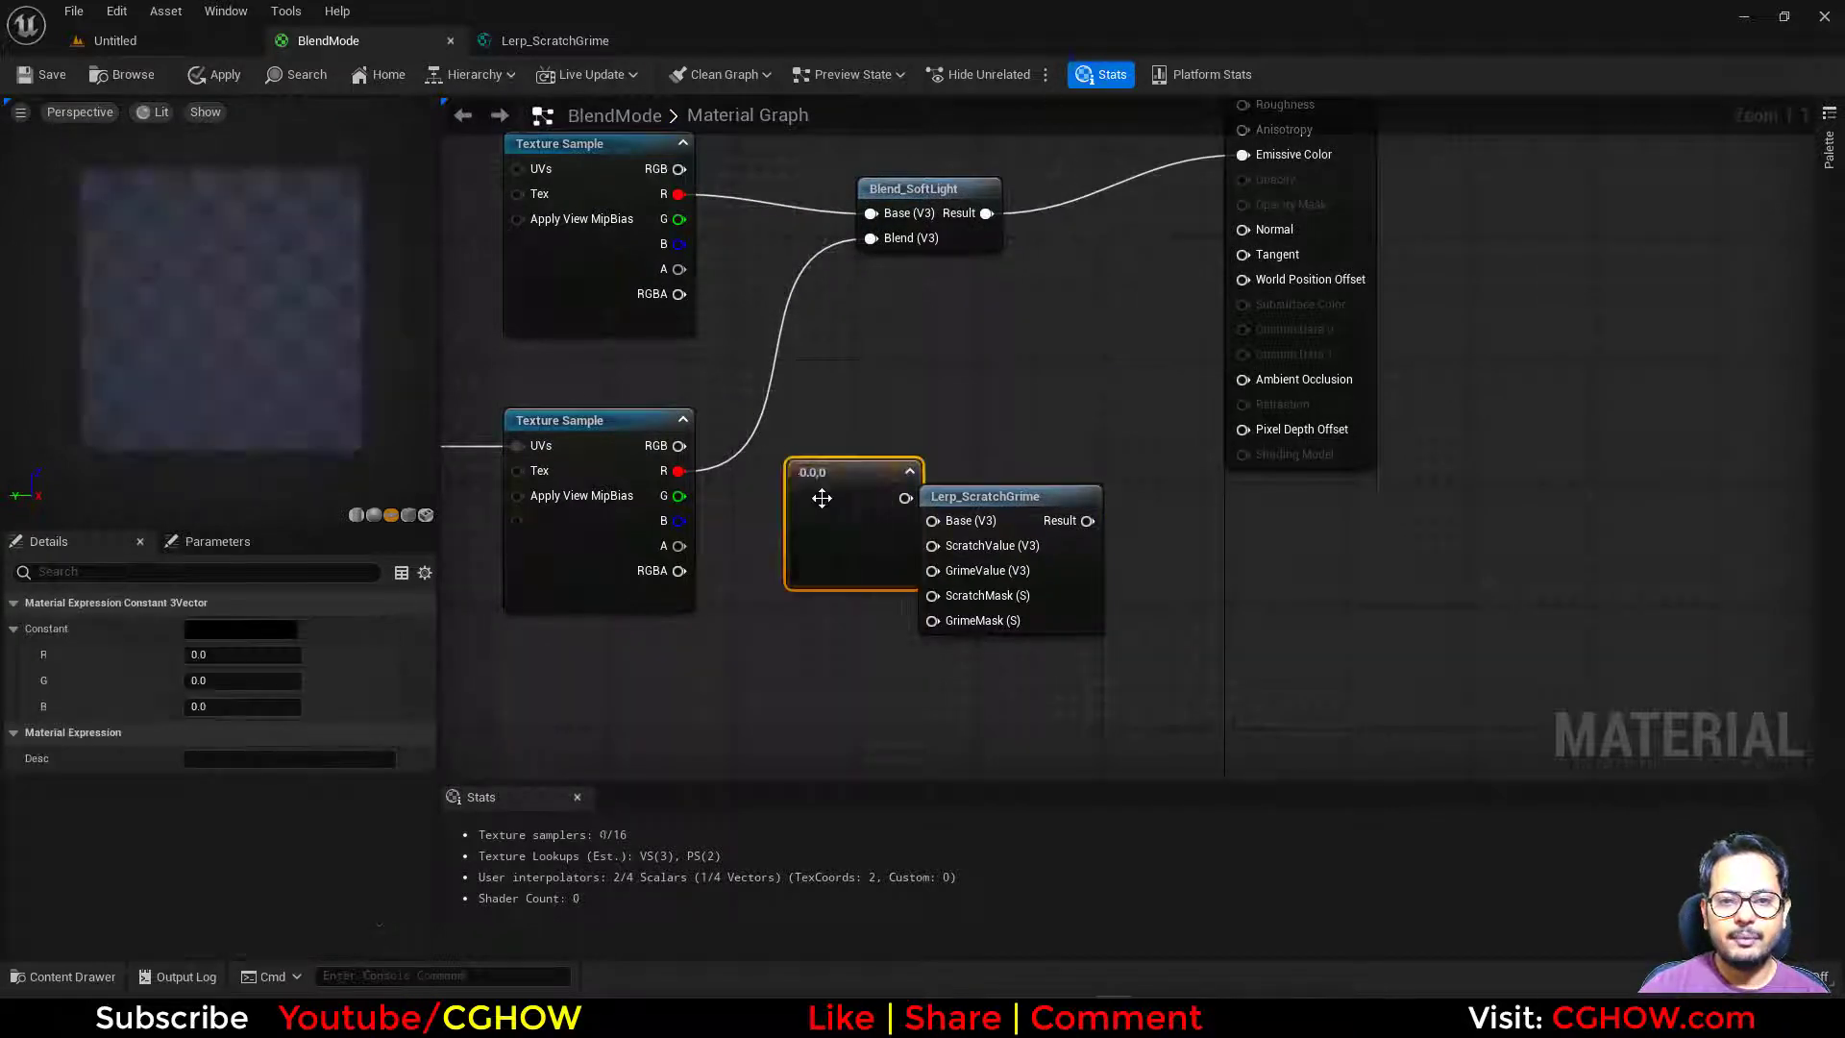
{"action": "double_click", "coordinate": [825, 528]}
{"action": "left_click", "coordinate": [1099, 597]}
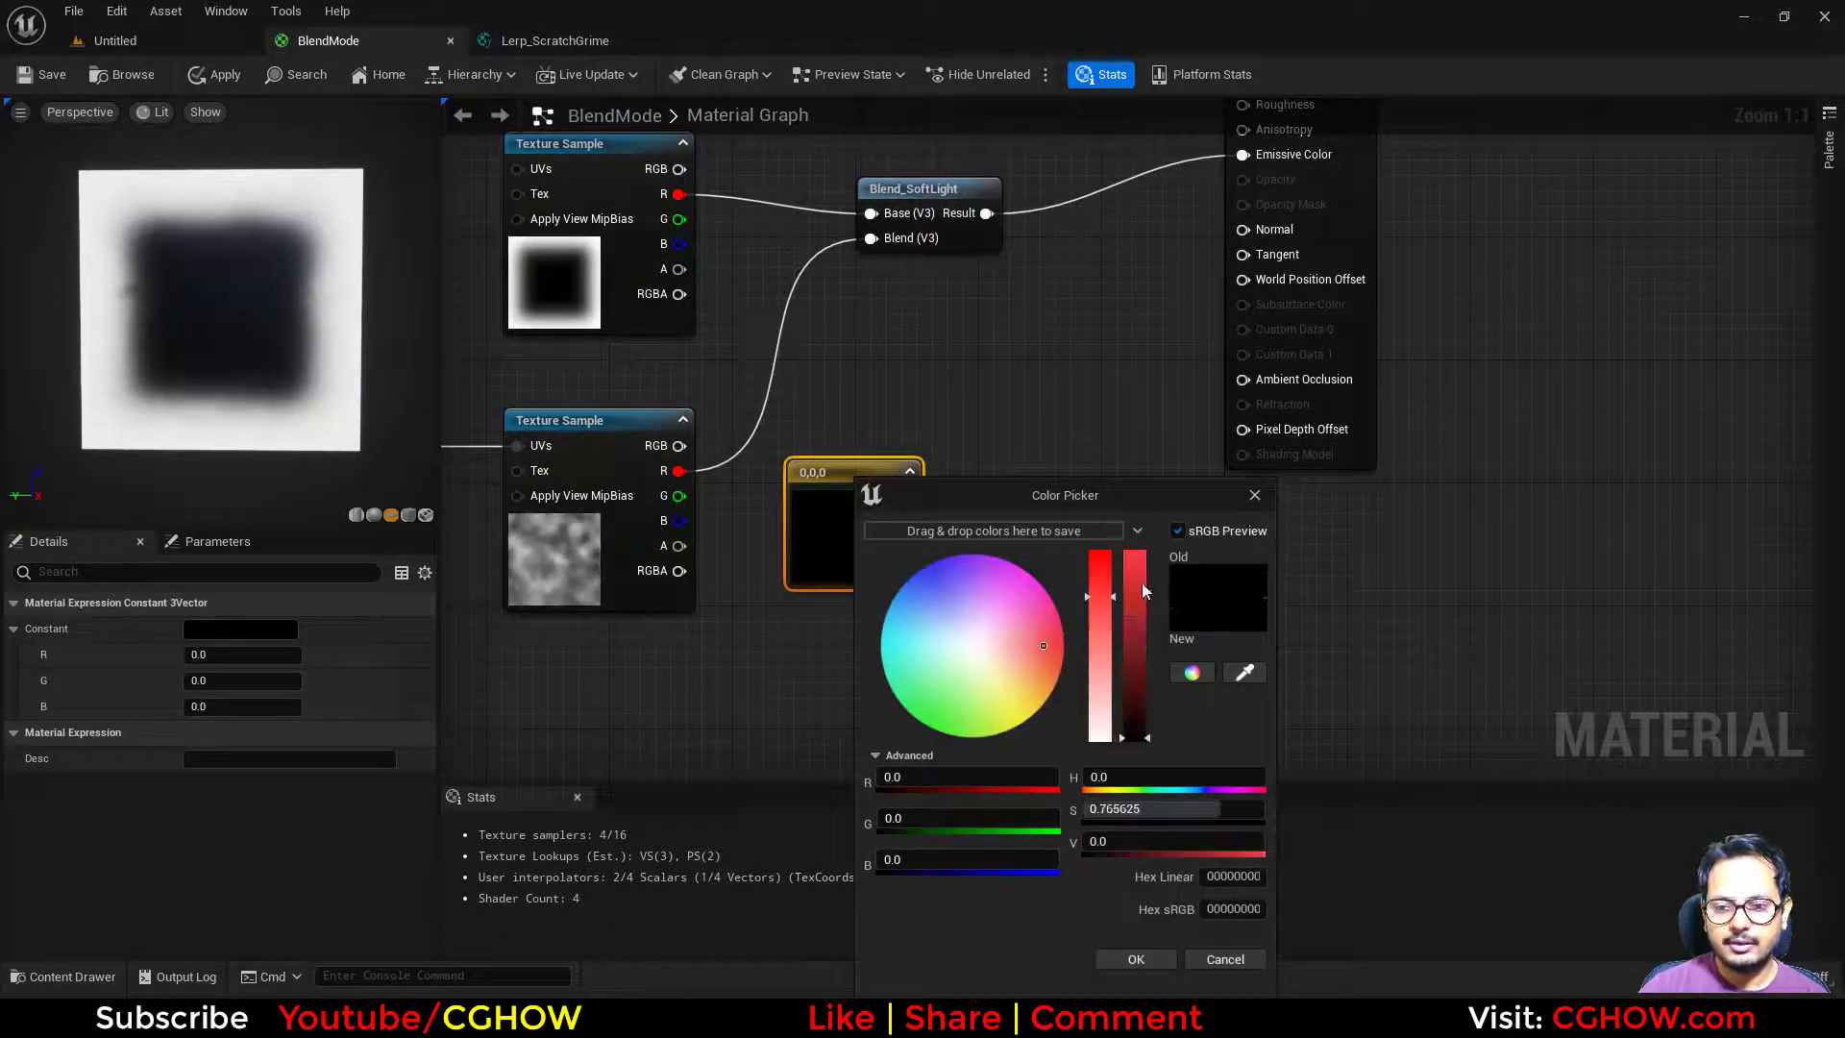
{"action": "left_click_drag", "start_coordinate": [1137, 649], "coordinate": [1136, 717]}
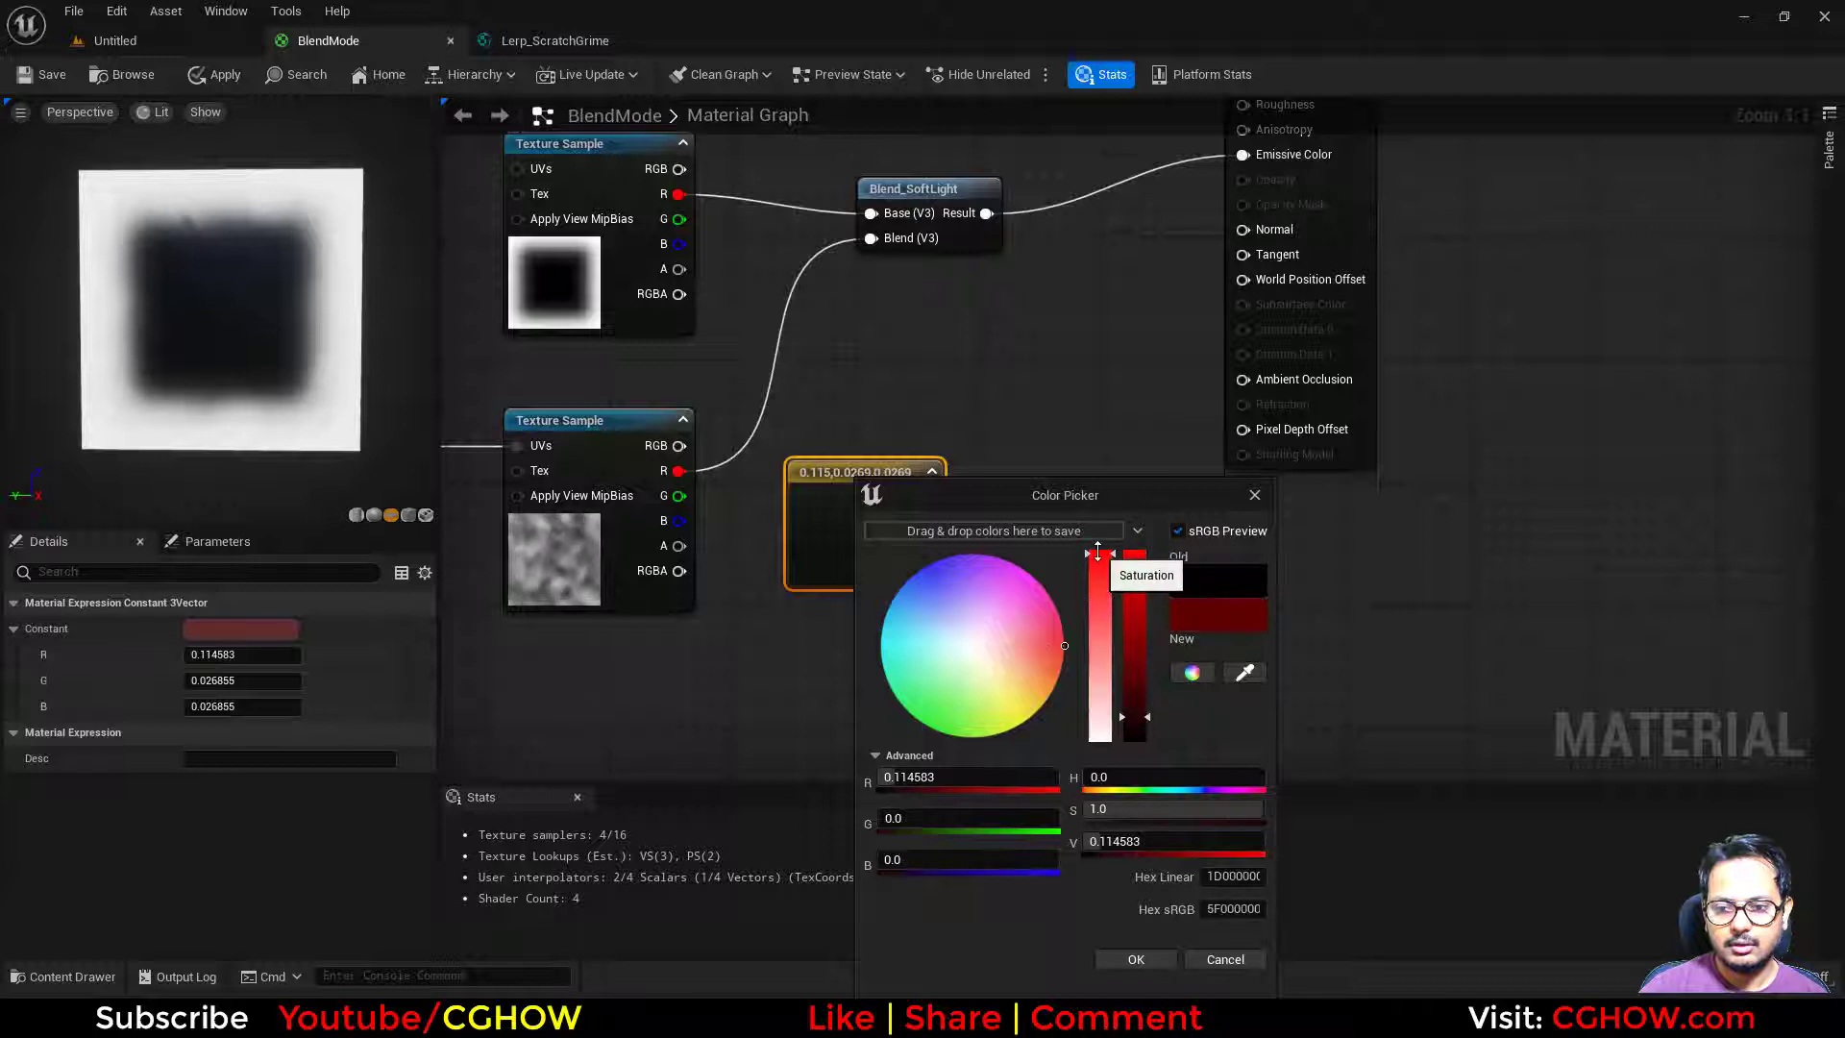
{"action": "left_click", "coordinate": [1136, 959]}
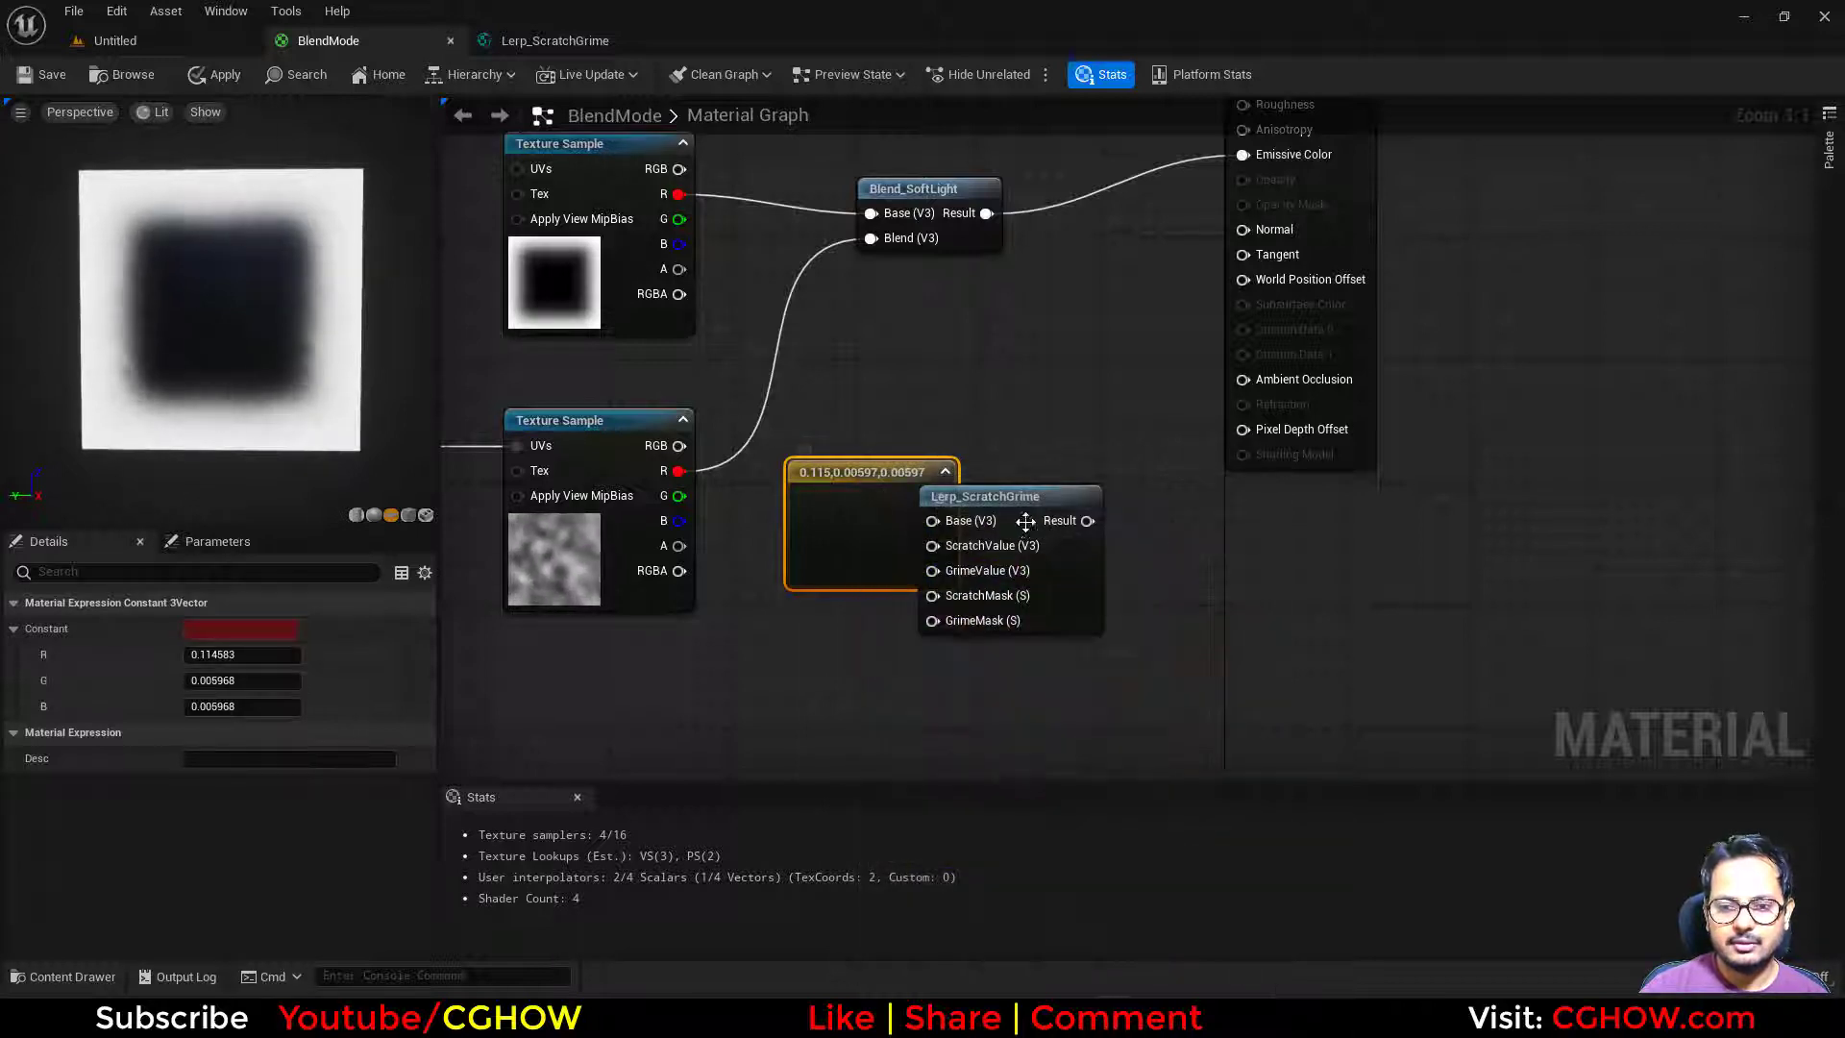
Connect the red constant to Lerp_ScratchGrime's Base, its Result to Emissive Color, and the panning noise texture's R output to ScratchValue.
{"action": "left_click", "coordinate": [1055, 495]}
{"action": "left_click_drag", "start_coordinate": [937, 498], "coordinate": [1027, 504]}
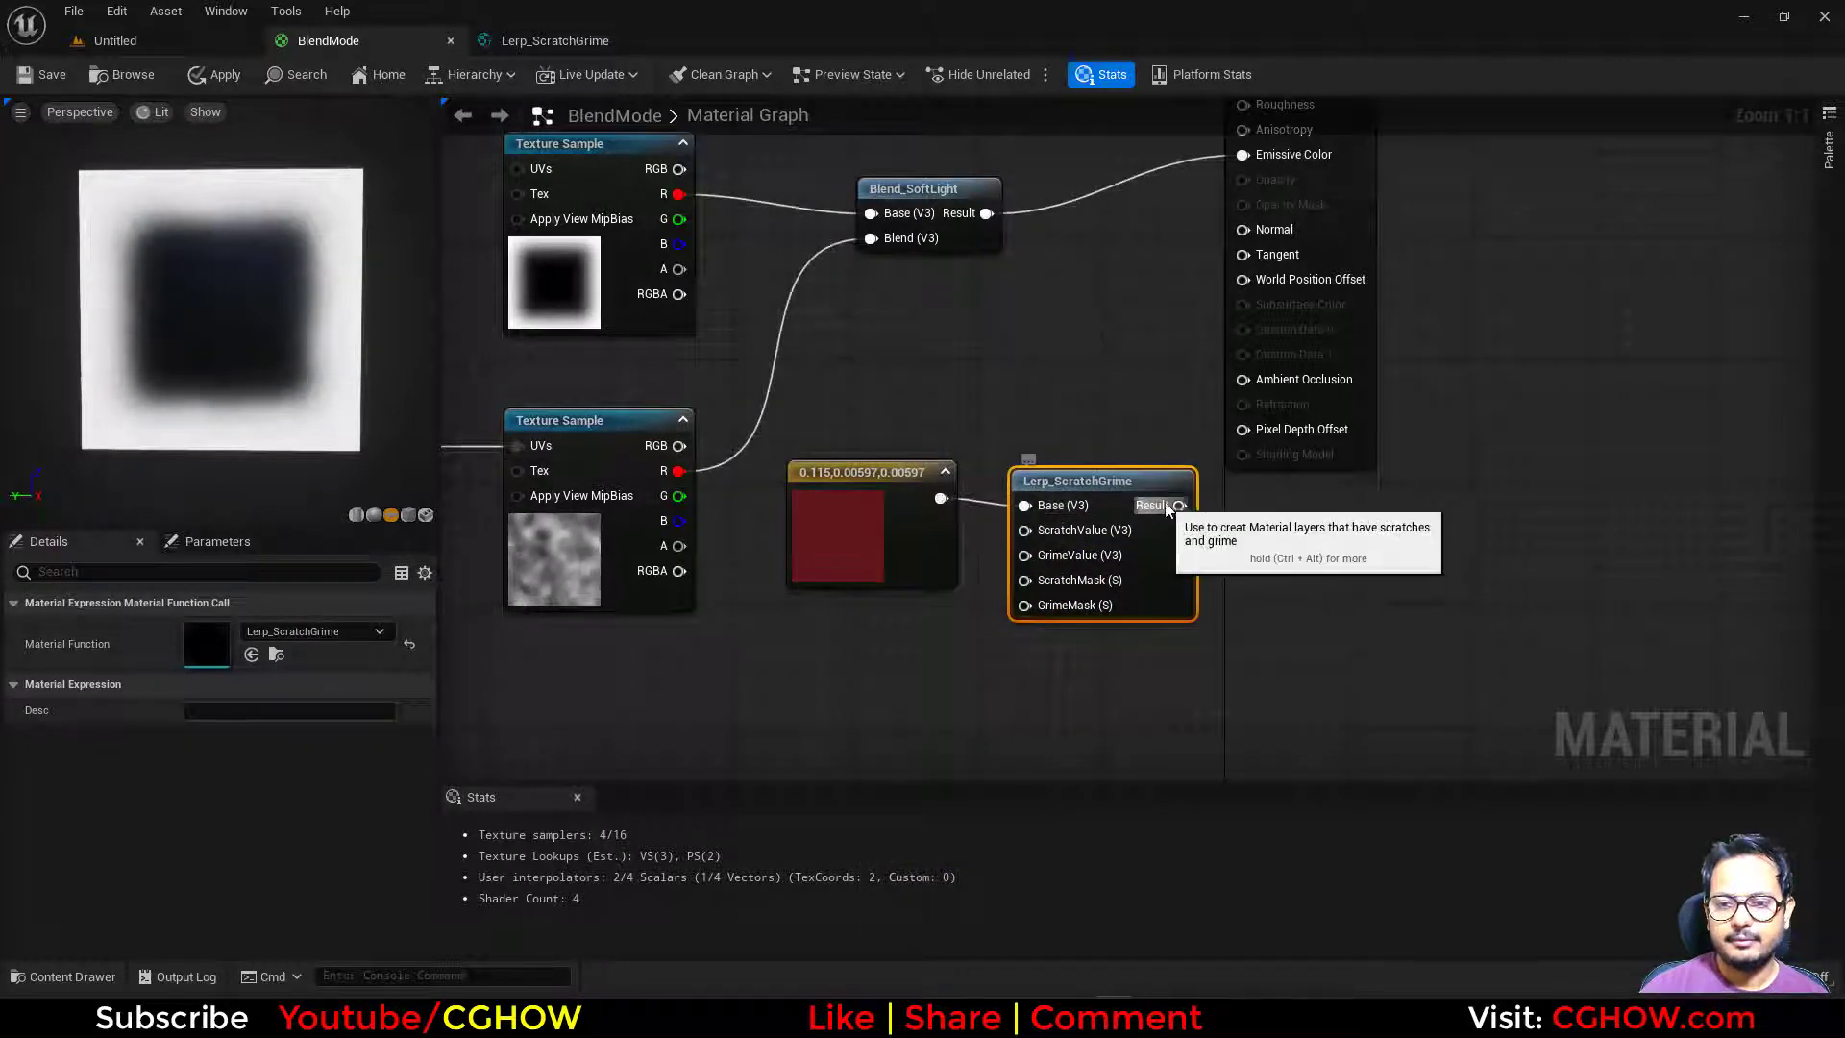
{"action": "left_click_drag", "start_coordinate": [1180, 505], "coordinate": [1245, 156]}
{"action": "left_click_drag", "start_coordinate": [1143, 615], "coordinate": [1159, 646]}
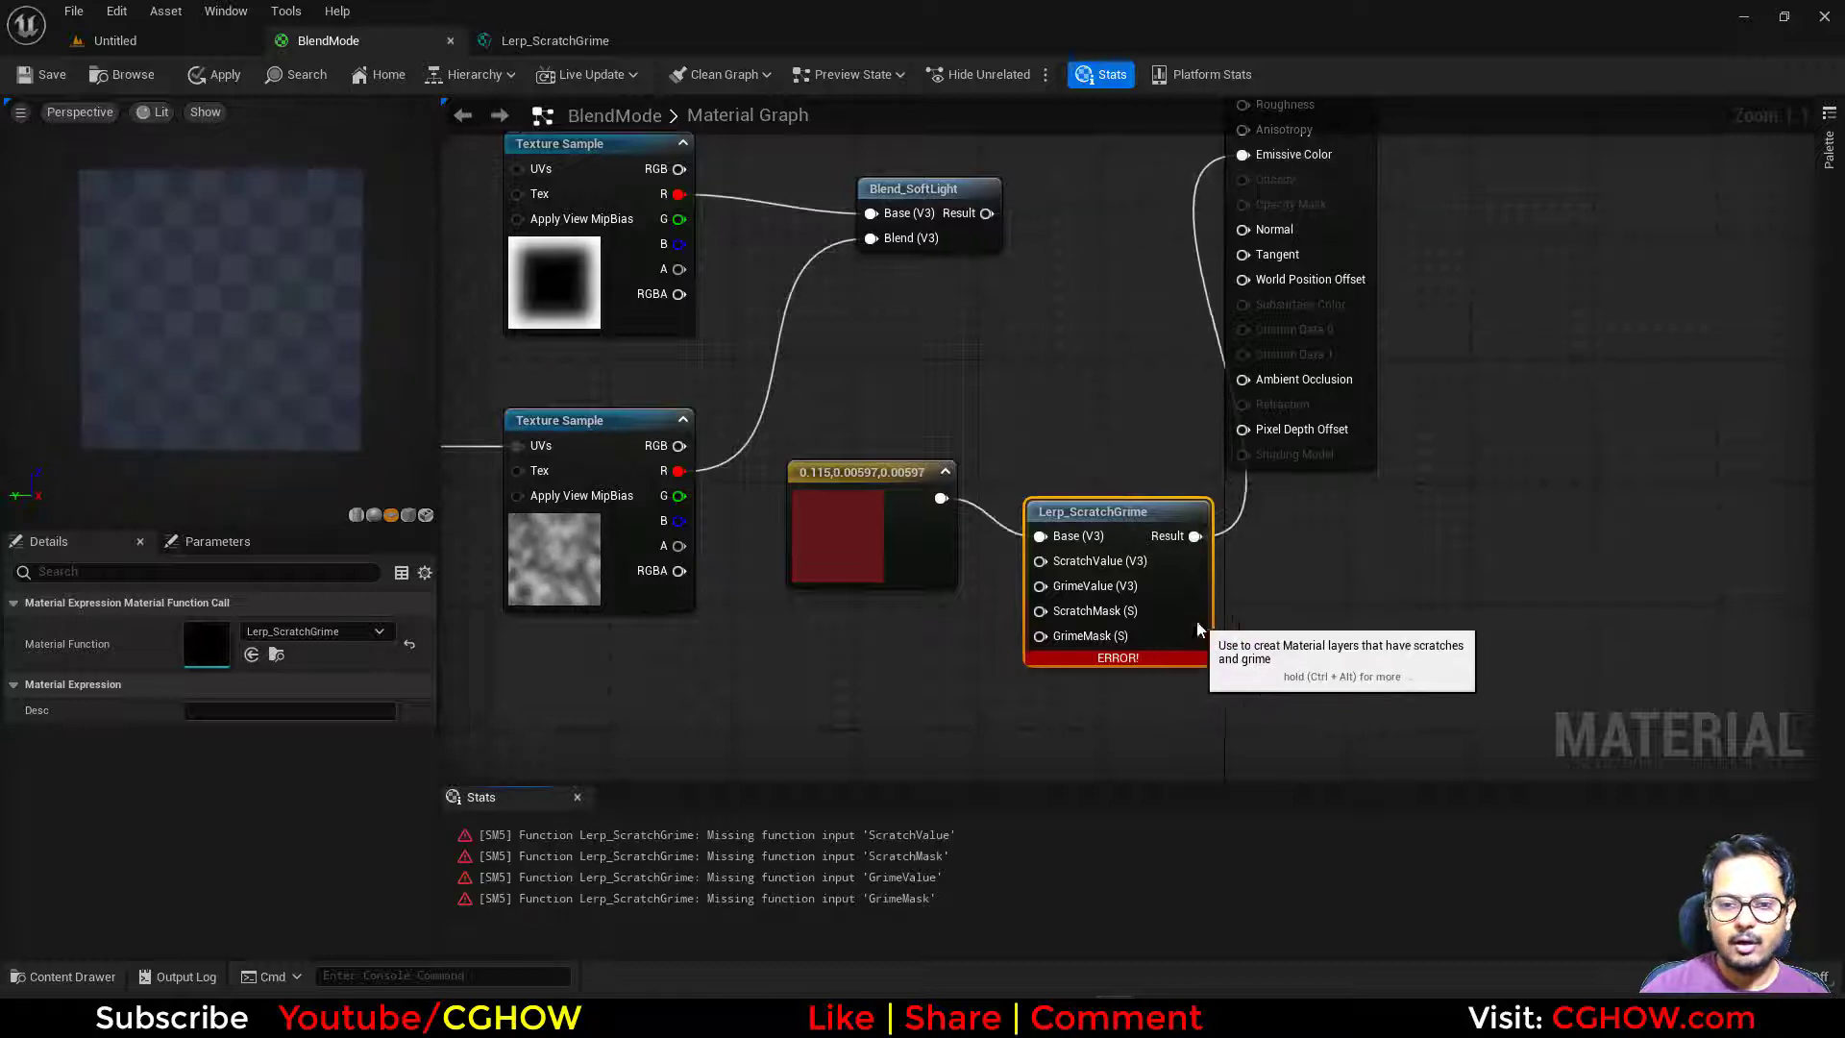
{"action": "left_click_drag", "start_coordinate": [679, 470], "coordinate": [909, 597]}
{"action": "left_click_drag", "start_coordinate": [1030, 569], "coordinate": [1040, 561]}
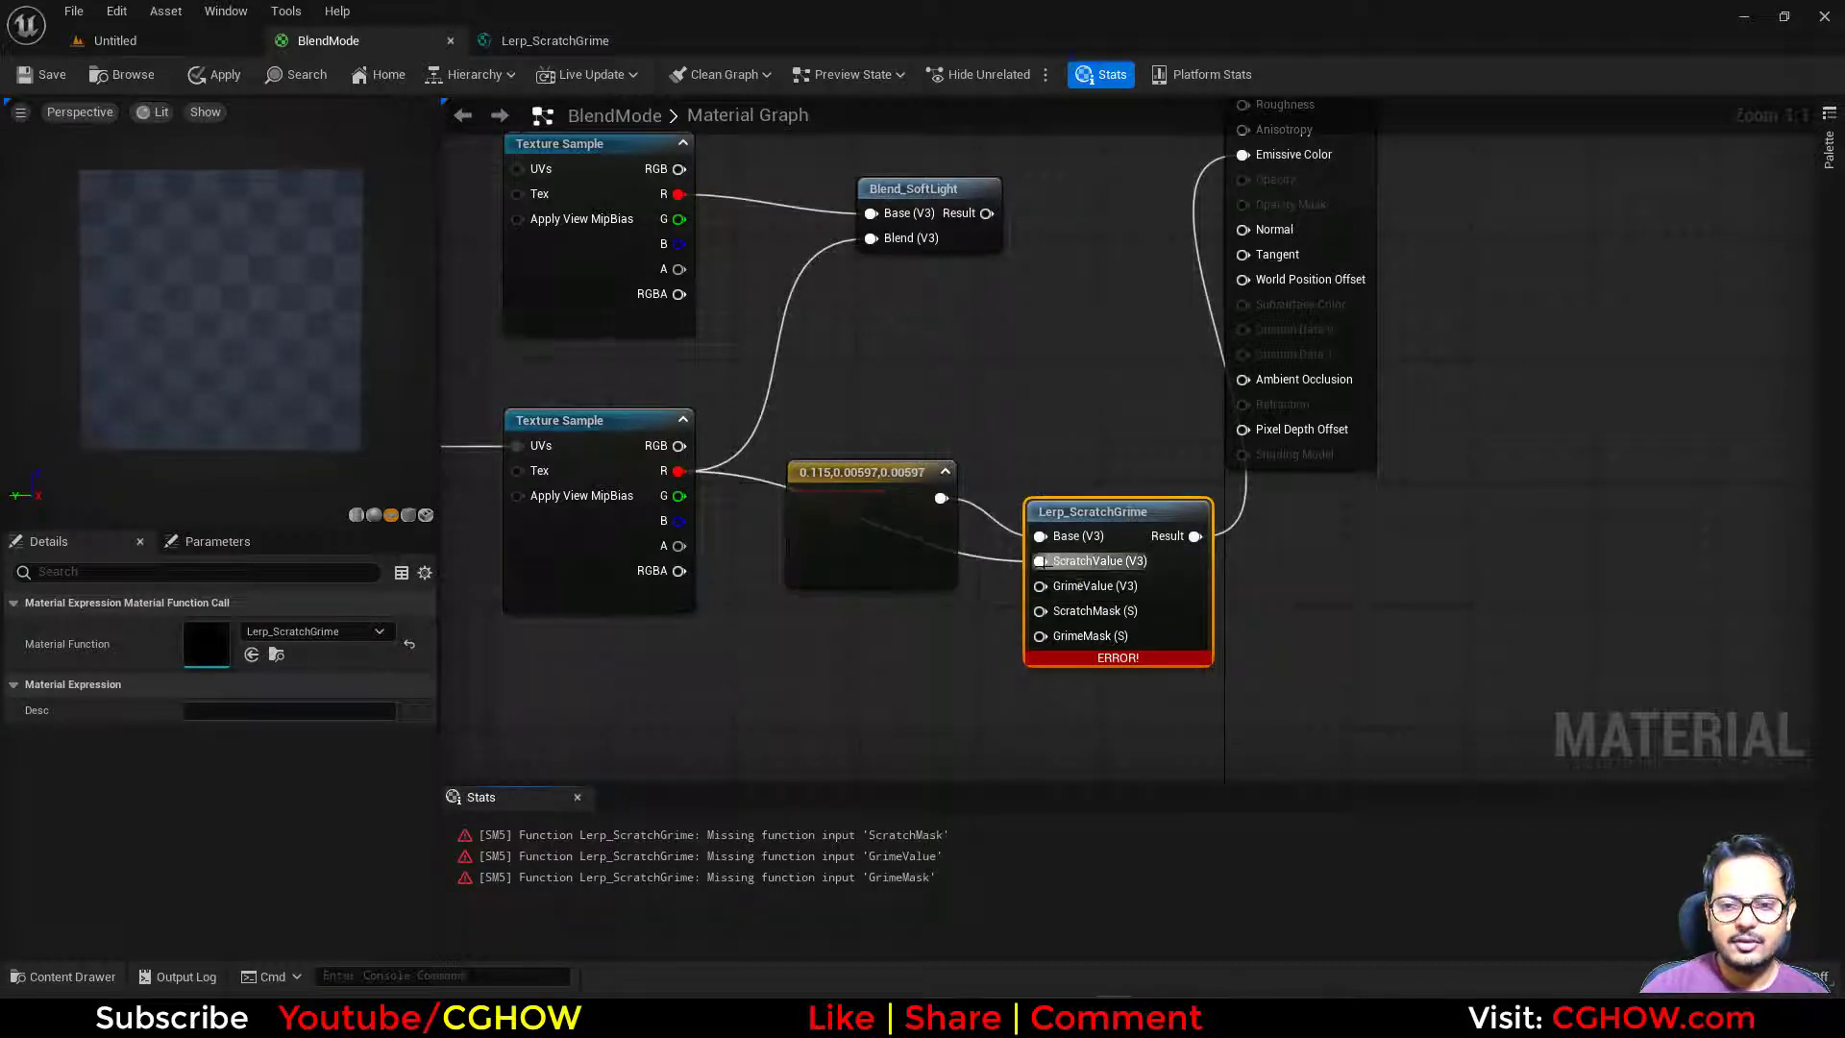
Bring the black-and-white vein texture named 1 from the Content folder into the BlendMode graph and connect its R output to GrimeValue.
{"action": "right_click_drag", "start_coordinate": [733, 588], "coordinate": [770, 472]}
{"action": "left_click", "coordinate": [200, 46]}
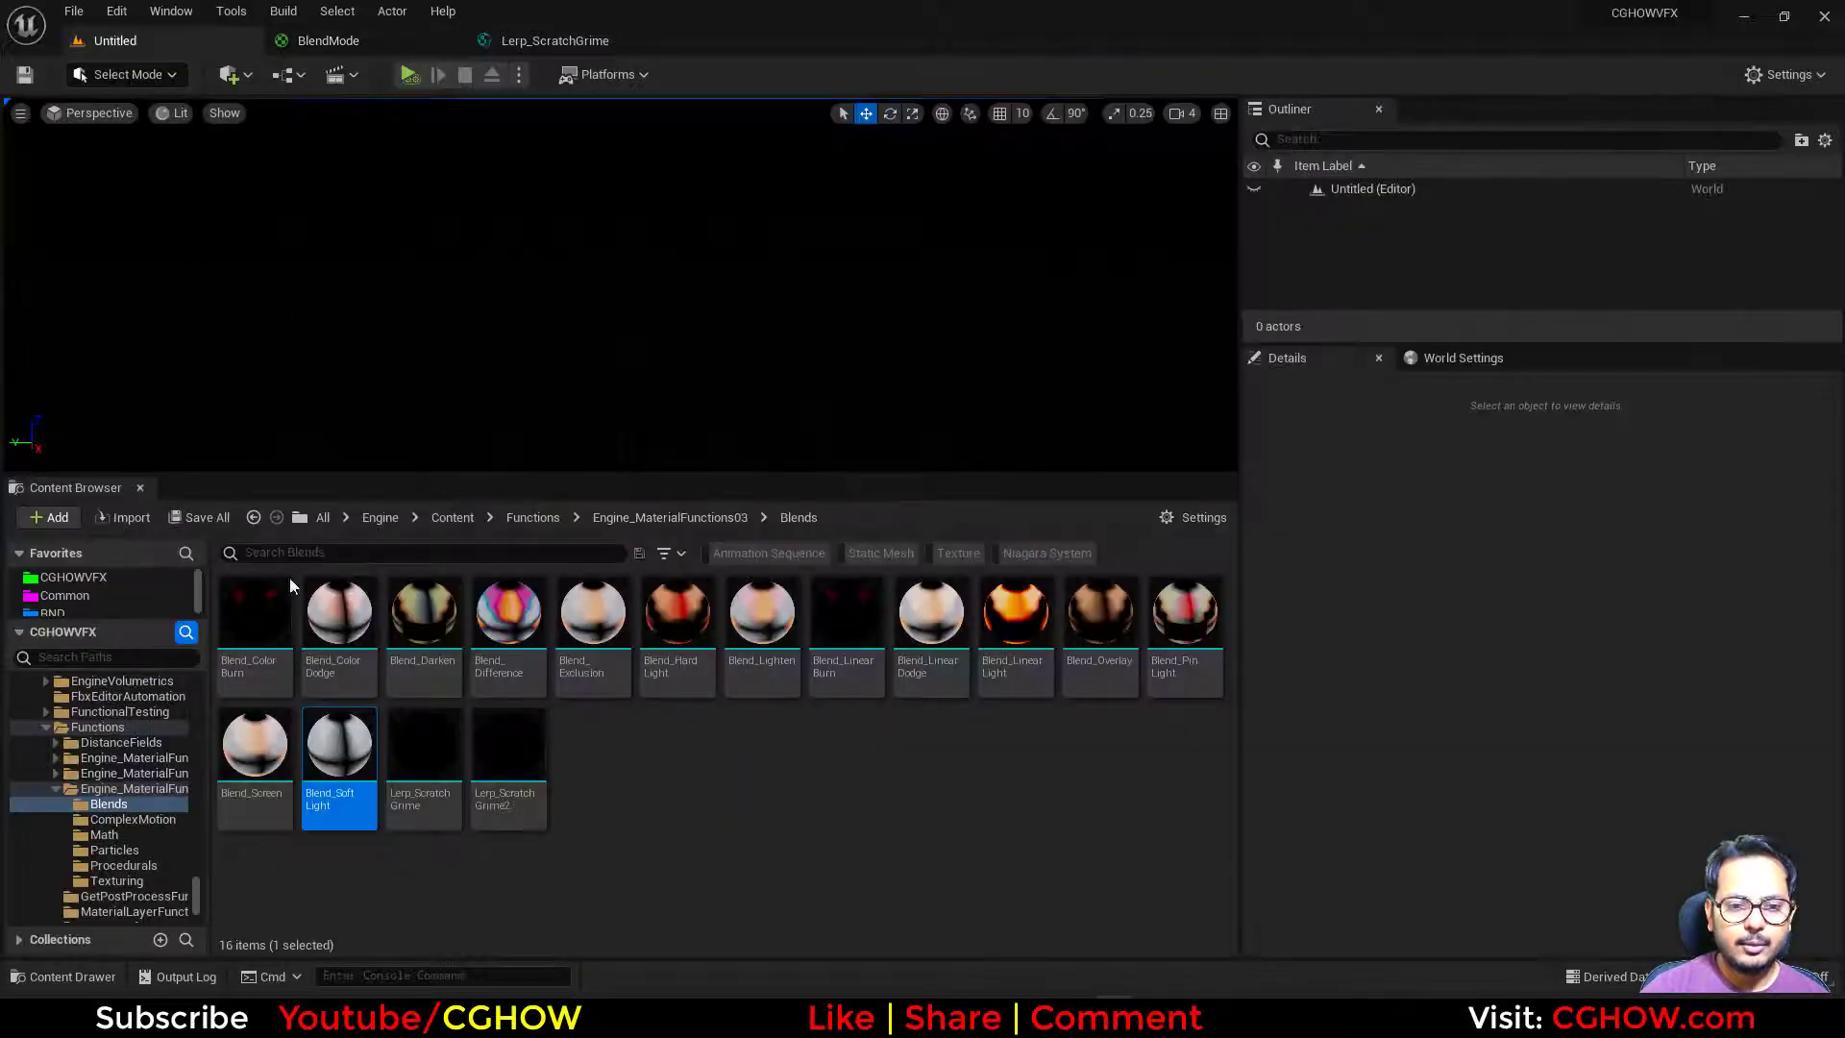
{"action": "scroll", "coordinate": [186, 880], "scroll_direction": "up", "scroll_amount": 2}
{"action": "left_click_drag", "start_coordinate": [199, 868], "coordinate": [198, 669]}
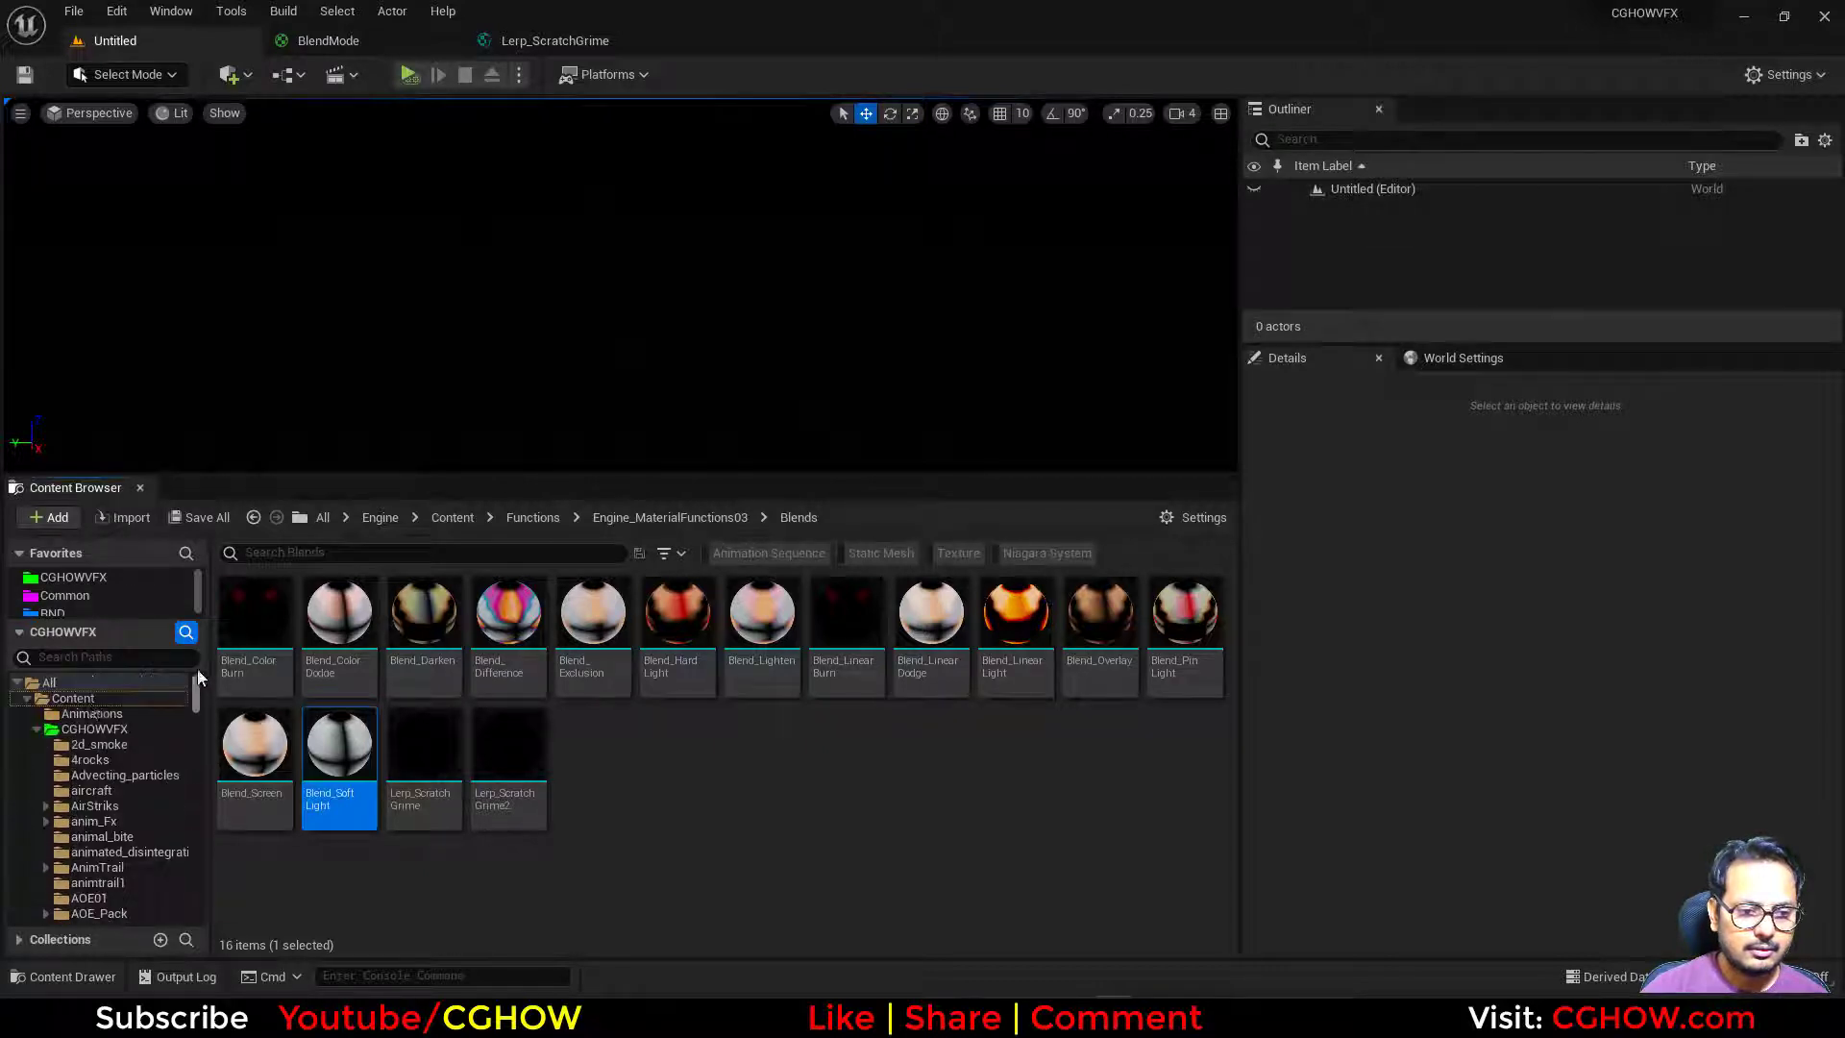
{"action": "left_click", "coordinate": [90, 704]}
{"action": "scroll", "coordinate": [752, 805], "scroll_direction": "down", "scroll_amount": 3}
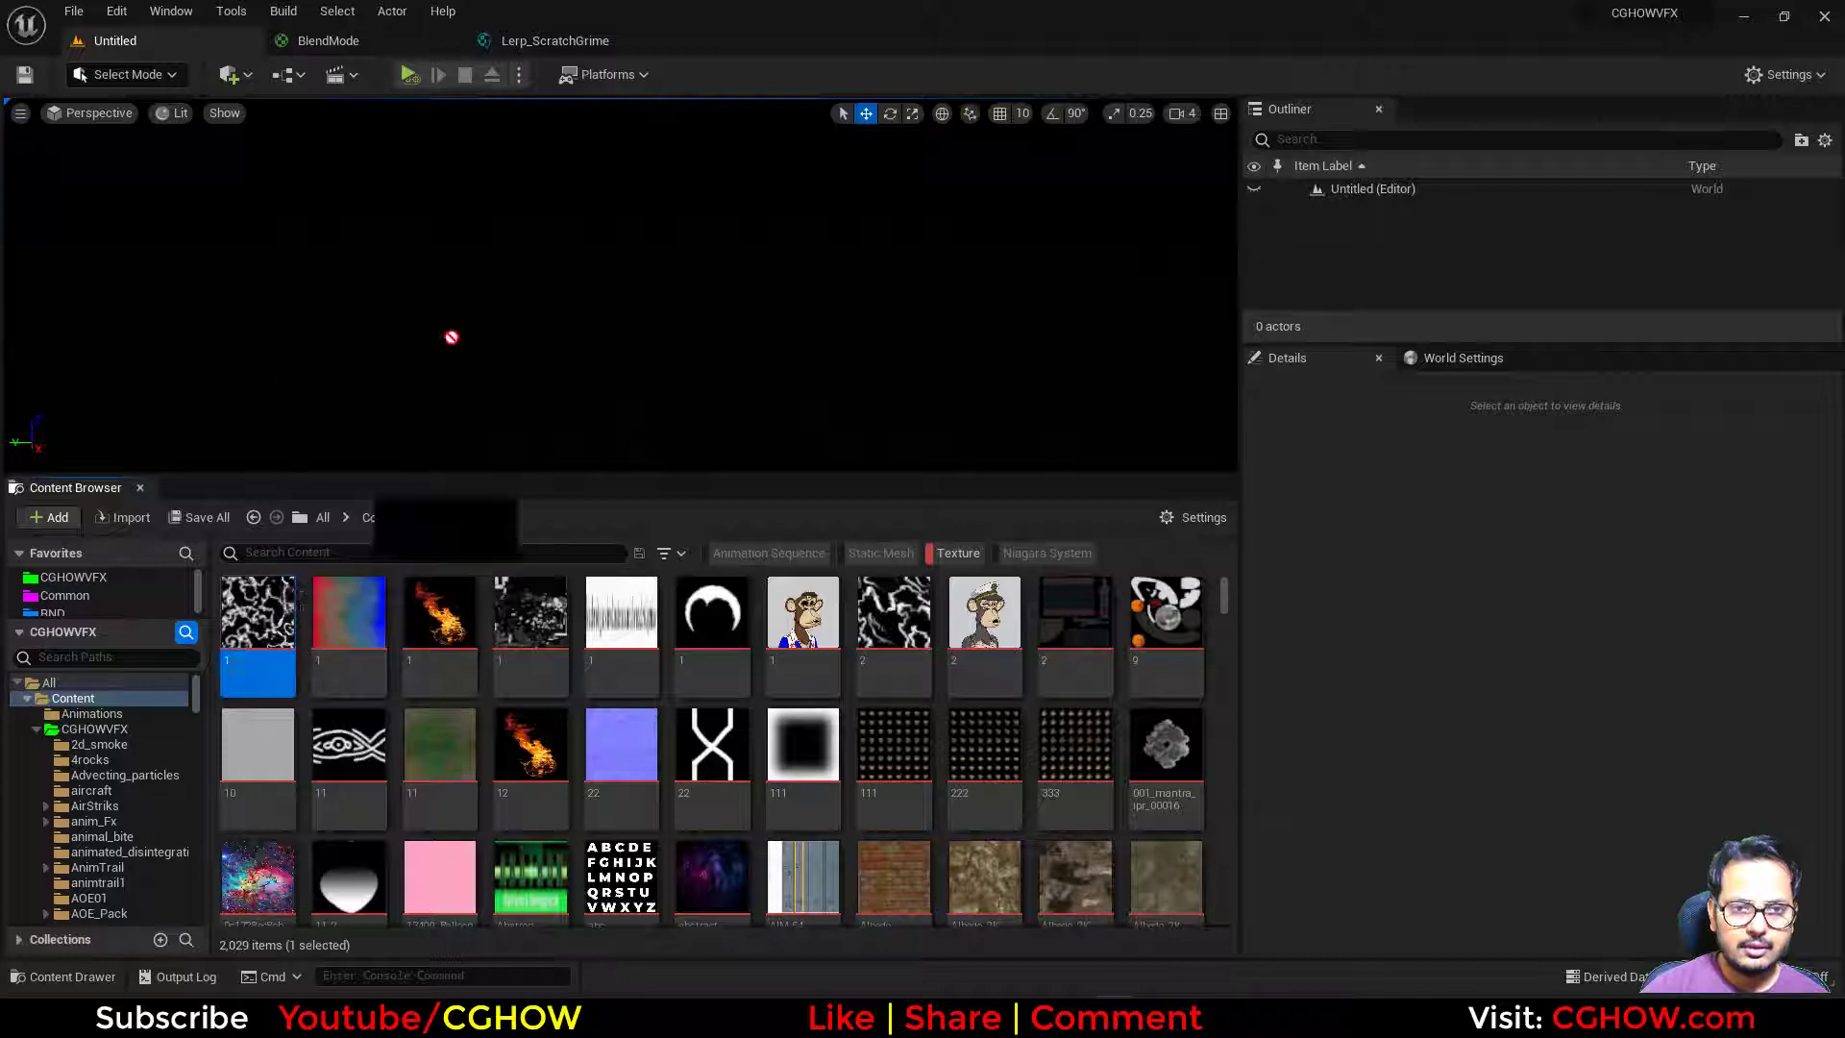
{"action": "left_click_drag", "start_coordinate": [452, 338], "coordinate": [814, 514]}
{"action": "left_click_drag", "start_coordinate": [990, 577], "coordinate": [1076, 469]}
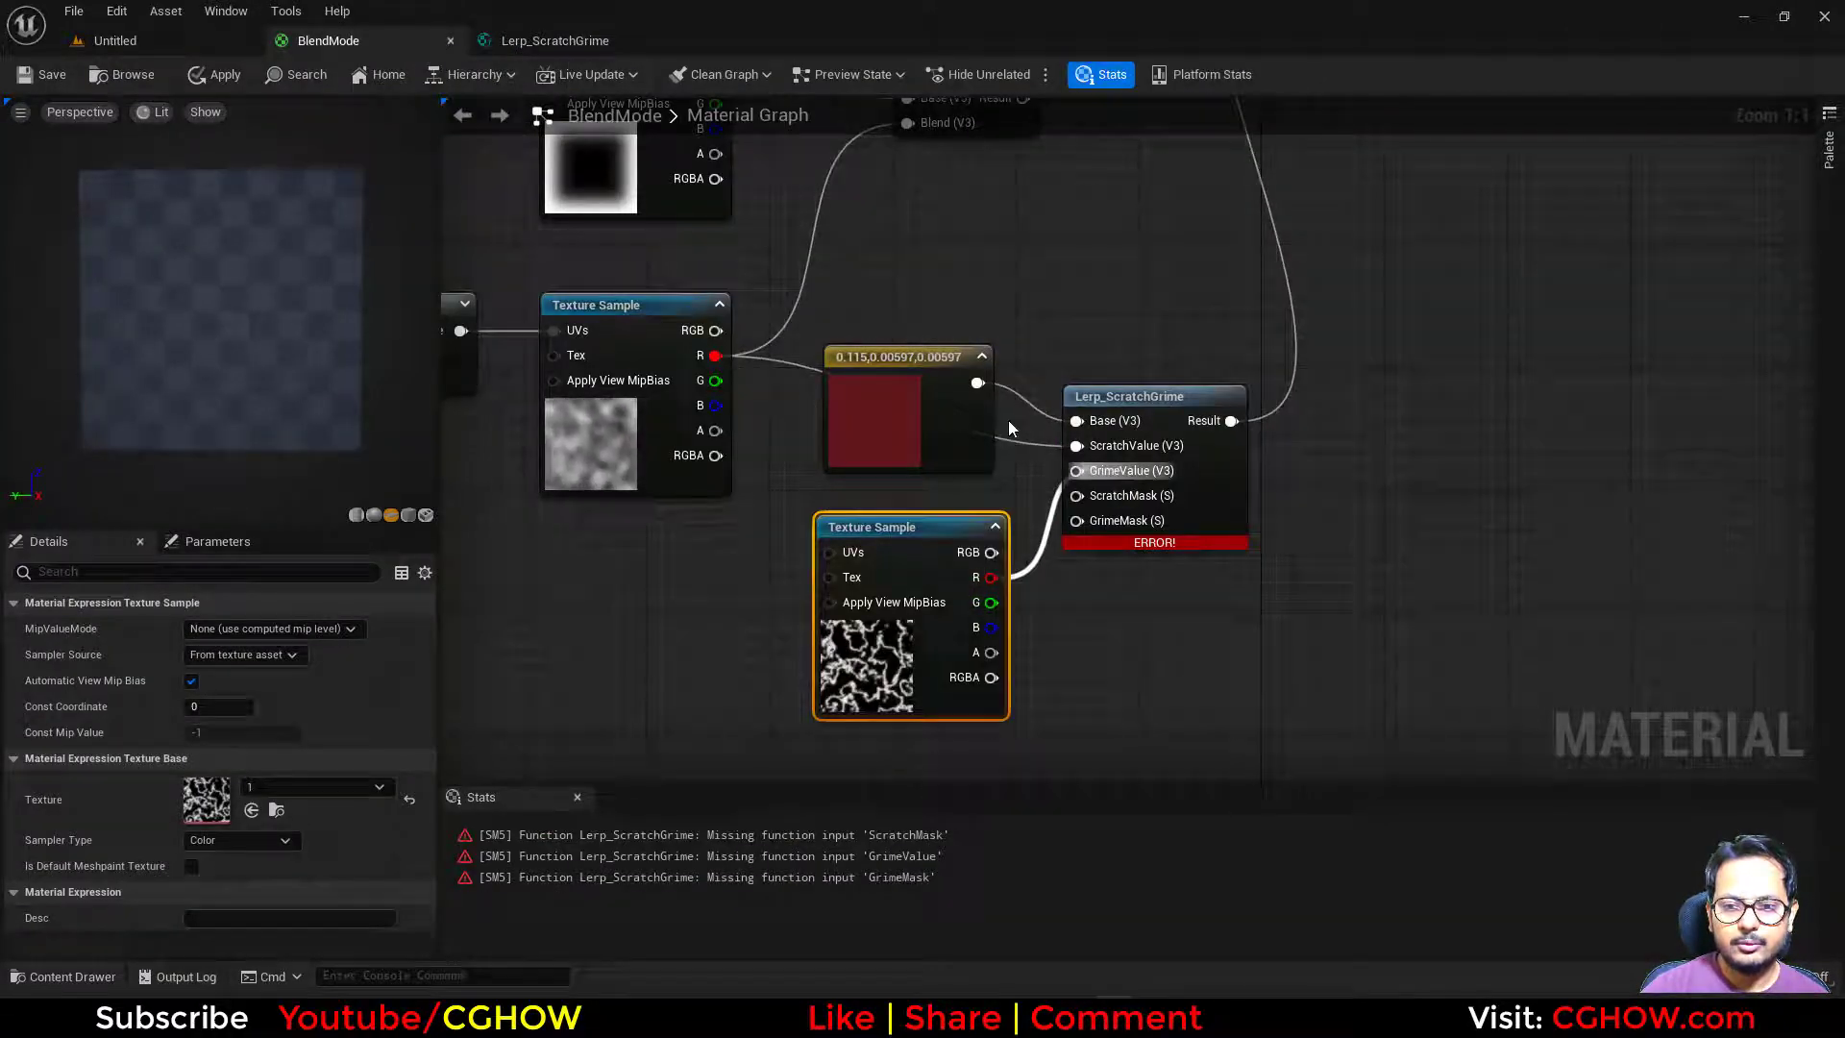
Search the content for "noise", bring T_Noise03 into the BlendMode graph, and connect its R output to ScratchMask.
{"action": "left_click", "coordinate": [199, 37]}
{"action": "scroll", "coordinate": [948, 786], "scroll_direction": "down", "scroll_amount": 5}
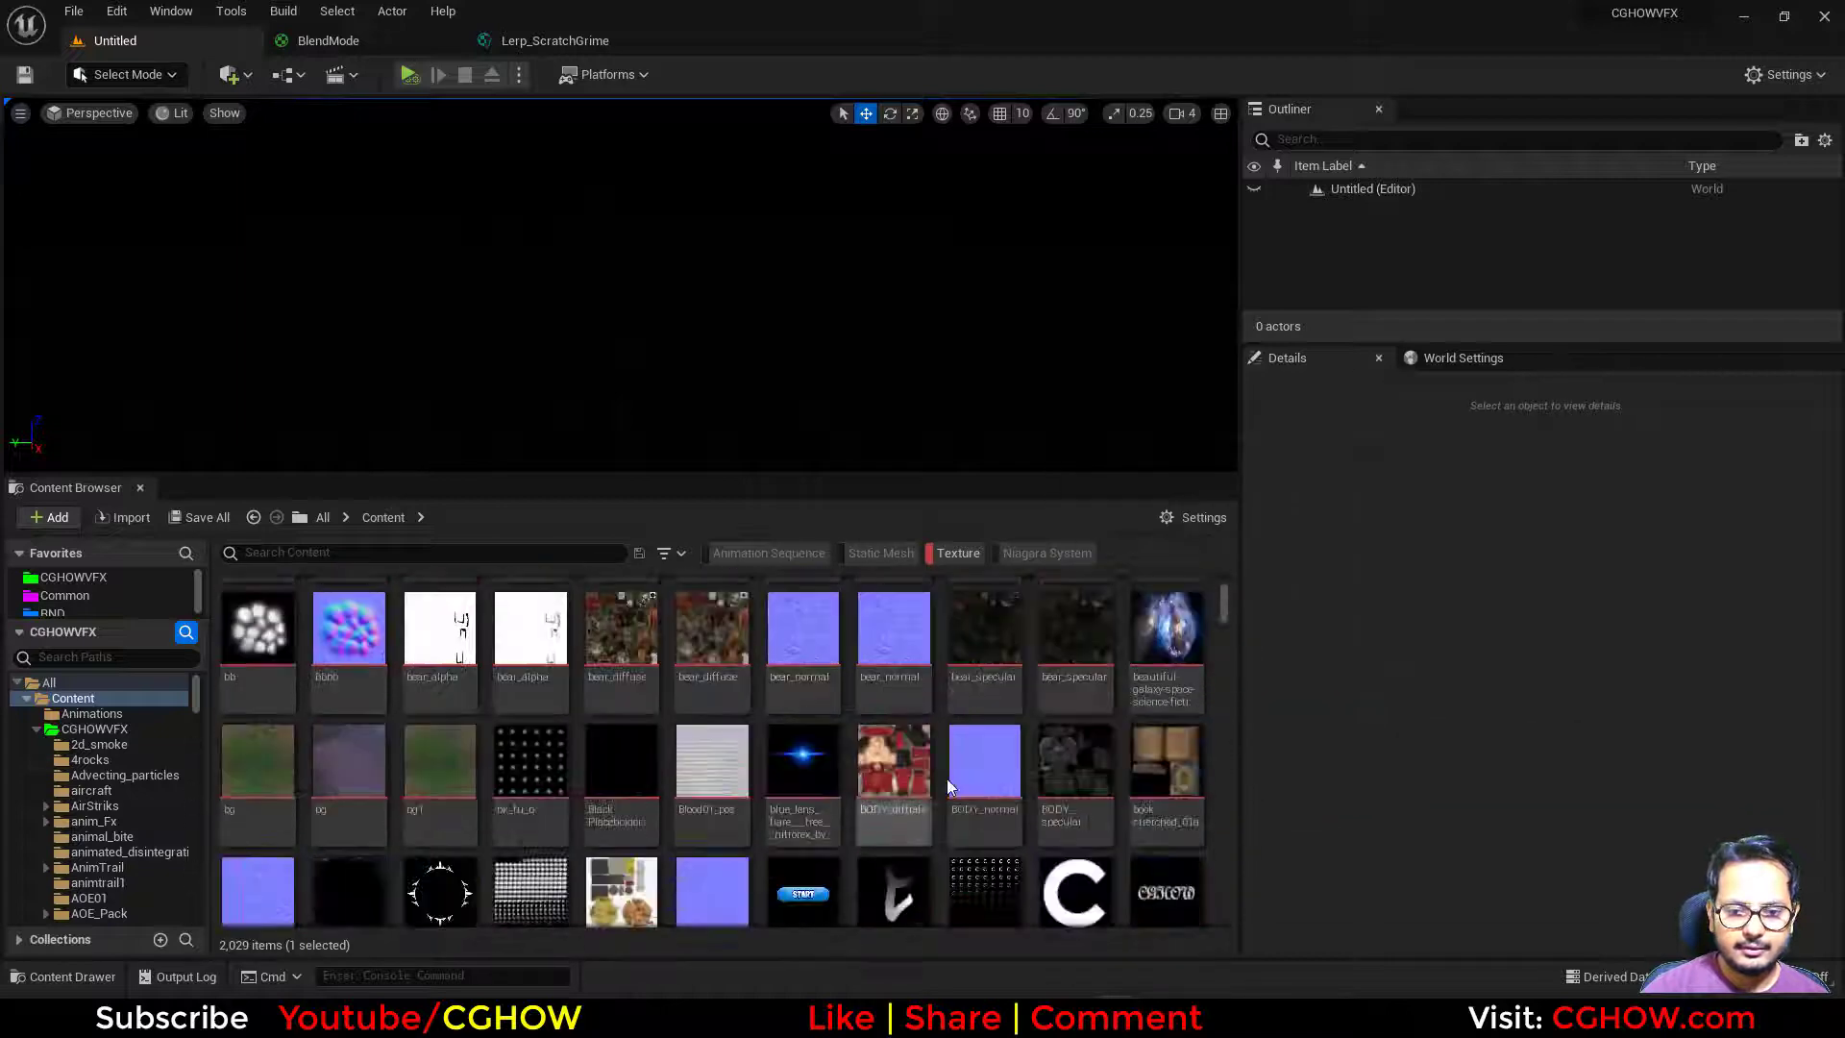
{"action": "scroll", "coordinate": [947, 786], "scroll_direction": "down", "scroll_amount": 10}
{"action": "left_click", "coordinate": [457, 556]}
{"action": "type", "text": "n"}
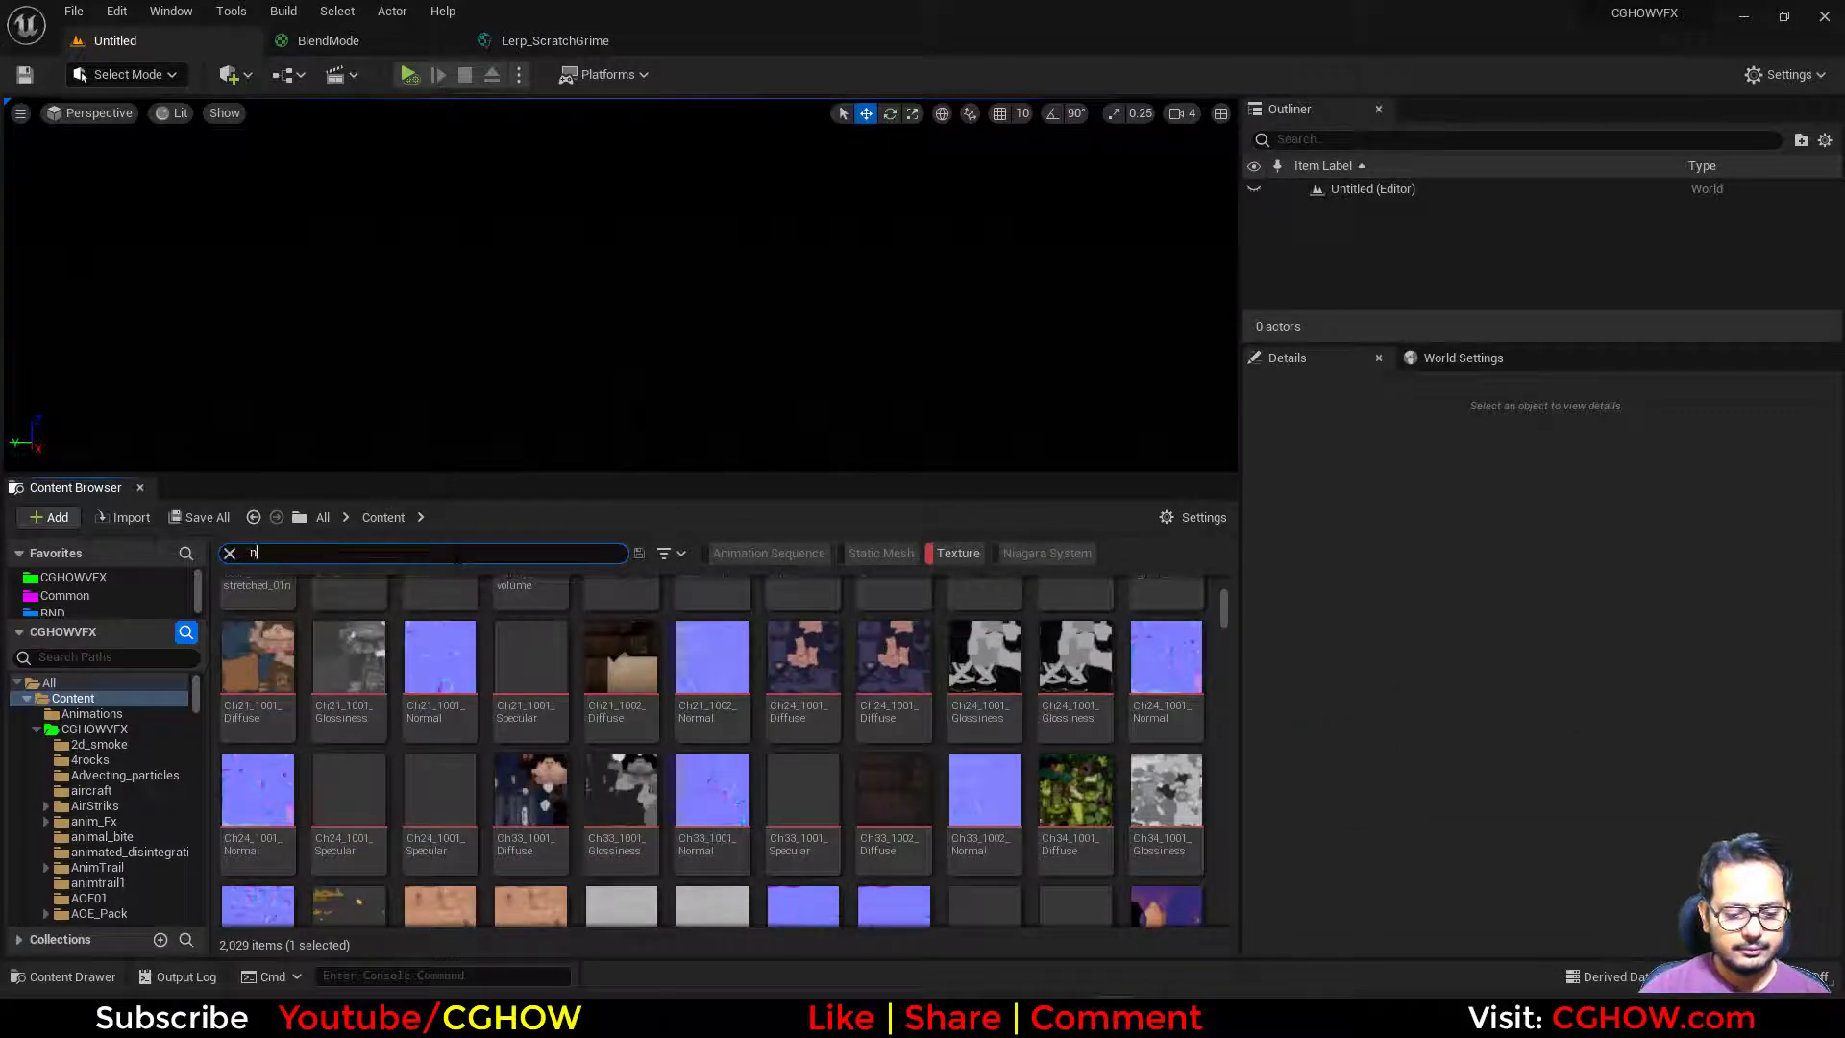
{"action": "type", "text": "oise"}
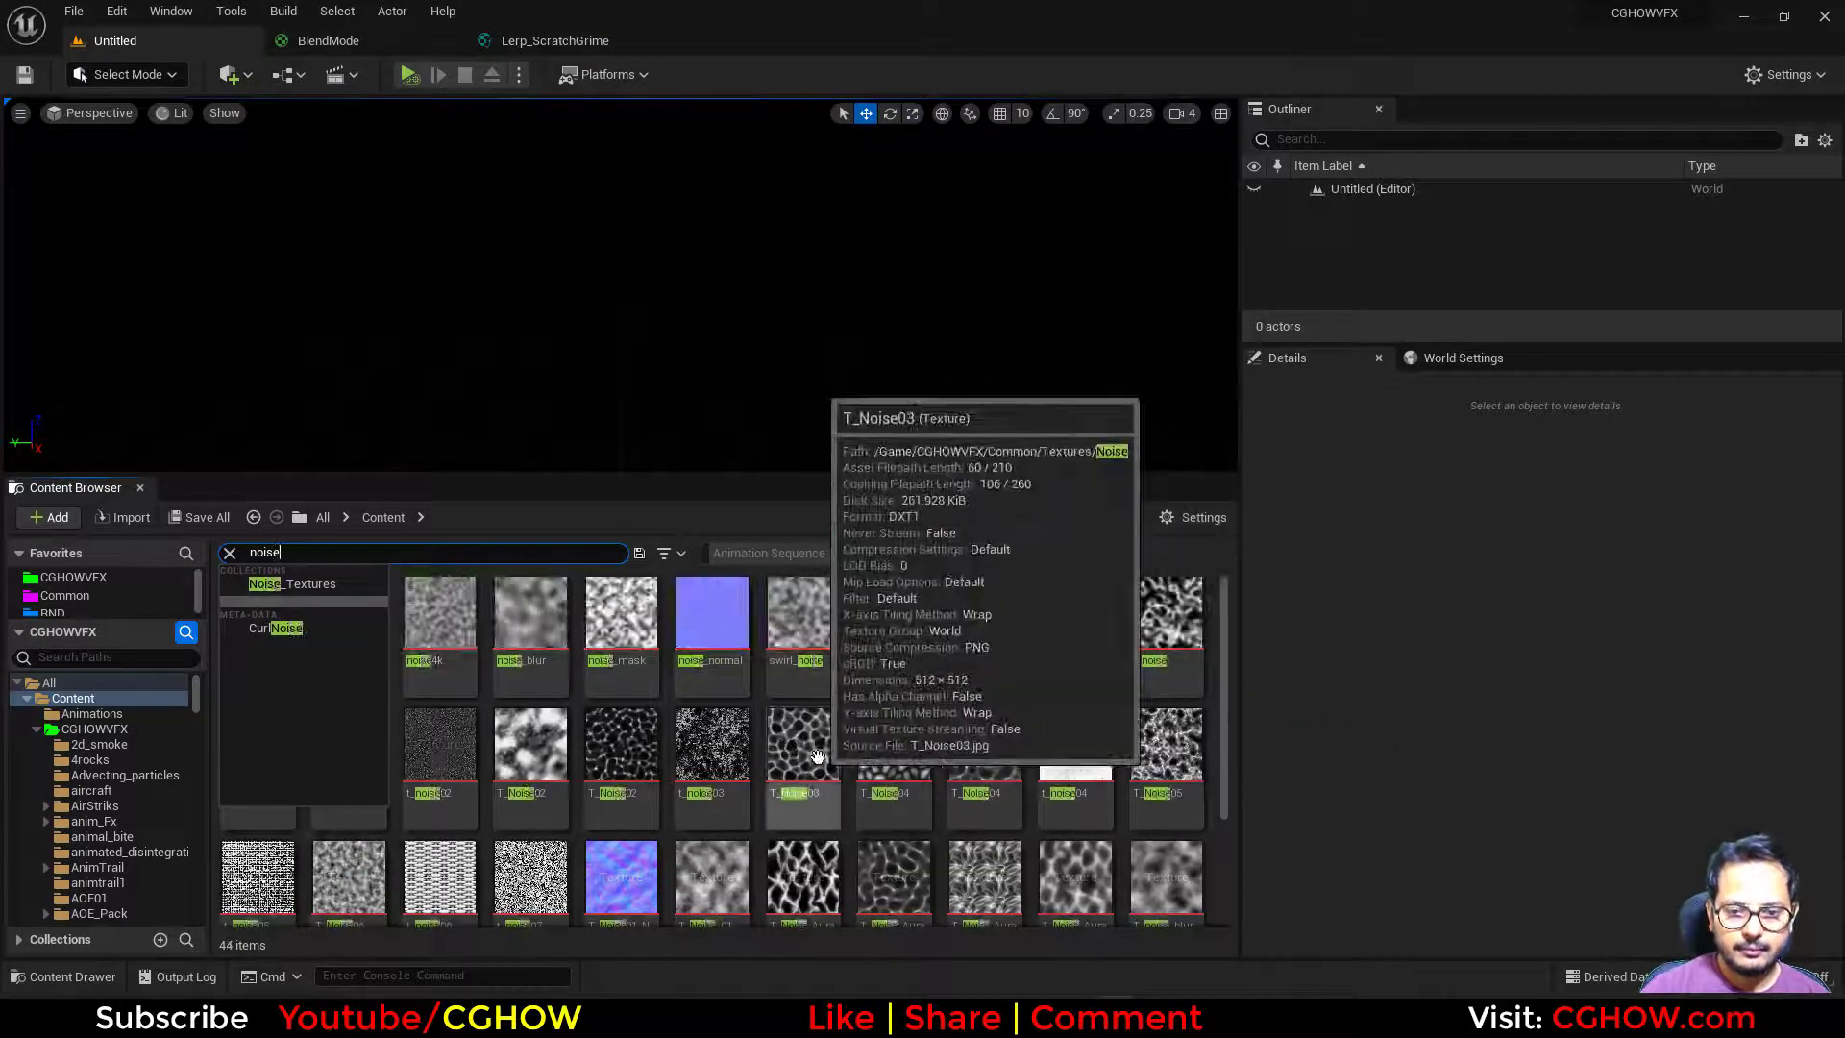
{"action": "left_click_drag", "start_coordinate": [817, 756], "coordinate": [590, 610]}
{"action": "left_click_drag", "start_coordinate": [759, 665], "coordinate": [1076, 495]}
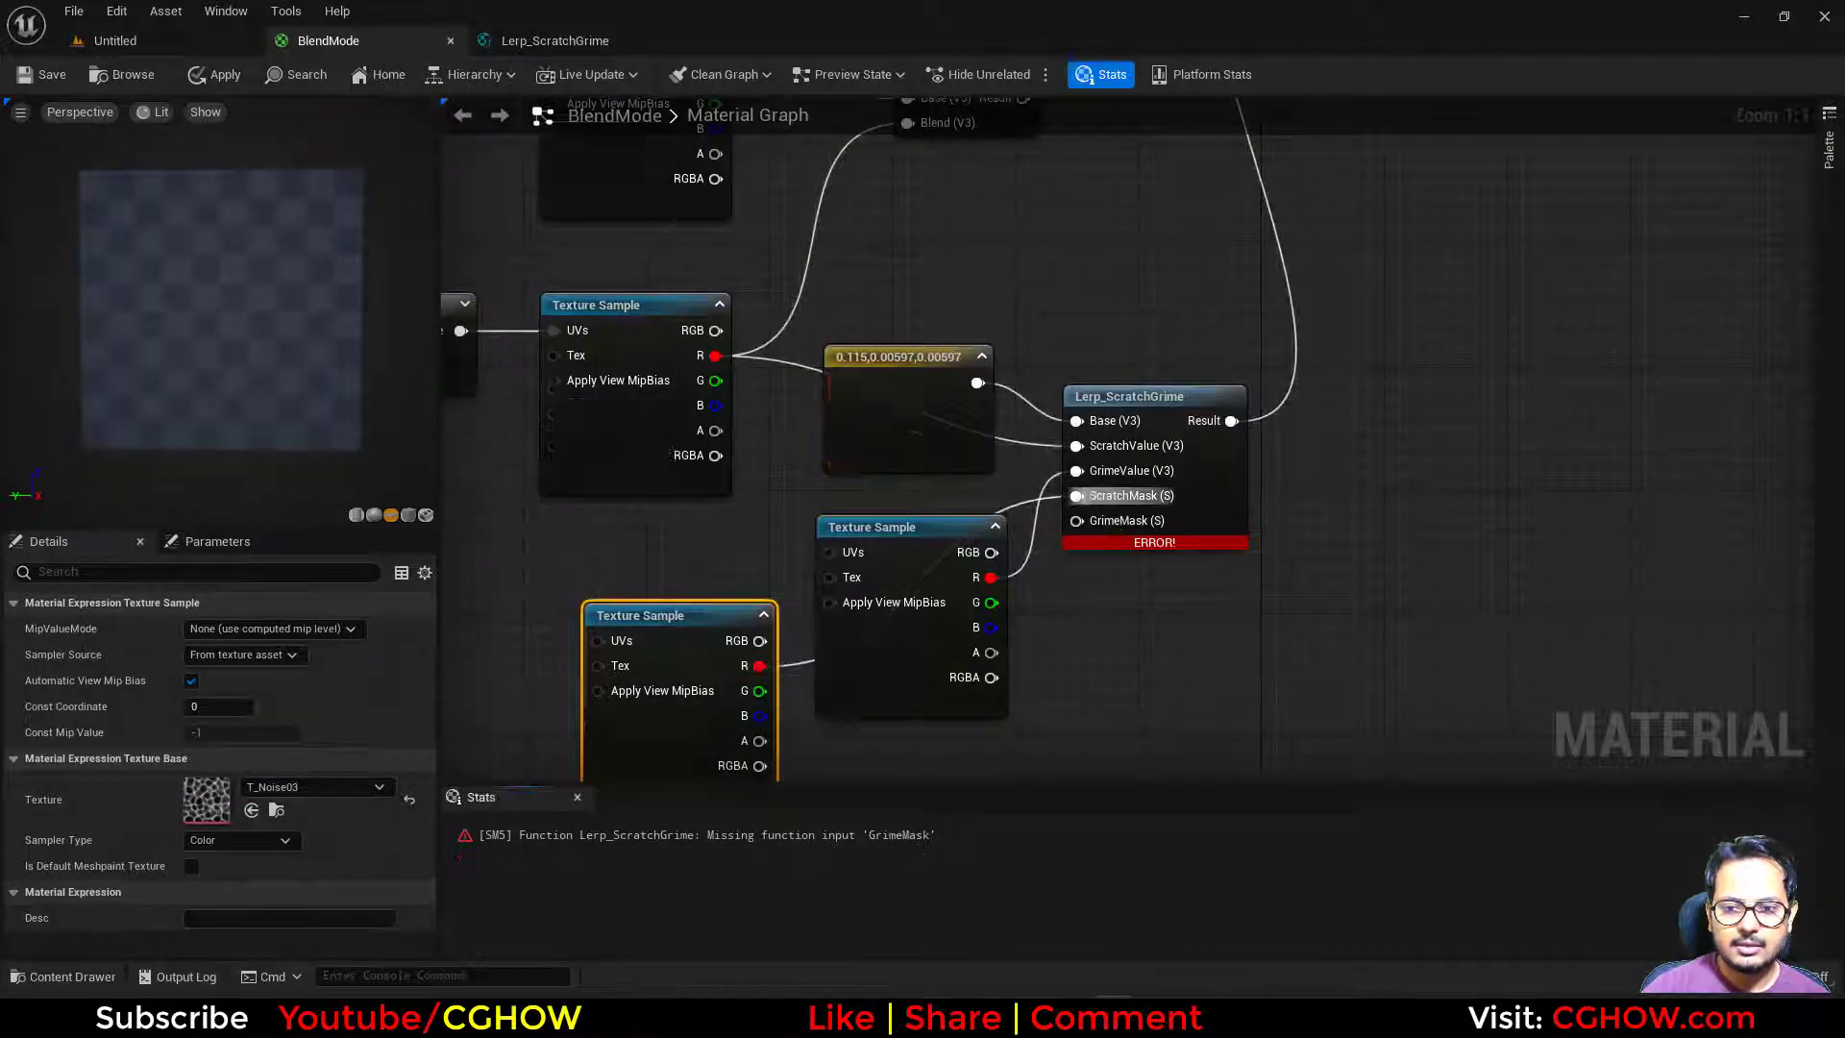
Bring the t_noise texture into the BlendMode graph and connect its R output to GrimeMask.
{"action": "left_click", "coordinate": [171, 40]}
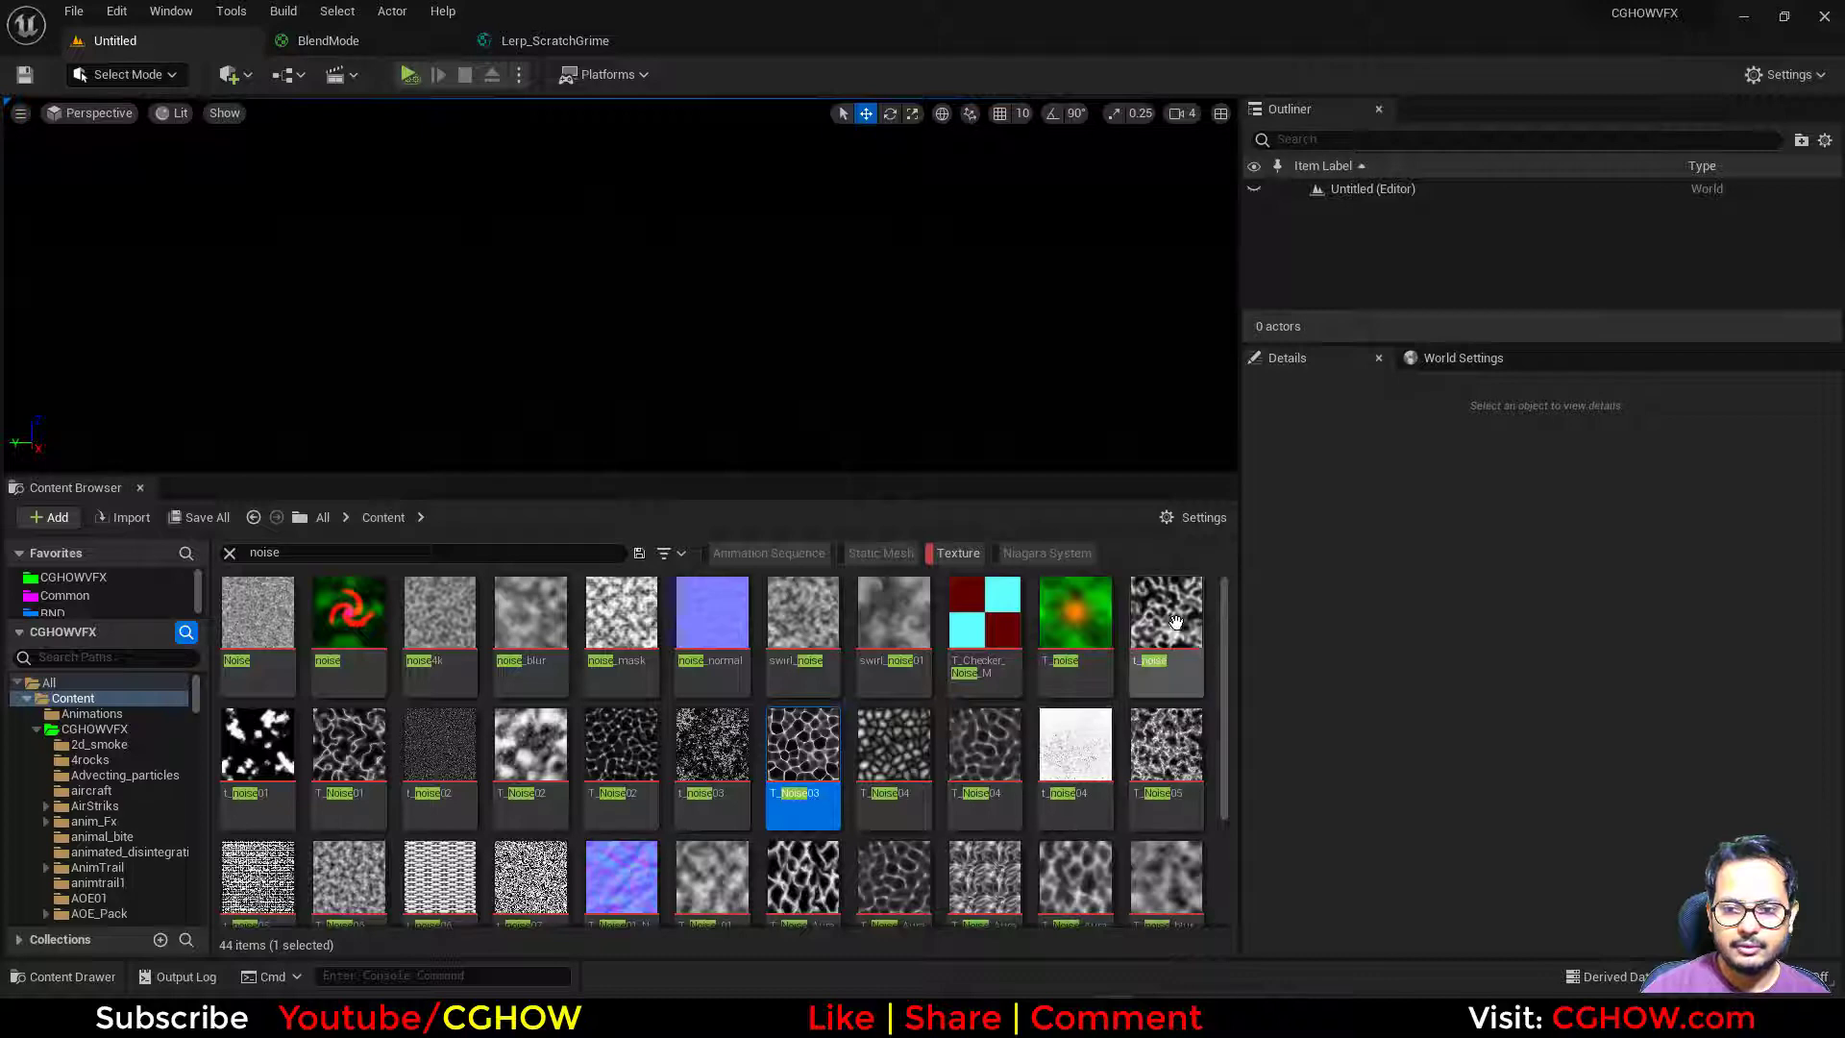
{"action": "left_click_drag", "start_coordinate": [1177, 622], "coordinate": [1020, 661]}
{"action": "left_click_drag", "start_coordinate": [1191, 716], "coordinate": [1081, 518]}
Move the BlendMode output node and the Lerp_ScratchGrime node to the right, clear of their inputs, and show the whole plane in the preview.
{"action": "right_click_drag", "start_coordinate": [1281, 457], "coordinate": [1078, 726]}
{"action": "left_click_drag", "start_coordinate": [1178, 265], "coordinate": [1424, 356]}
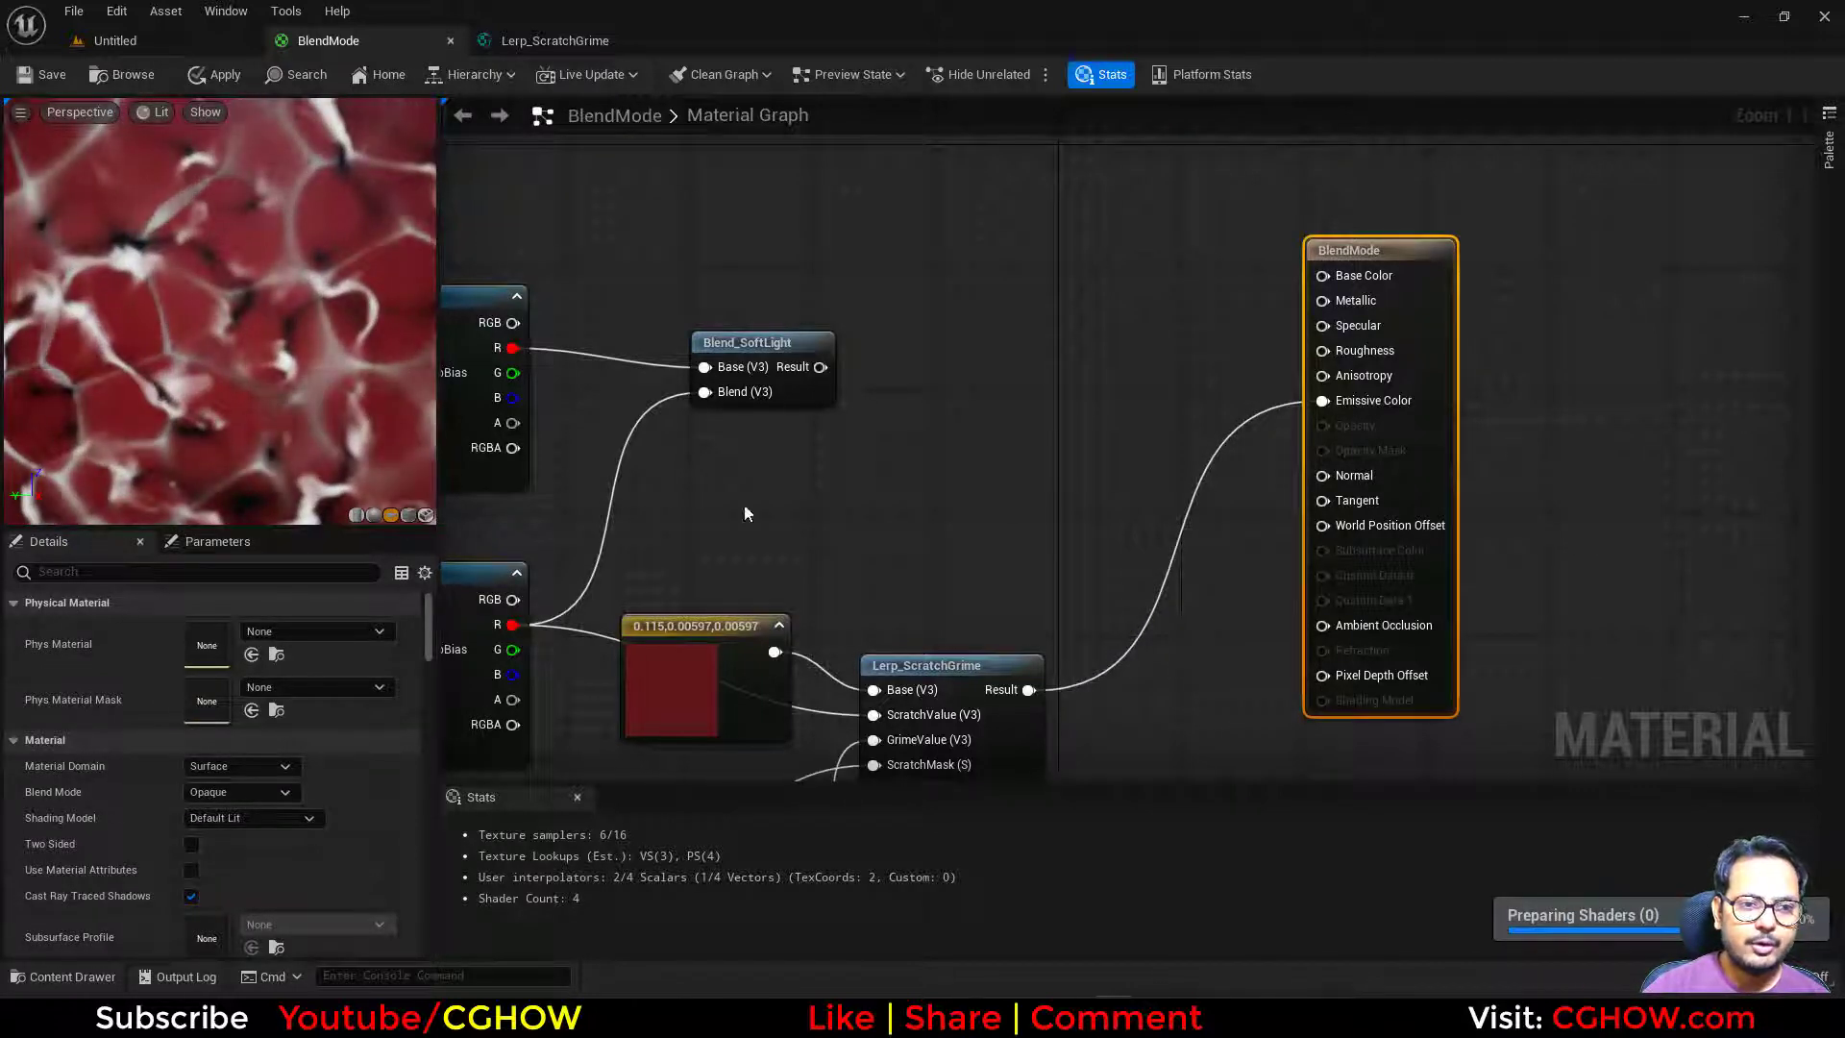
{"action": "right_click_drag", "start_coordinate": [223, 260], "coordinate": [223, 317]}
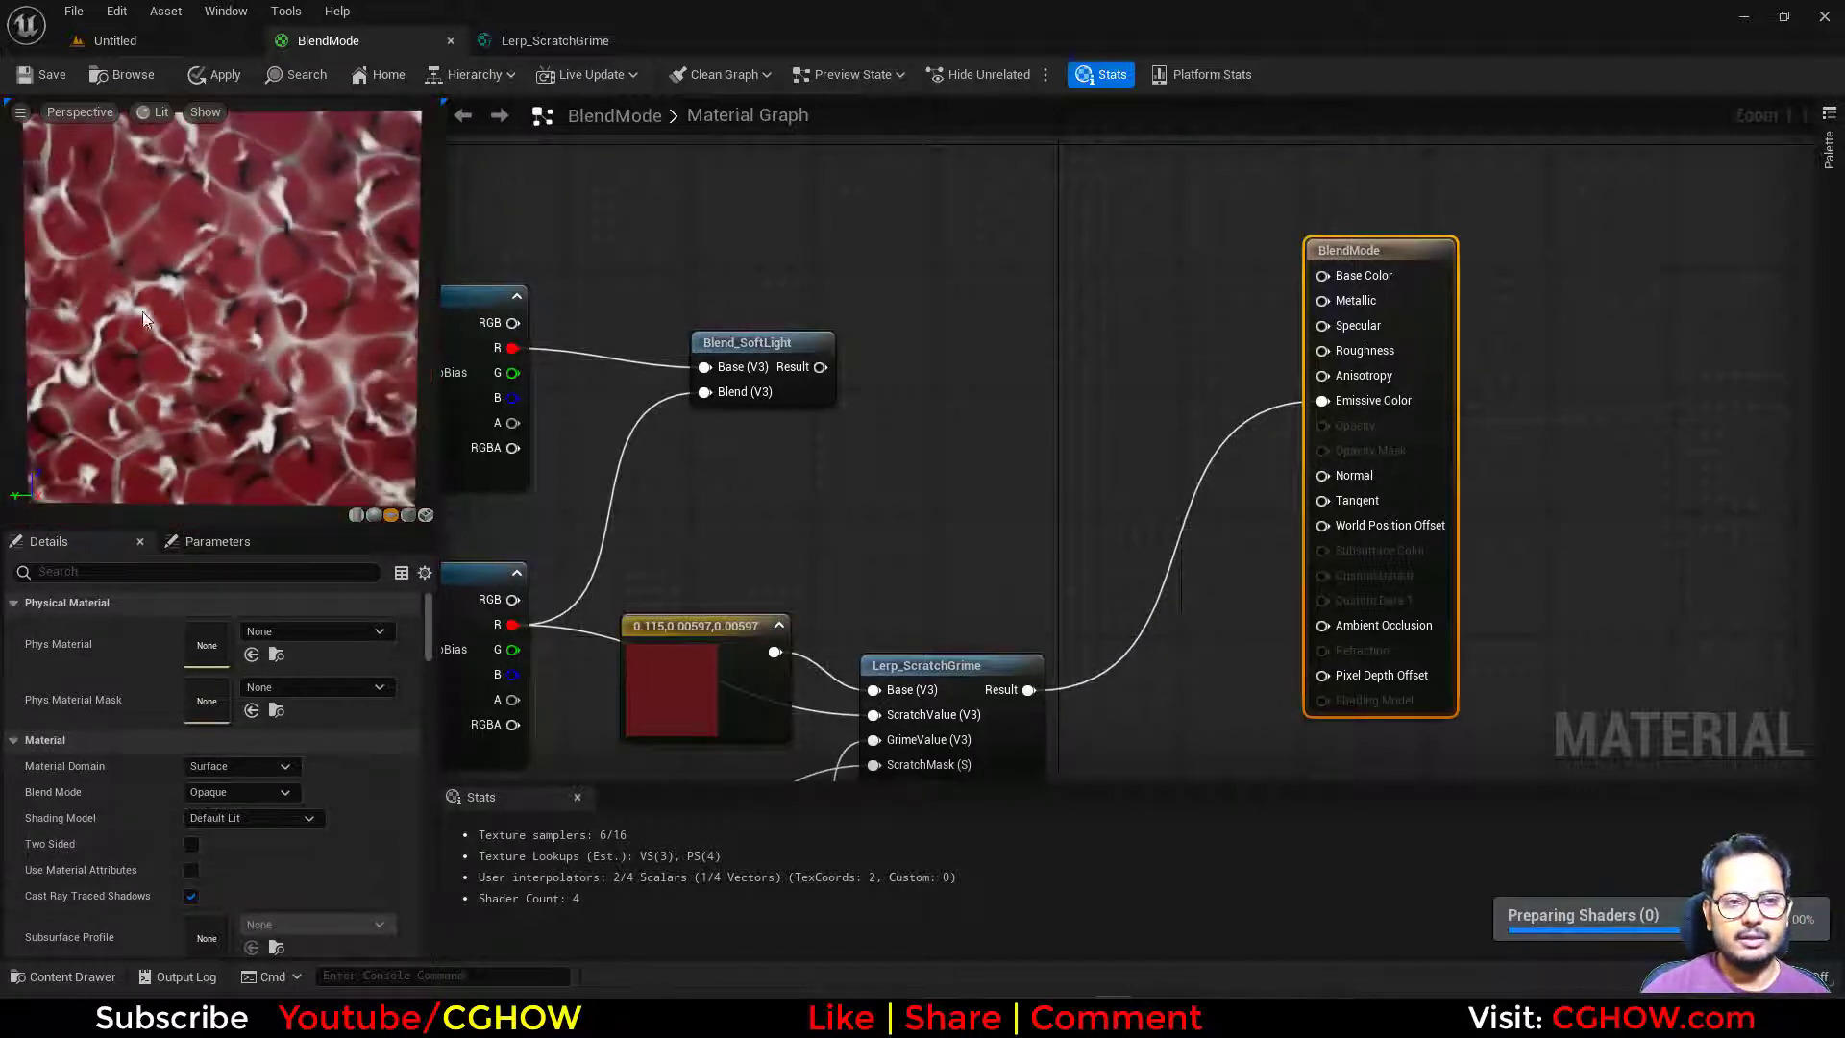
{"action": "right_click_drag", "start_coordinate": [775, 568], "coordinate": [851, 247]}
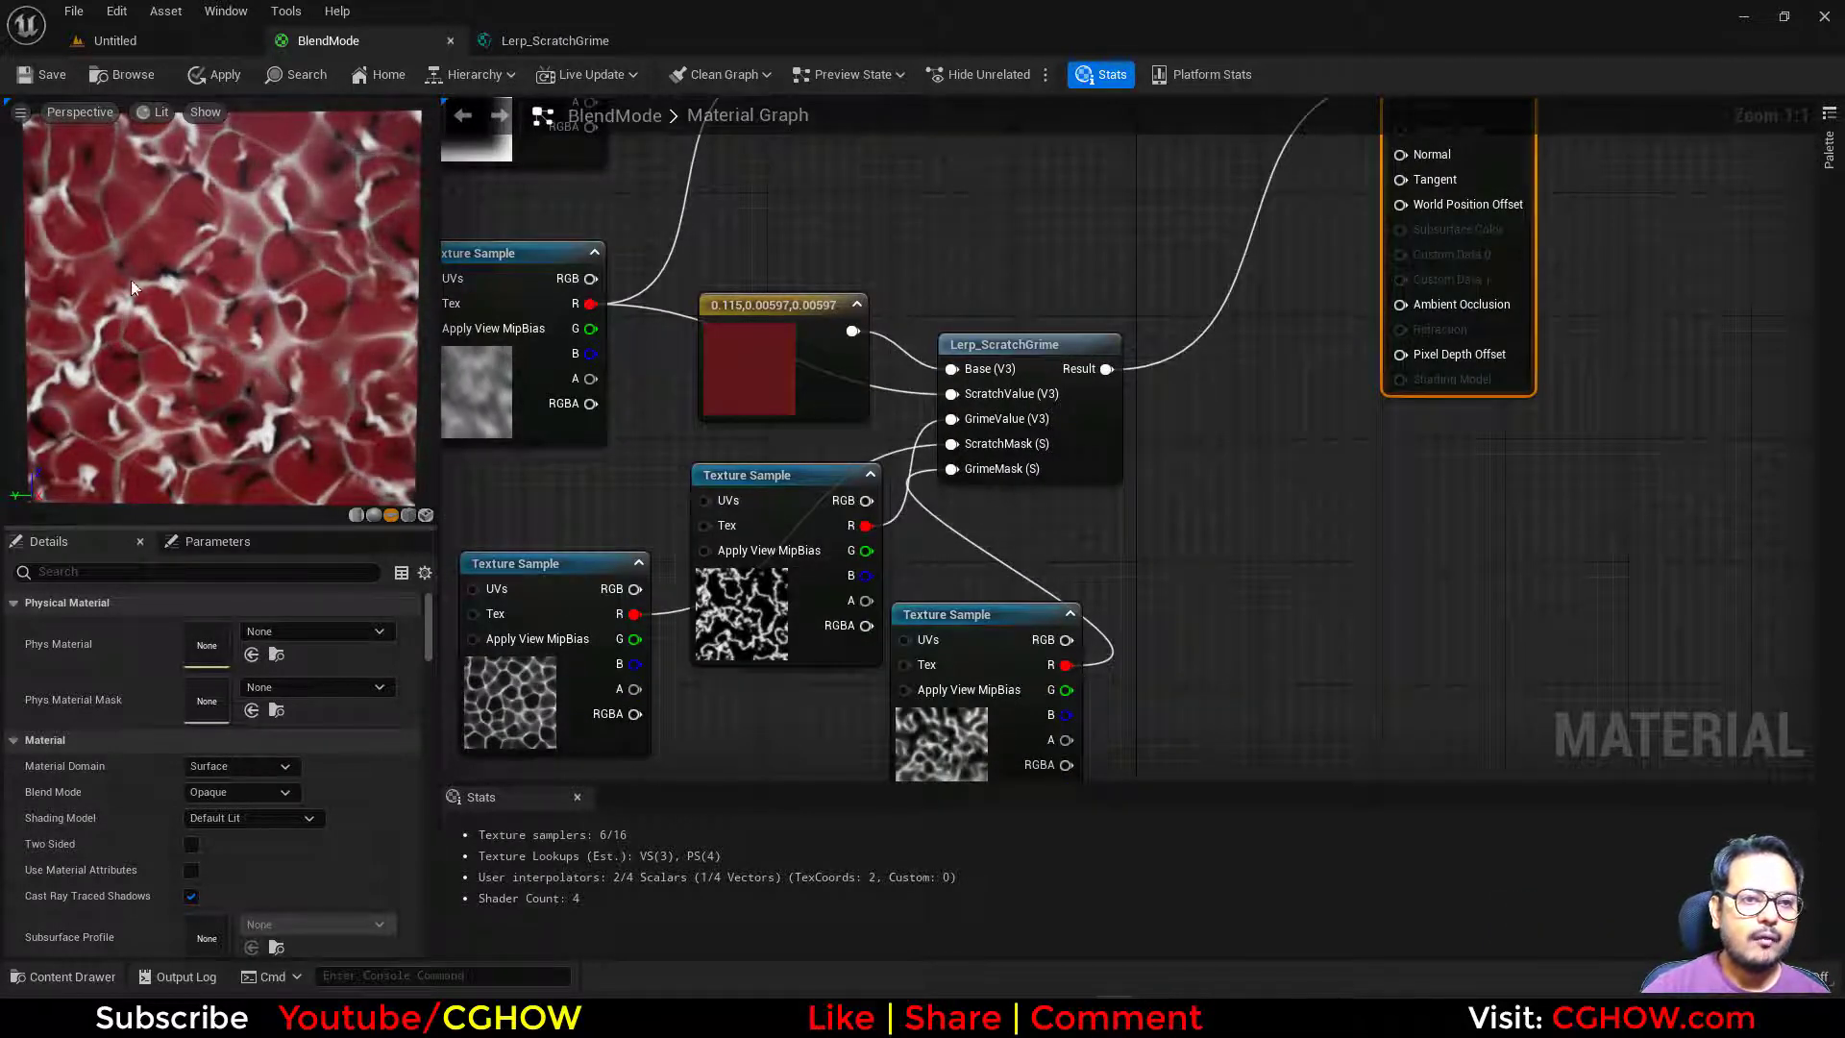
{"action": "left_click_drag", "start_coordinate": [1105, 451], "coordinate": [1367, 451]}
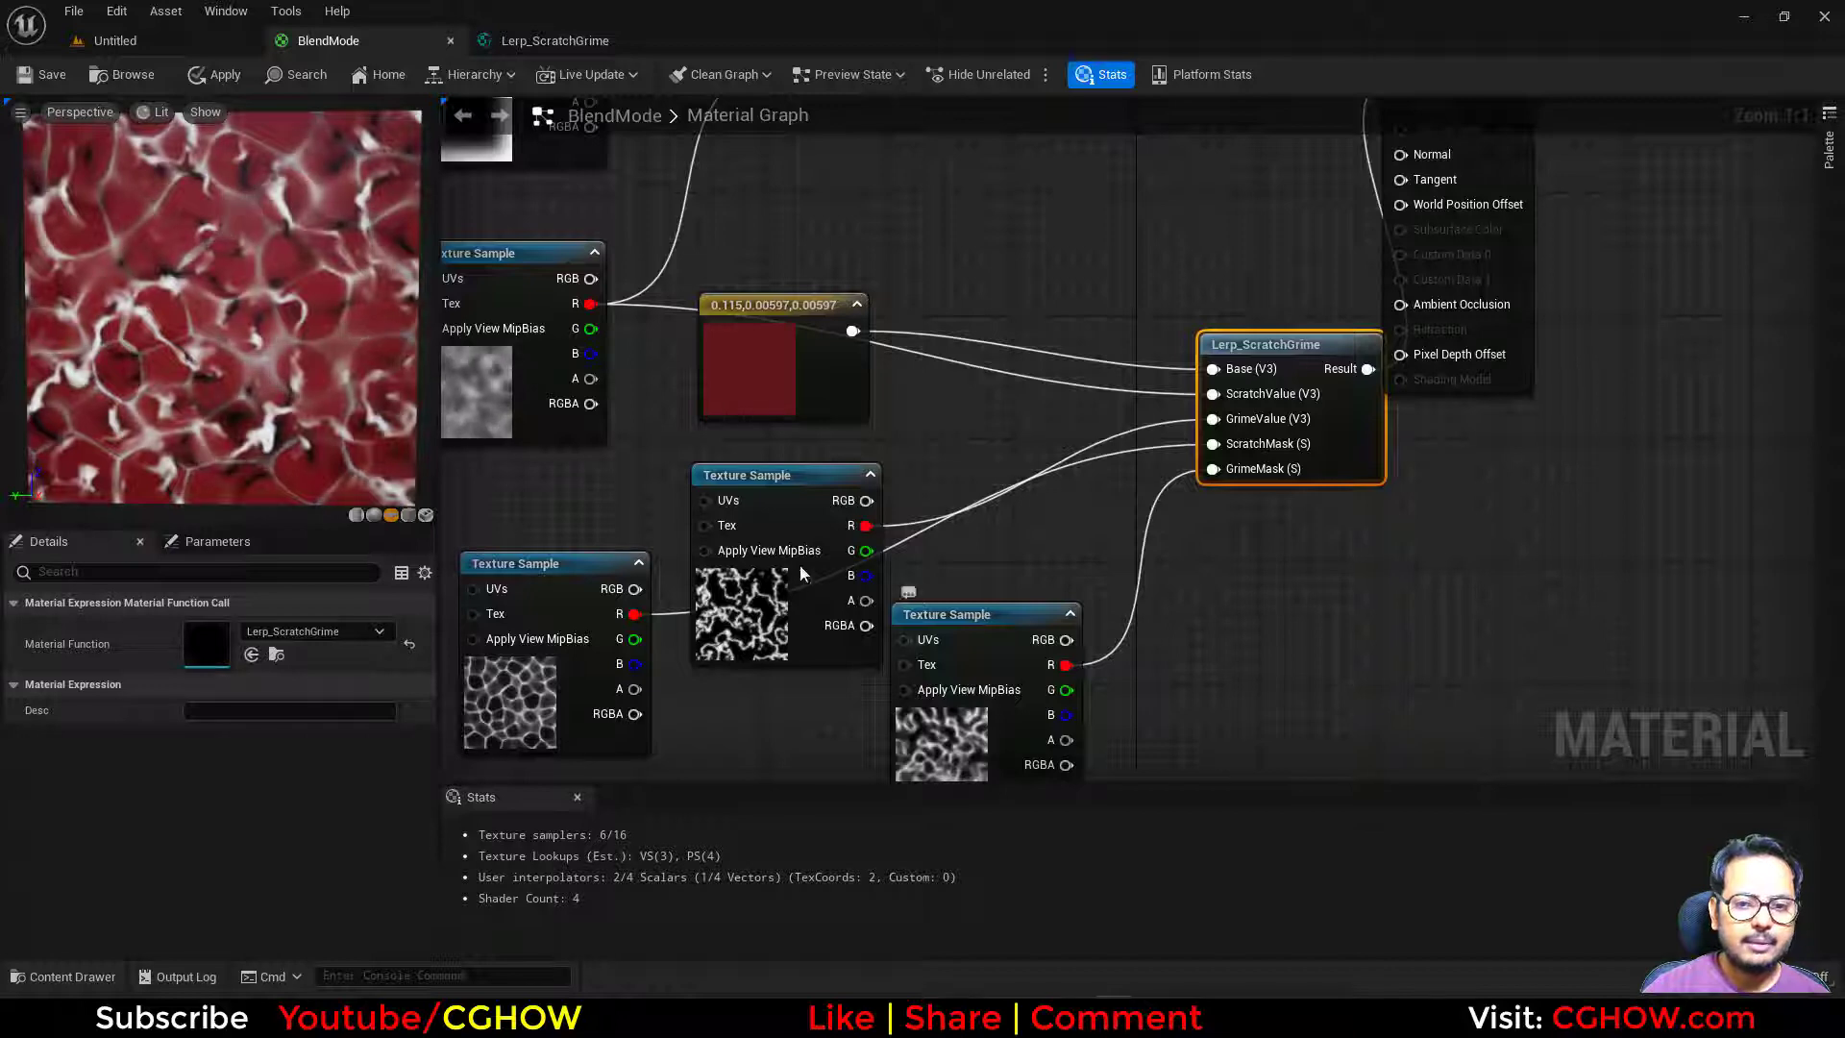
Spread out the vein and T_Noise03 texture samples to the left of and below Lerp_ScratchGrime so their wires are readable.
{"action": "left_click_drag", "start_coordinate": [749, 474], "coordinate": [577, 391]}
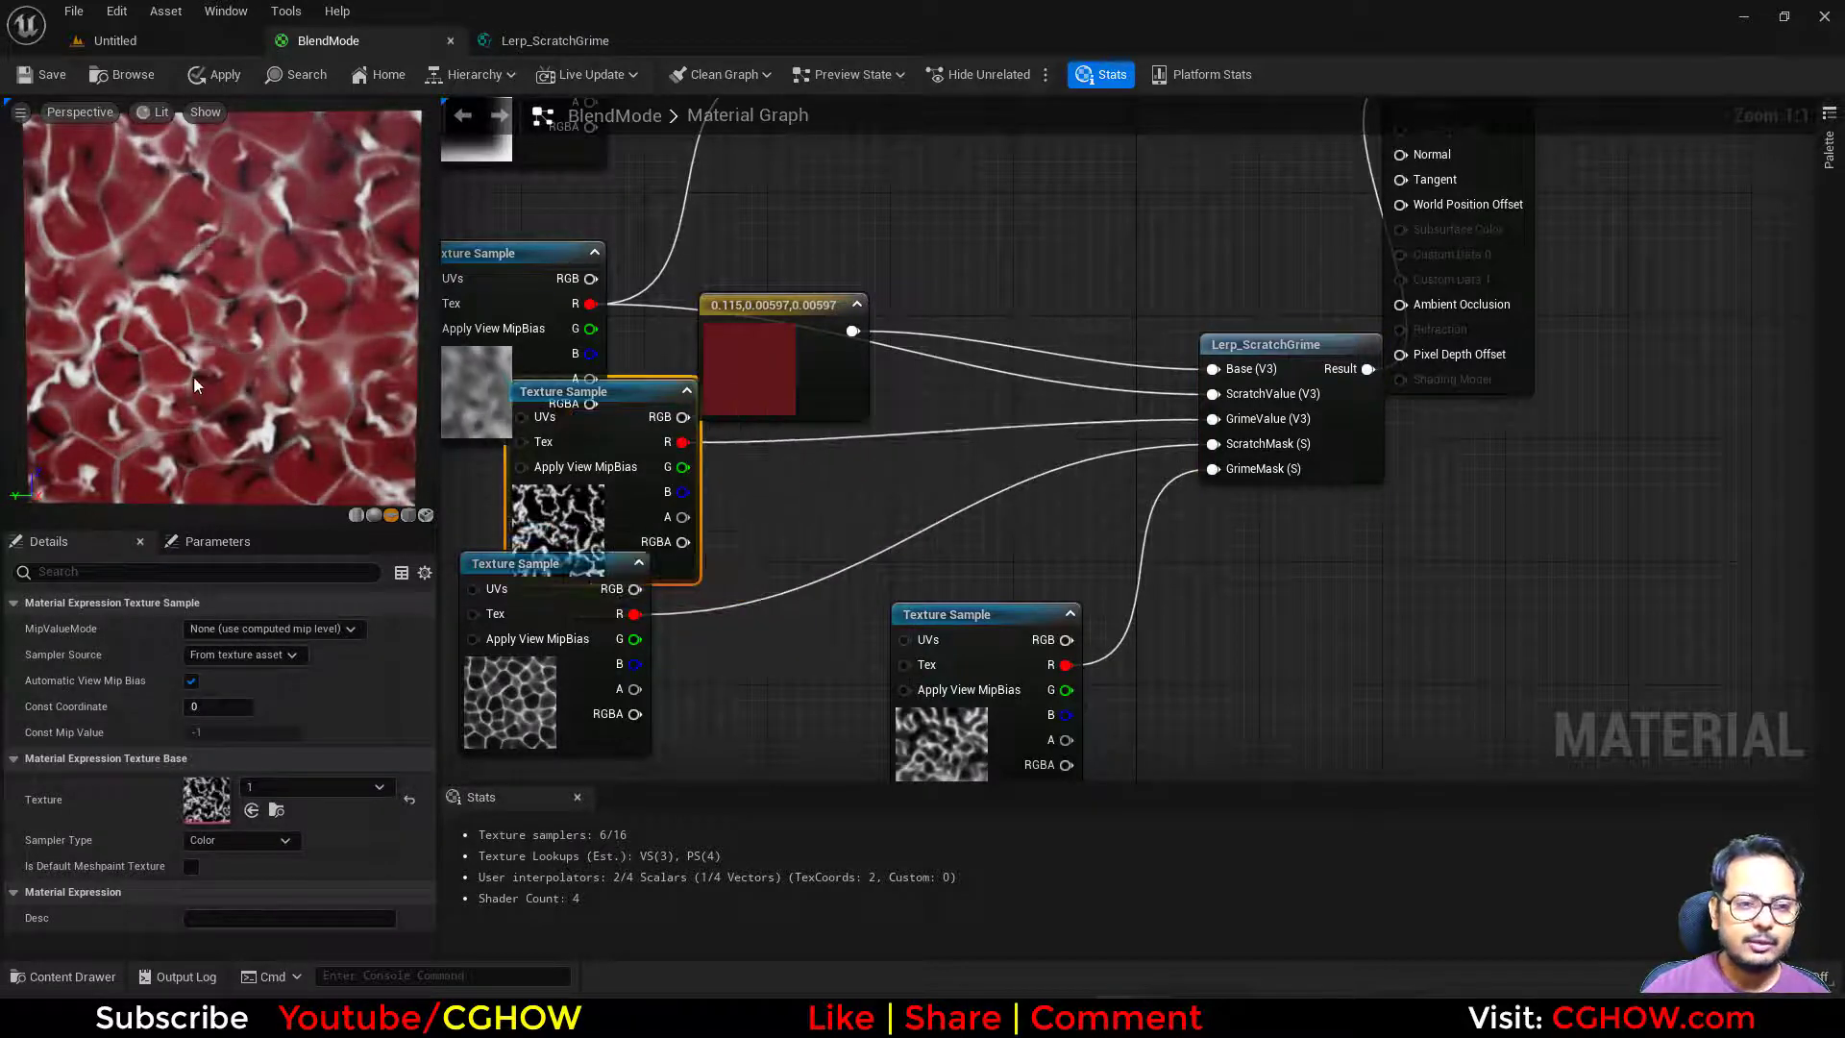
{"action": "scroll", "coordinate": [808, 457], "scroll_direction": "down", "scroll_amount": 1}
{"action": "scroll", "coordinate": [808, 457], "scroll_direction": "down", "scroll_amount": 1}
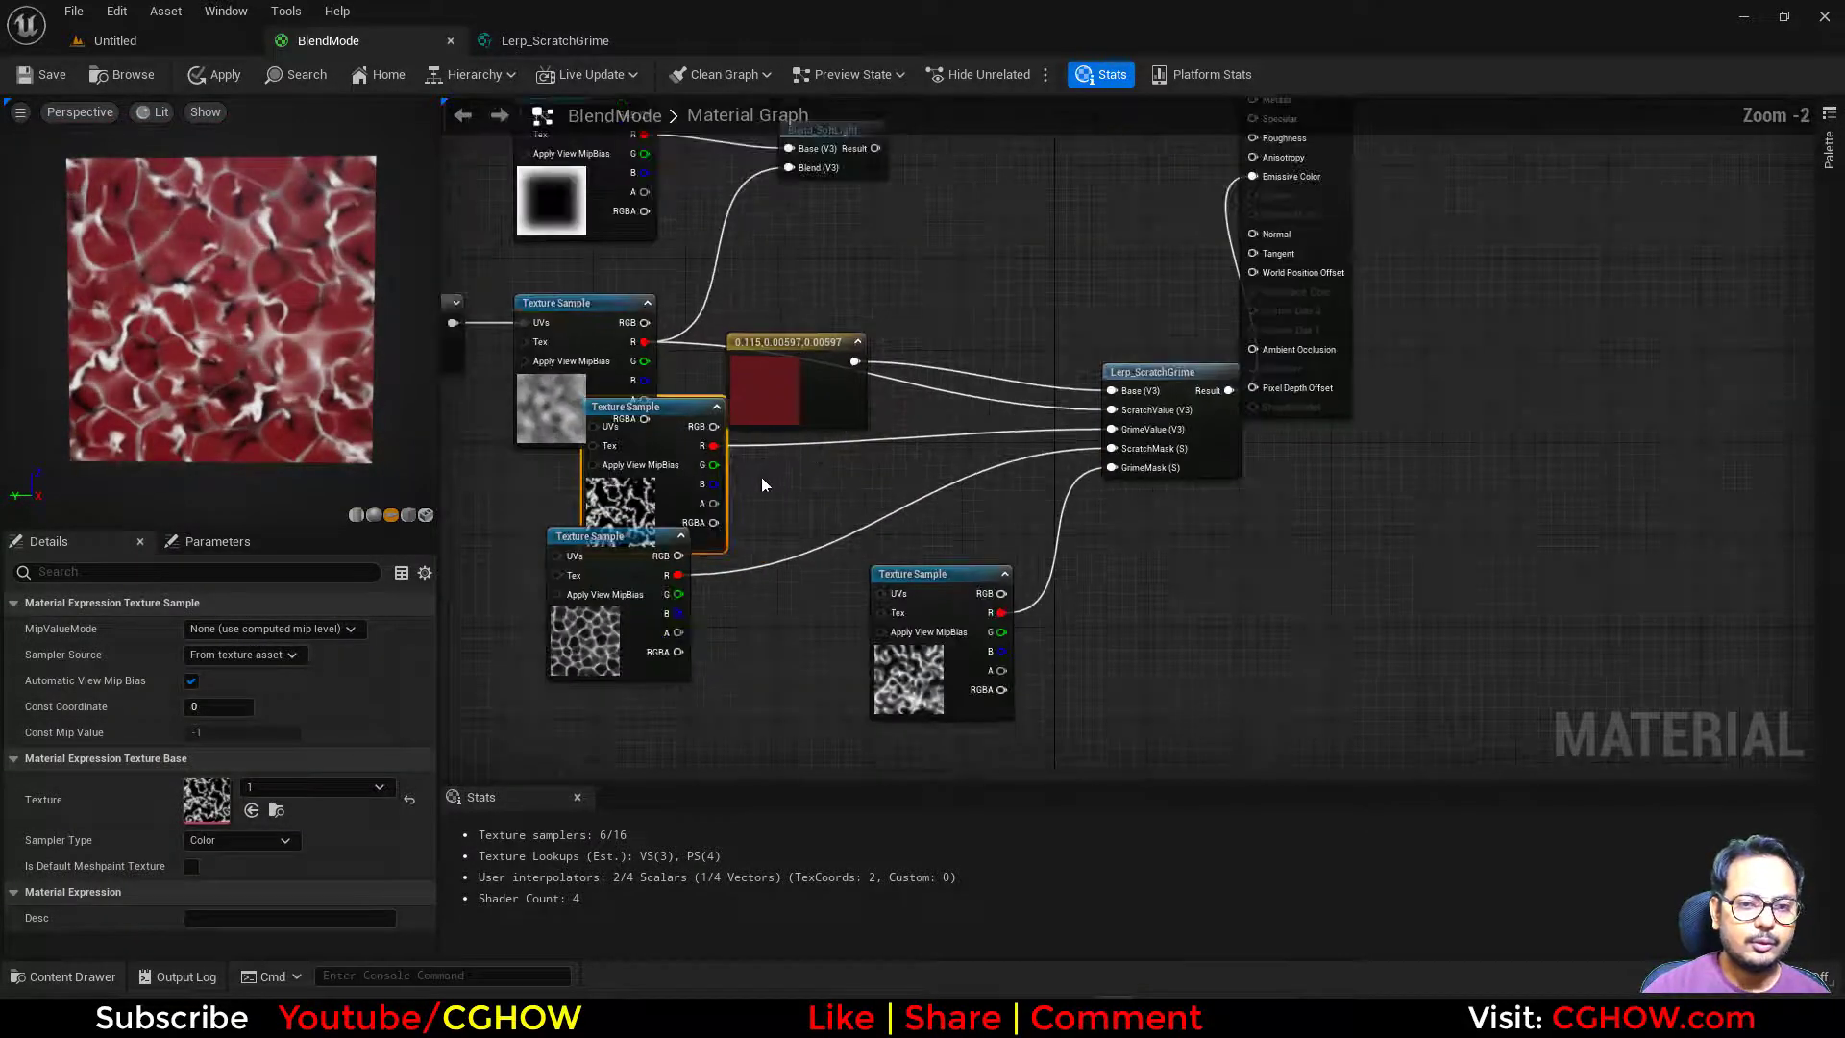
{"action": "left_click_drag", "start_coordinate": [615, 626], "coordinate": [662, 694]}
{"action": "left_click_drag", "start_coordinate": [619, 516], "coordinate": [504, 573]}
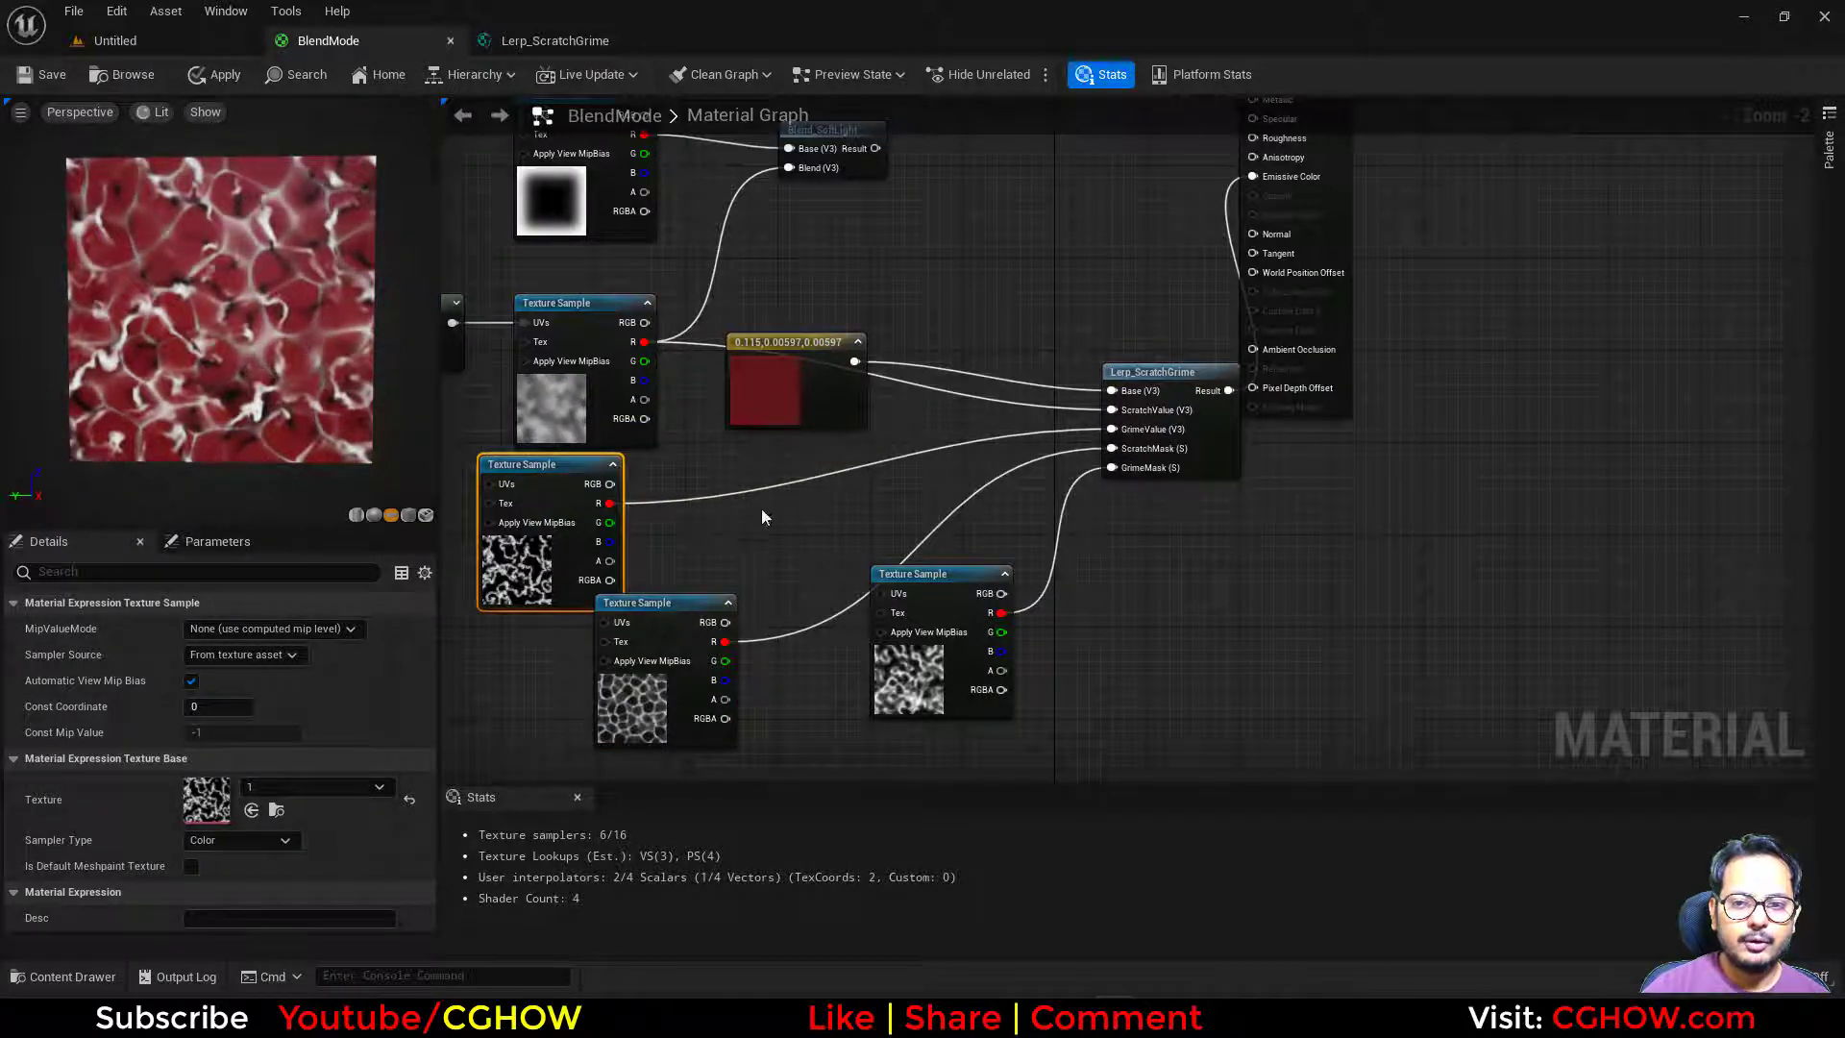
Move the Panner, its two neighbouring texture samples and Blend_SoftLight up and left as a group, and shift the red constant left.
{"action": "right_click_drag", "start_coordinate": [749, 434], "coordinate": [840, 538]}
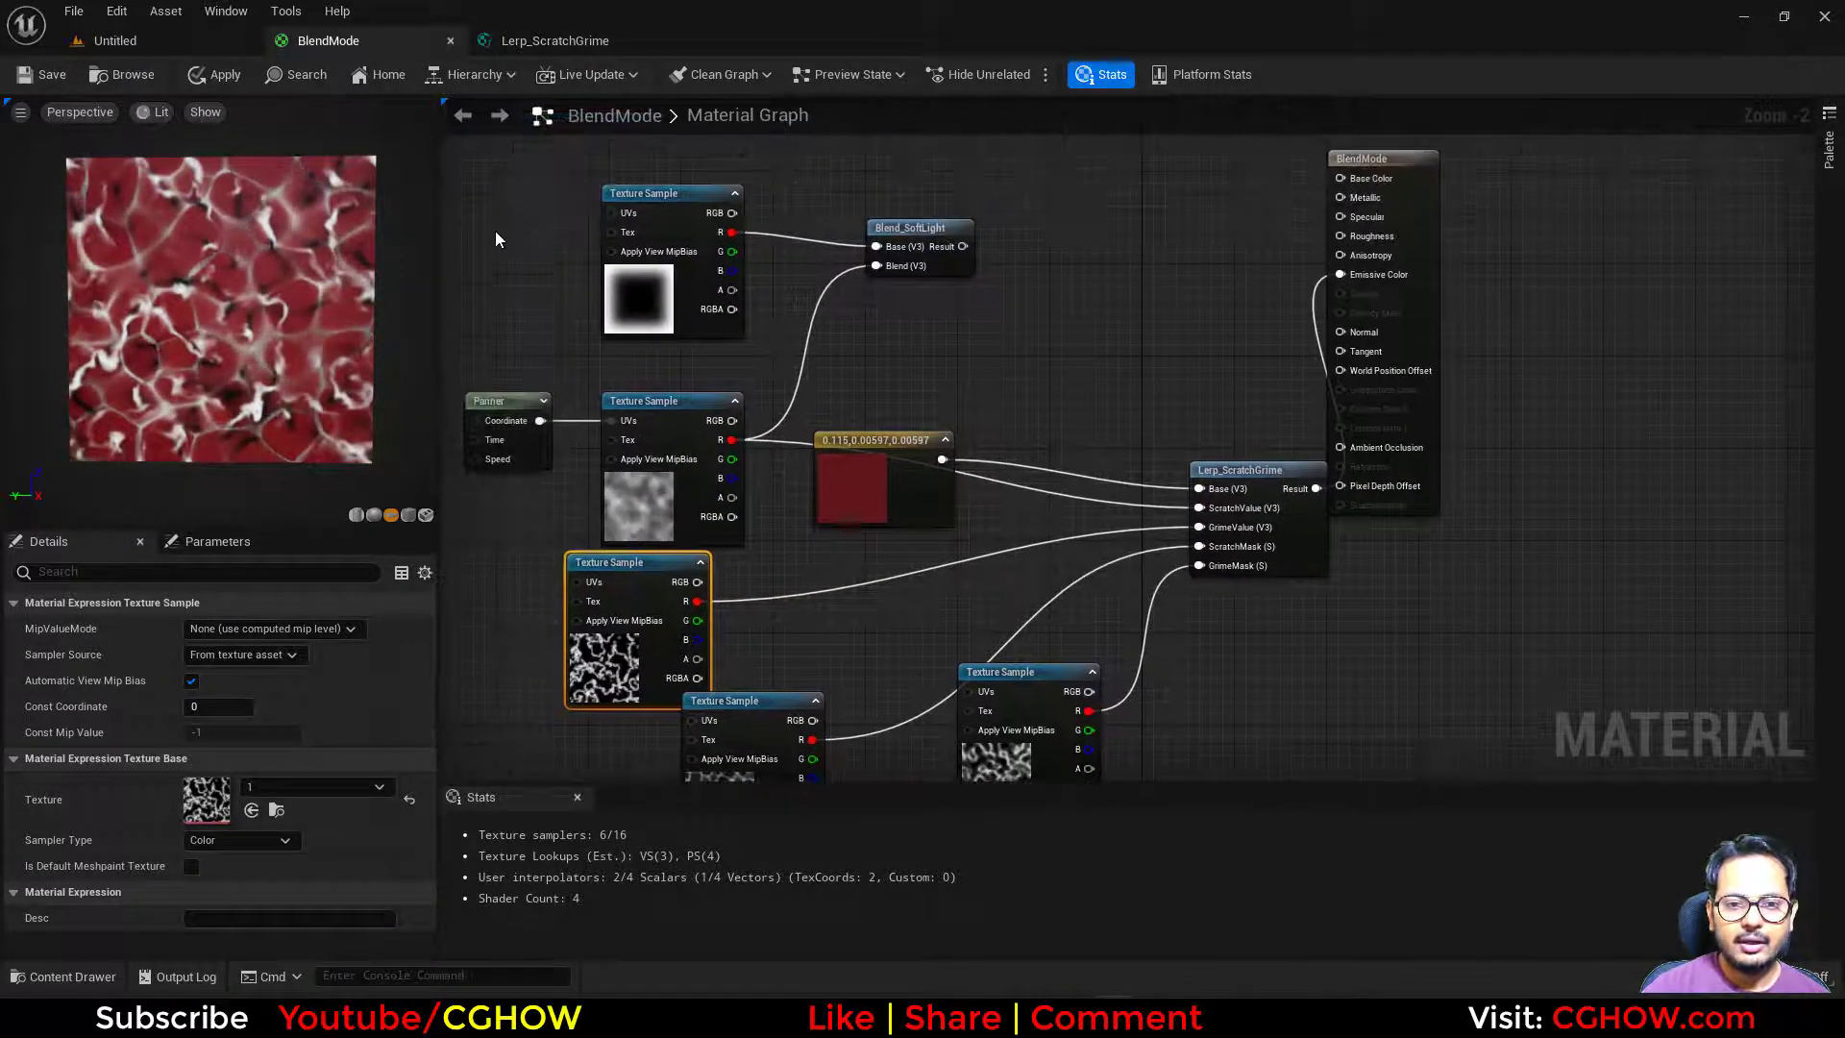
{"action": "left_click_drag", "start_coordinate": [496, 236], "coordinate": [742, 488]}
{"action": "left_click", "coordinate": [952, 266], "text": "ctrl"}
{"action": "left_click_drag", "start_coordinate": [955, 267], "coordinate": [735, 129]}
{"action": "left_click_drag", "start_coordinate": [881, 589], "coordinate": [667, 505]}
Add a constant of 0.1 and connect it to the material's Roughness input.
{"action": "right_click_drag", "start_coordinate": [966, 566], "coordinate": [830, 480]}
{"action": "scroll", "coordinate": [831, 480], "scroll_direction": "up", "scroll_amount": 1}
{"action": "right_click_drag", "start_coordinate": [995, 346], "coordinate": [991, 364]}
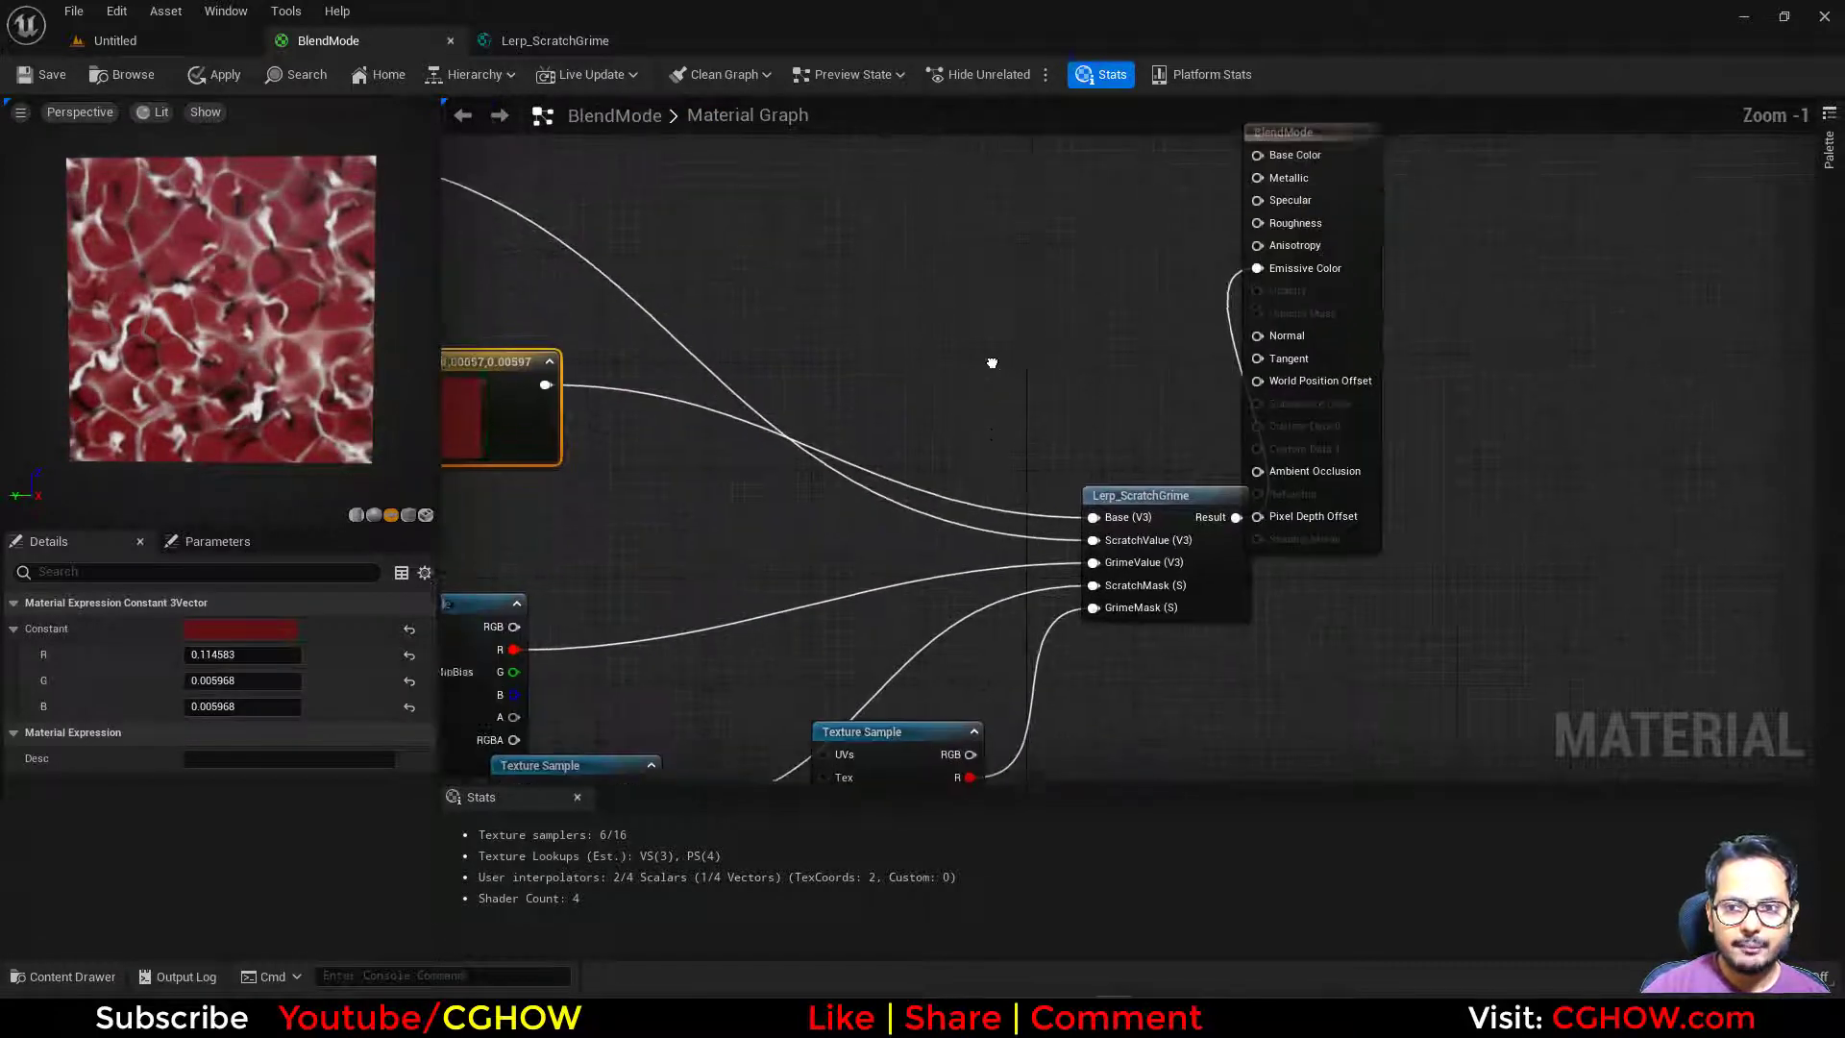
{"action": "right_click_drag", "start_coordinate": [1085, 216], "coordinate": [1047, 320]}
{"action": "left_click", "coordinate": [1043, 304]}
{"action": "left_click_drag", "start_coordinate": [1076, 339], "coordinate": [1234, 330]}
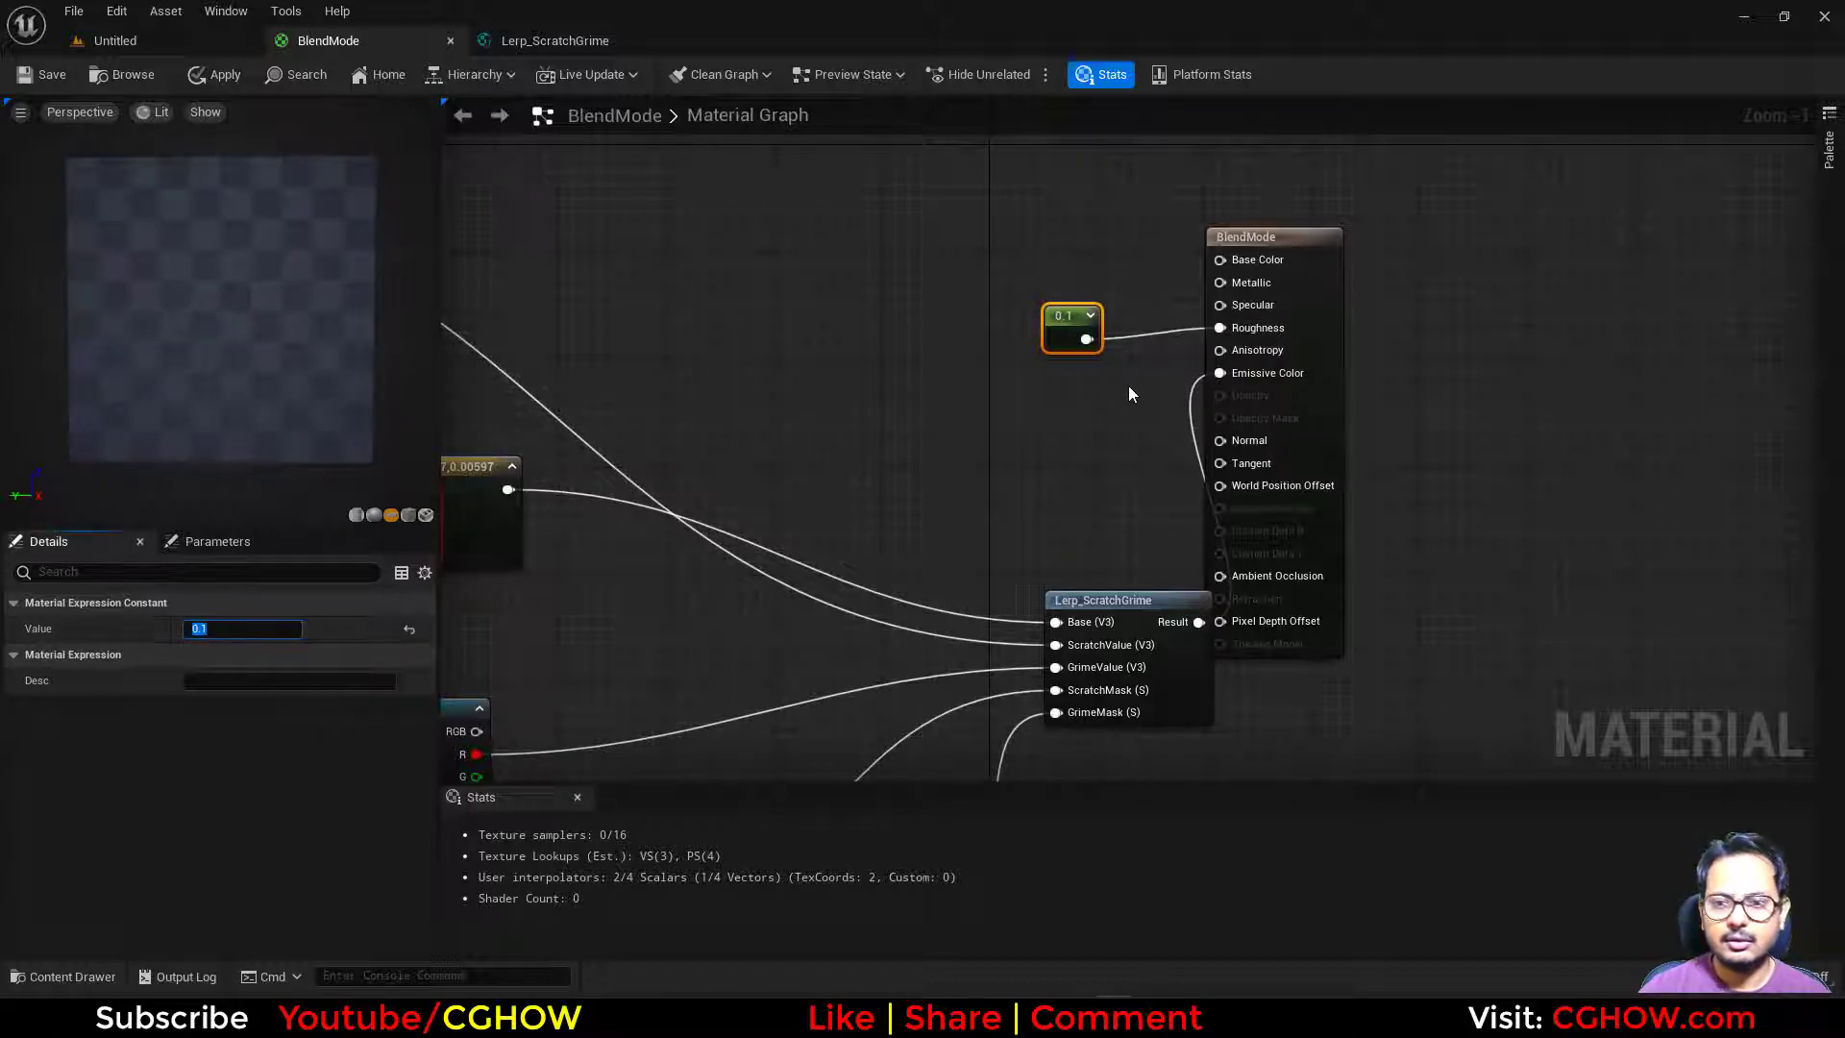
Add a constant of 1 and connect it to the material's Metallic and Specular inputs.
{"action": "right_click_drag", "start_coordinate": [1129, 387], "coordinate": [1106, 422]}
{"action": "left_click", "coordinate": [1005, 296]}
{"action": "left_click_drag", "start_coordinate": [1000, 300], "coordinate": [1166, 352]}
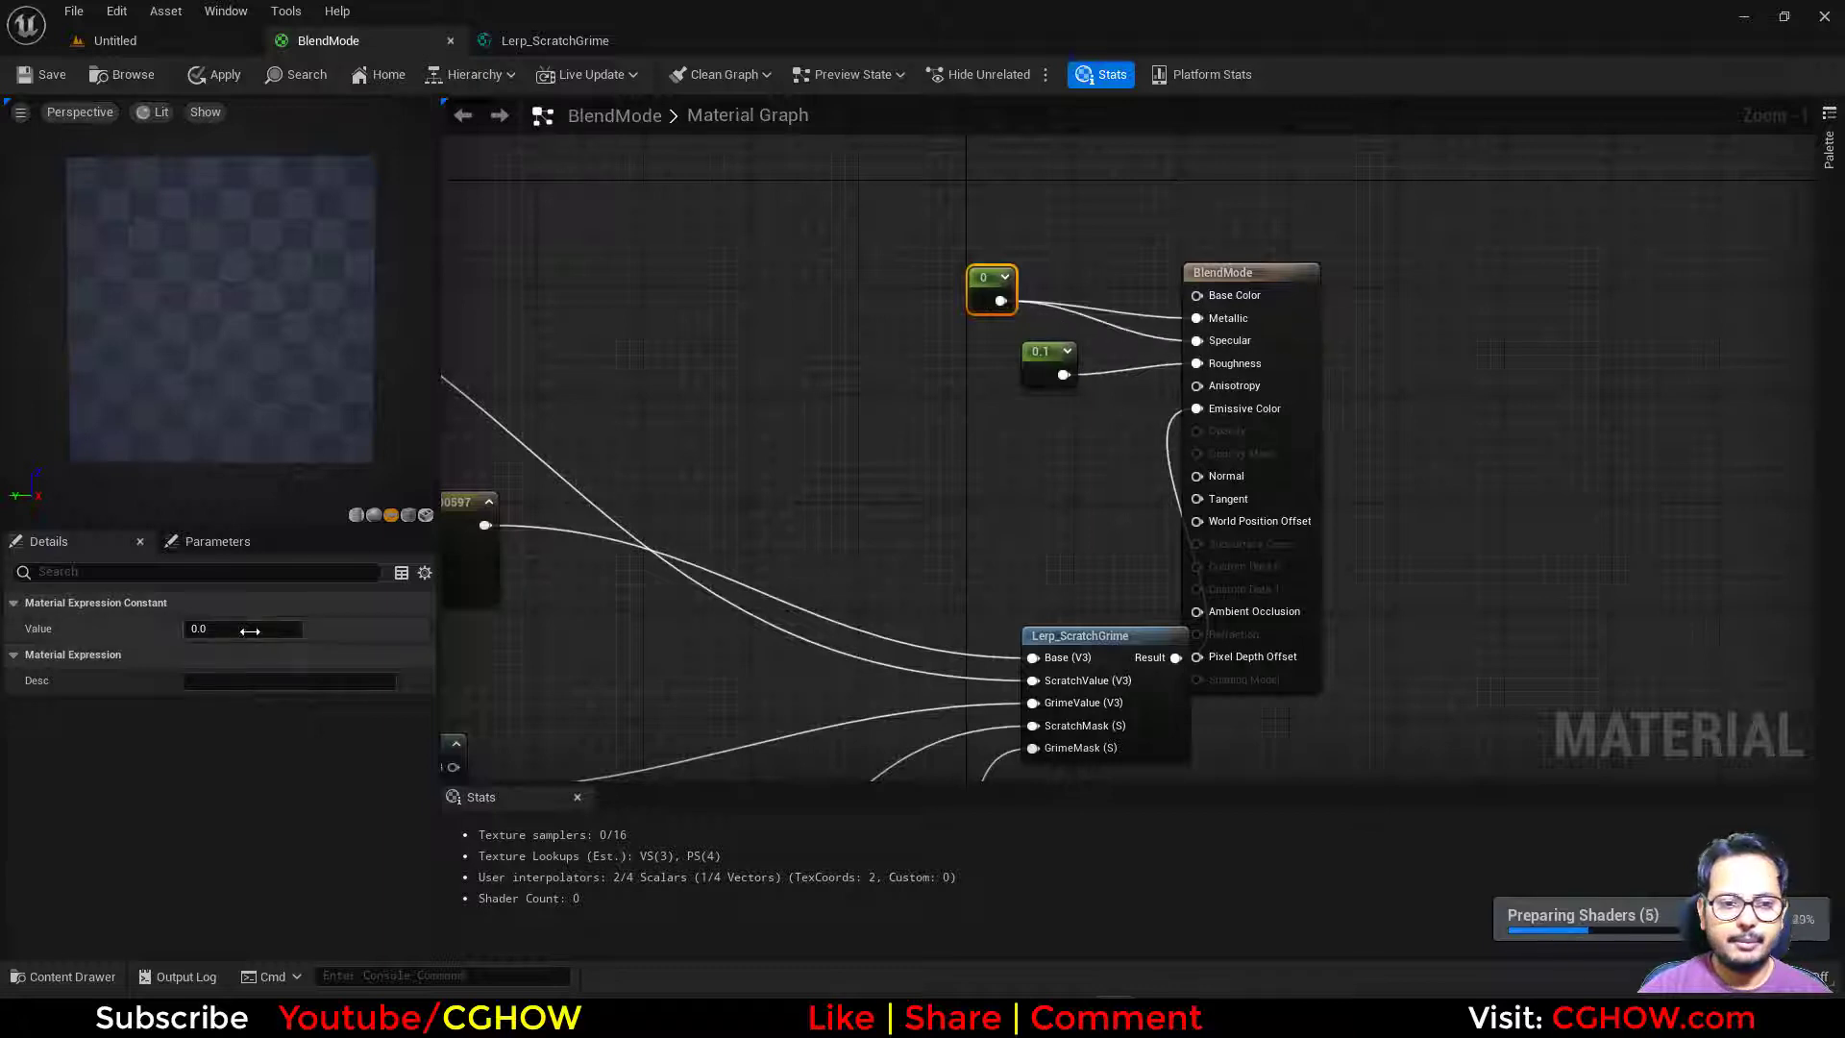
Move the BlendMode output node further right and reroute the Lerp_ScratchGrime result from Emissive Color to Base Color.
{"action": "left_click_drag", "start_coordinate": [1221, 442], "coordinate": [1356, 469]}
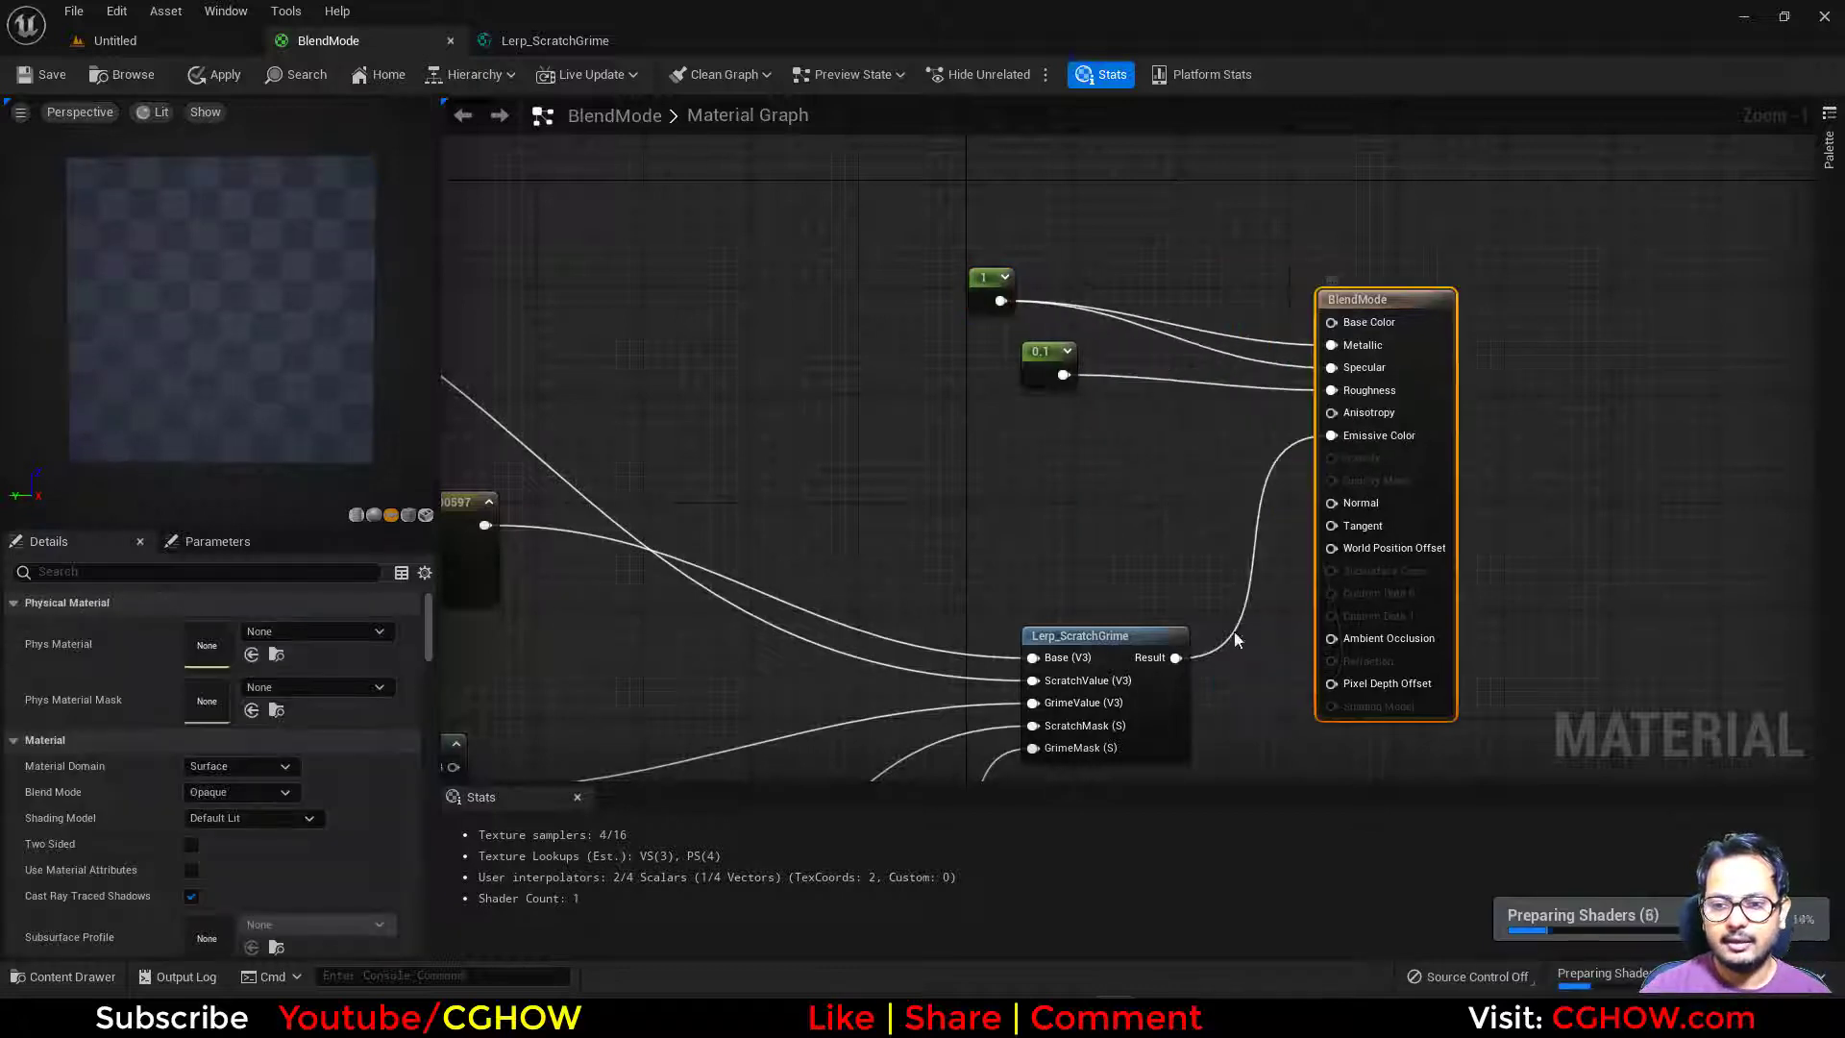
{"action": "left_click_drag", "start_coordinate": [1174, 658], "coordinate": [1361, 315]}
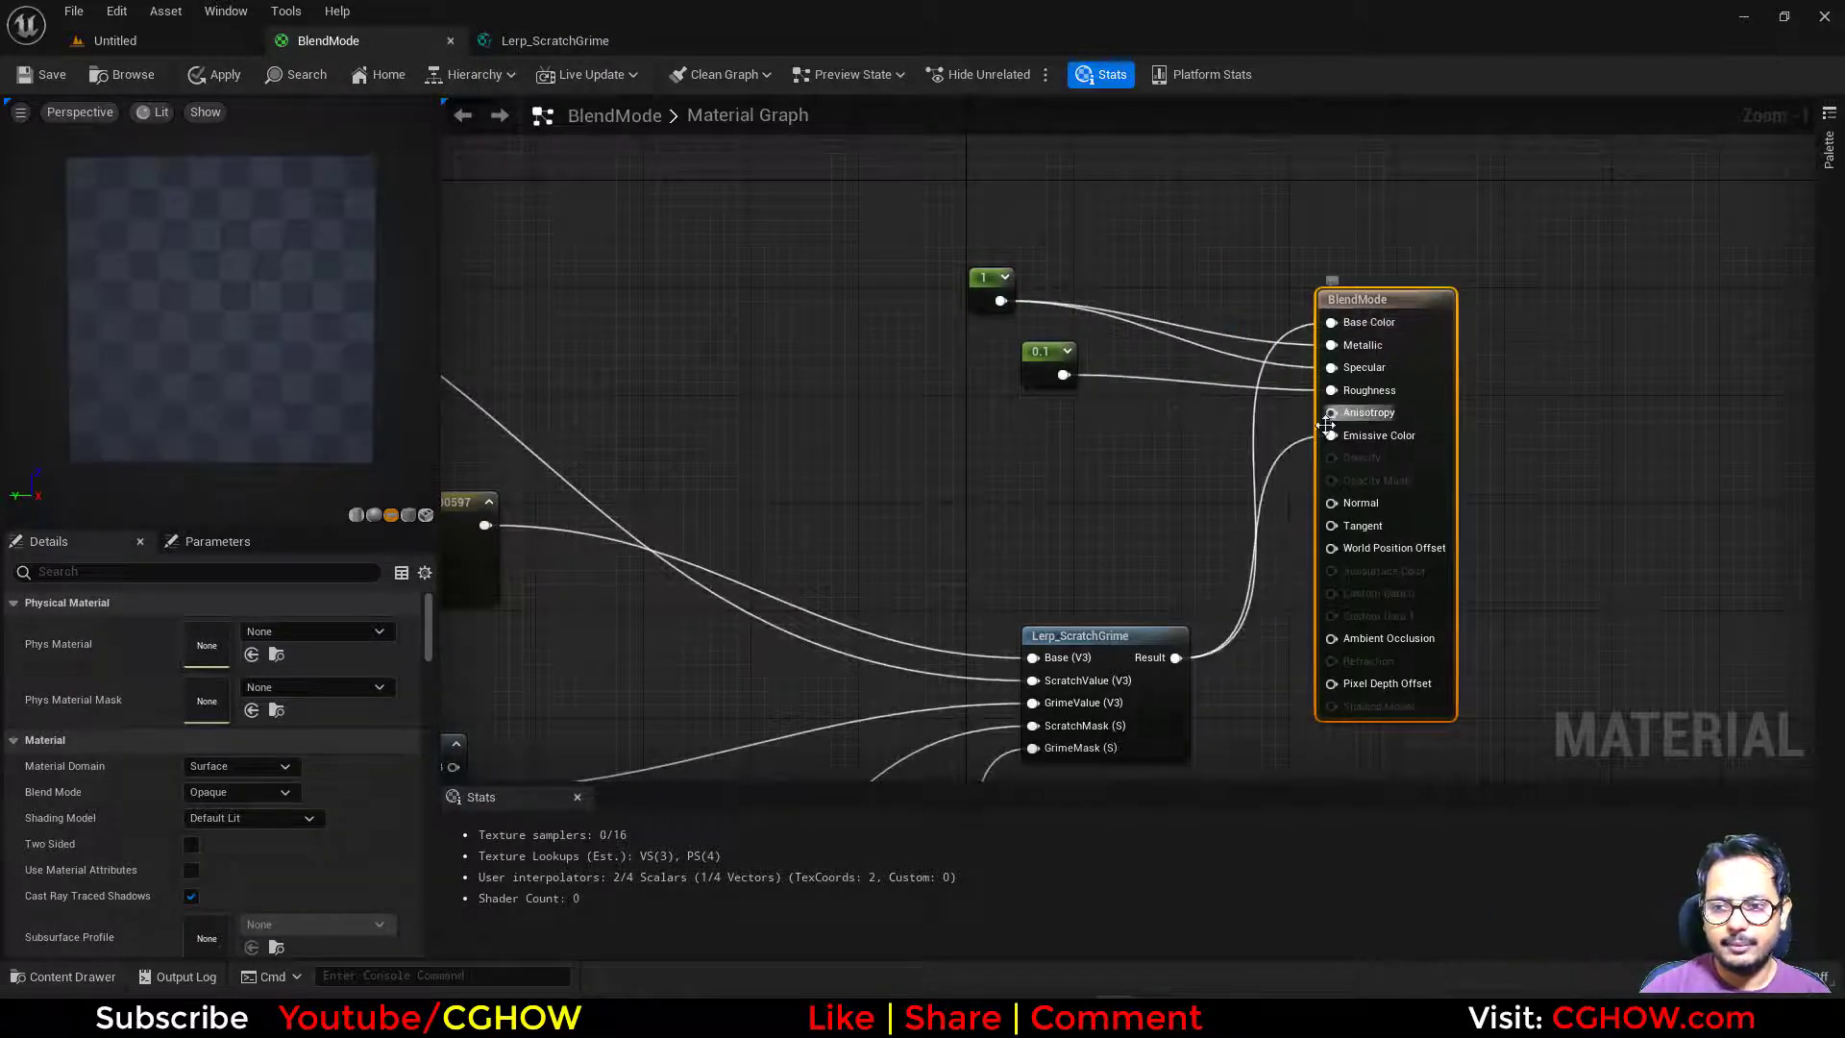
Move the T_Noise03 texture sample down, away from the vein texture sample above it.
{"action": "right_click_drag", "start_coordinate": [1125, 607], "coordinate": [1272, 298]}
{"action": "scroll", "coordinate": [961, 557], "scroll_direction": "down", "scroll_amount": 2}
{"action": "right_click_drag", "start_coordinate": [959, 596], "coordinate": [1168, 535]}
{"action": "scroll", "coordinate": [971, 597], "scroll_direction": "up", "scroll_amount": 2}
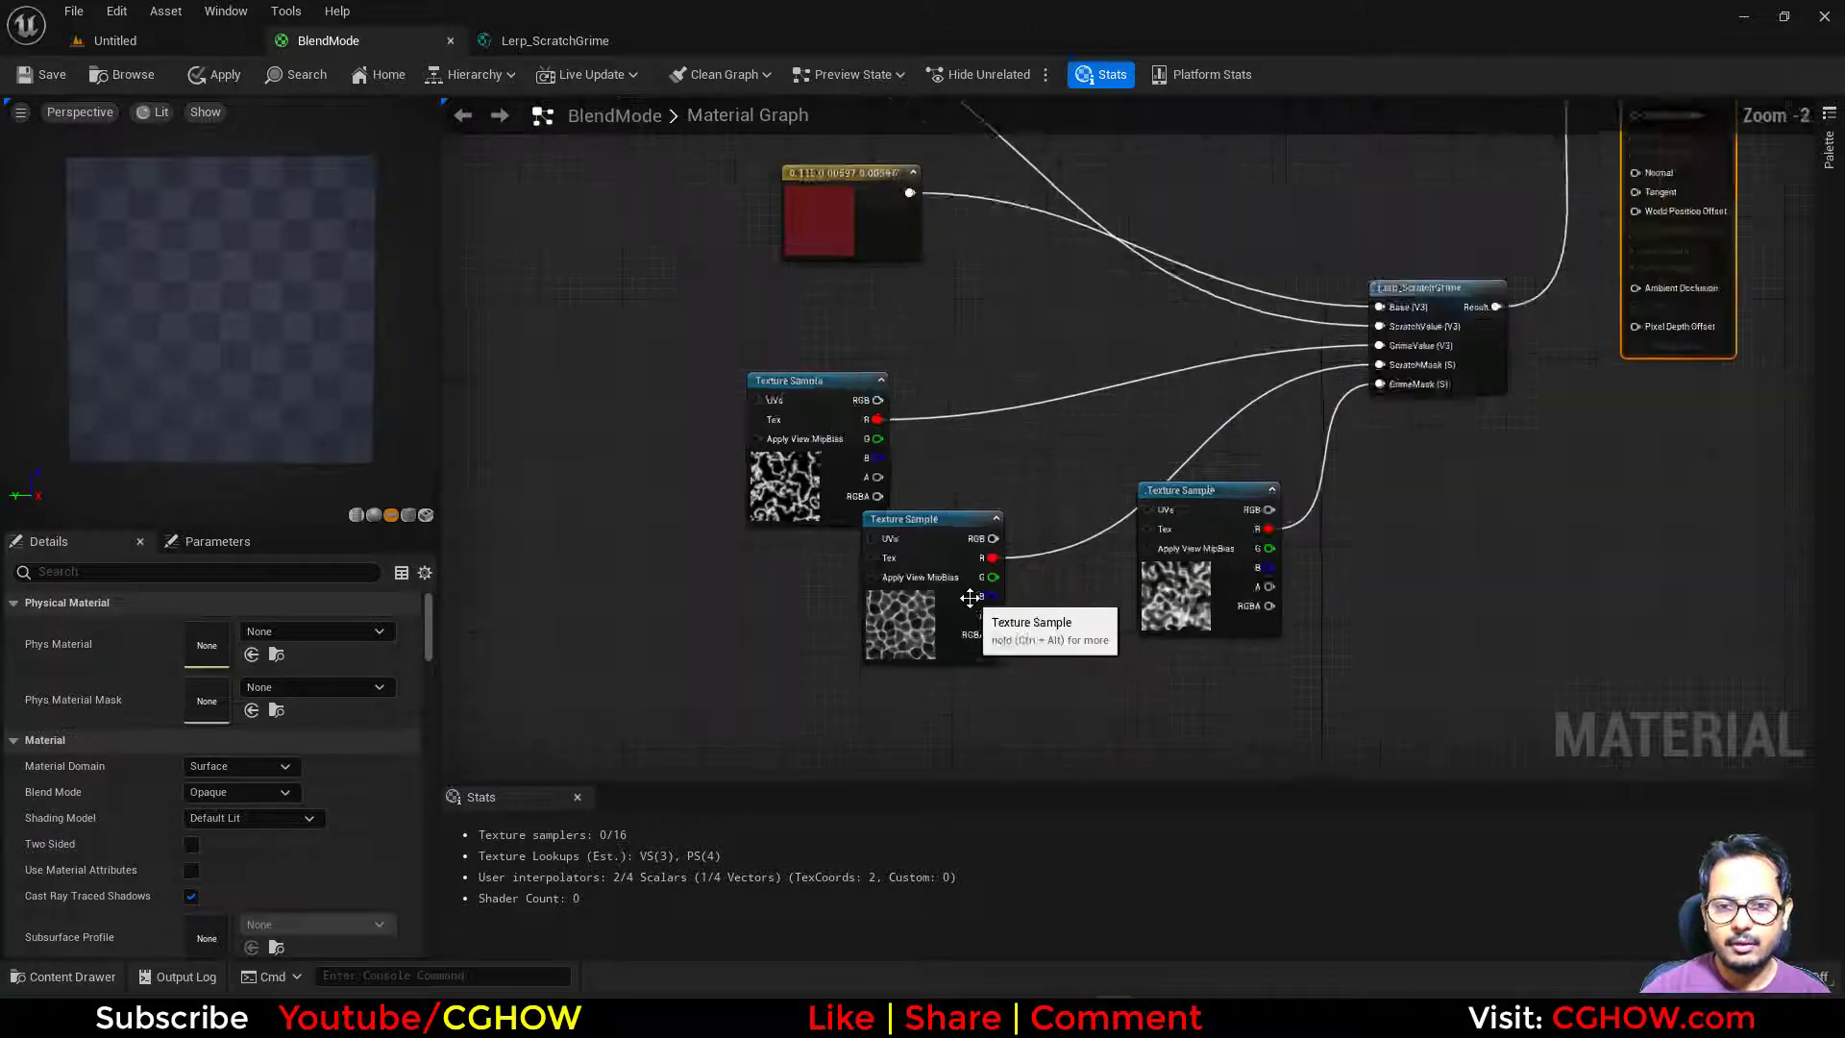
{"action": "left_click_drag", "start_coordinate": [932, 622], "coordinate": [945, 716]}
{"action": "scroll", "coordinate": [915, 469], "scroll_direction": "up", "scroll_amount": 1}
{"action": "right_click_drag", "start_coordinate": [874, 403], "coordinate": [830, 536]}
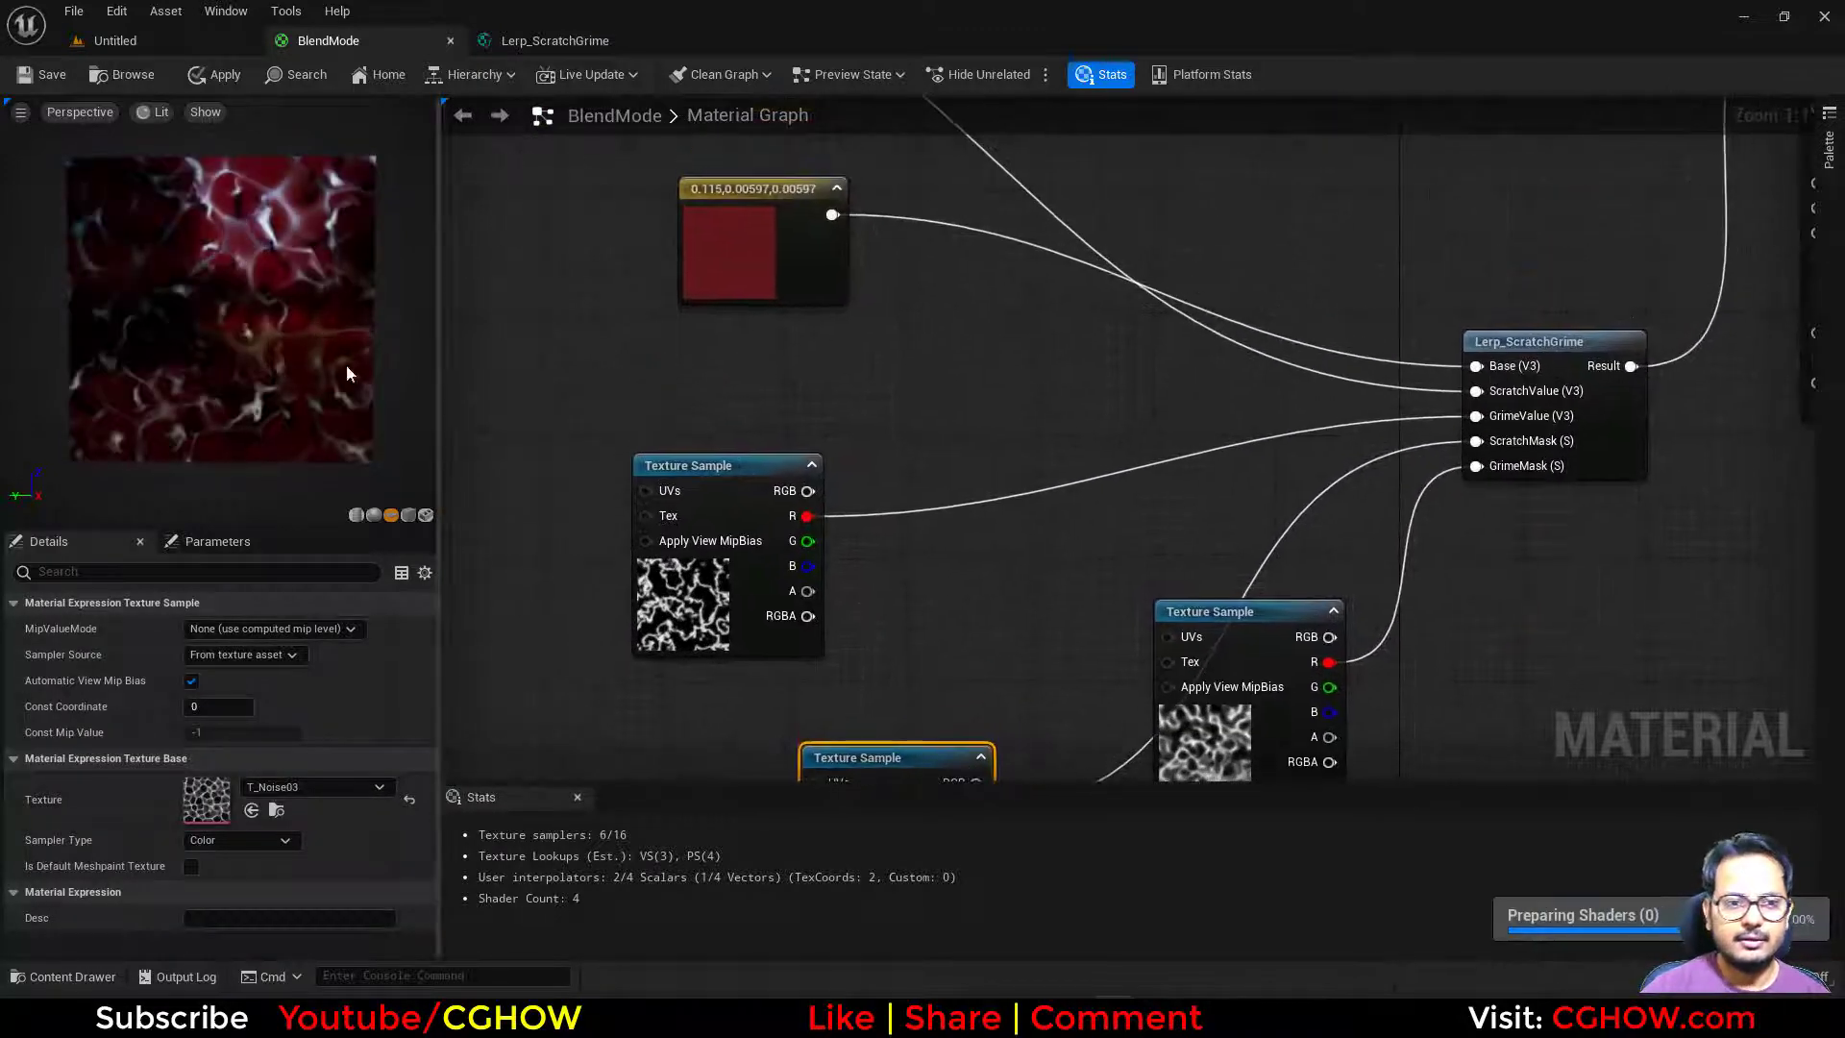
Shift the vein texture sample slightly up and away from the mask samples, and move the noise_blur texture sample closer to the red color constant.
{"action": "left_click_drag", "start_coordinate": [346, 366], "coordinate": [279, 307]}
{"action": "left_click_drag", "start_coordinate": [703, 576], "coordinate": [672, 530]}
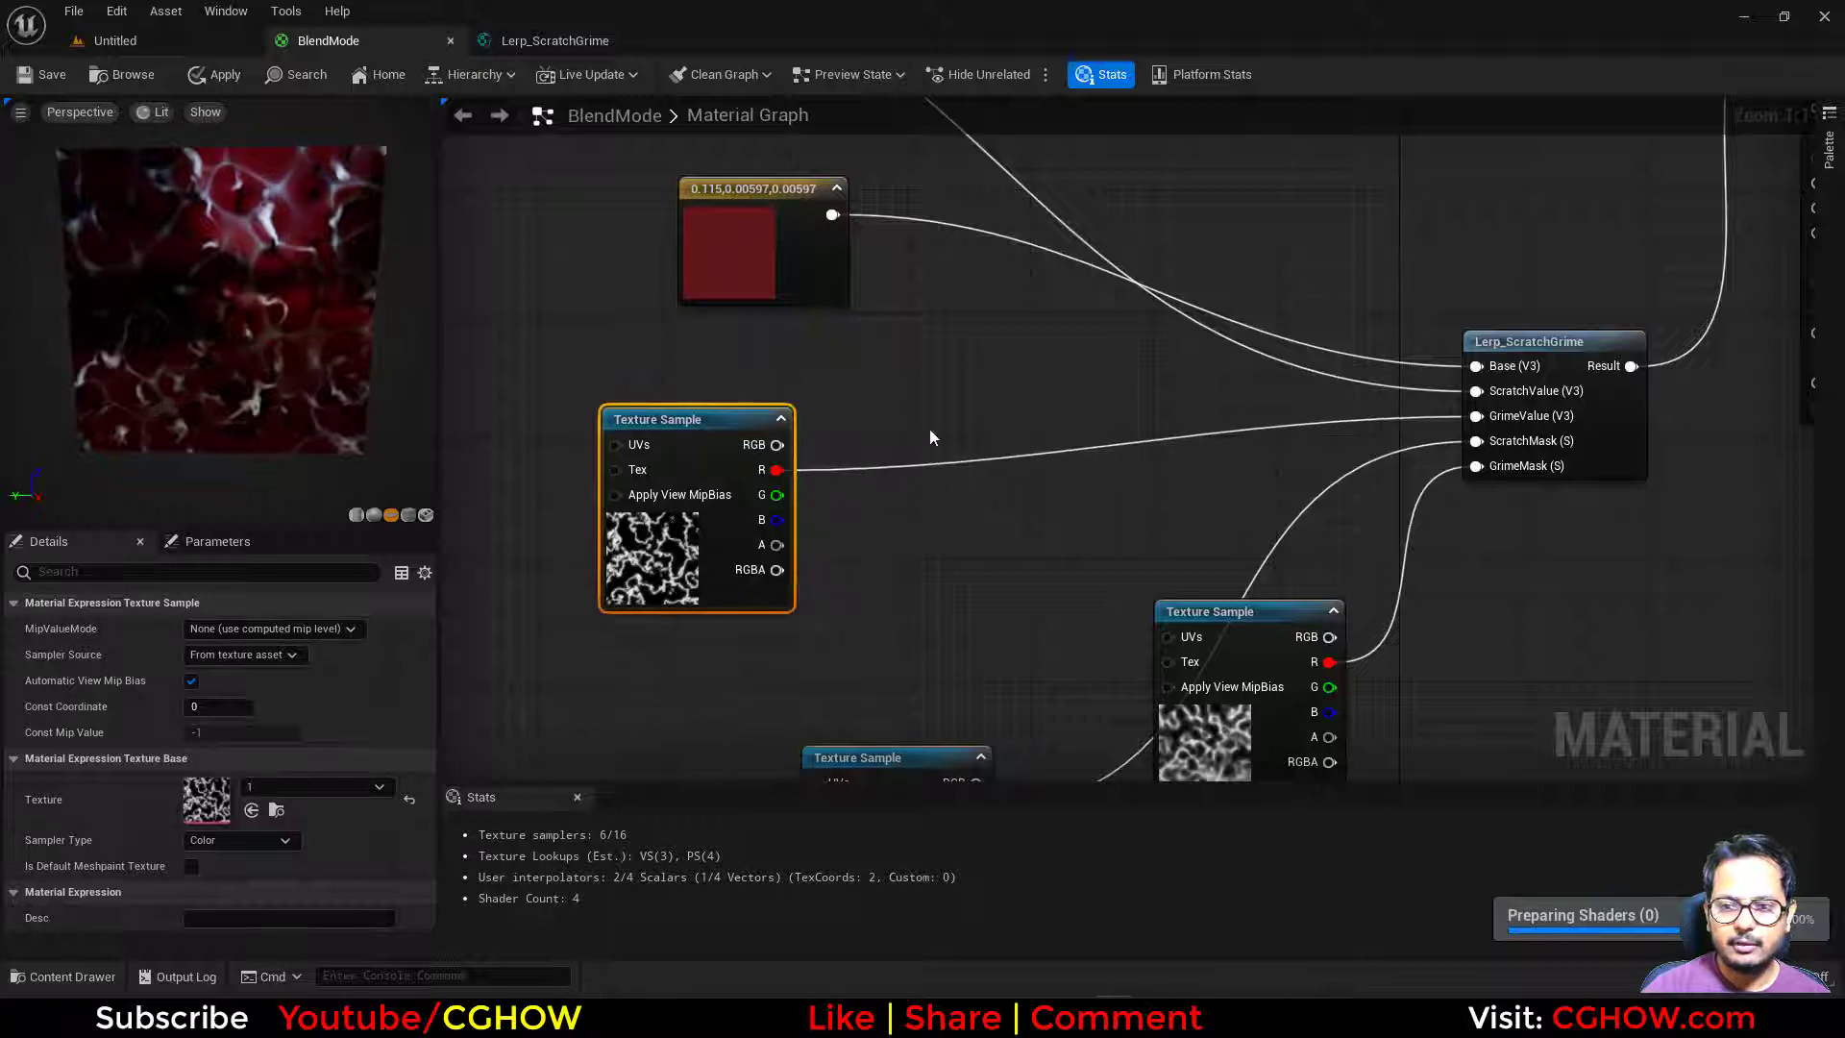
{"action": "right_click_drag", "start_coordinate": [846, 288], "coordinate": [893, 559]}
{"action": "left_click_drag", "start_coordinate": [492, 302], "coordinate": [505, 315]}
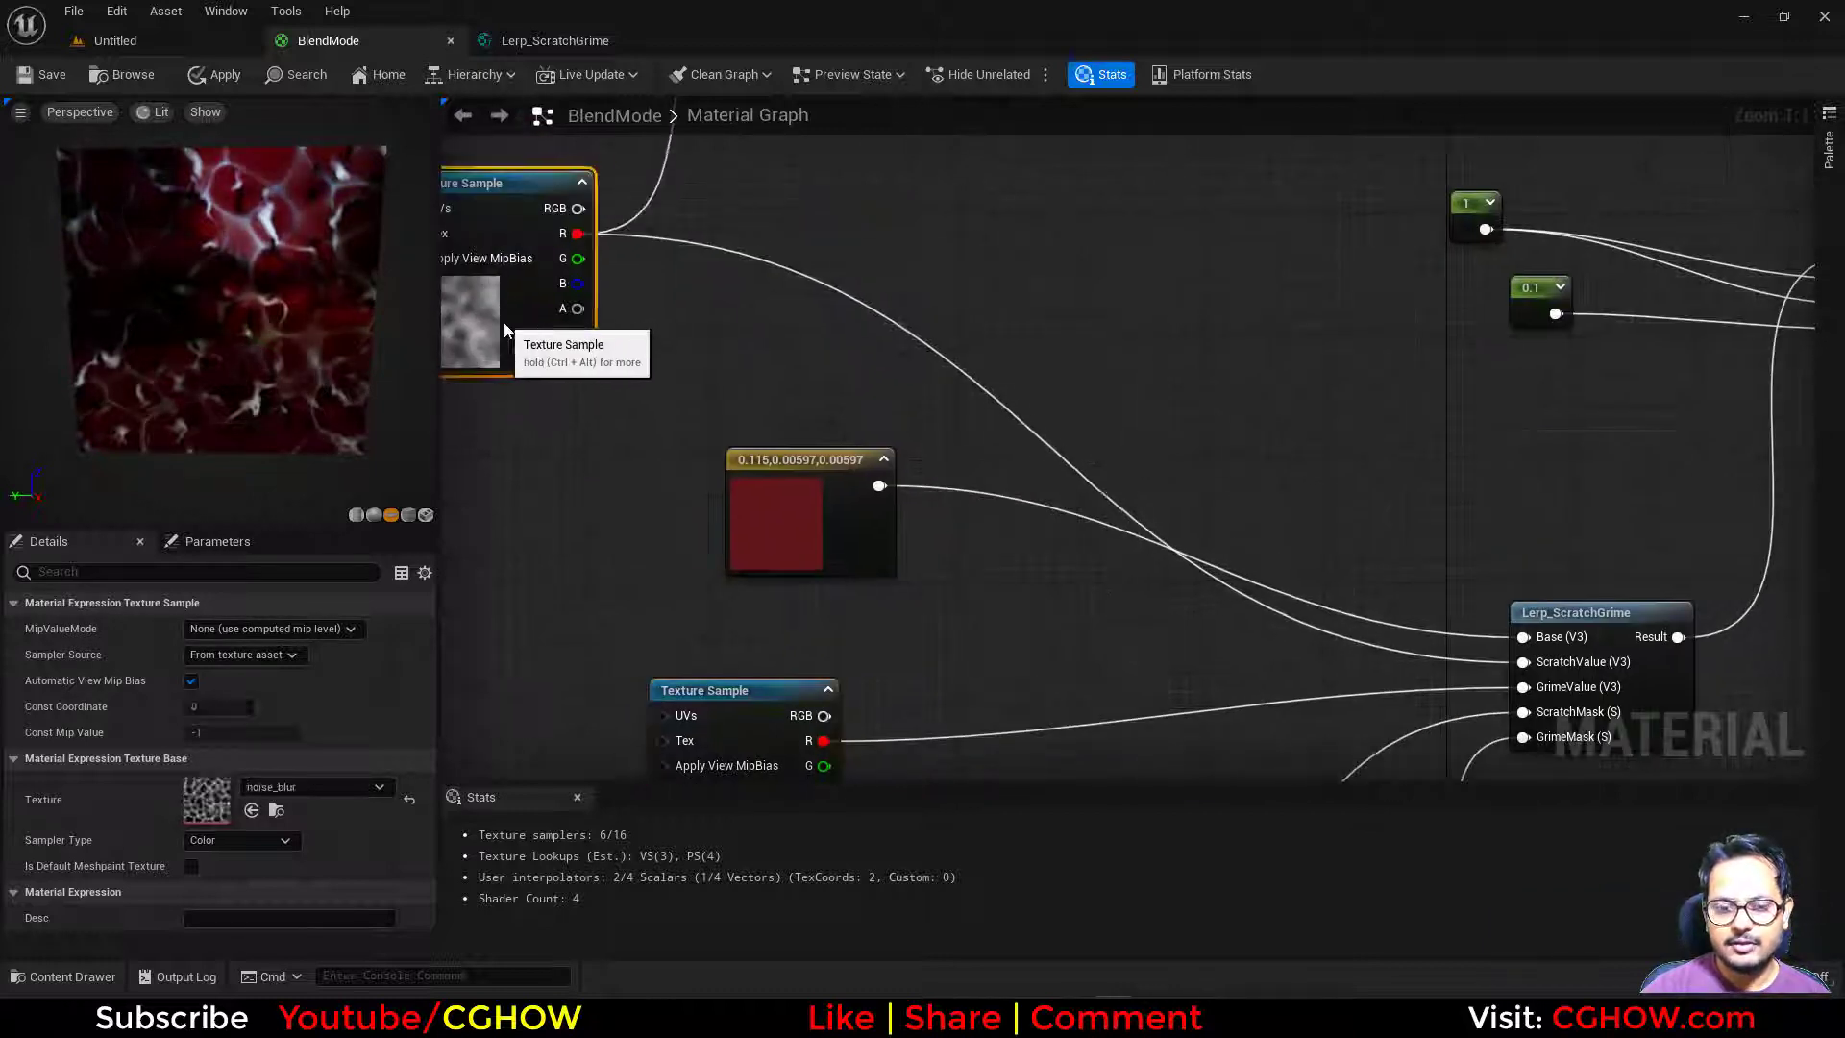
{"action": "left_click", "coordinate": [863, 335]}
{"action": "right_click_drag", "start_coordinate": [448, 293], "coordinate": [529, 295]}
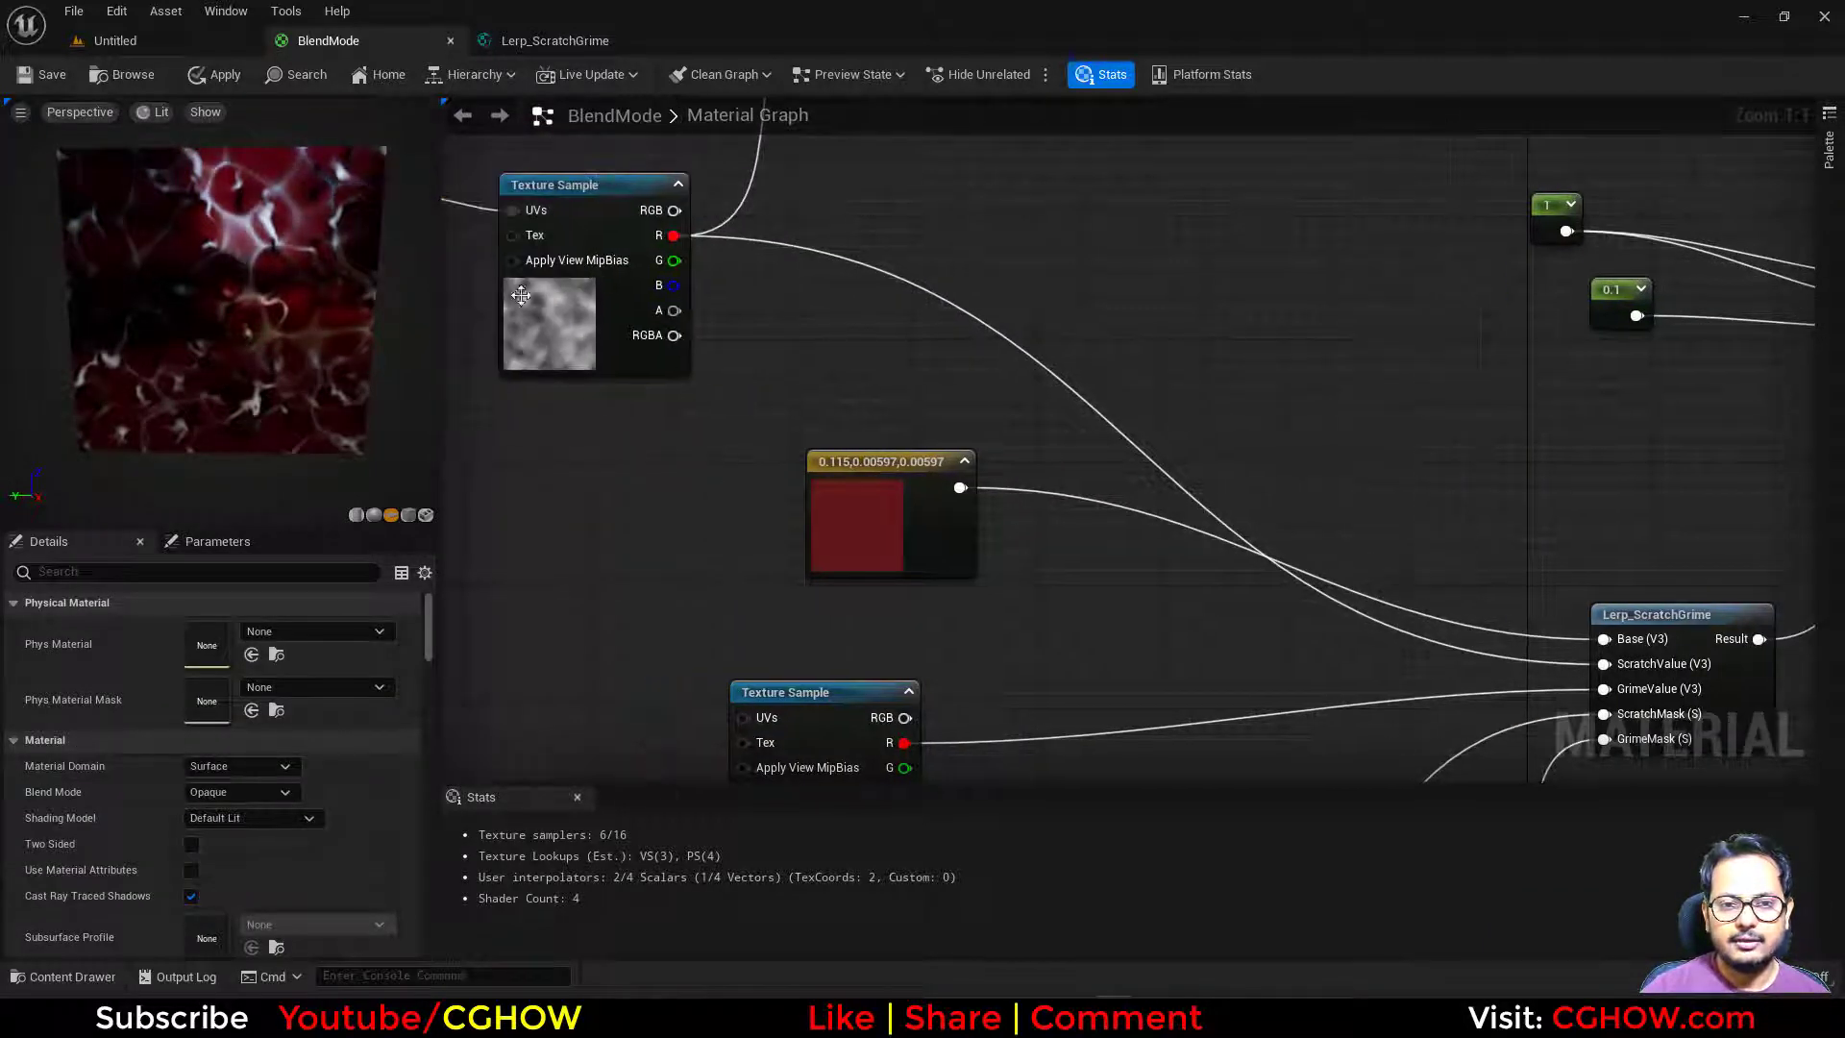
{"action": "left_click_drag", "start_coordinate": [594, 361], "coordinate": [719, 369]}
Insert a Multiply node between the noise_blur texture's R output and the ScratchValue input of Lerp_ScratchGrime.
{"action": "left_click", "coordinate": [889, 350]}
{"action": "key", "text": "m"}
{"action": "left_click", "coordinate": [915, 234]}
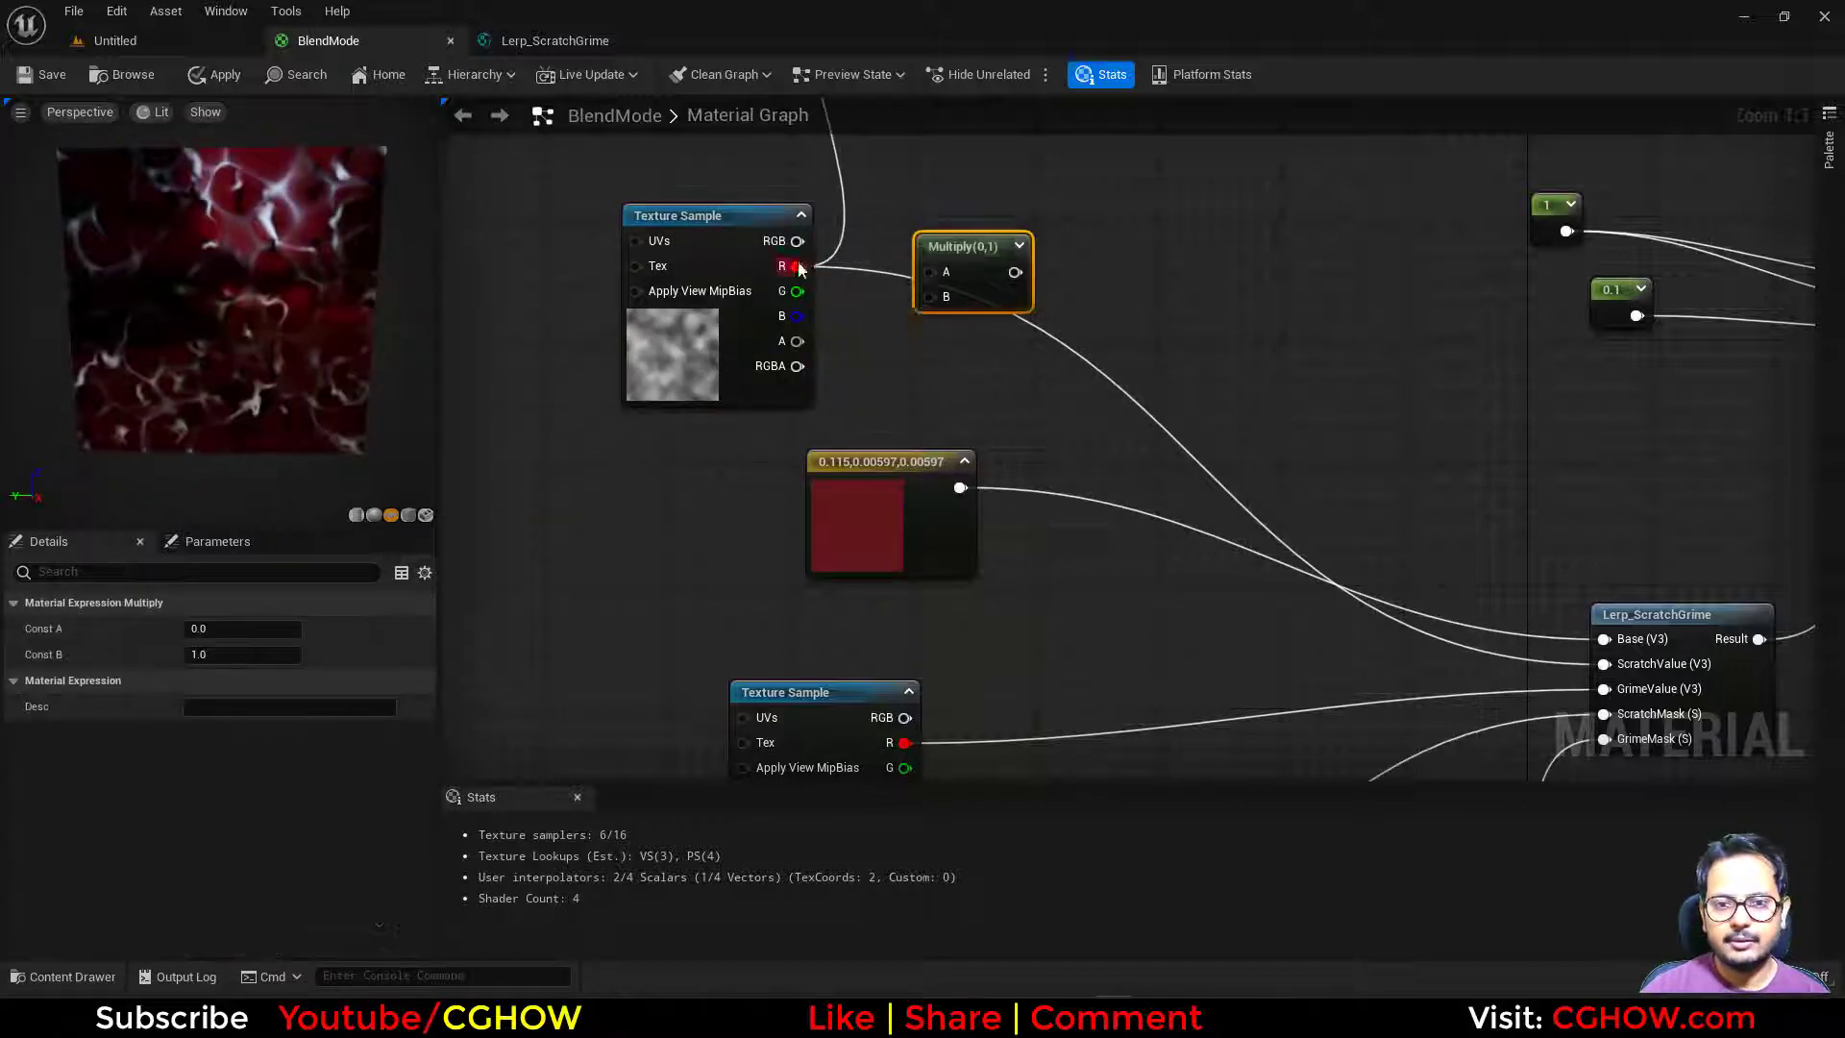
{"action": "left_click_drag", "start_coordinate": [796, 266], "coordinate": [1617, 654]}
{"action": "left_click_drag", "start_coordinate": [1008, 273], "coordinate": [1633, 666]}
Add a scalar parameter named scratch and connect it to the Multiply node's B input.
{"action": "left_click", "coordinate": [896, 348]}
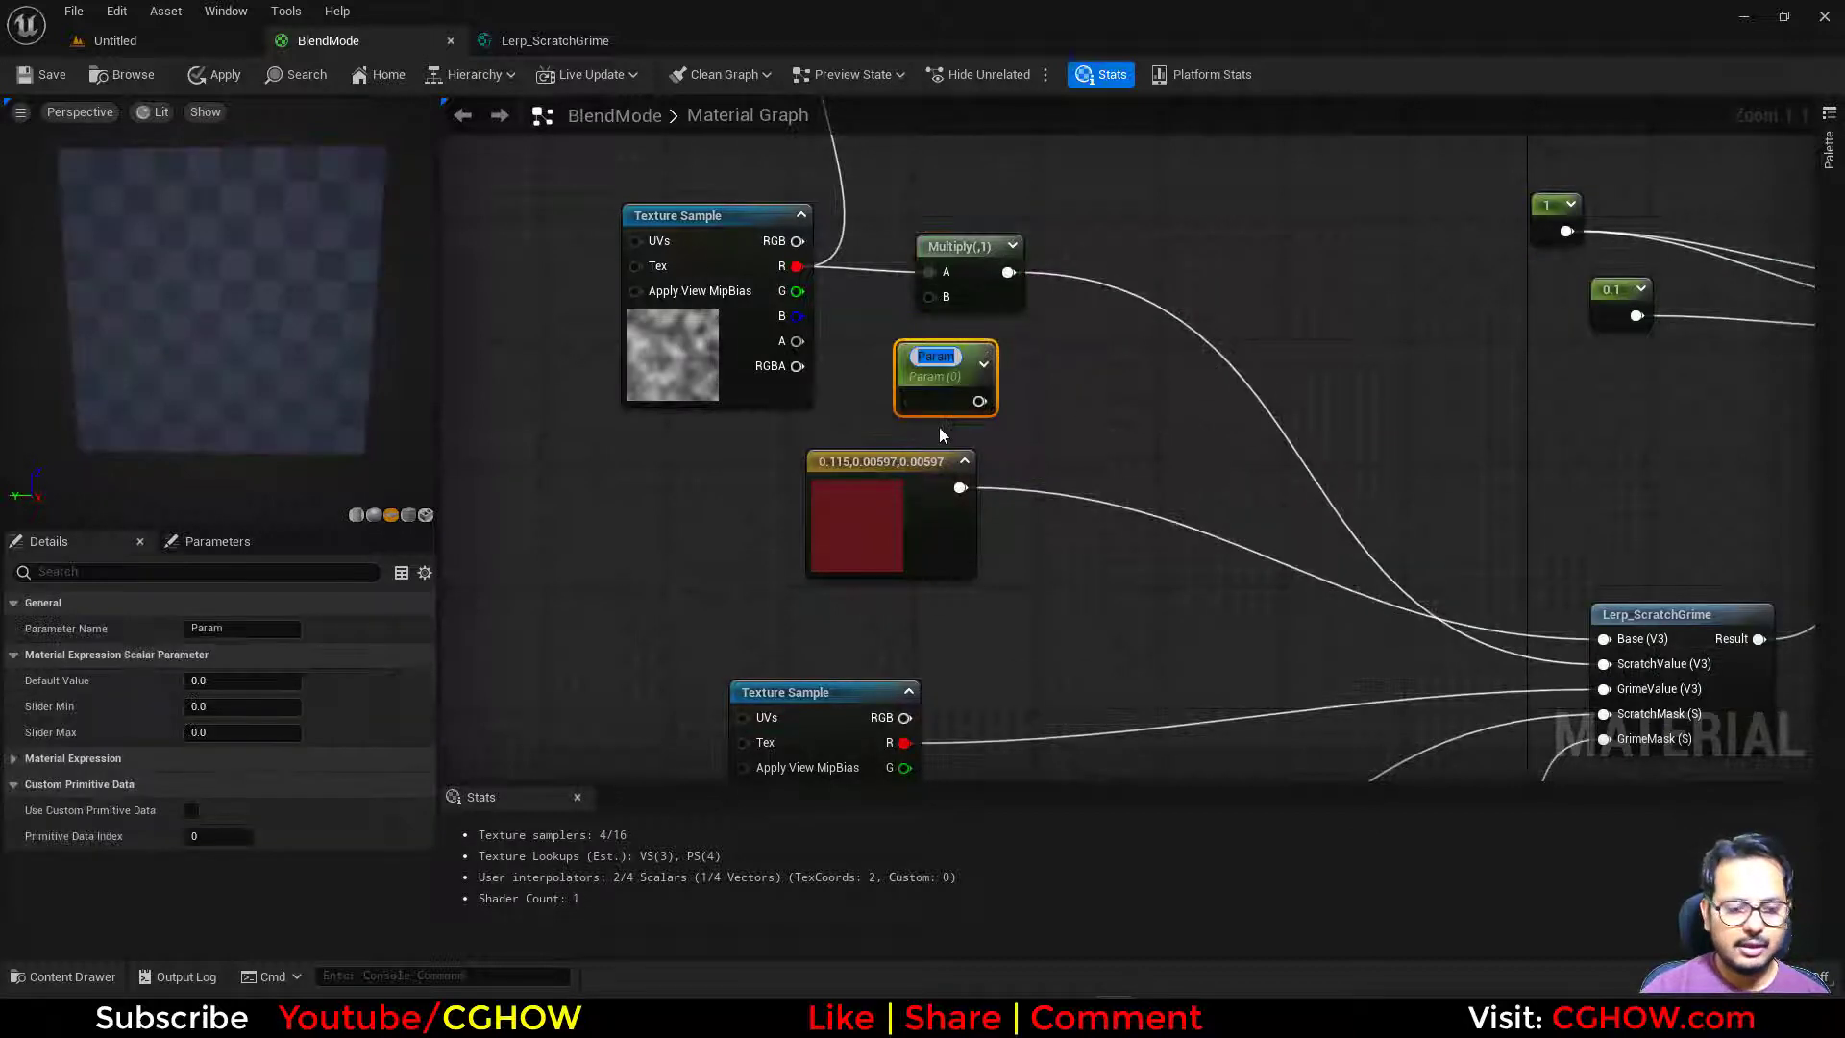
{"action": "type", "text": "scratch"}
{"action": "key", "text": "Return"}
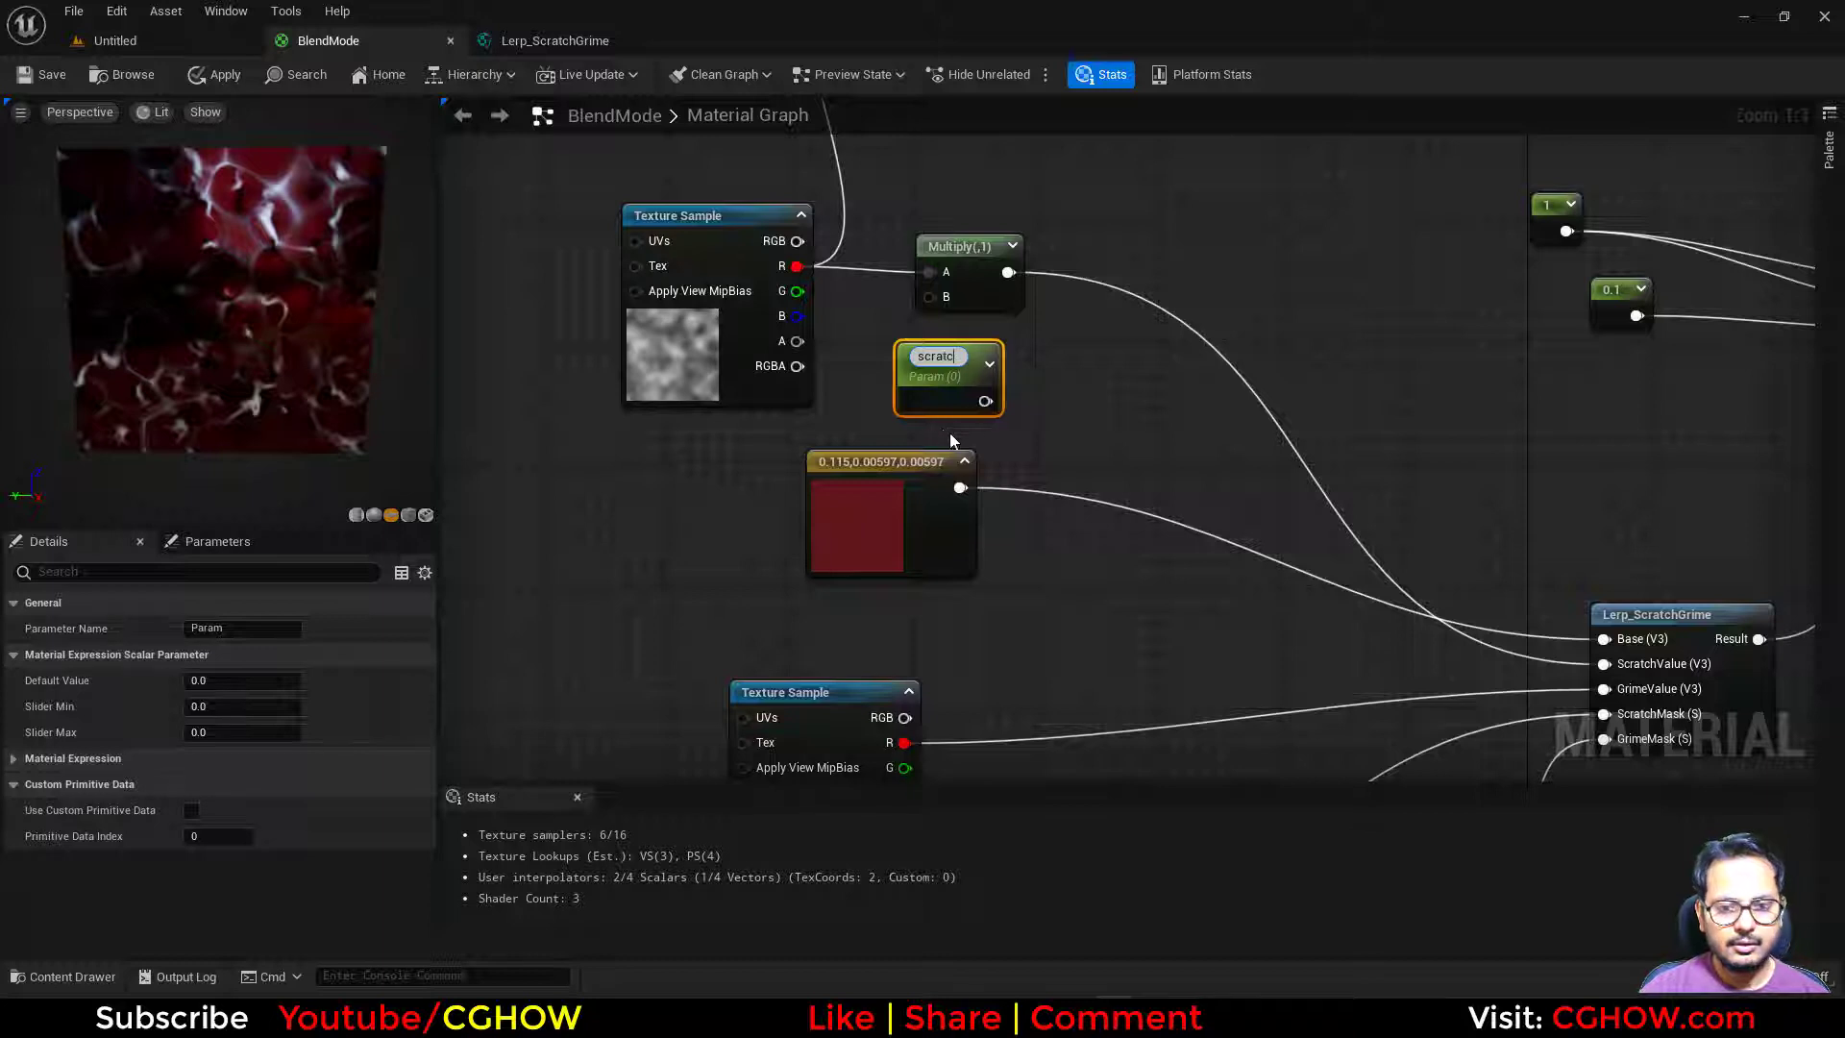
{"action": "left_click_drag", "start_coordinate": [977, 397], "coordinate": [930, 296]}
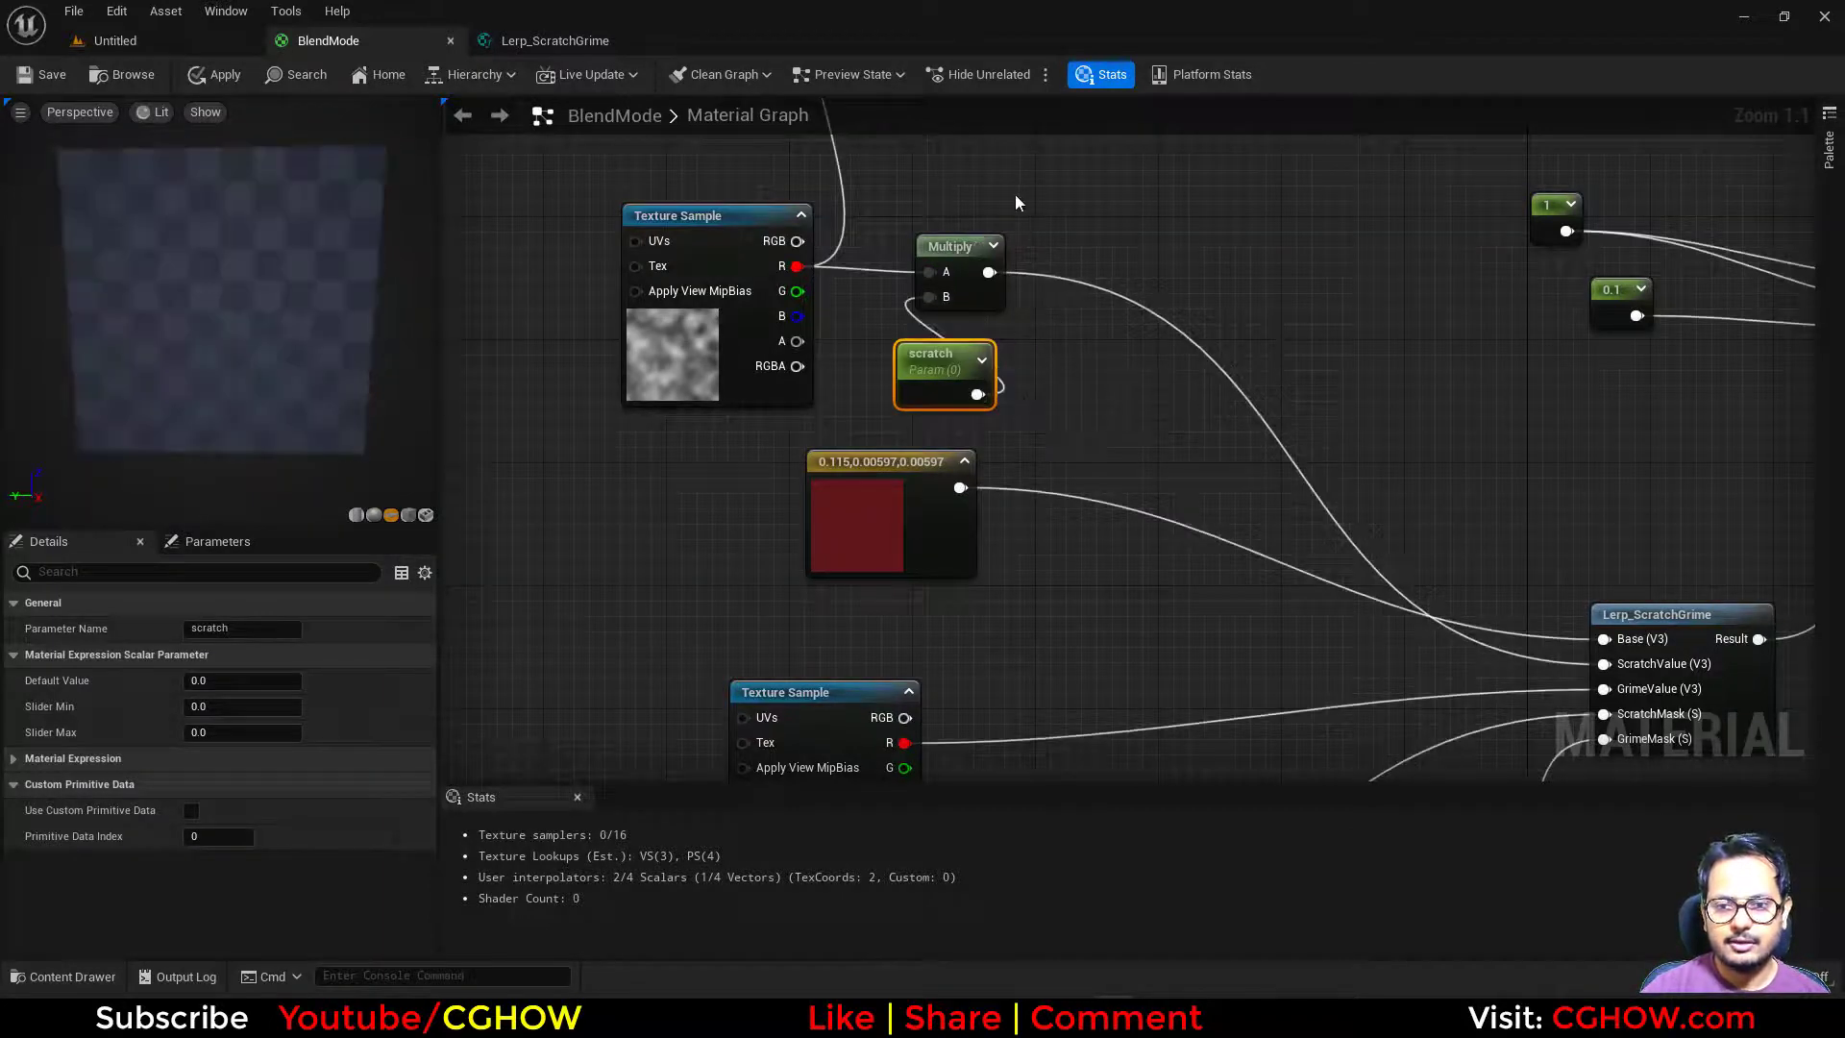
Duplicate the Multiply and scratch nodes beside the vein texture and wire the copy between its R output and GrimeValue.
{"action": "left_click_drag", "start_coordinate": [955, 382], "coordinate": [955, 384]}
{"action": "key", "text": "ctrl+c"}
{"action": "right_click_drag", "start_coordinate": [984, 609], "coordinate": [905, 303]}
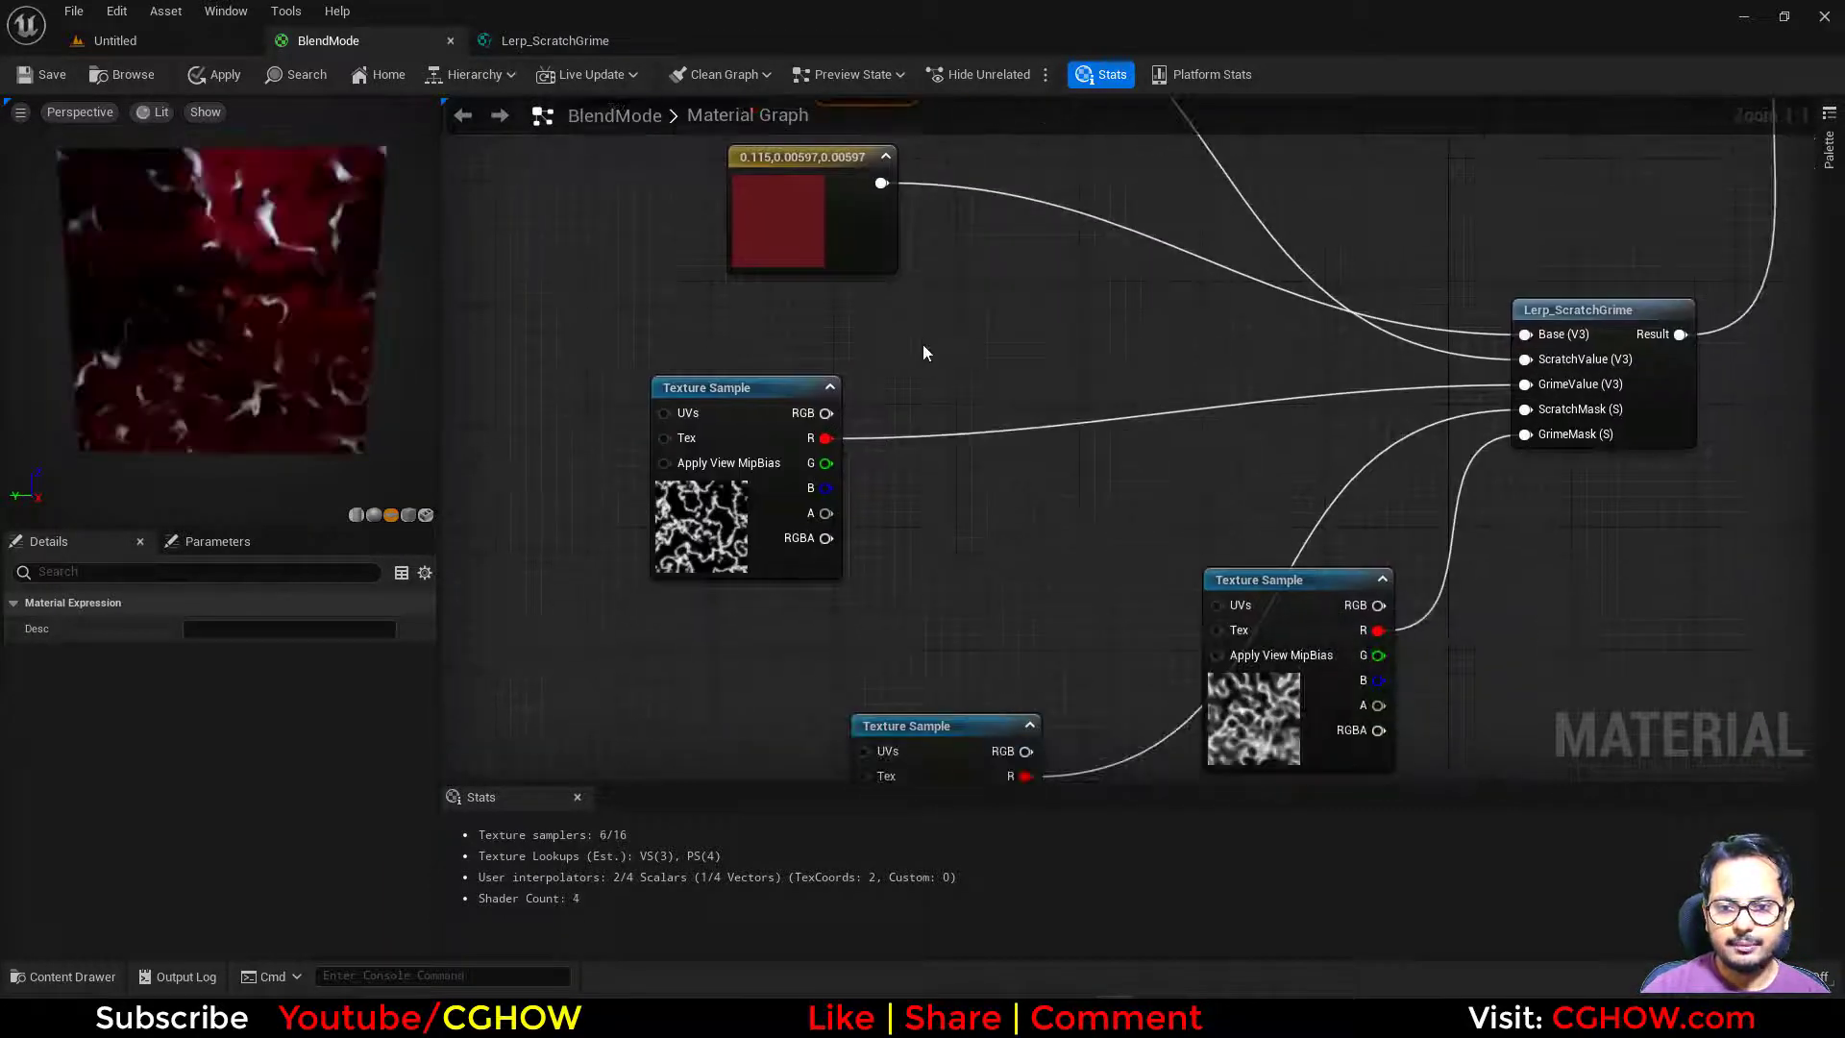
{"action": "key", "text": "ctrl+v"}
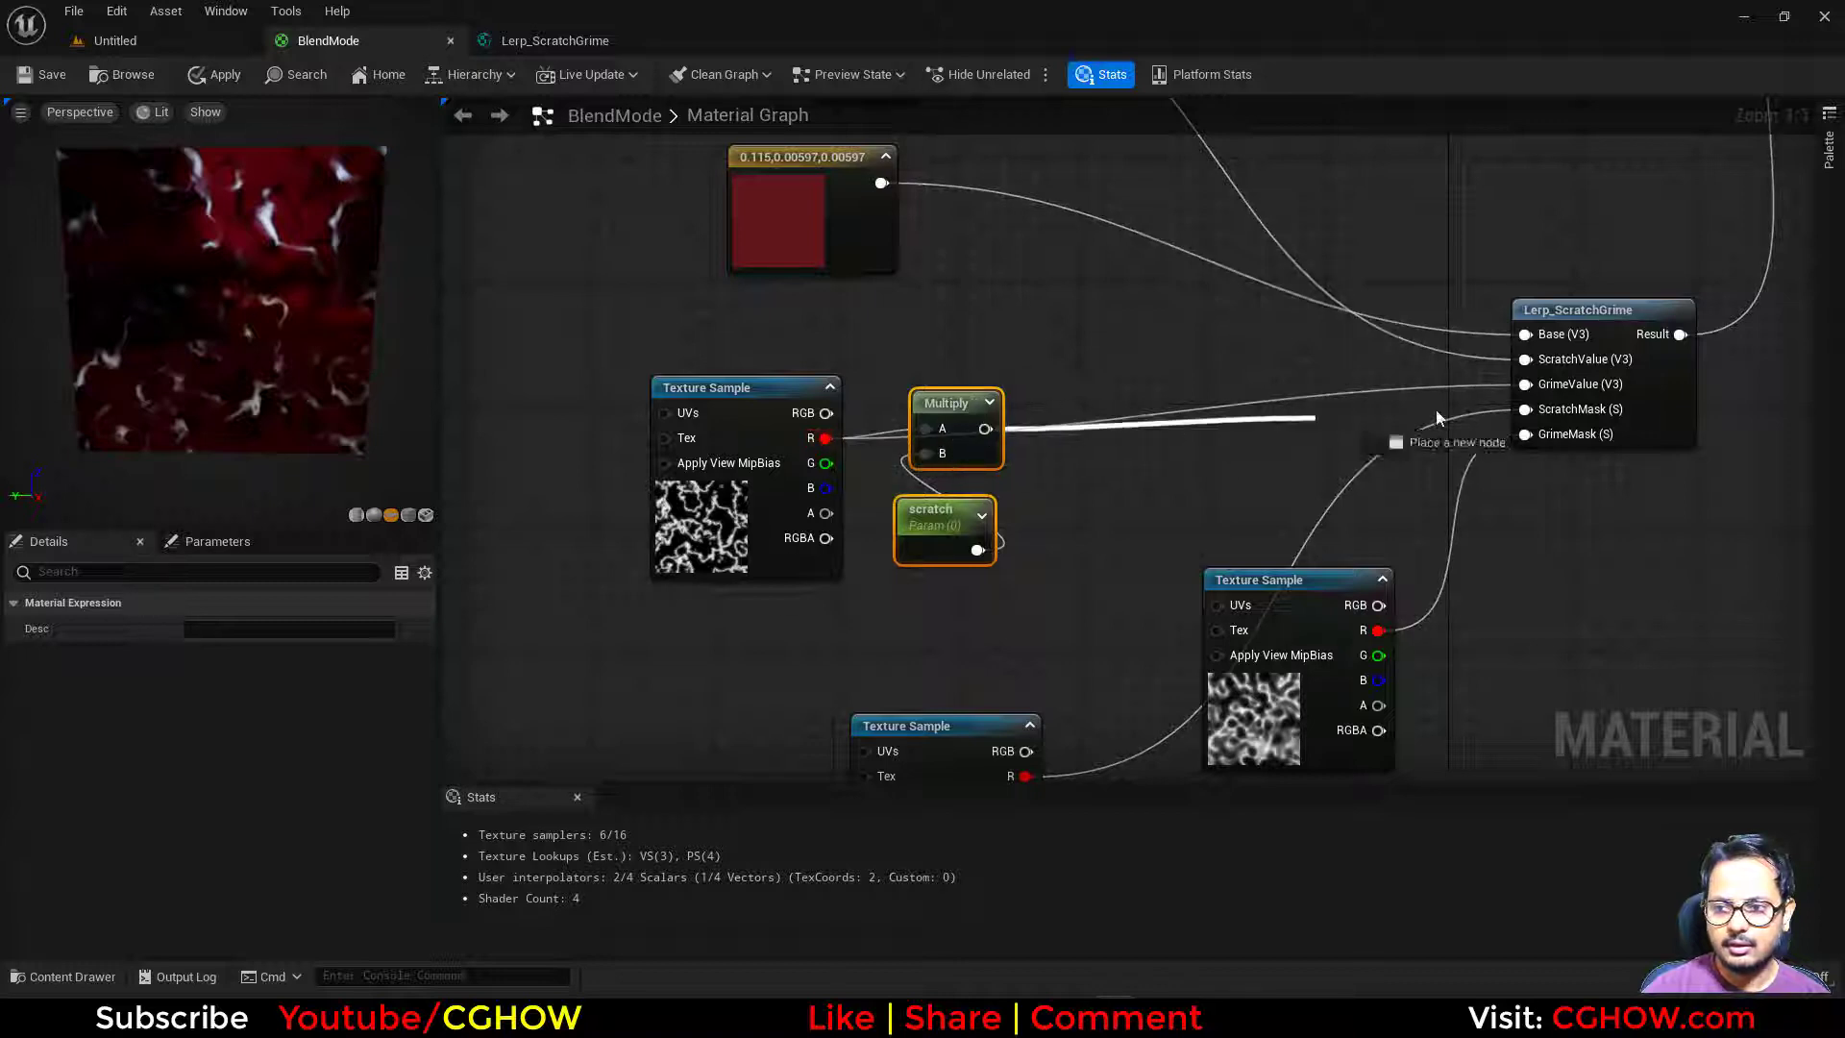
{"action": "left_click_drag", "start_coordinate": [1565, 380], "coordinate": [1564, 383]}
Rename the duplicated scratch parameter as grim.
{"action": "left_click", "coordinate": [937, 519]}
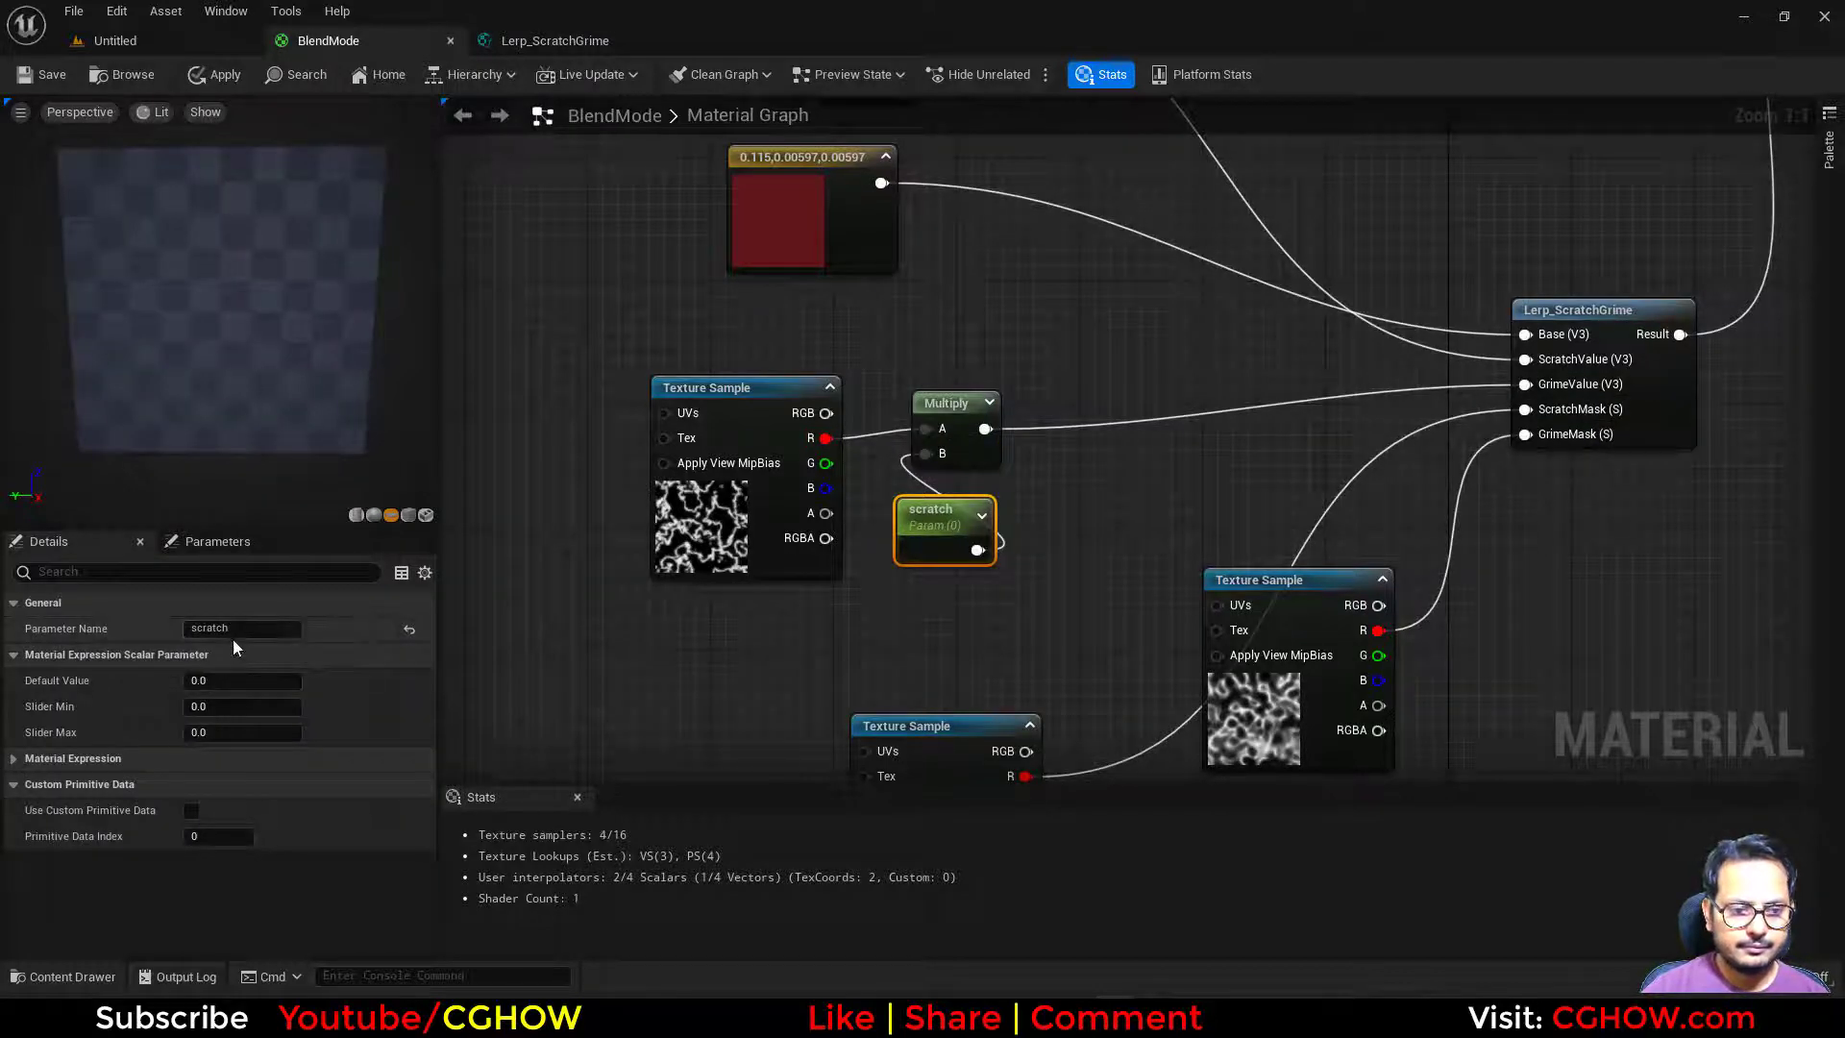
{"action": "left_click", "coordinate": [234, 631]}
{"action": "type", "text": "grim"}
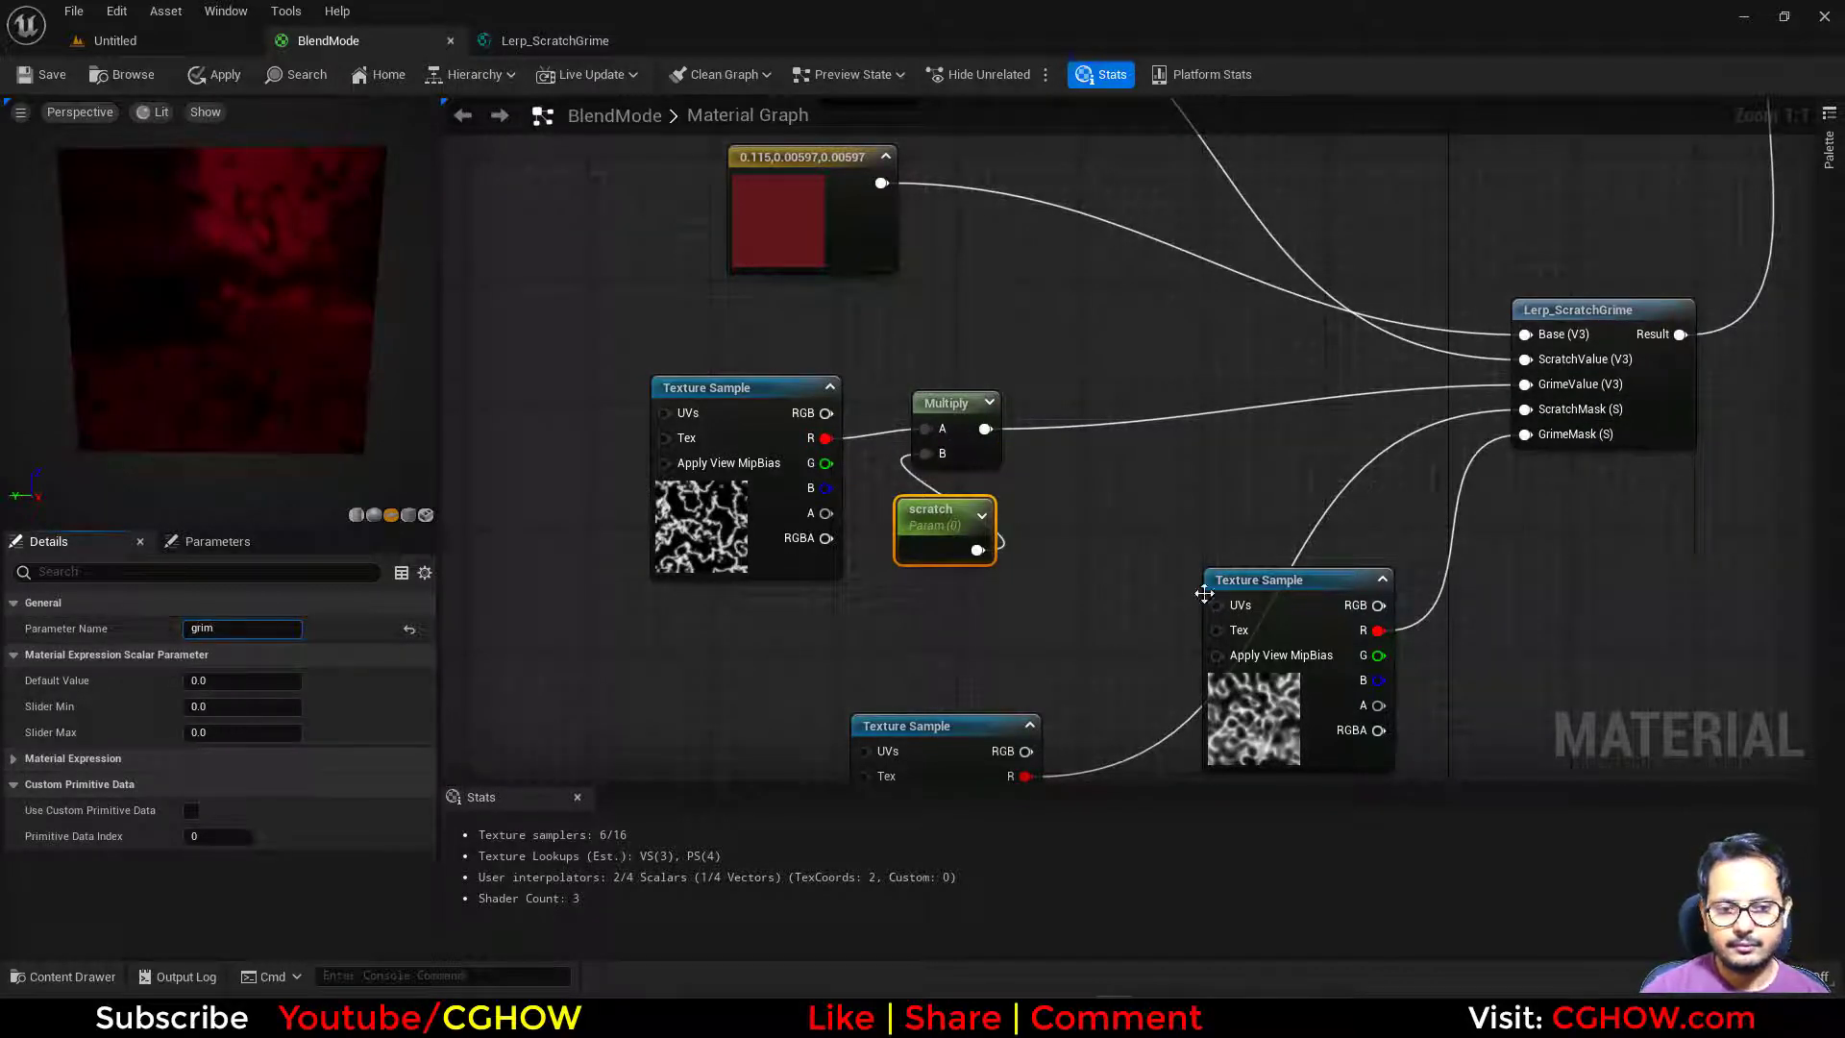
{"action": "left_click", "coordinate": [1179, 556]}
Move the t_noise texture sample further down and away from the other mask sample.
{"action": "right_click_drag", "start_coordinate": [1082, 658], "coordinate": [917, 469]}
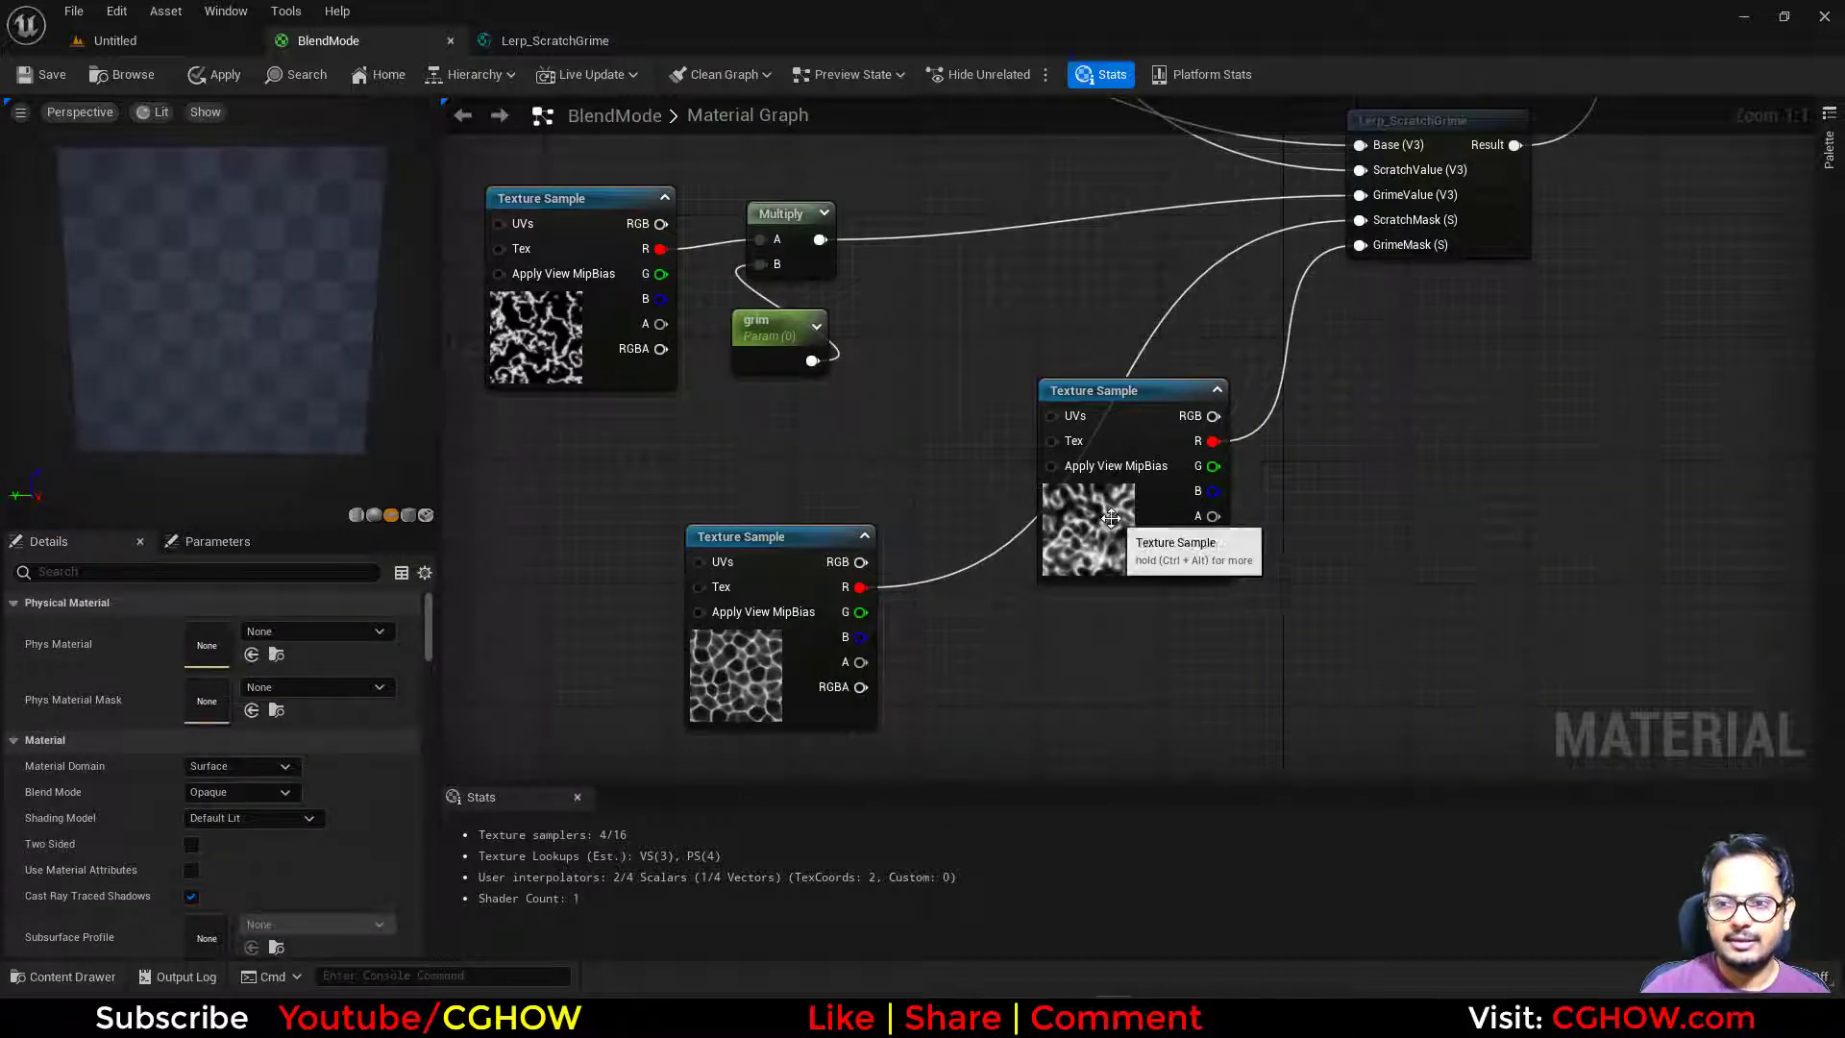
{"action": "left_click_drag", "start_coordinate": [1111, 519], "coordinate": [1230, 636]}
{"action": "right_click_drag", "start_coordinate": [1047, 441], "coordinate": [1046, 505]}
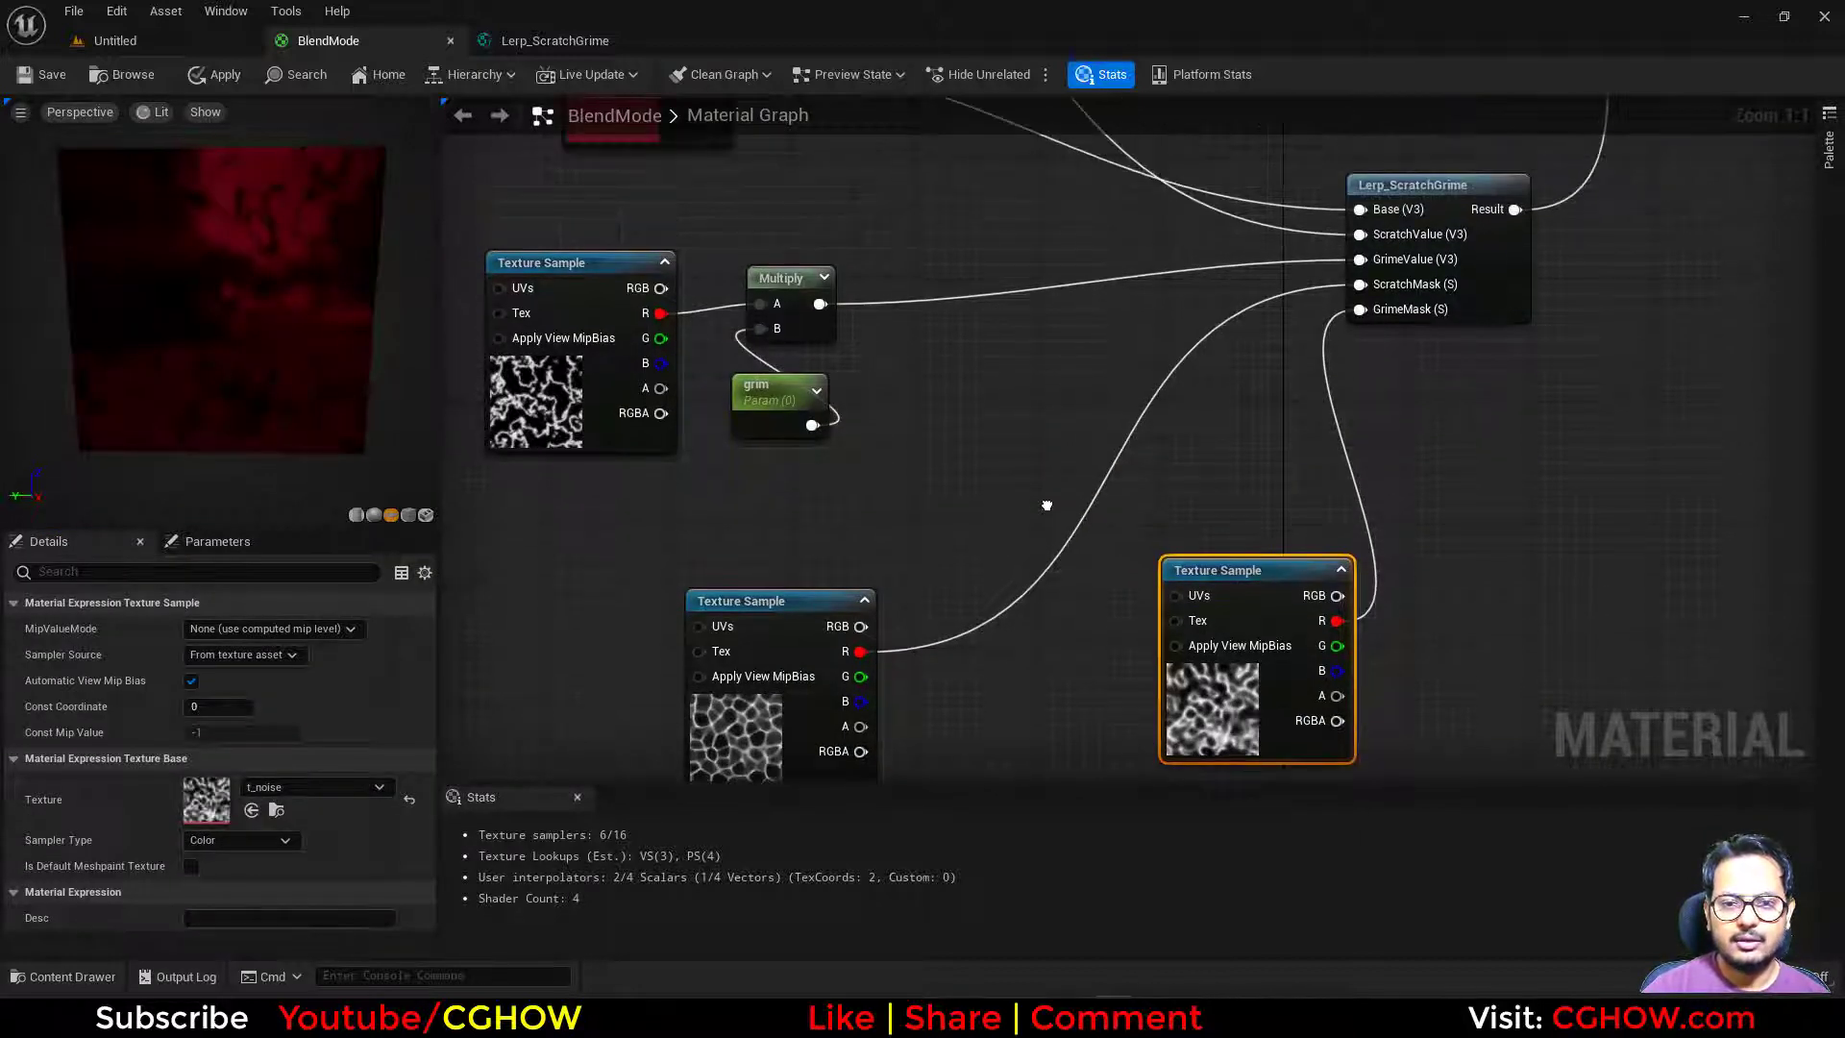
{"action": "right_click_drag", "start_coordinate": [739, 486], "coordinate": [853, 746]}
{"action": "scroll", "coordinate": [824, 462], "scroll_direction": "down", "scroll_amount": 2}
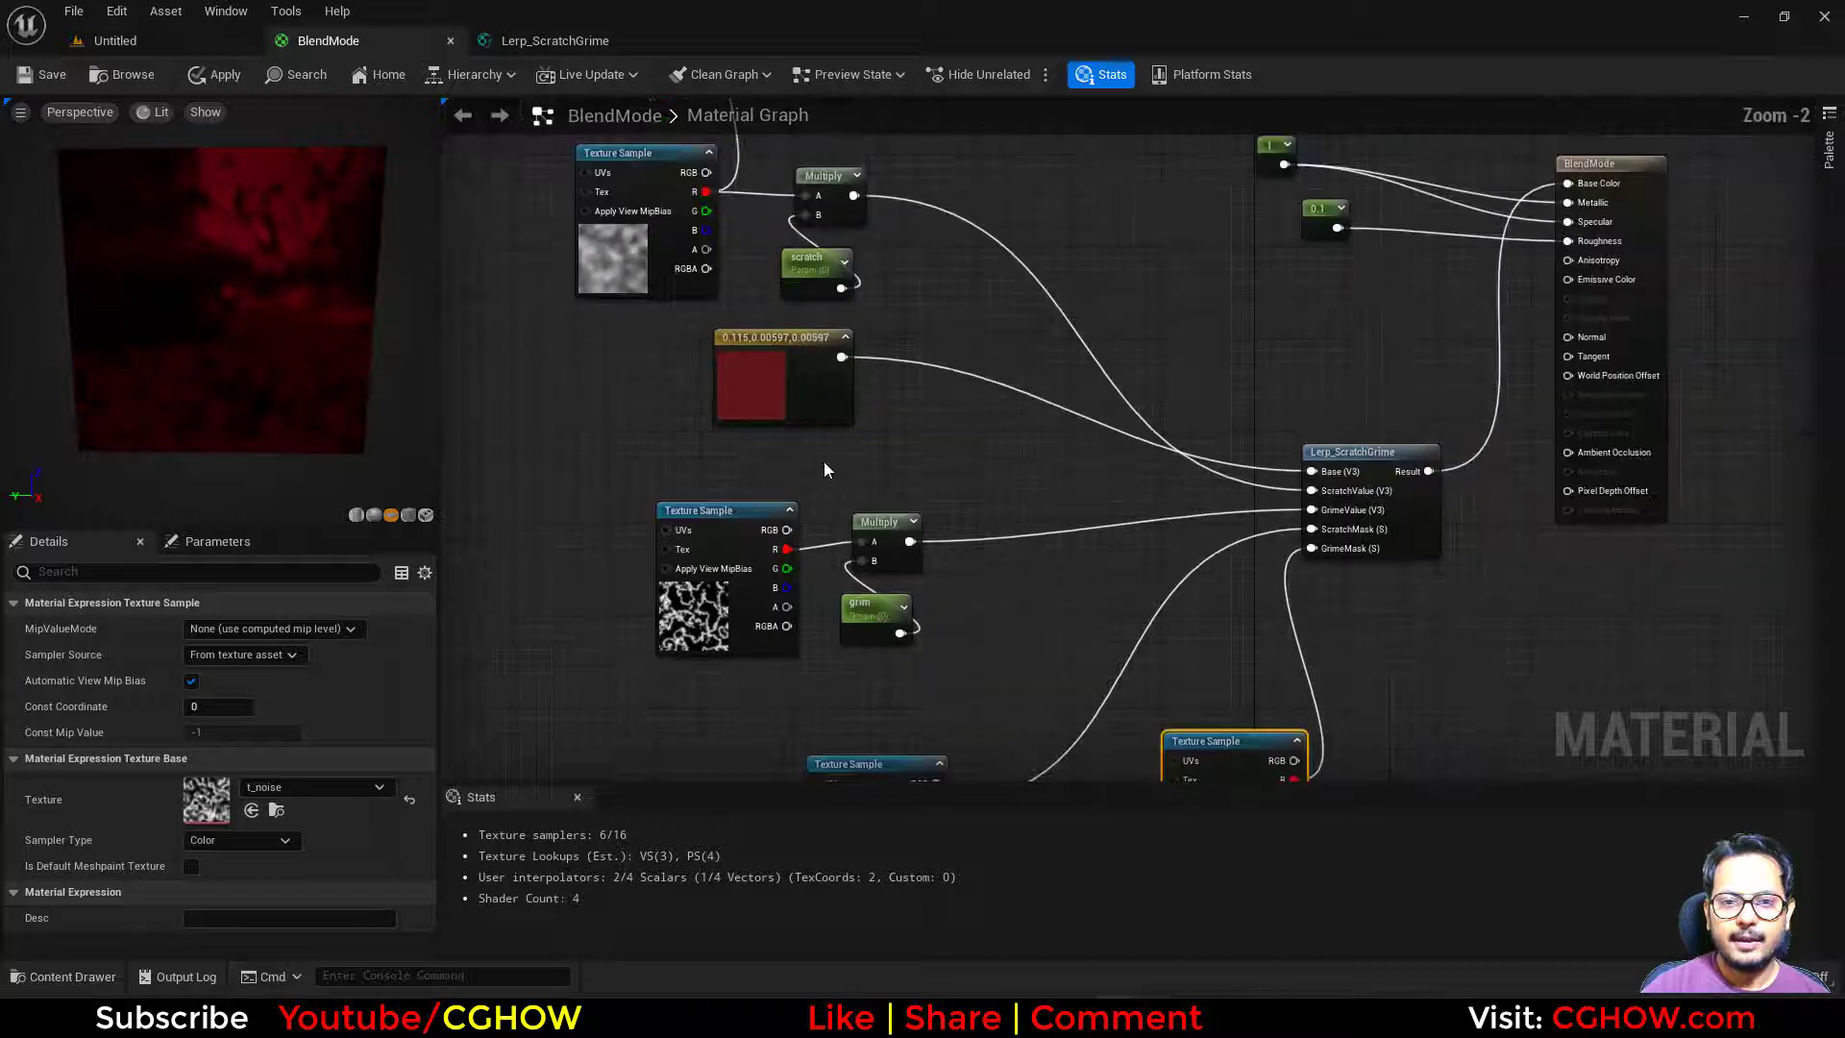
{"action": "right_click_drag", "start_coordinate": [737, 277], "coordinate": [722, 380]}
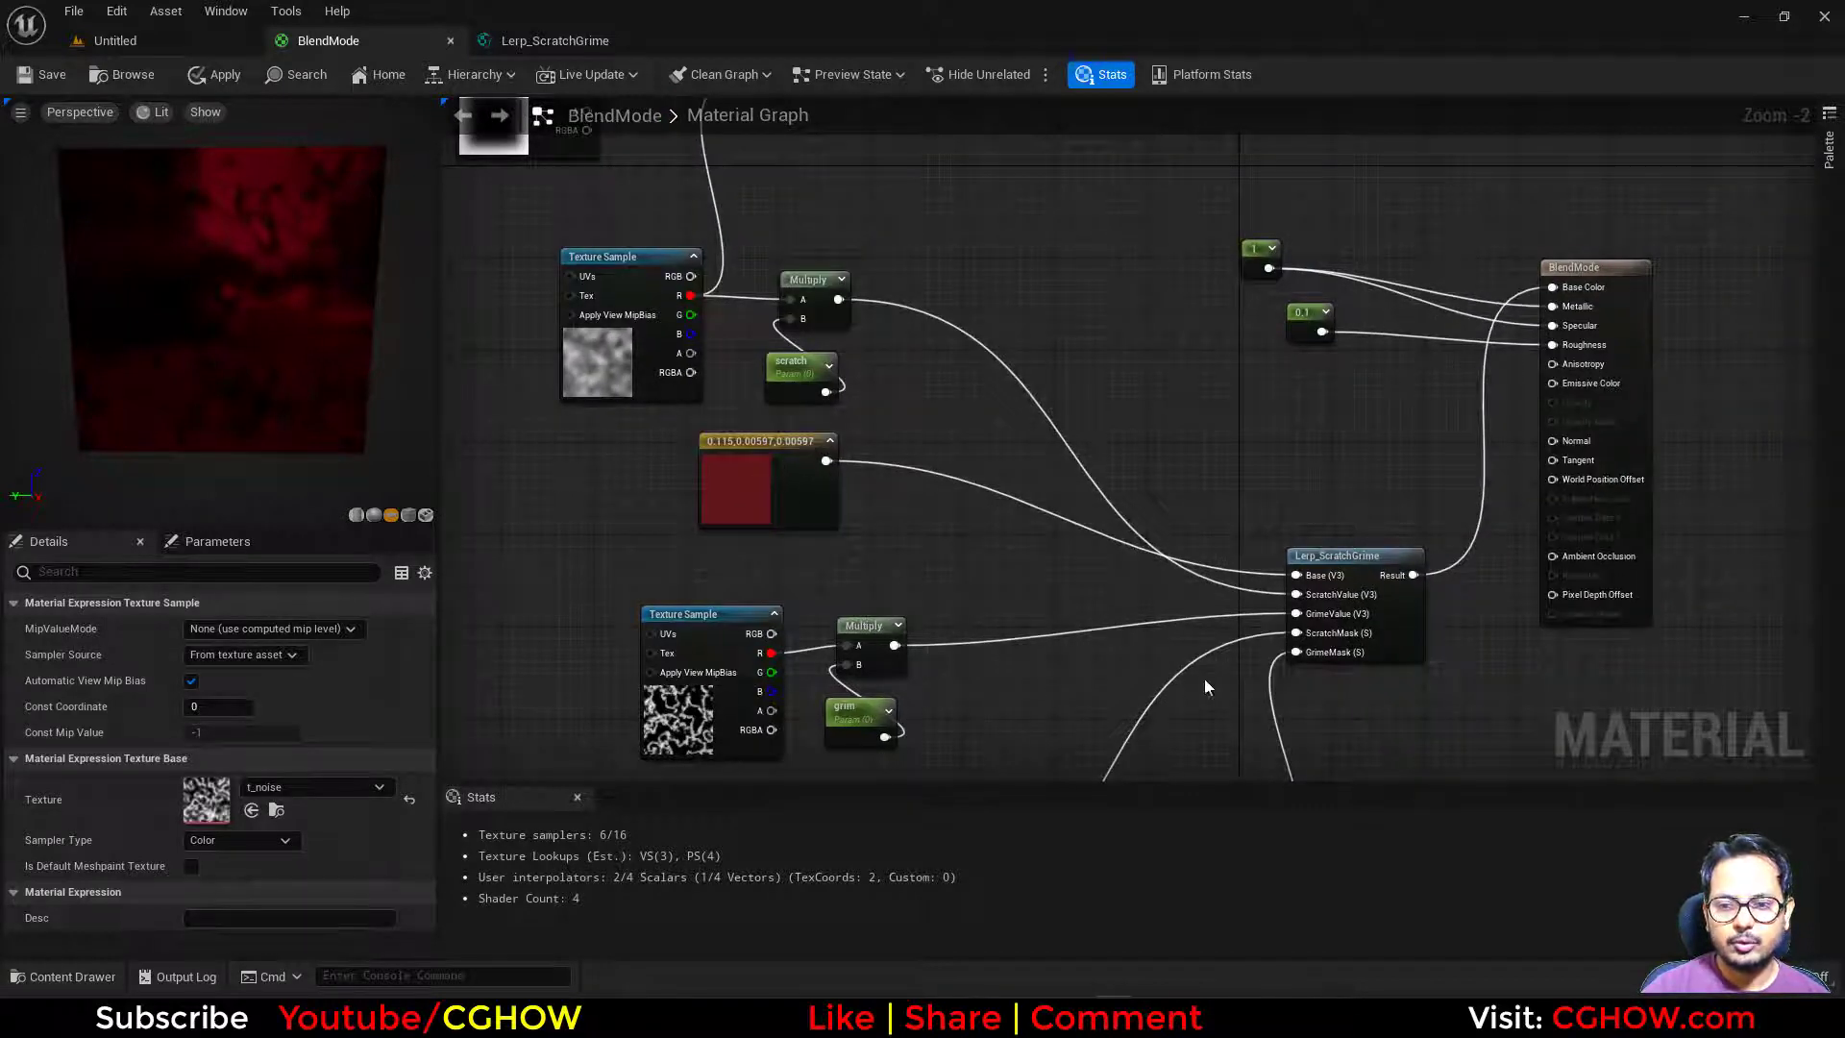
{"action": "right_click_drag", "start_coordinate": [1107, 673], "coordinate": [1049, 432]}
Switch to the level editor's Content Browser and replace the noise texture search with "ch".
{"action": "left_click", "coordinate": [146, 43]}
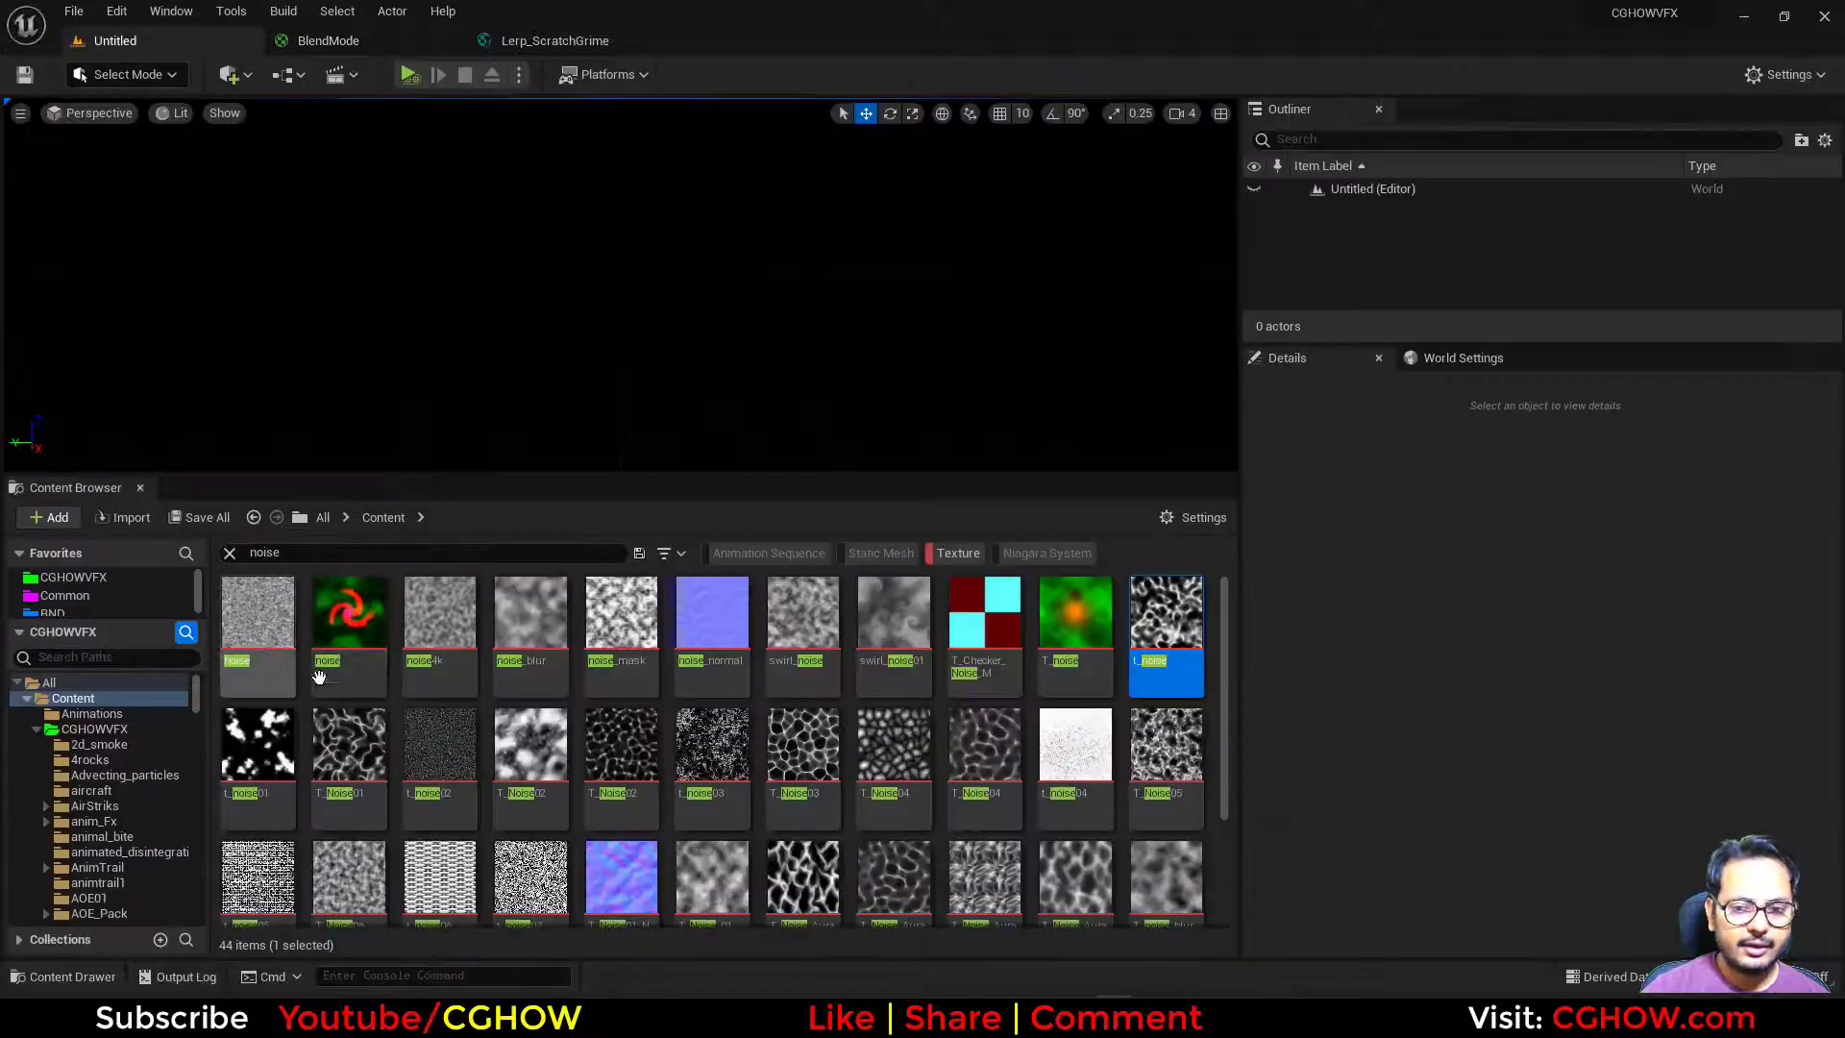
{"action": "left_click", "coordinate": [231, 550]}
{"action": "type", "text": "ch"}
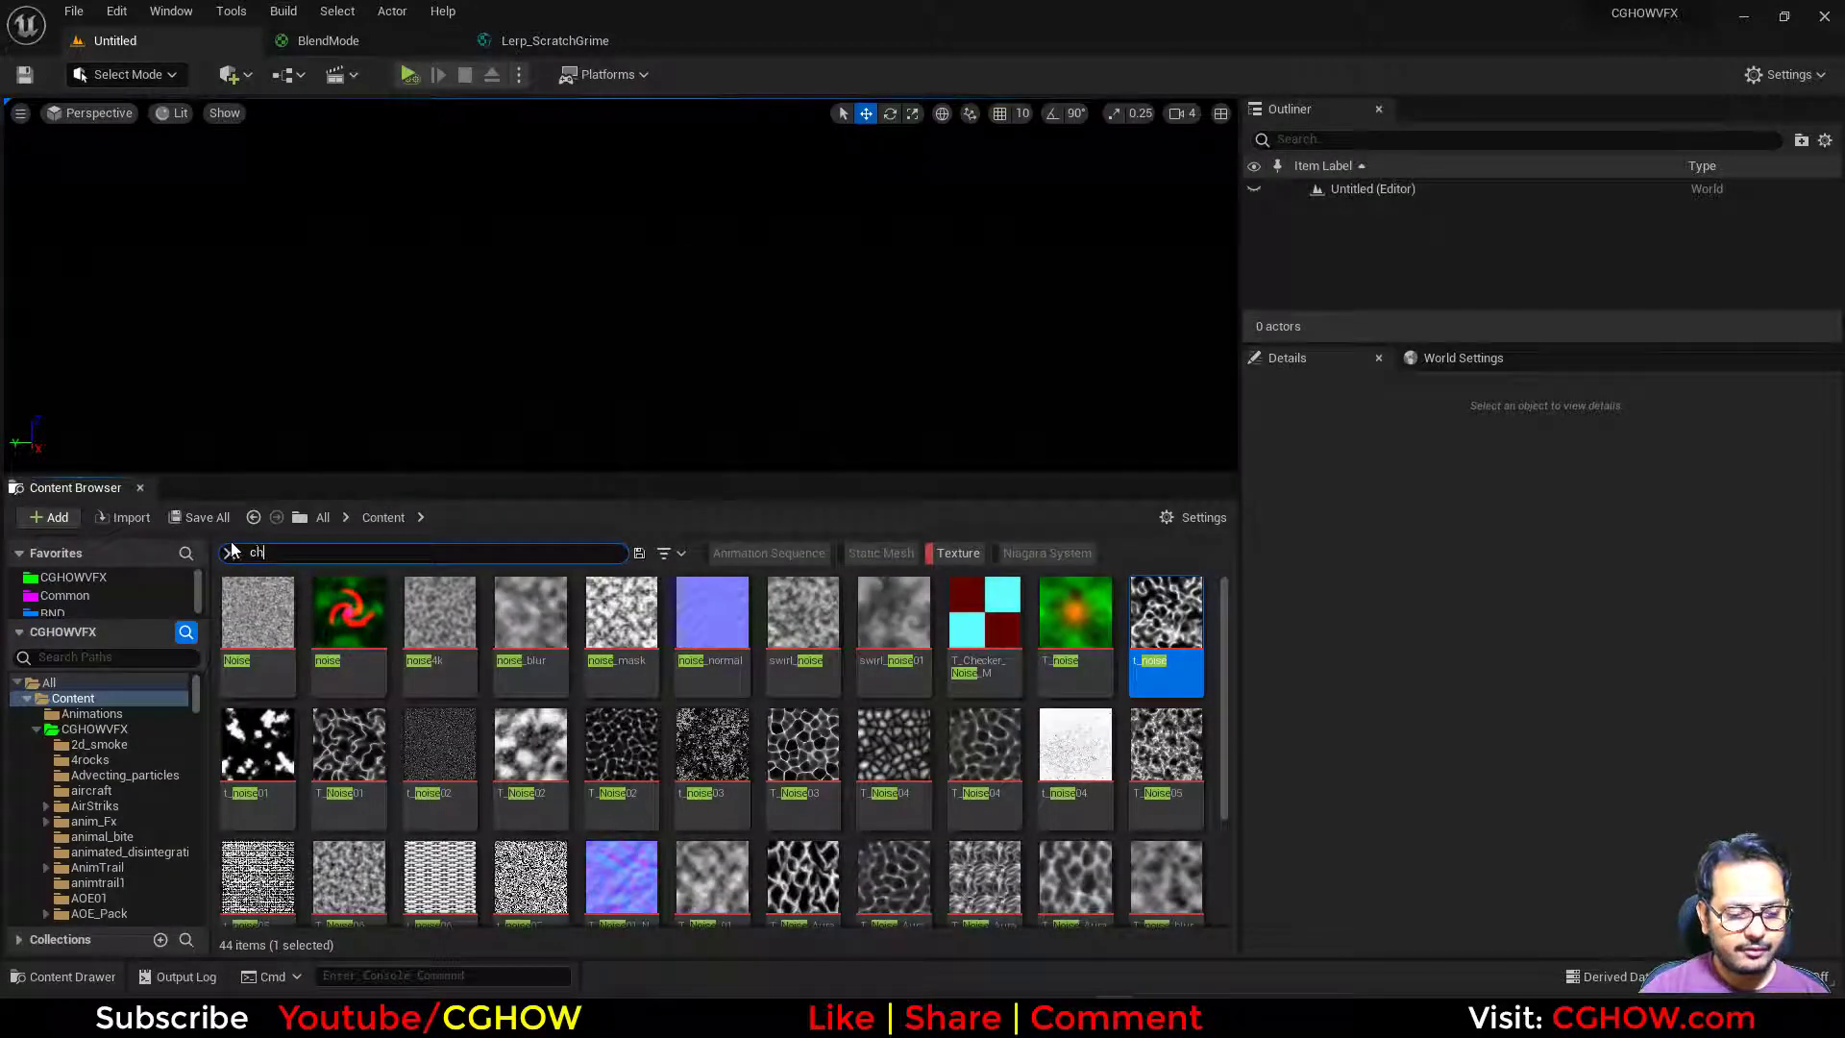
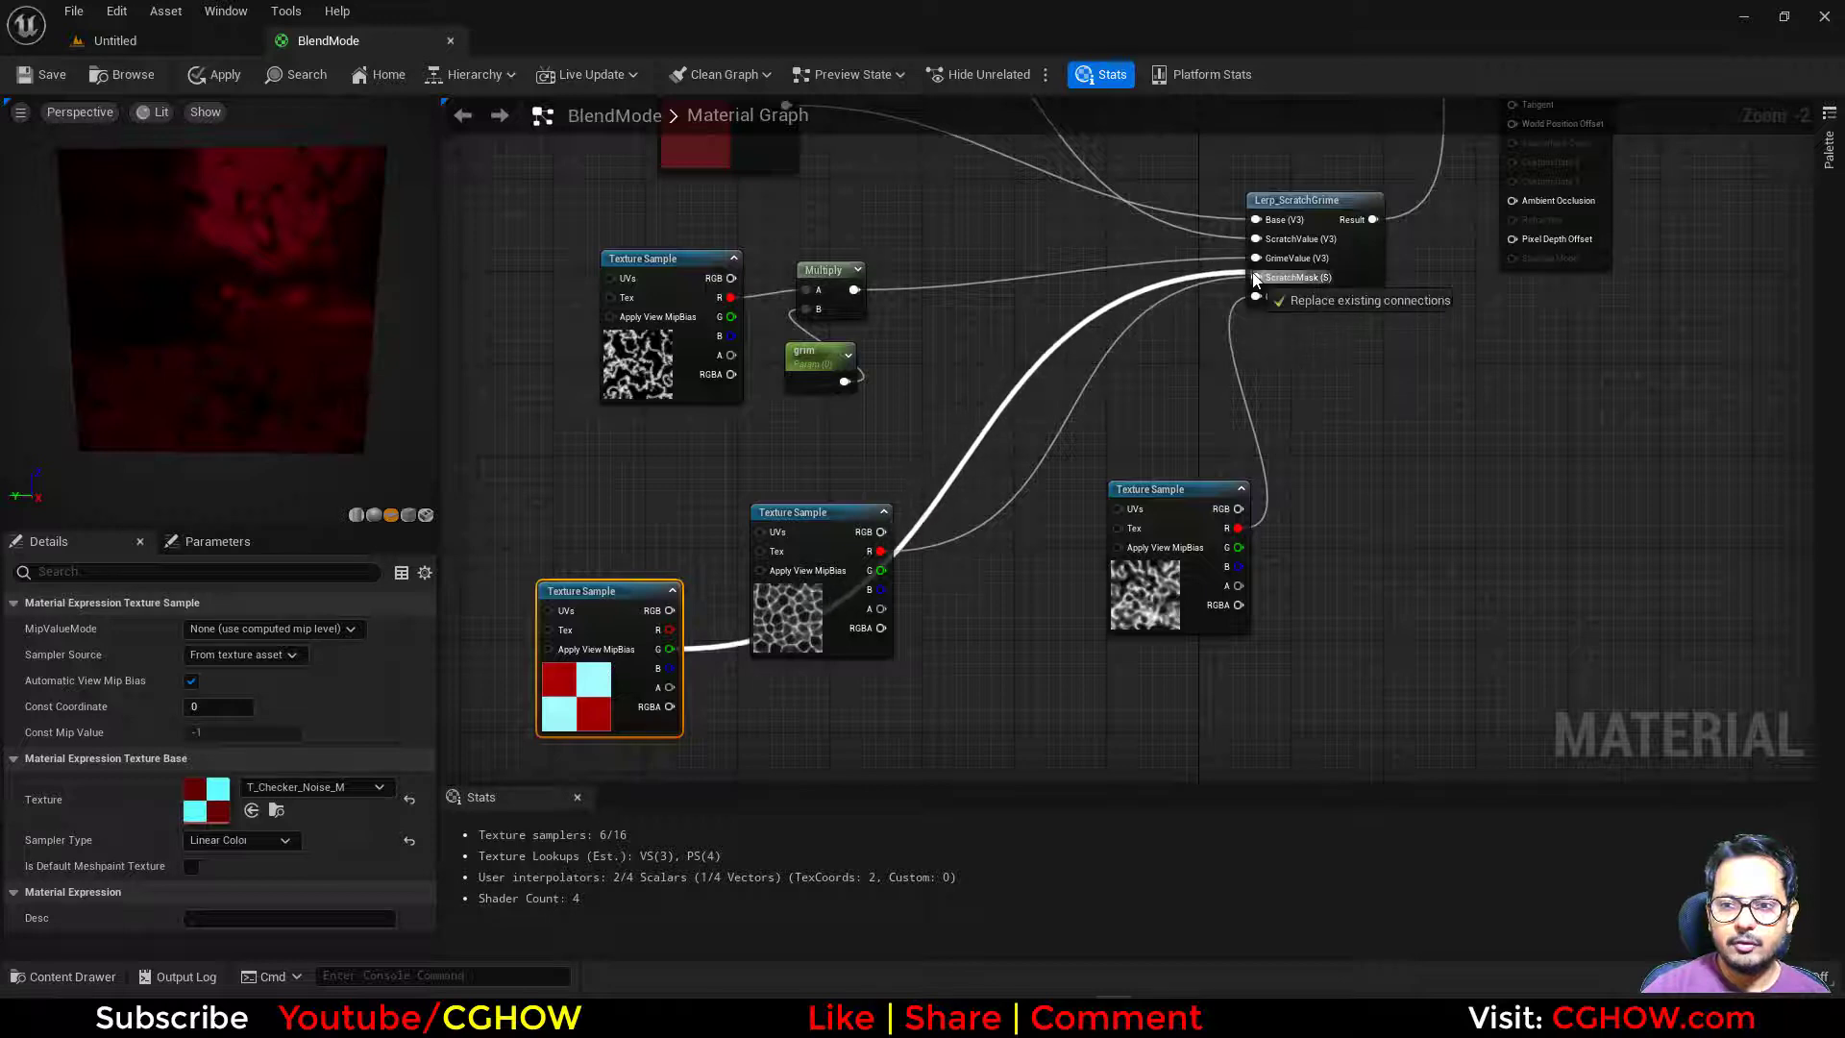
Delete the T_Noise03 and t_noise mask samples and add a 1-x node beside the checker texture sample.
{"action": "left_click_drag", "start_coordinate": [1171, 661], "coordinate": [879, 601]}
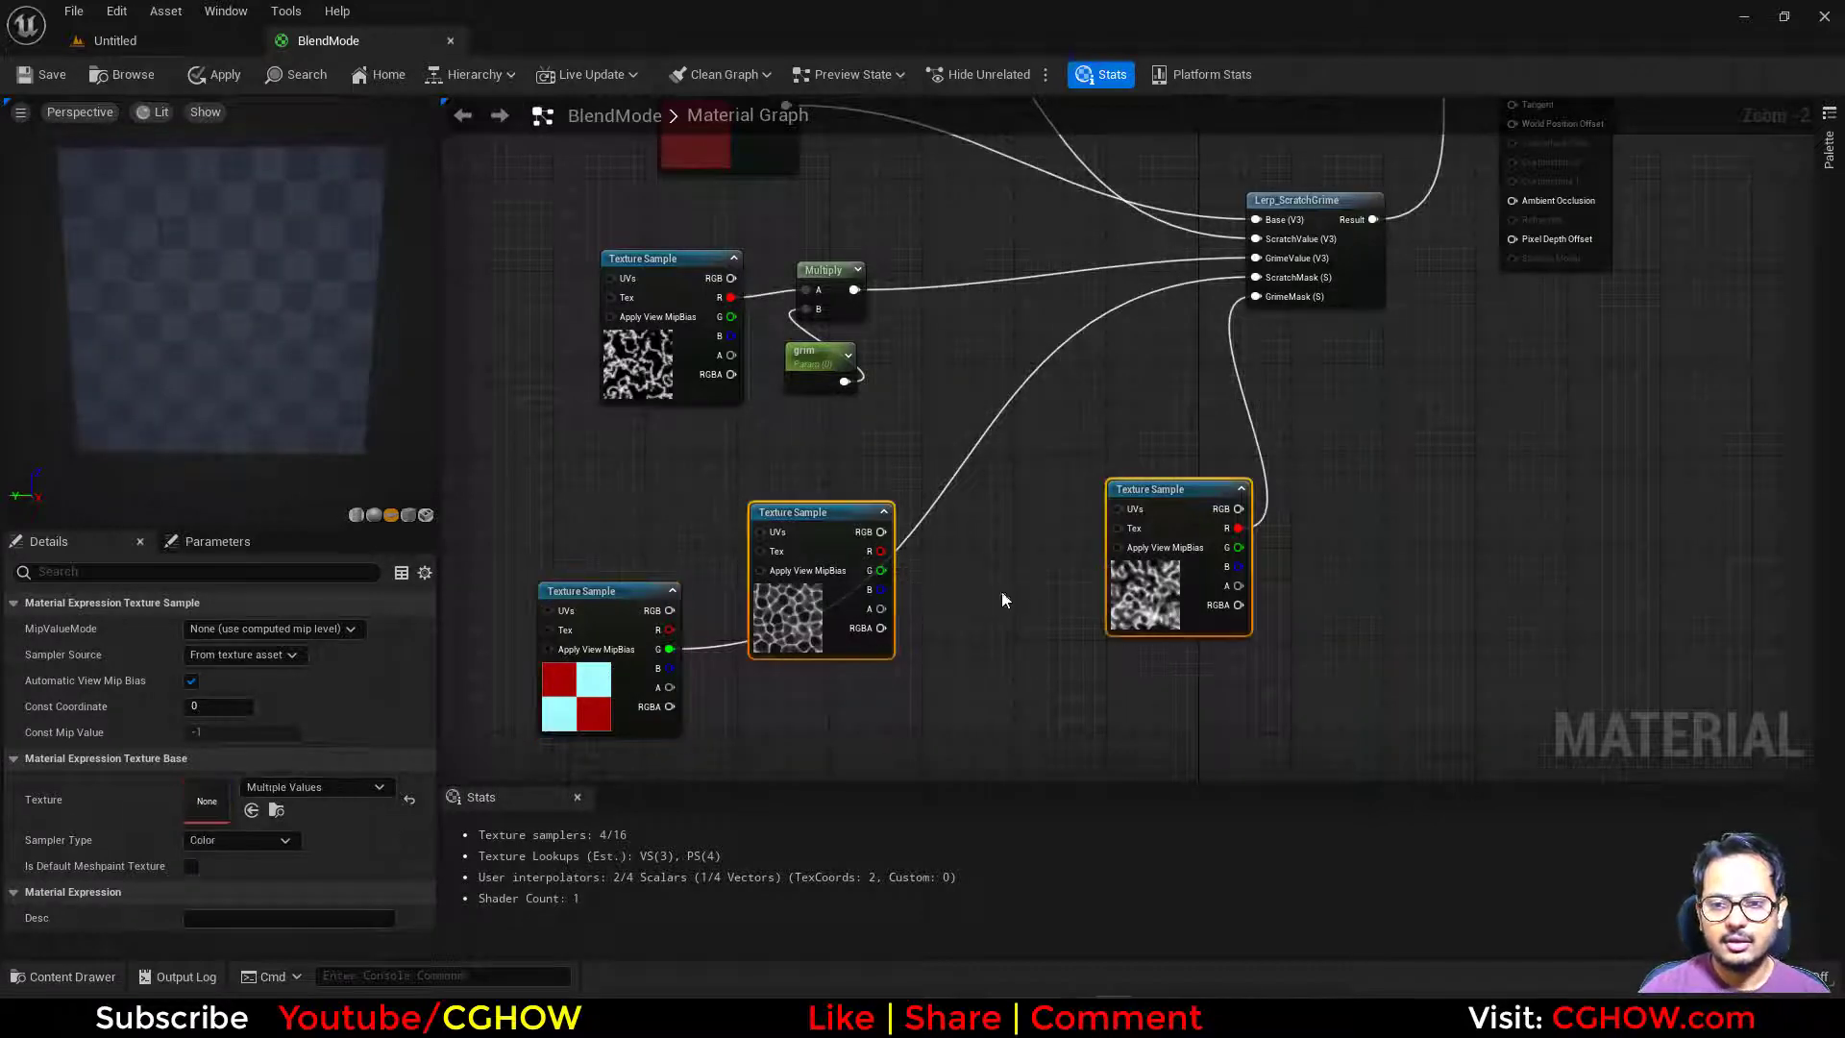
{"action": "key", "text": "Delete"}
{"action": "key", "text": "o"}
{"action": "left_click", "coordinate": [777, 545]}
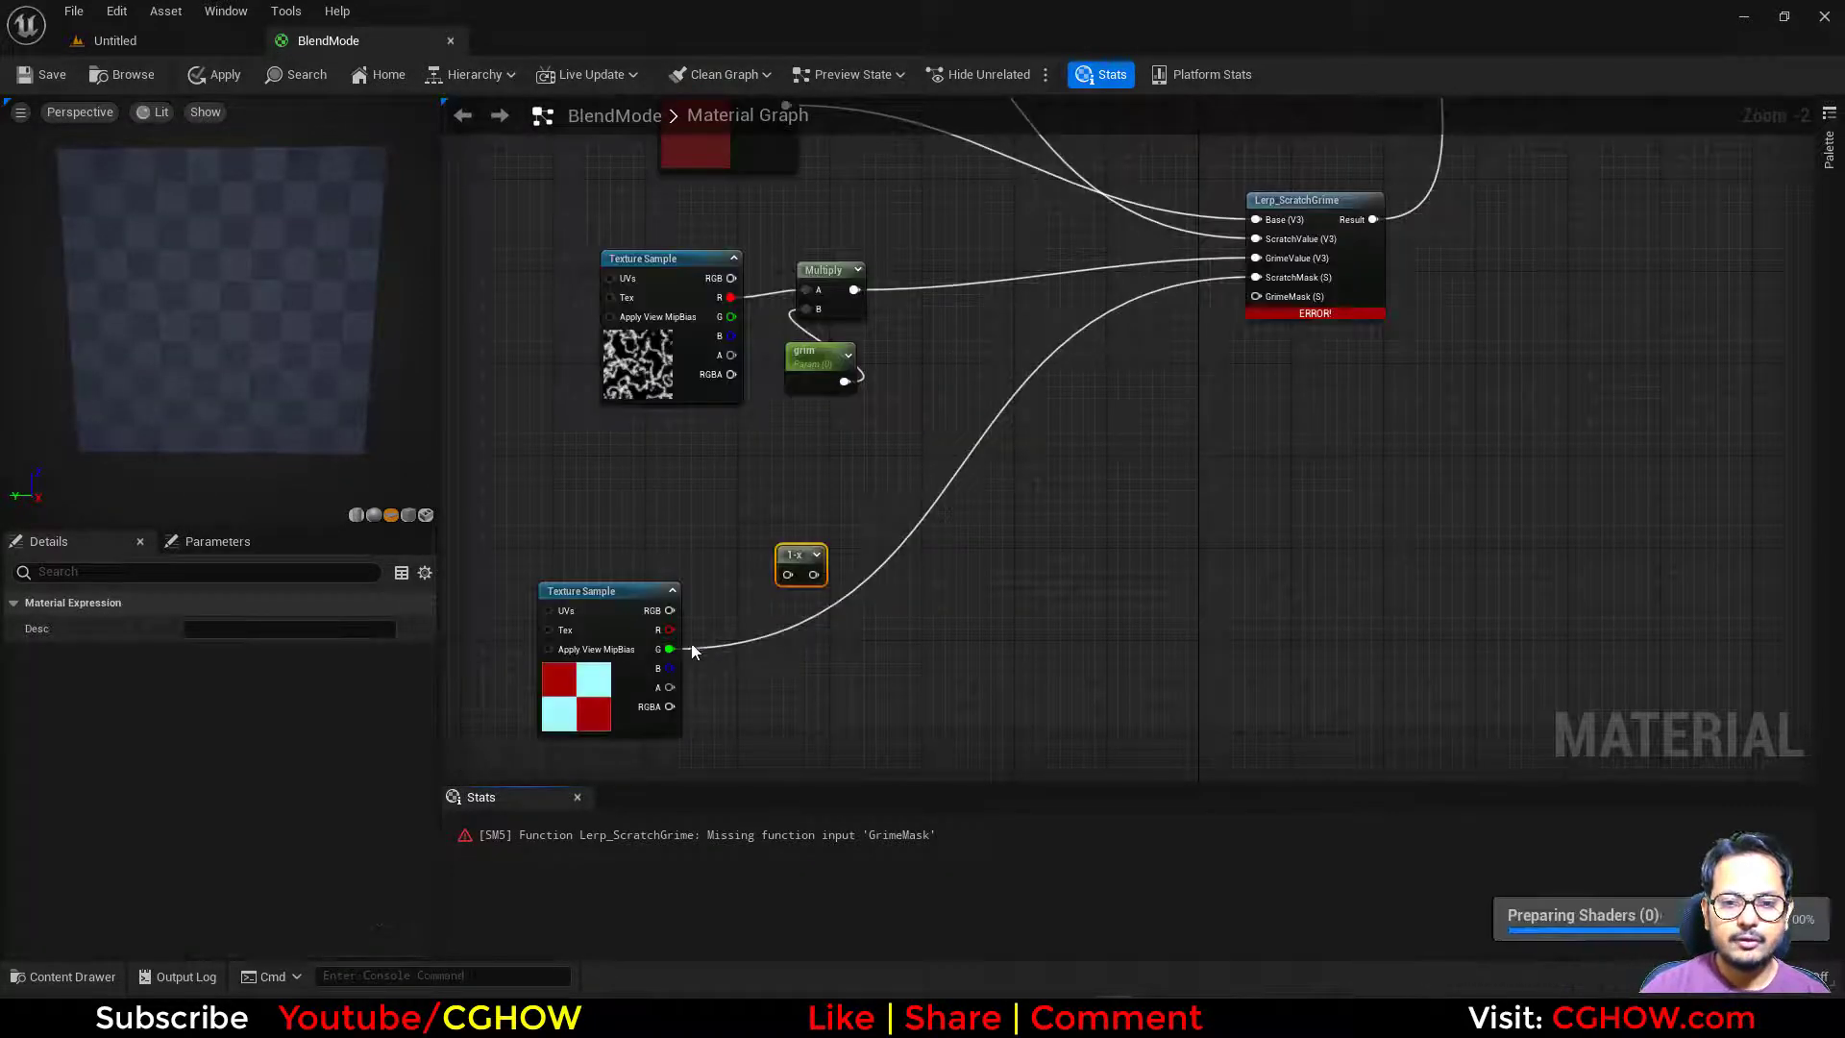
Route the checker texture's G output through the 1-x node into the GrimeMask input of Lerp_ScratchGrime.
{"action": "left_click_drag", "start_coordinate": [678, 651], "coordinate": [1072, 478]}
{"action": "right_click_drag", "start_coordinate": [1112, 438], "coordinate": [999, 539]}
{"action": "left_click_drag", "start_coordinate": [972, 599], "coordinate": [1148, 398]}
{"action": "right_click_drag", "start_coordinate": [550, 722], "coordinate": [750, 152]}
{"action": "right_click_drag", "start_coordinate": [890, 520], "coordinate": [883, 648]}
{"action": "right_click_drag", "start_coordinate": [602, 390], "coordinate": [585, 437]}
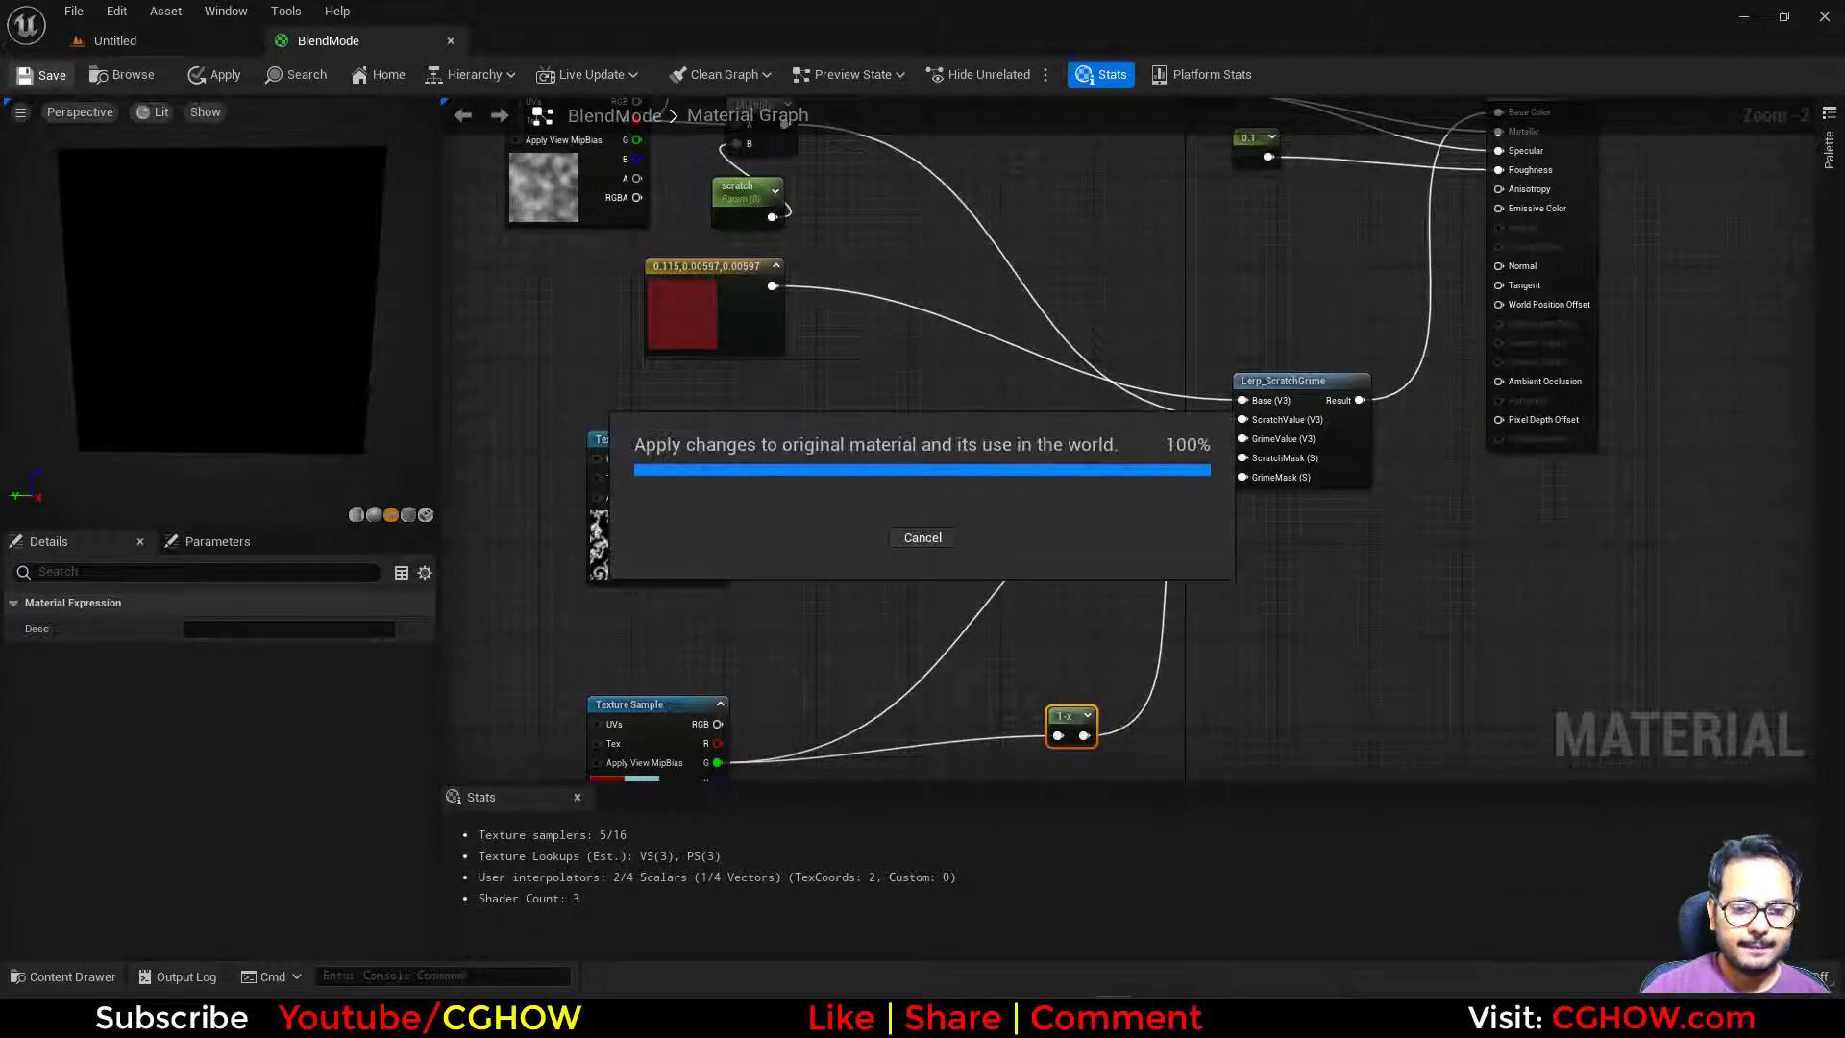
Locate the BlendMode material in the Content Browser, create the material instance BlendMode_Inst from it, and open the instance.
{"action": "left_click", "coordinate": [144, 80]}
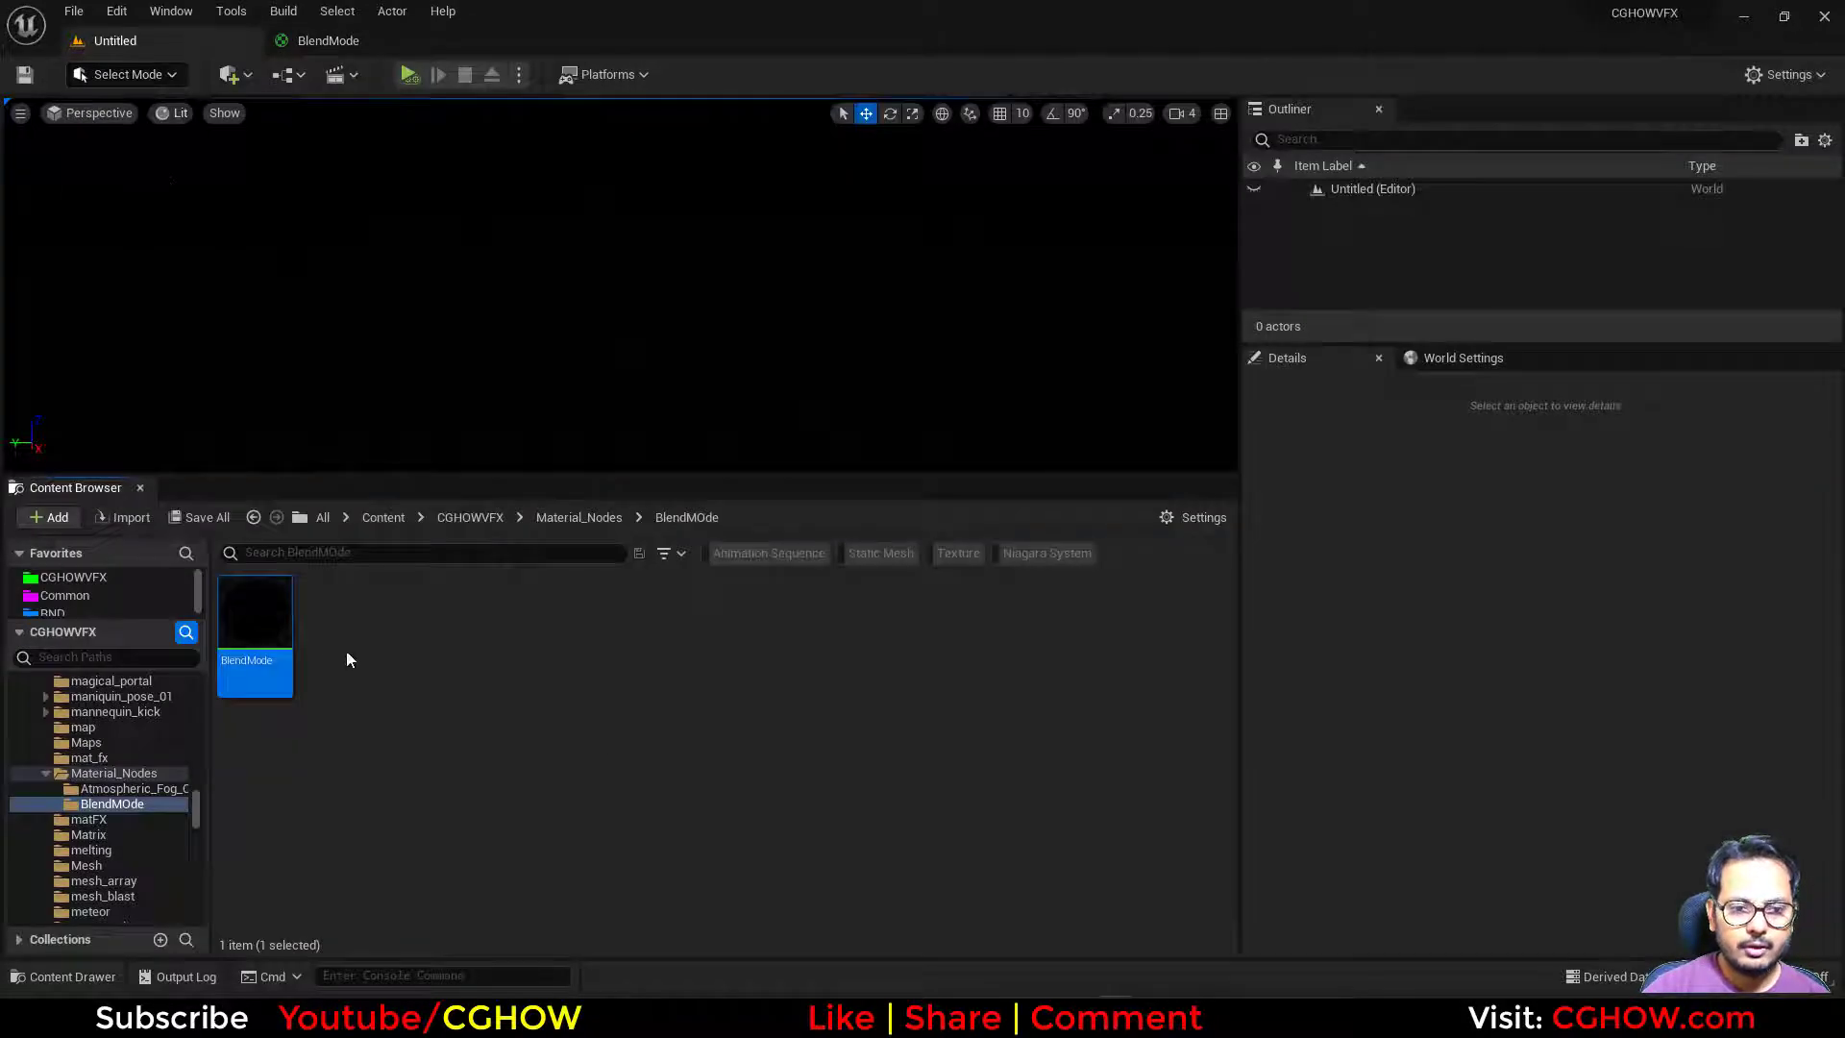
{"action": "right_click", "coordinate": [256, 624]}
{"action": "left_click", "coordinate": [343, 124]}
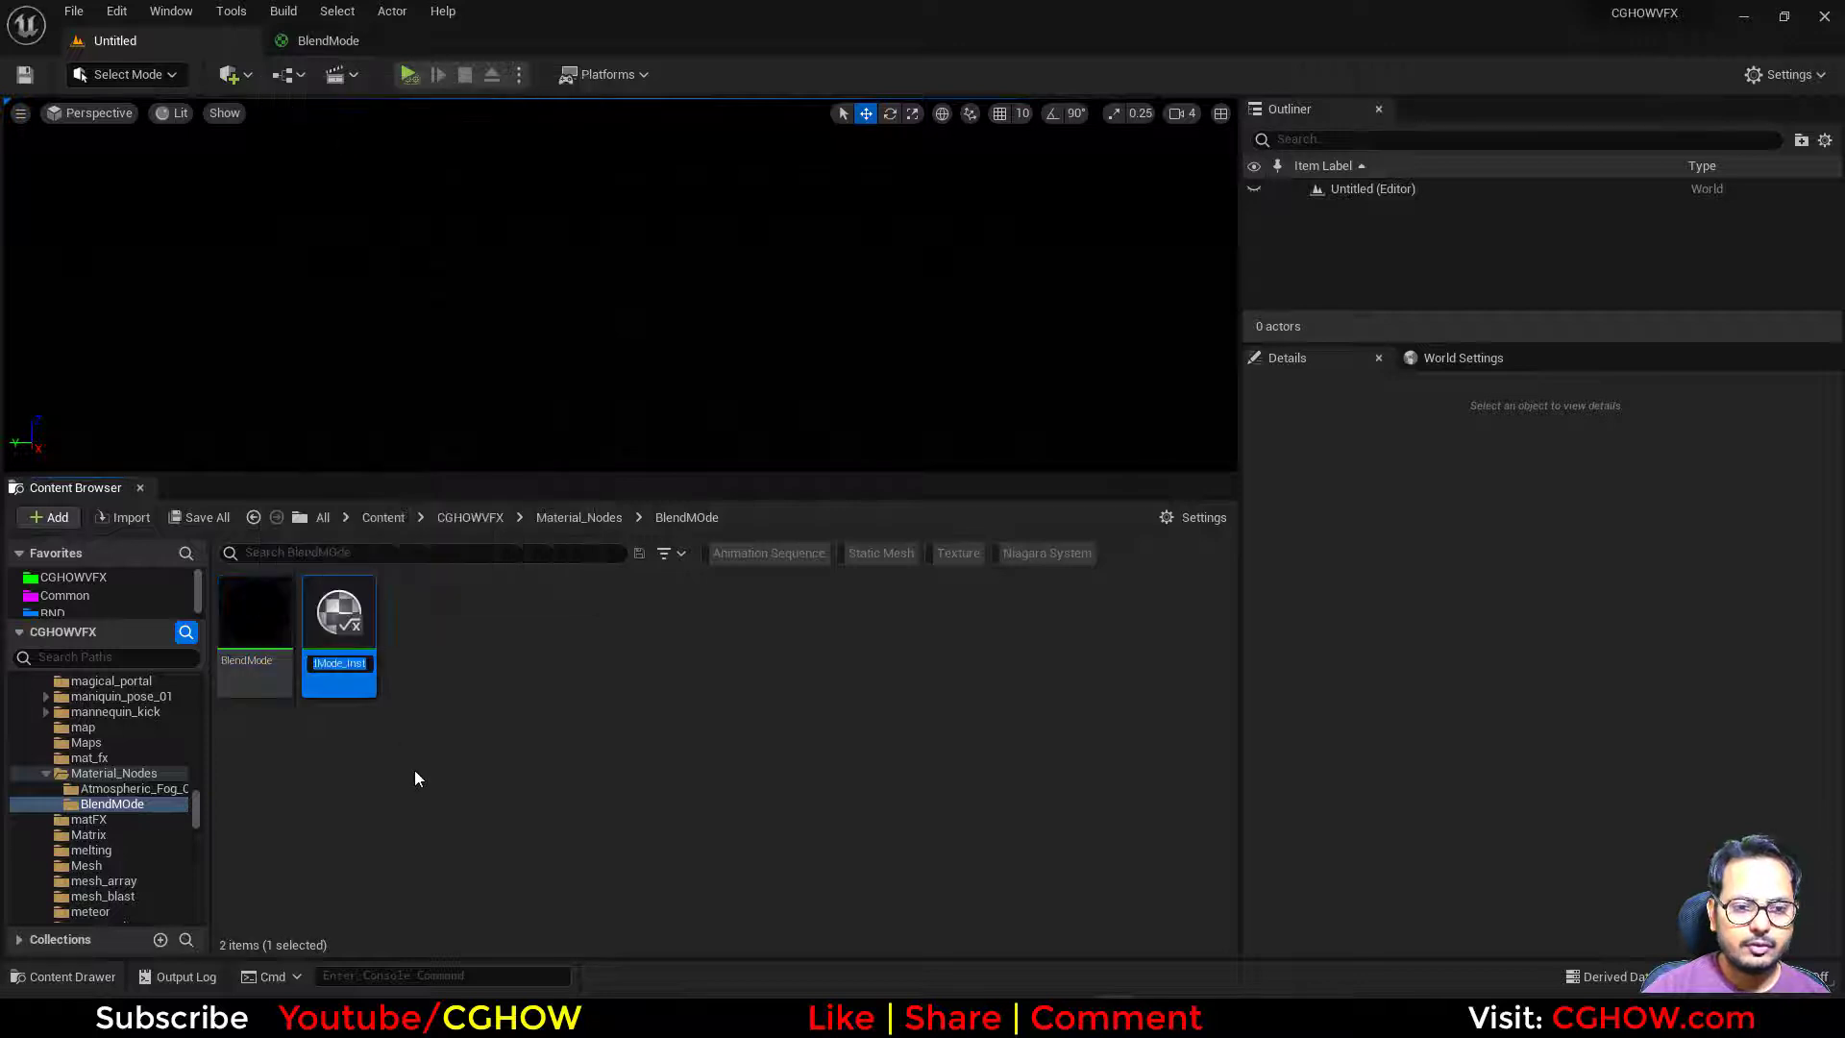
{"action": "key", "text": "Return"}
{"action": "double_click", "coordinate": [338, 615]}
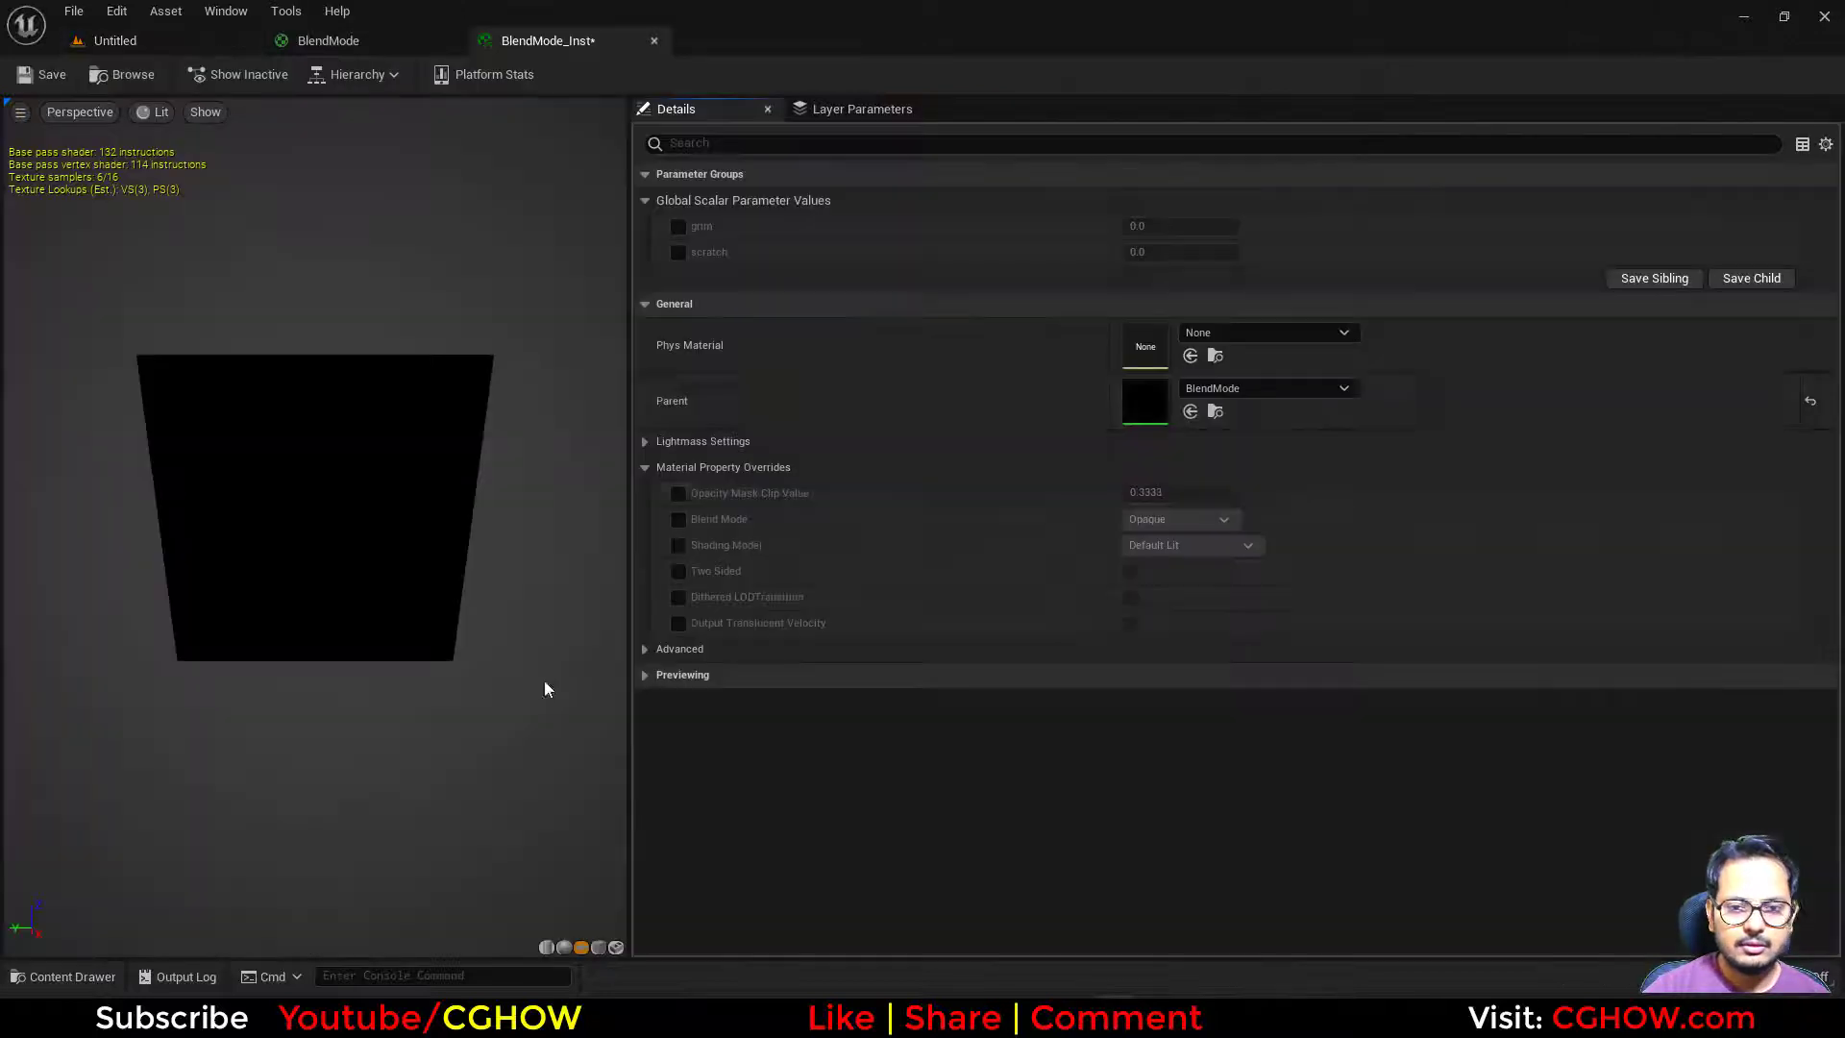
Enable the grim and scratch parameters in the material instance and set both to 1.
{"action": "left_click", "coordinate": [677, 250]}
{"action": "left_click", "coordinate": [678, 228]}
{"action": "left_click", "coordinate": [1171, 252]}
{"action": "type", "text": "1"}
{"action": "key", "text": "Return"}
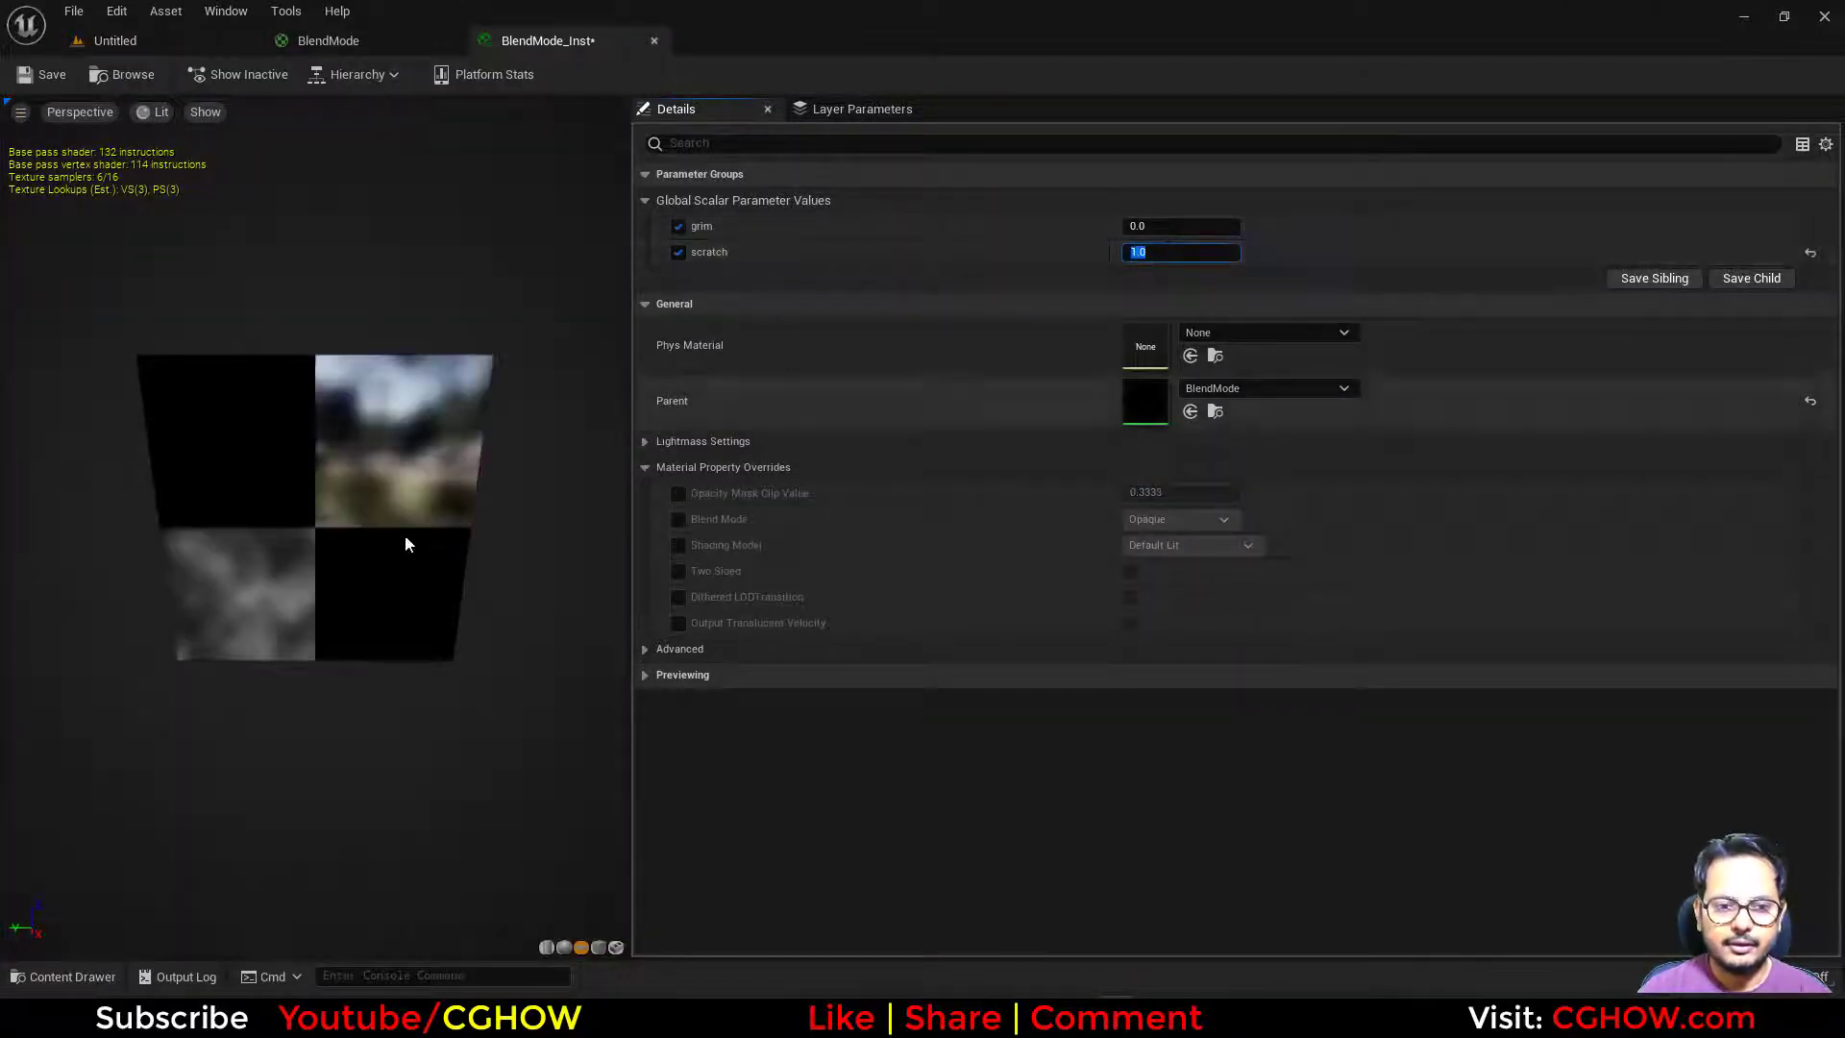
{"action": "left_click_drag", "start_coordinate": [405, 538], "coordinate": [393, 540]}
{"action": "type", "text": "1"}
{"action": "key", "text": "Return"}
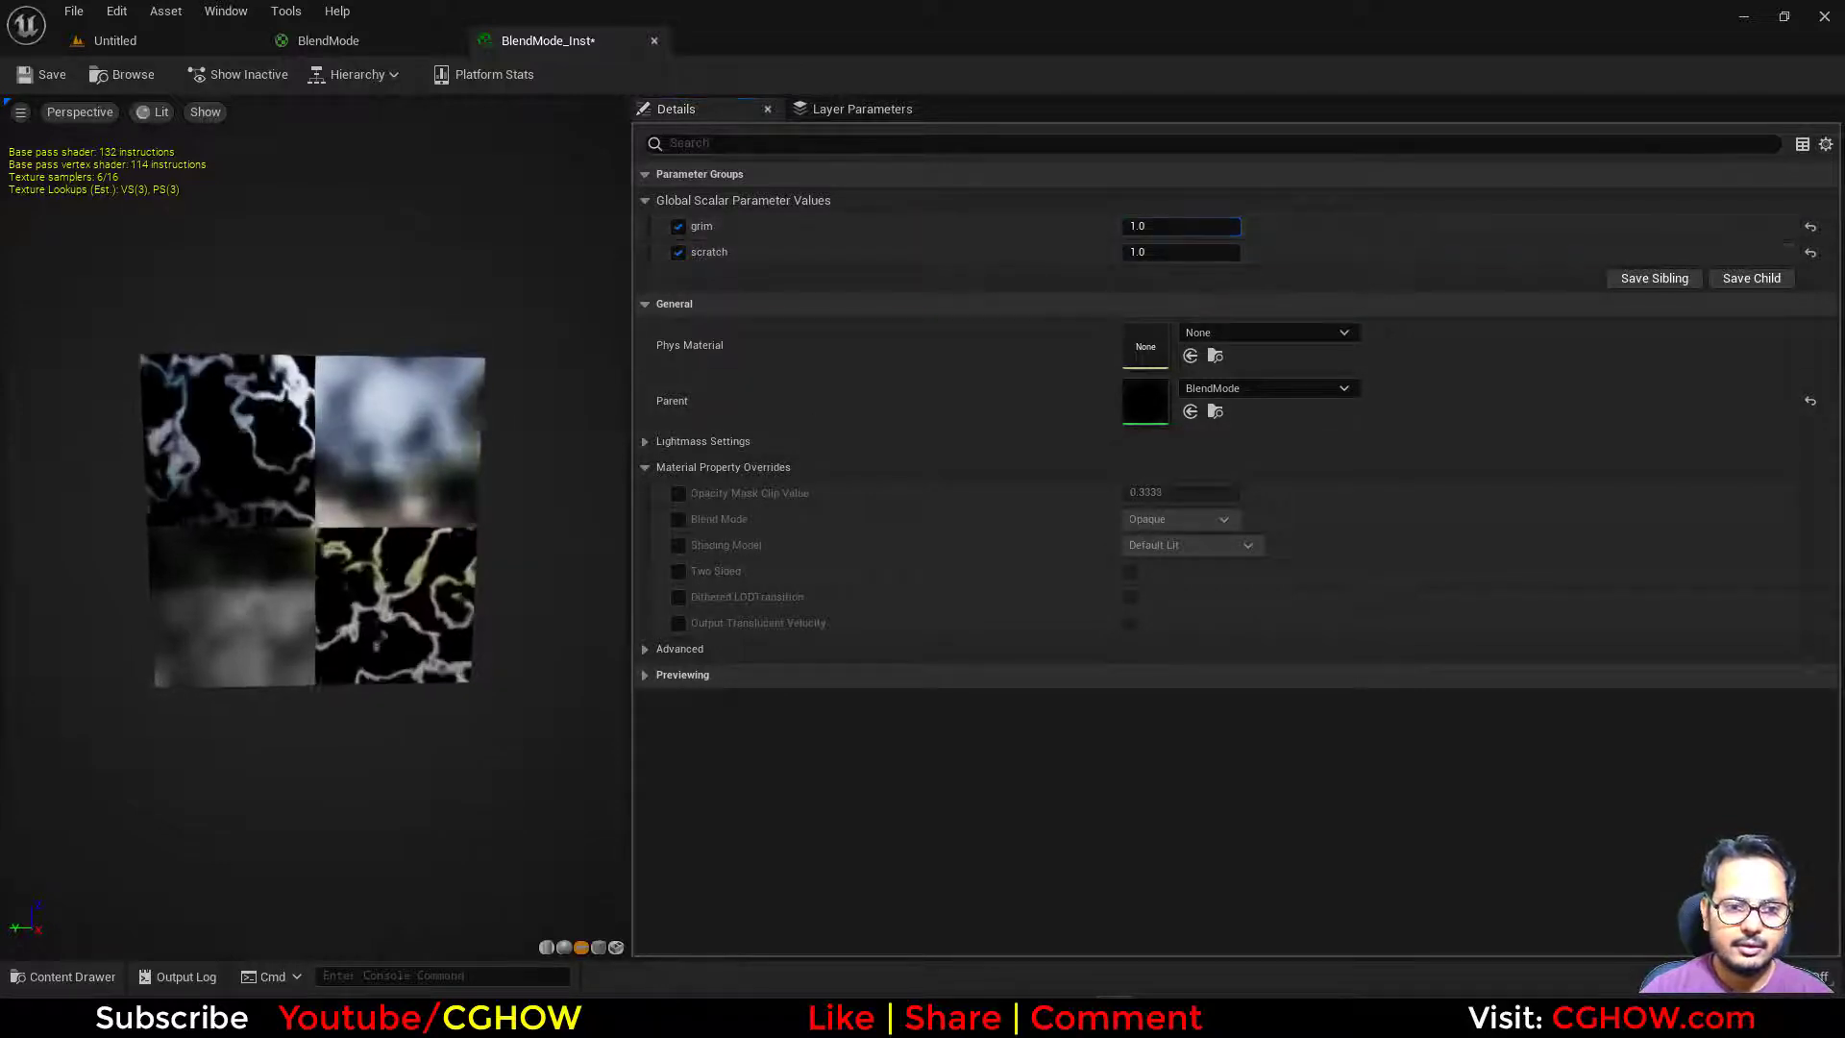
Lower the grim parameter to 0.04 and the scratch parameter to 0.072, and orbit the preview to check the surface.
{"action": "left_click_drag", "start_coordinate": [1203, 227], "coordinate": [1144, 227]}
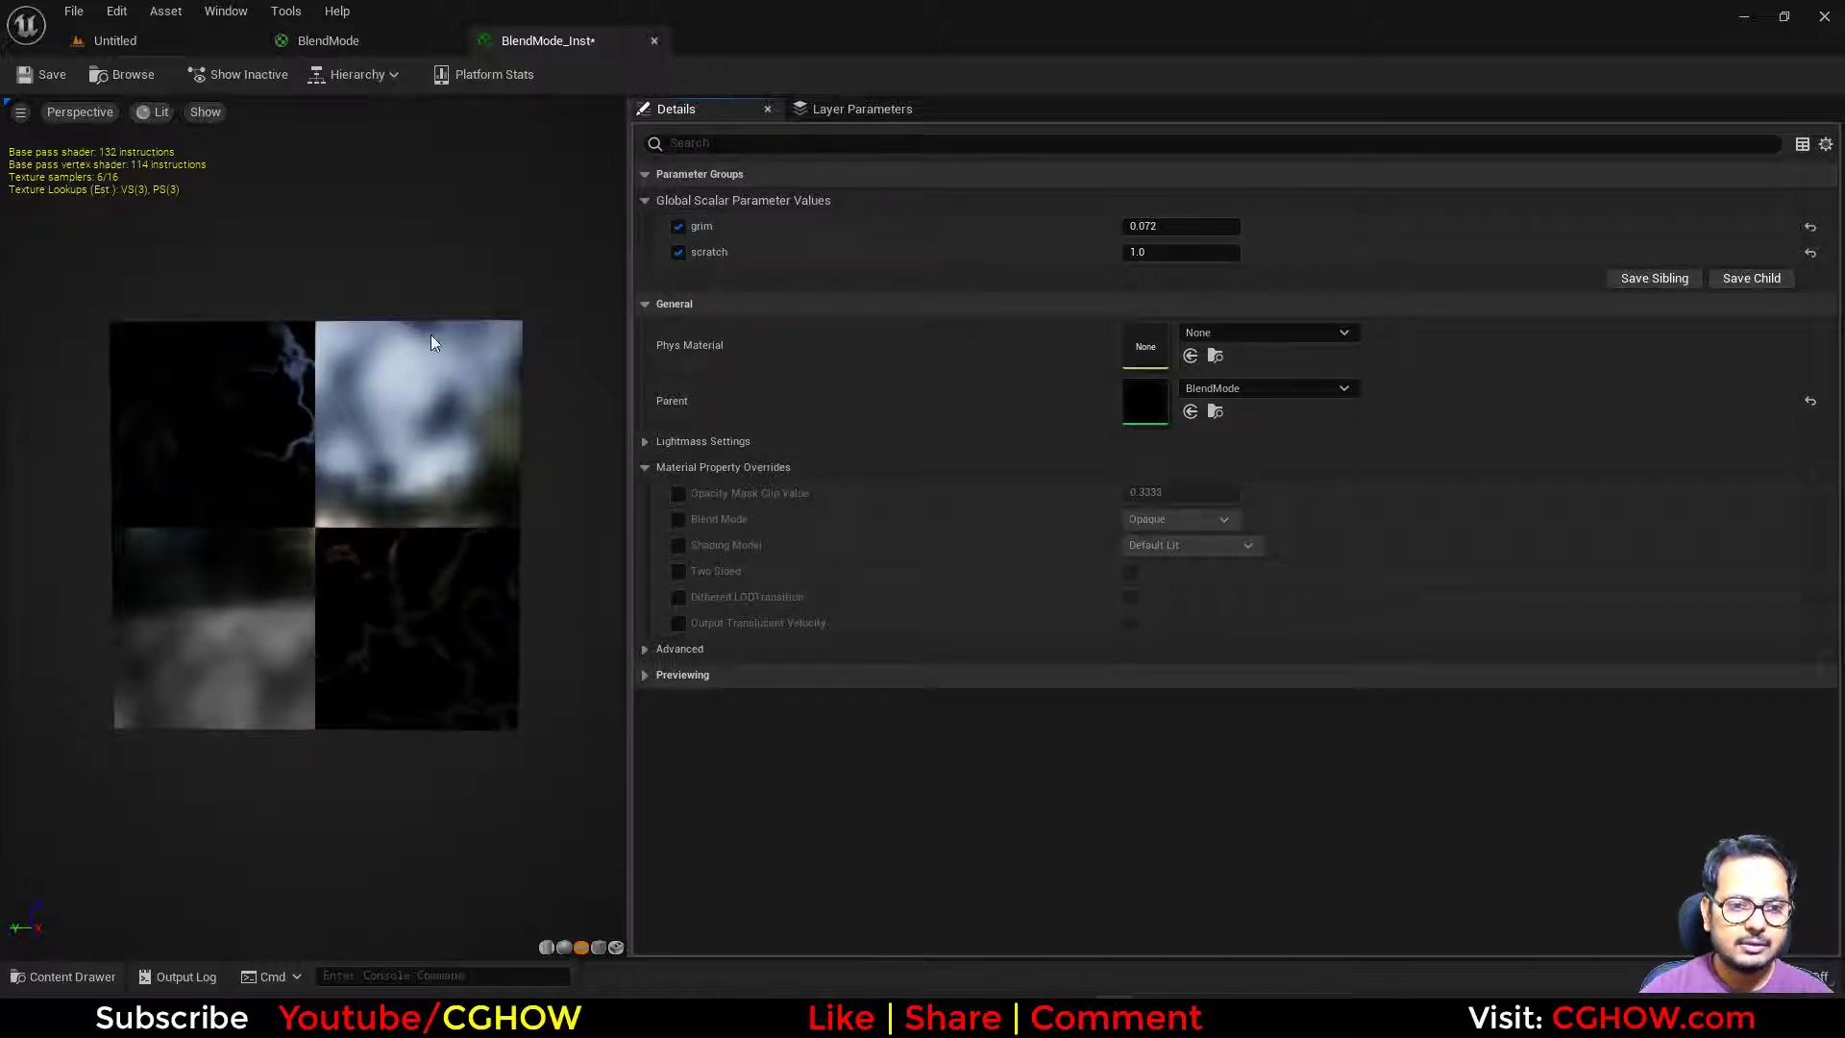
{"action": "left_click_drag", "start_coordinate": [1203, 227], "coordinate": [1185, 227]}
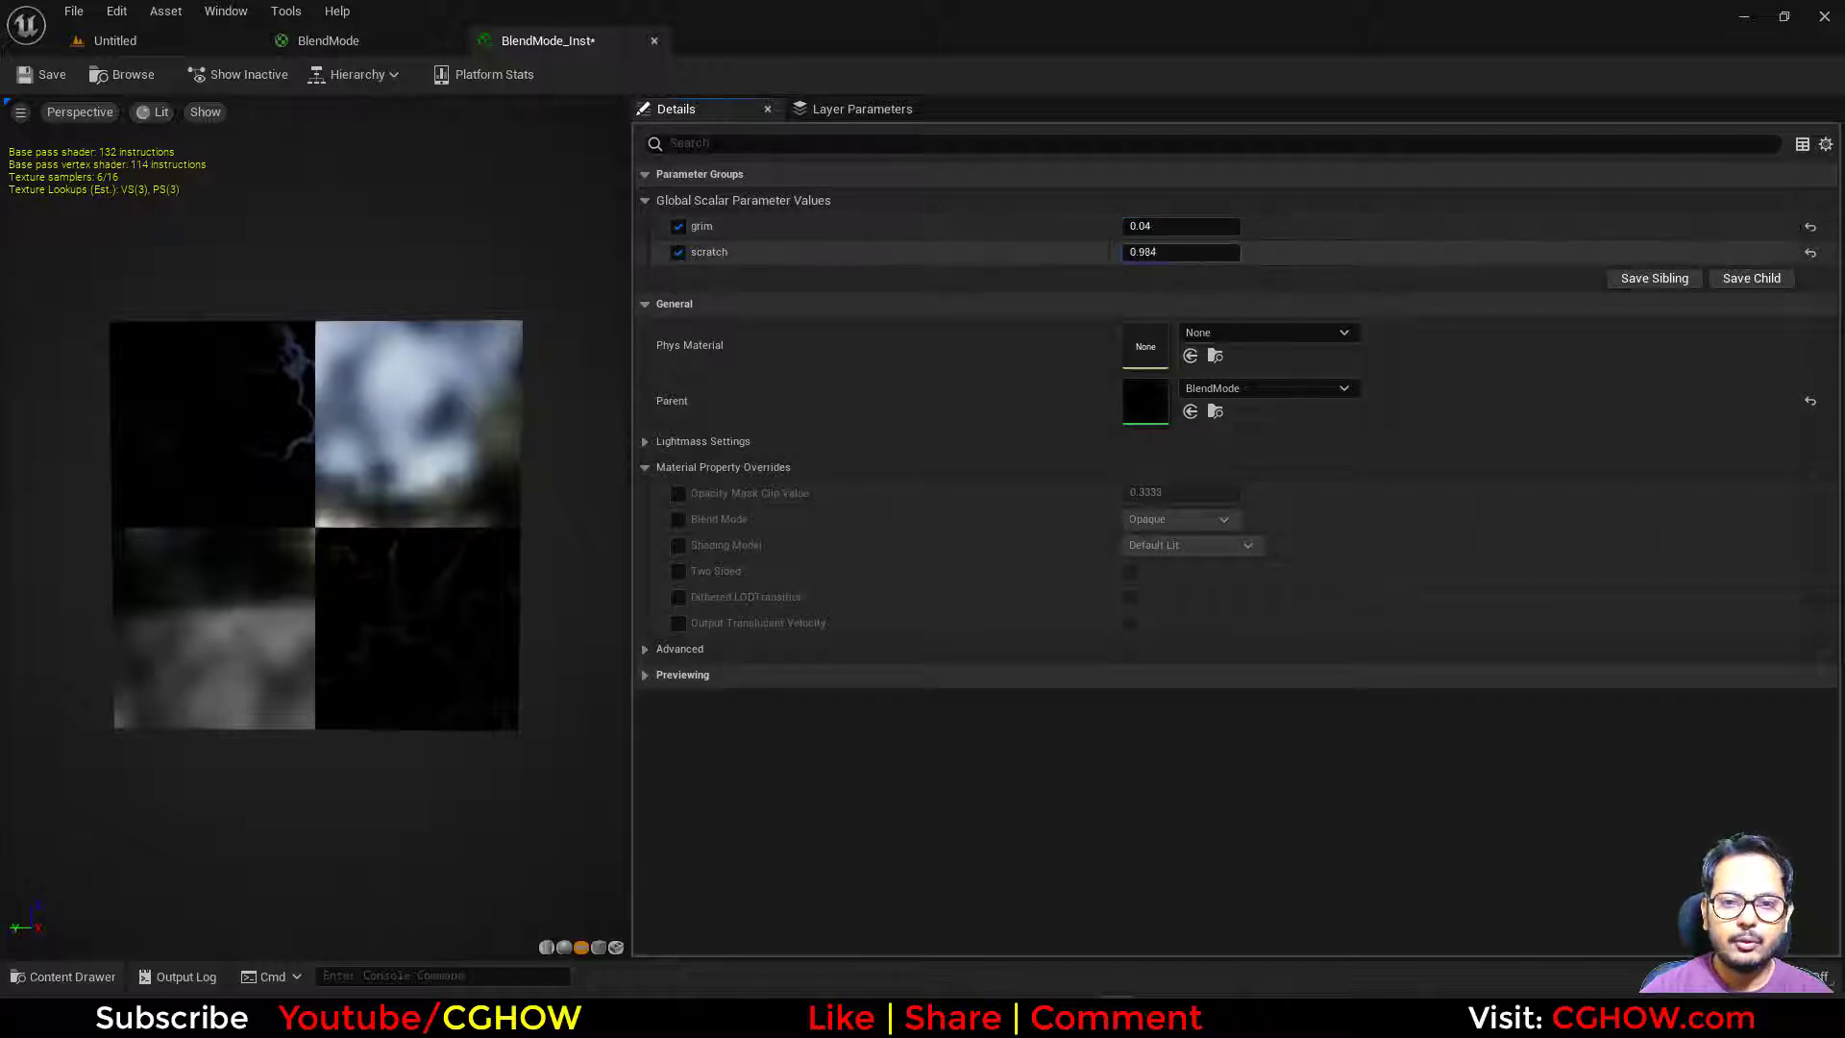
{"action": "left_click_drag", "start_coordinate": [1182, 252], "coordinate": [1144, 252]}
{"action": "mouse_move", "coordinate": [293, 231]}
{"action": "left_mouse_down"}
{"action": "mouse_move", "coordinate": [241, 232]}
{"action": "mouse_move", "coordinate": [293, 231]}
{"action": "left_mouse_up"}
Return to the BlendMode material graph and add a Lerp_ScratchGrime2 function node directly below Lerp_ScratchGrime.
{"action": "left_click", "coordinate": [346, 42]}
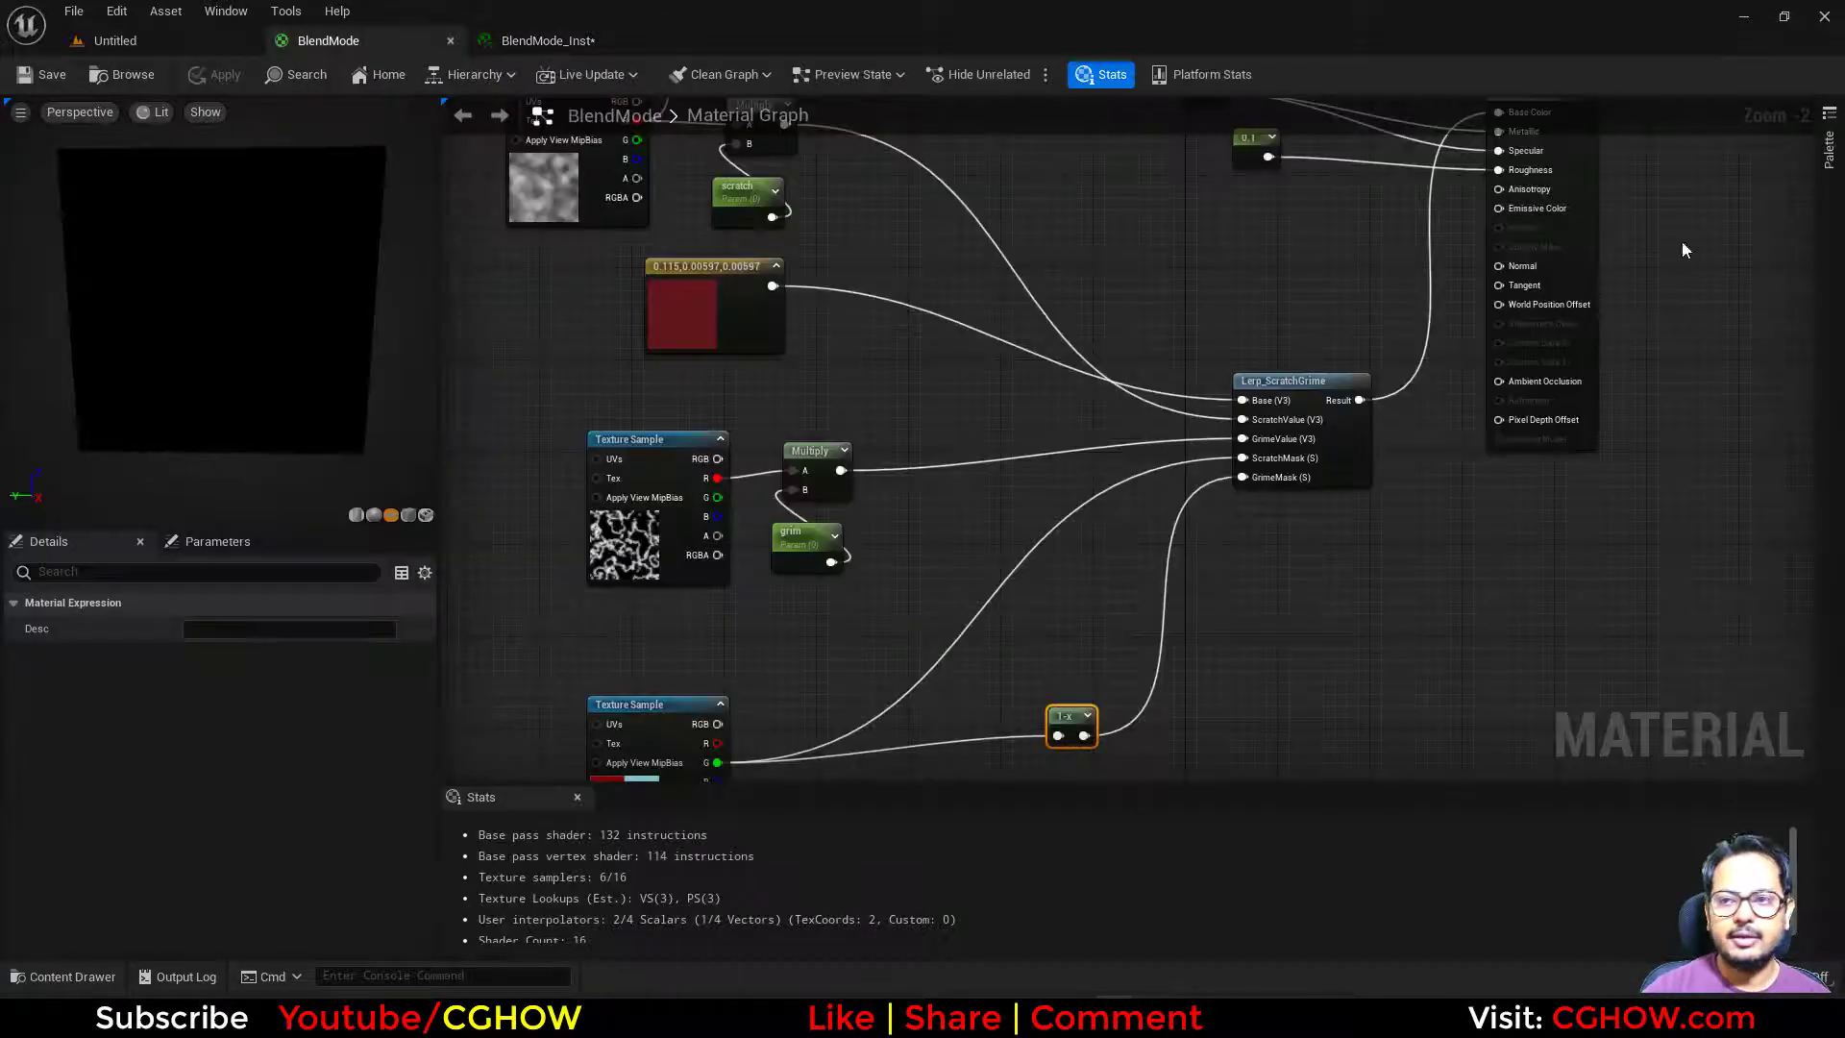
{"action": "left_click", "coordinate": [1822, 151]}
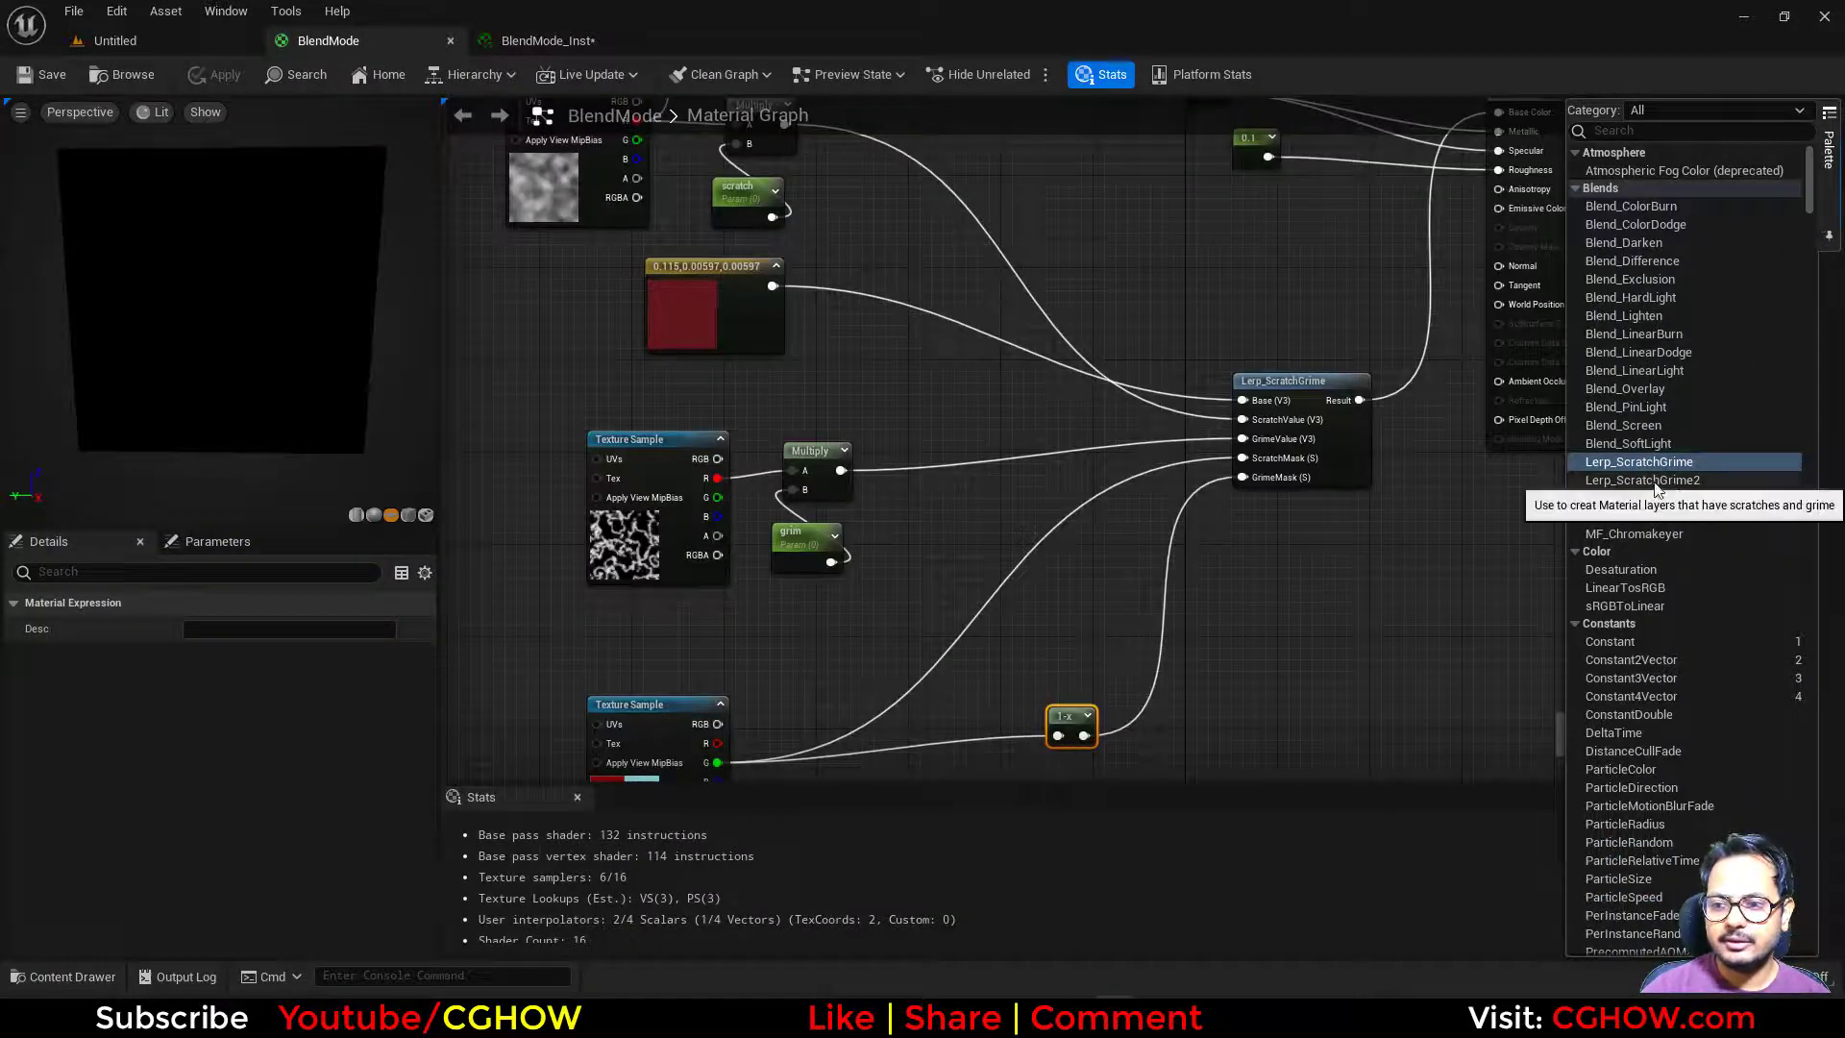
{"action": "left_click_drag", "start_coordinate": [1643, 479], "coordinate": [1307, 598]}
{"action": "right_click_drag", "start_coordinate": [1523, 625], "coordinate": [1312, 611]}
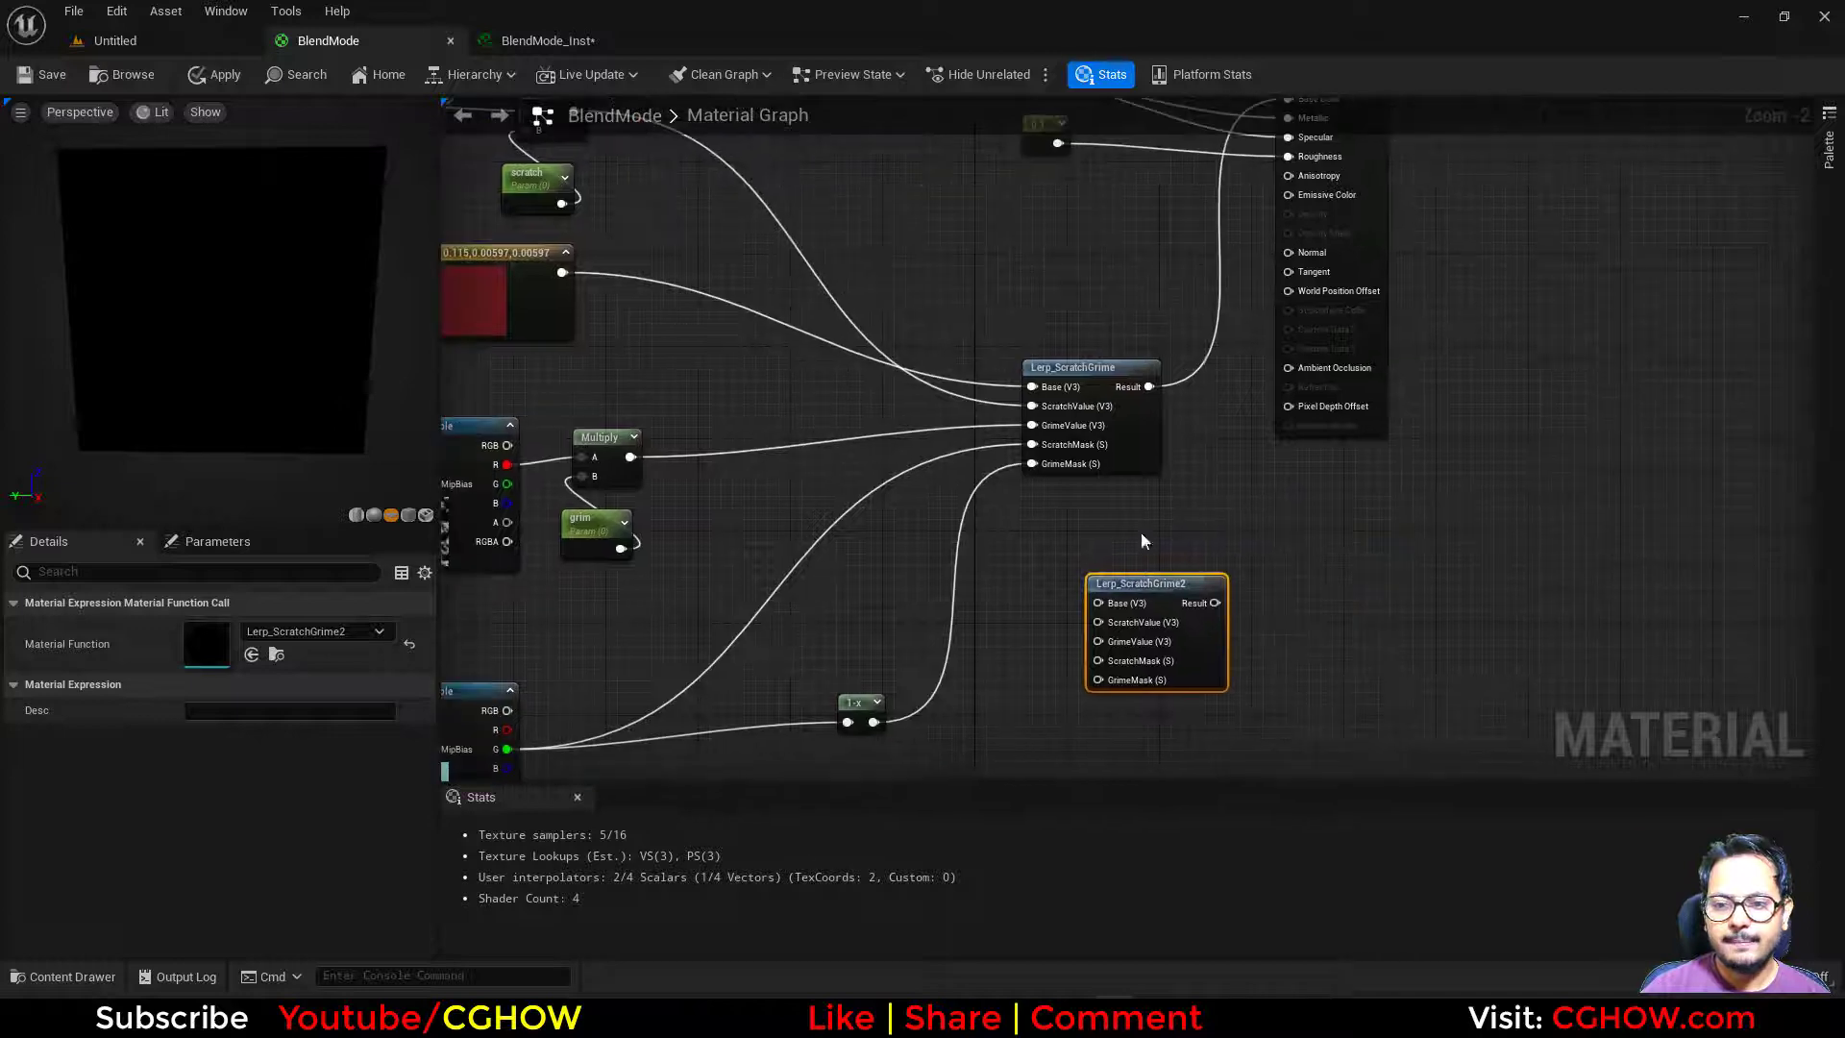
{"action": "left_click_drag", "start_coordinate": [1217, 680], "coordinate": [1150, 630]}
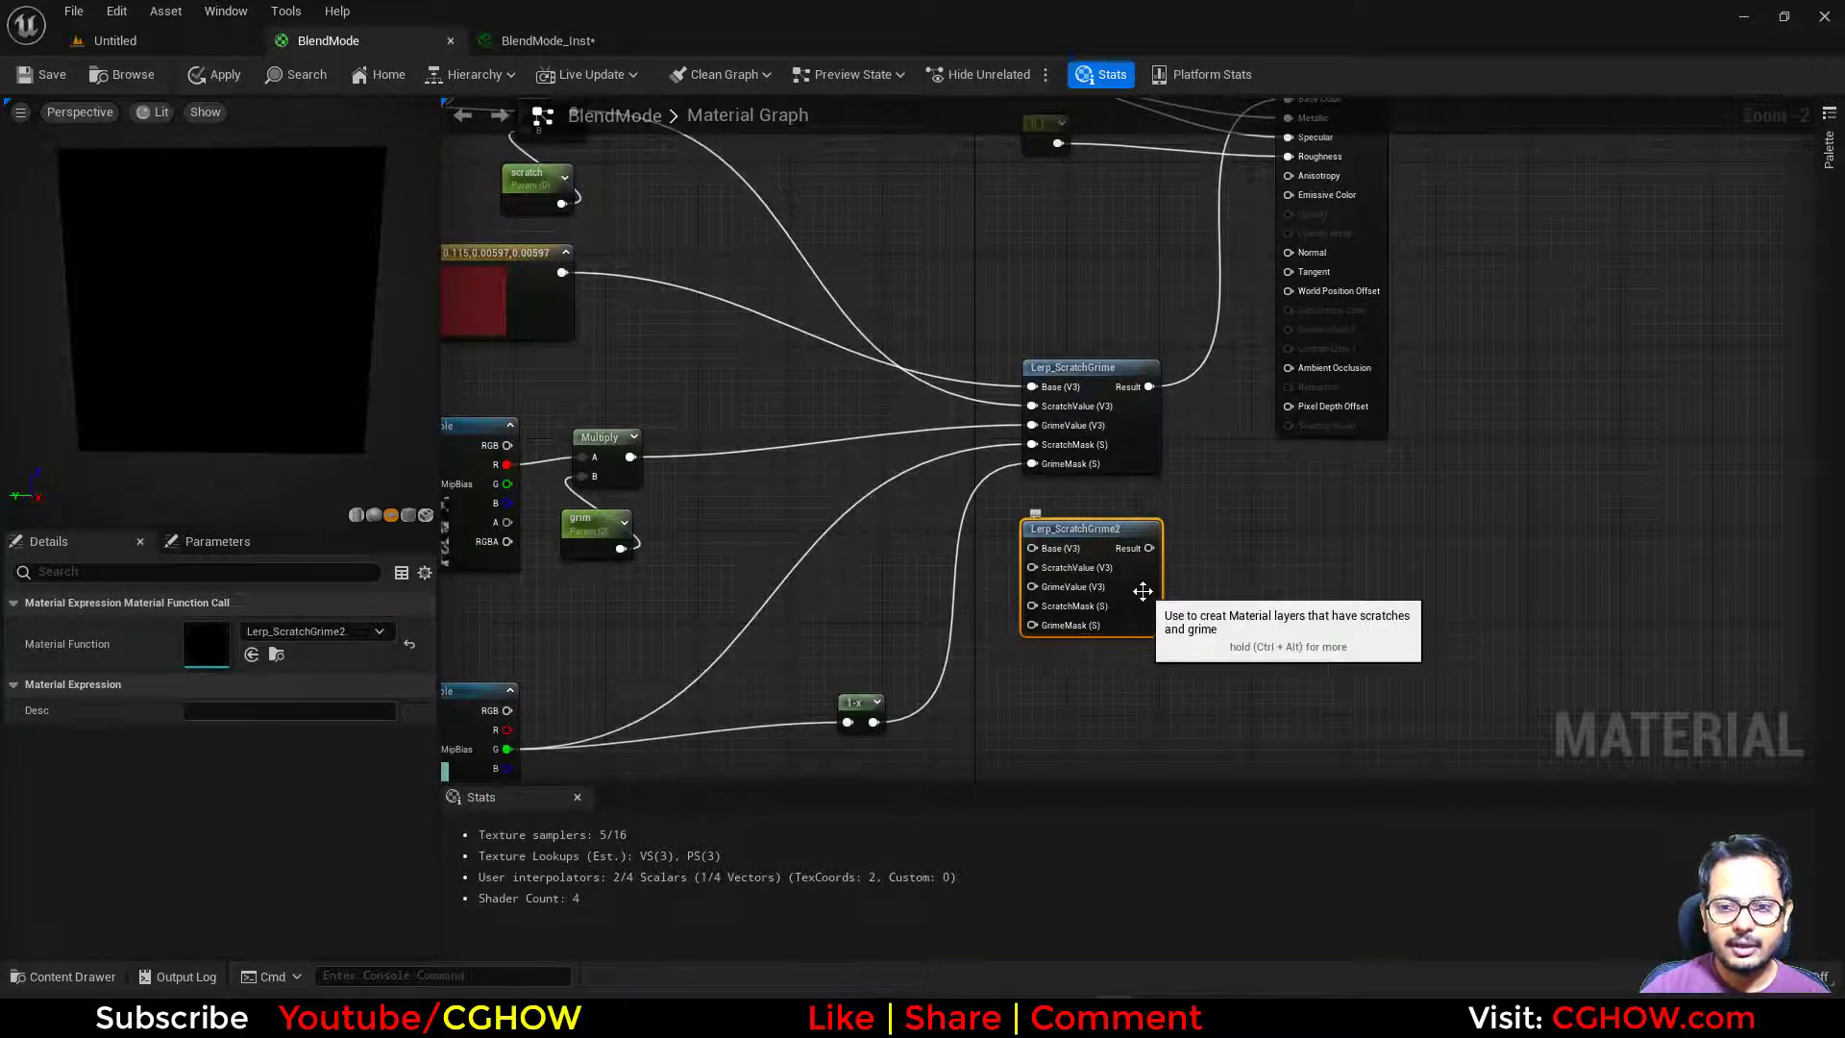
Open the Lerp_ScratchGrime2 function to examine how its scratch and grime inputs are combined, and return to BlendMode_Inst.
{"action": "double_click", "coordinate": [1143, 591]}
{"action": "scroll", "coordinate": [1097, 404], "scroll_direction": "up", "scroll_amount": 1}
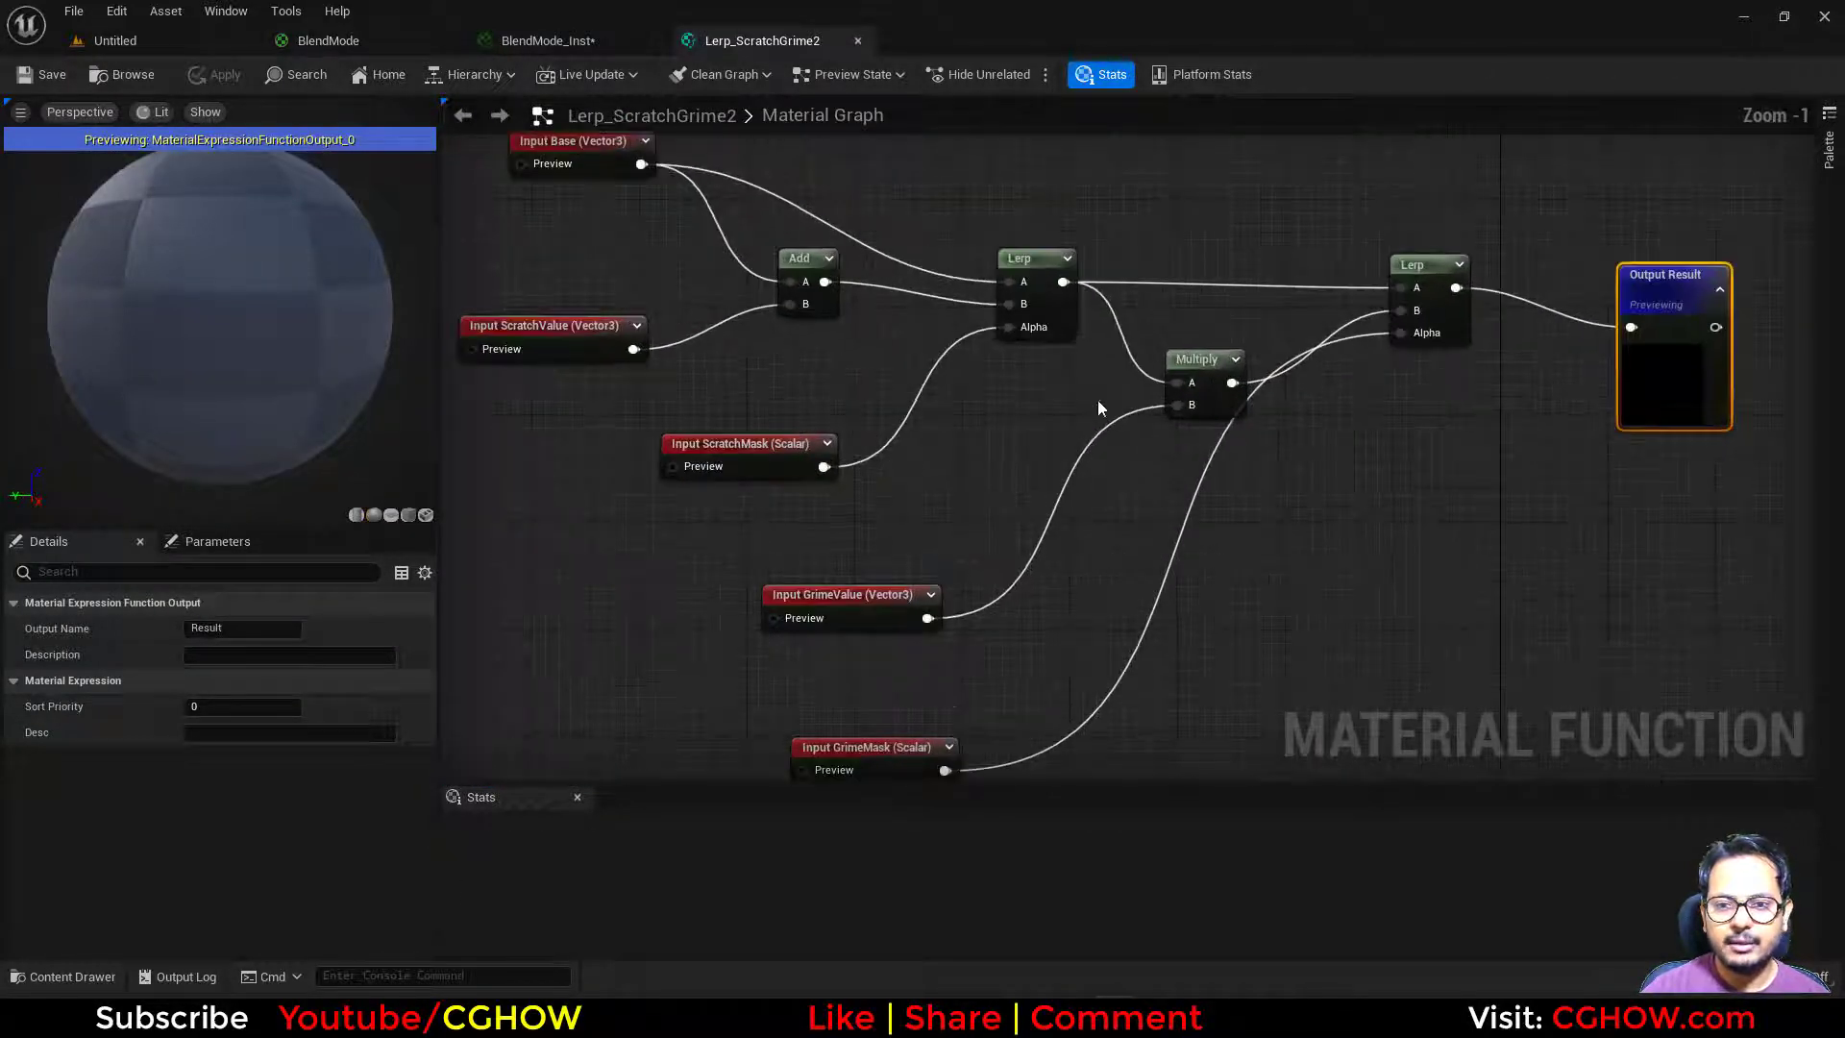
{"action": "left_click_drag", "start_coordinate": [878, 617], "coordinate": [851, 623]}
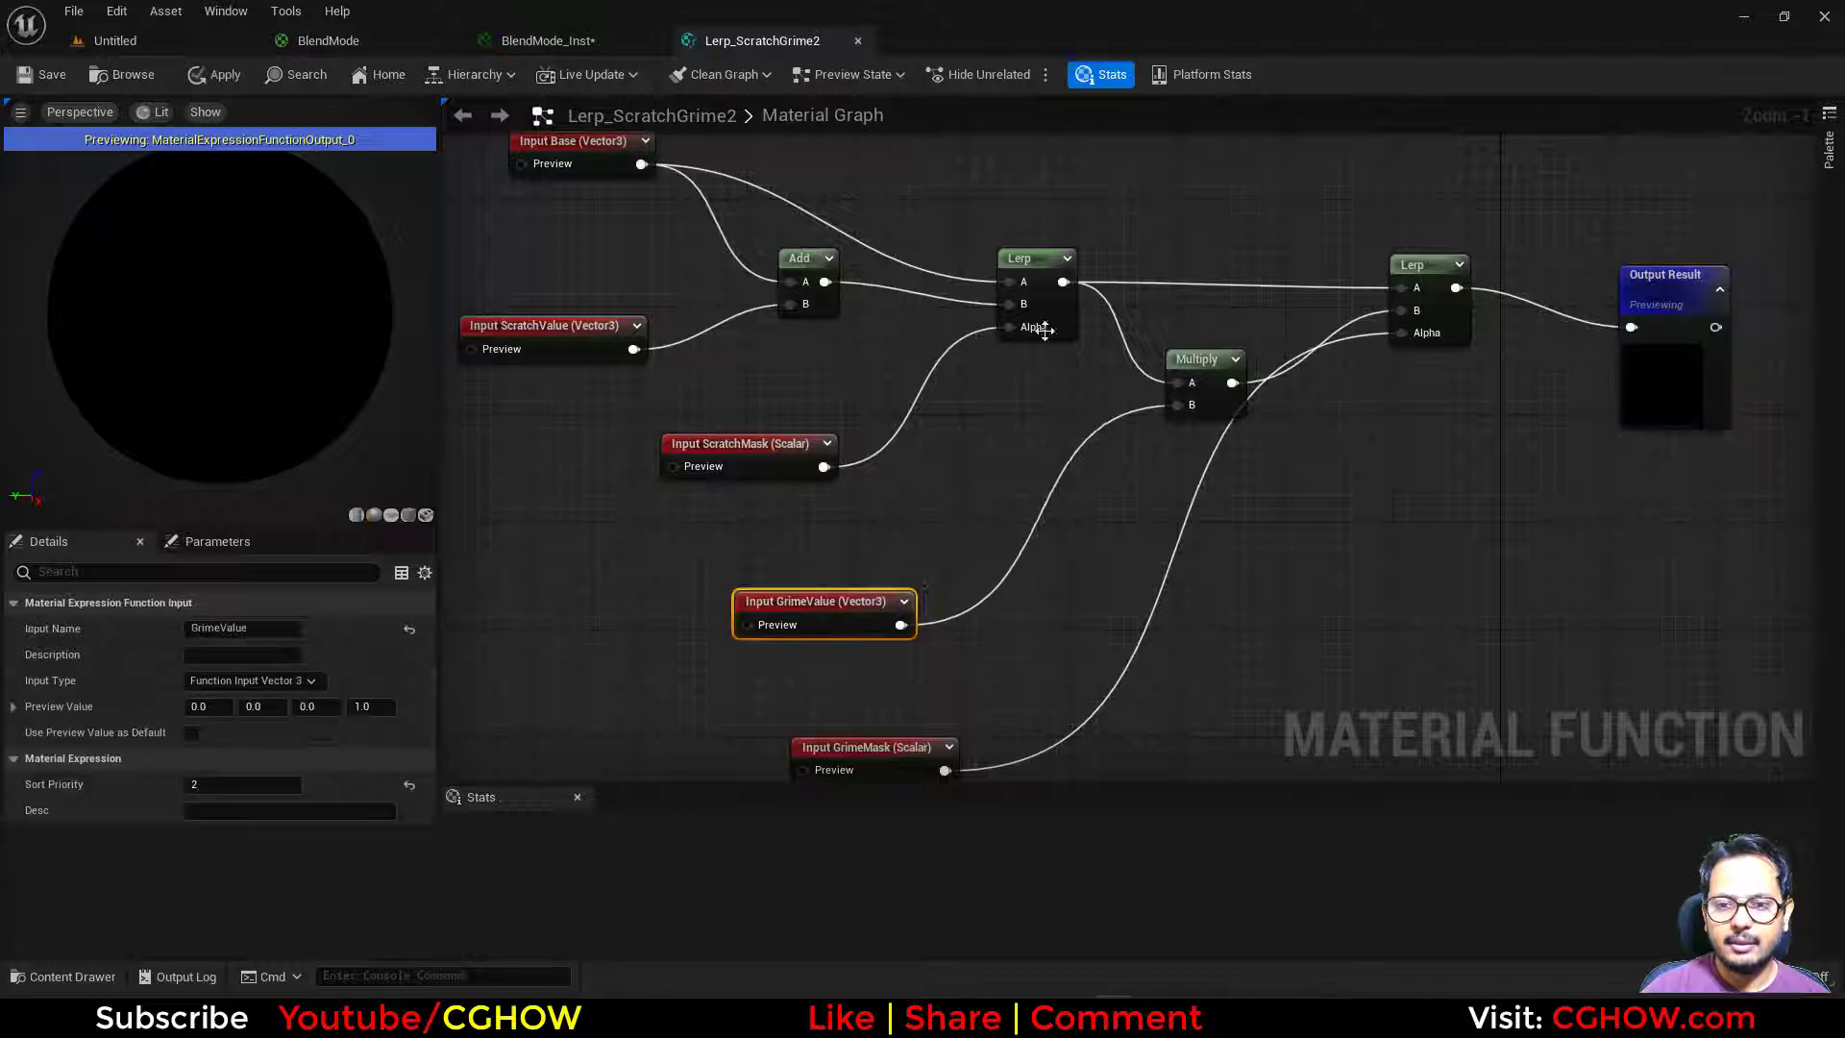
{"action": "left_click", "coordinate": [607, 39]}
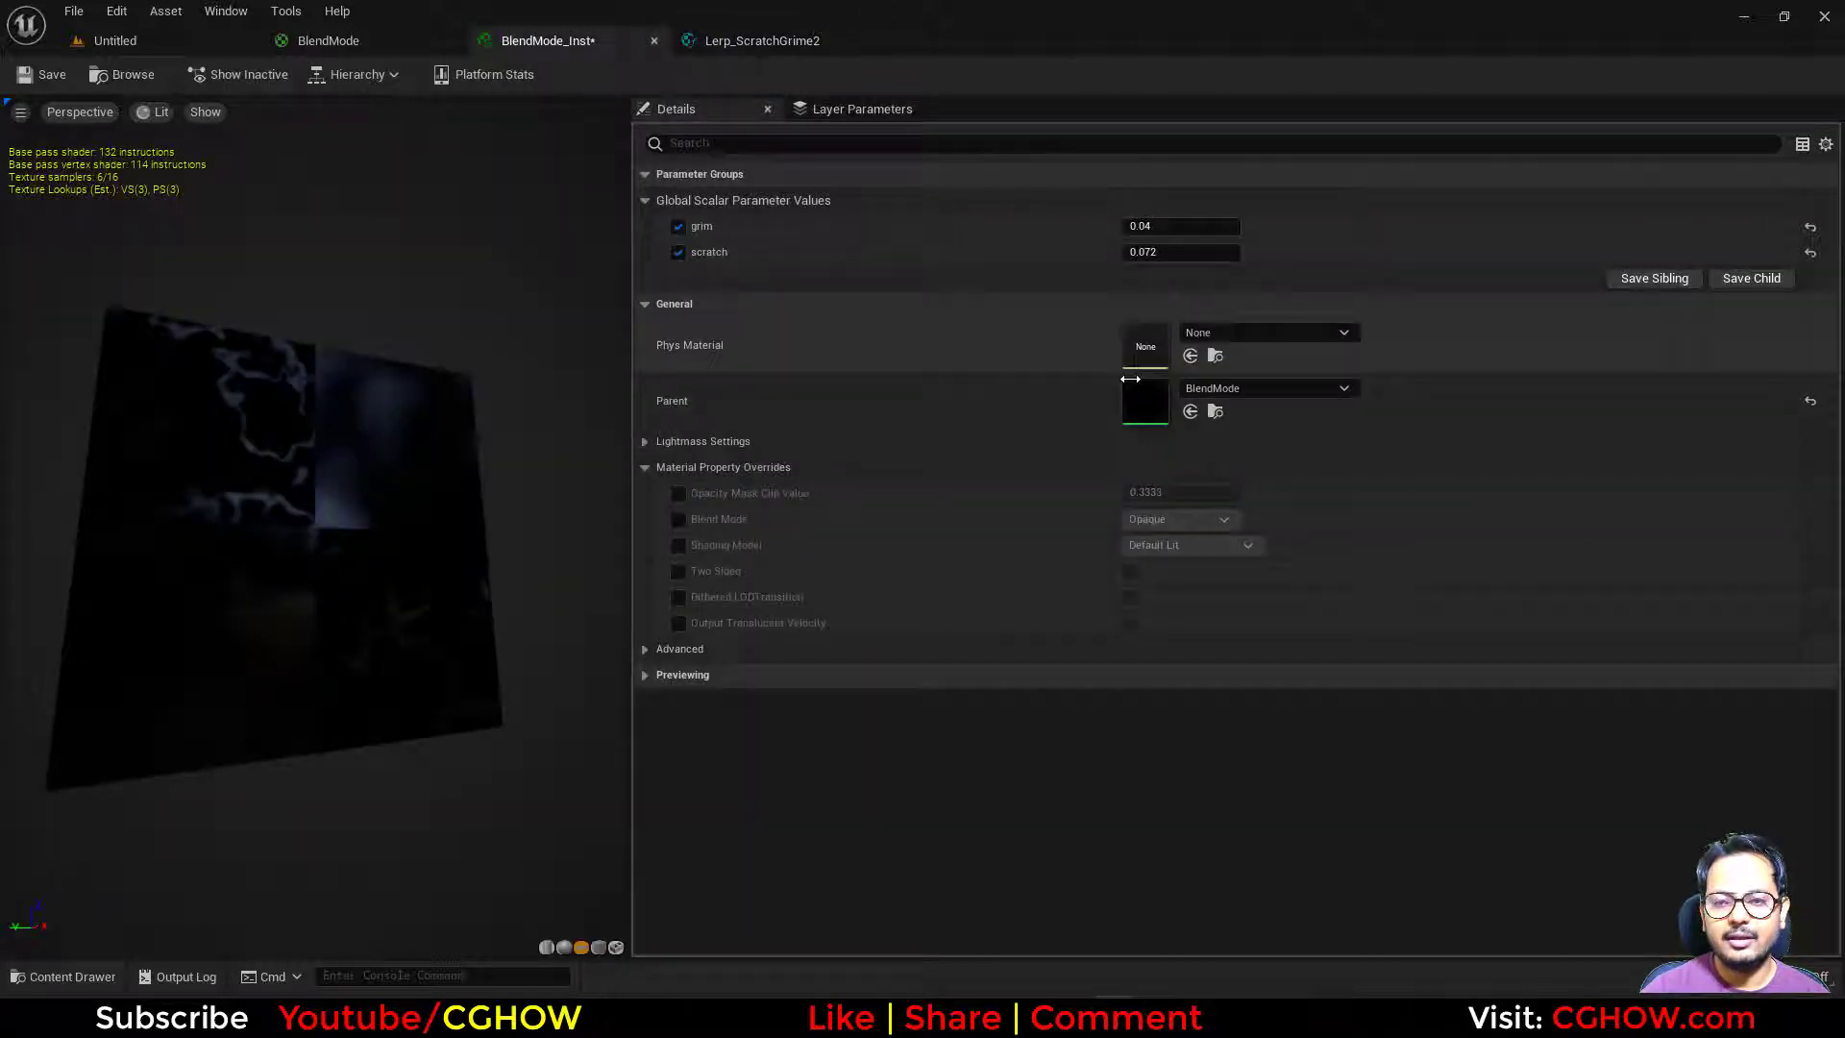
Return to the BlendMode material graph and look over the available Blends functions in the node palette.
{"action": "left_click", "coordinate": [419, 41]}
{"action": "scroll", "coordinate": [1289, 684], "scroll_direction": "down", "scroll_amount": 2}
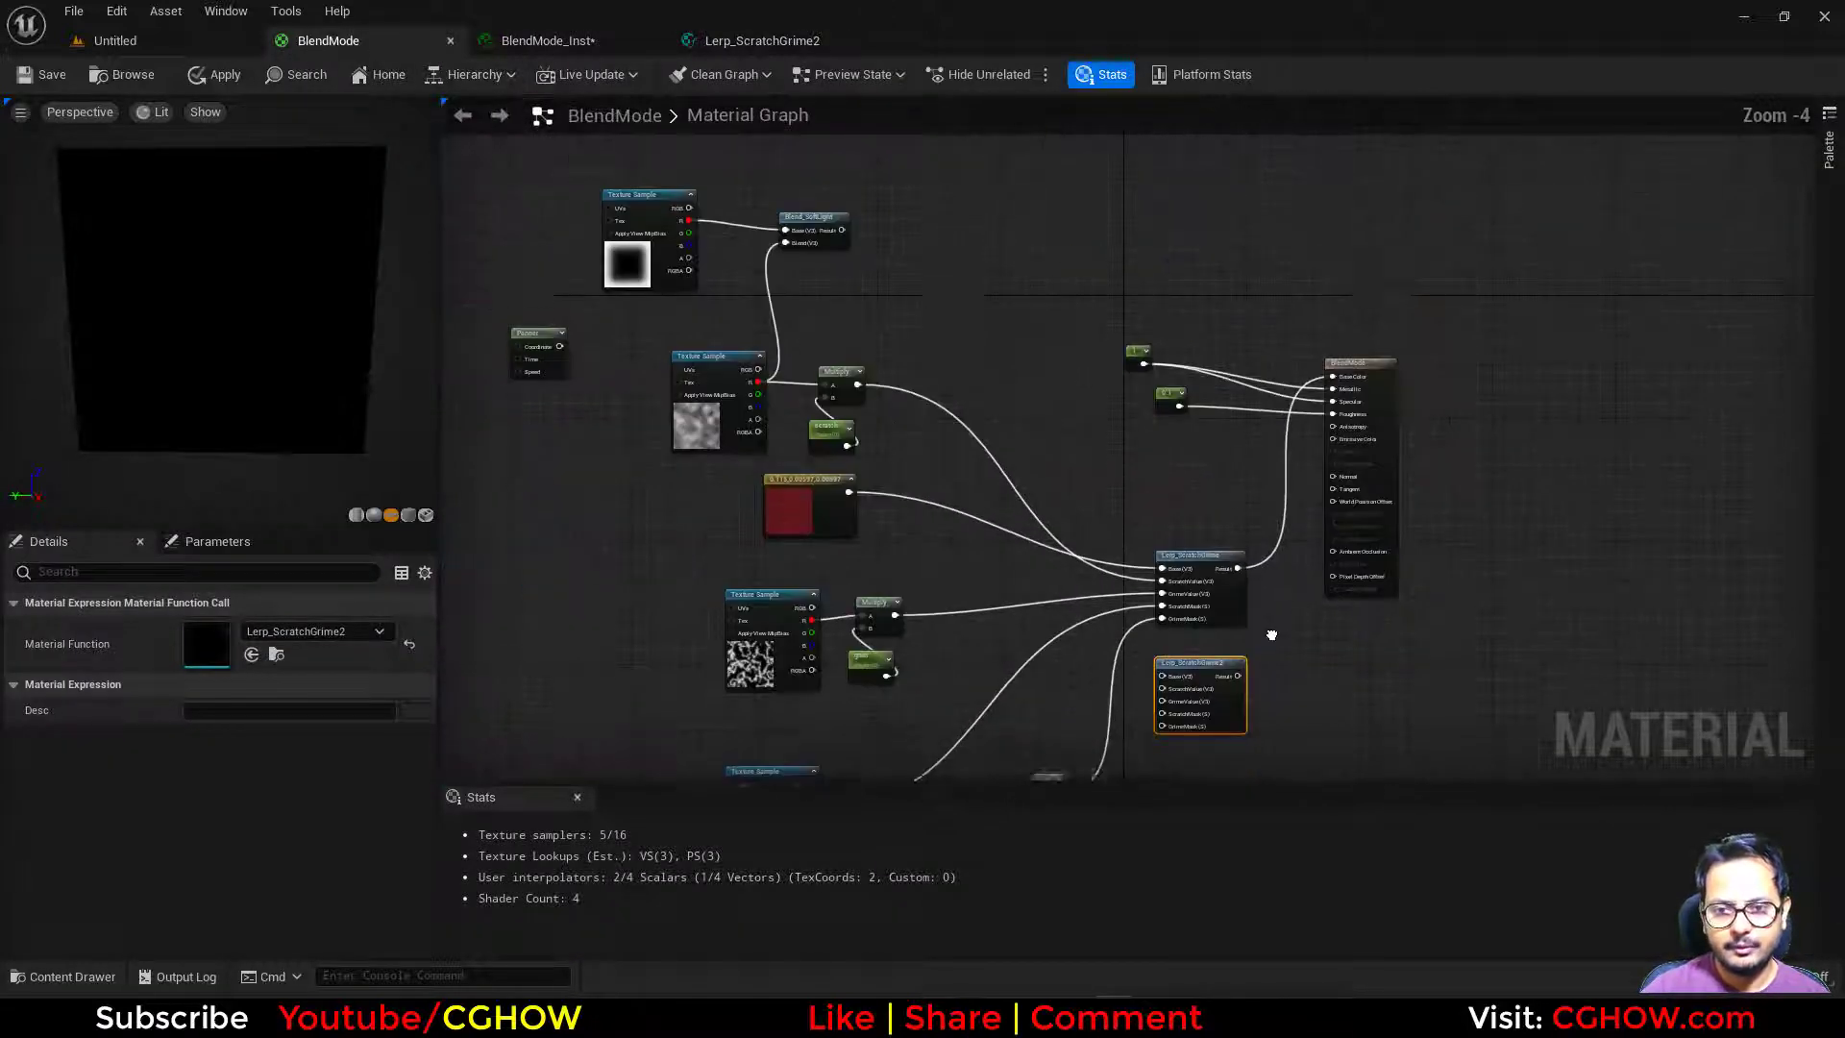
{"action": "left_click", "coordinate": [1832, 163]}
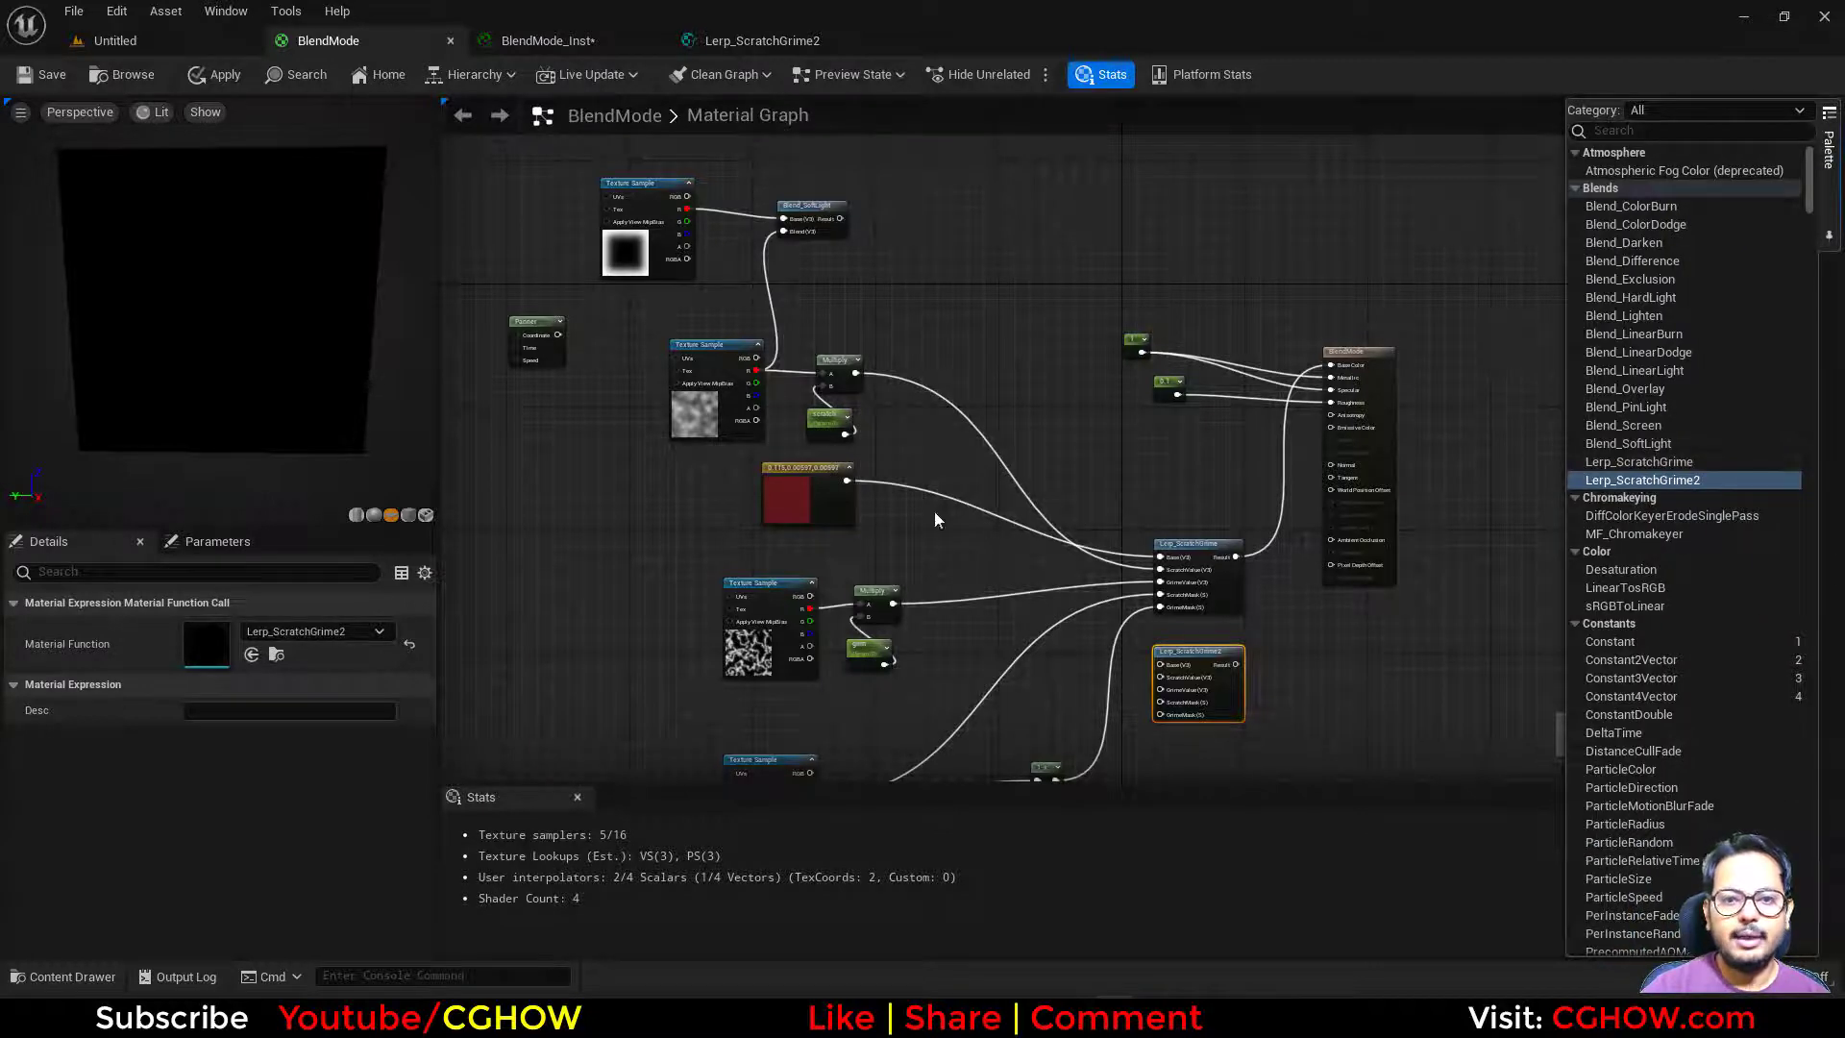
{"action": "left_click", "coordinate": [686, 494]}
{"action": "right_click_drag", "start_coordinate": [665, 539], "coordinate": [797, 499]}
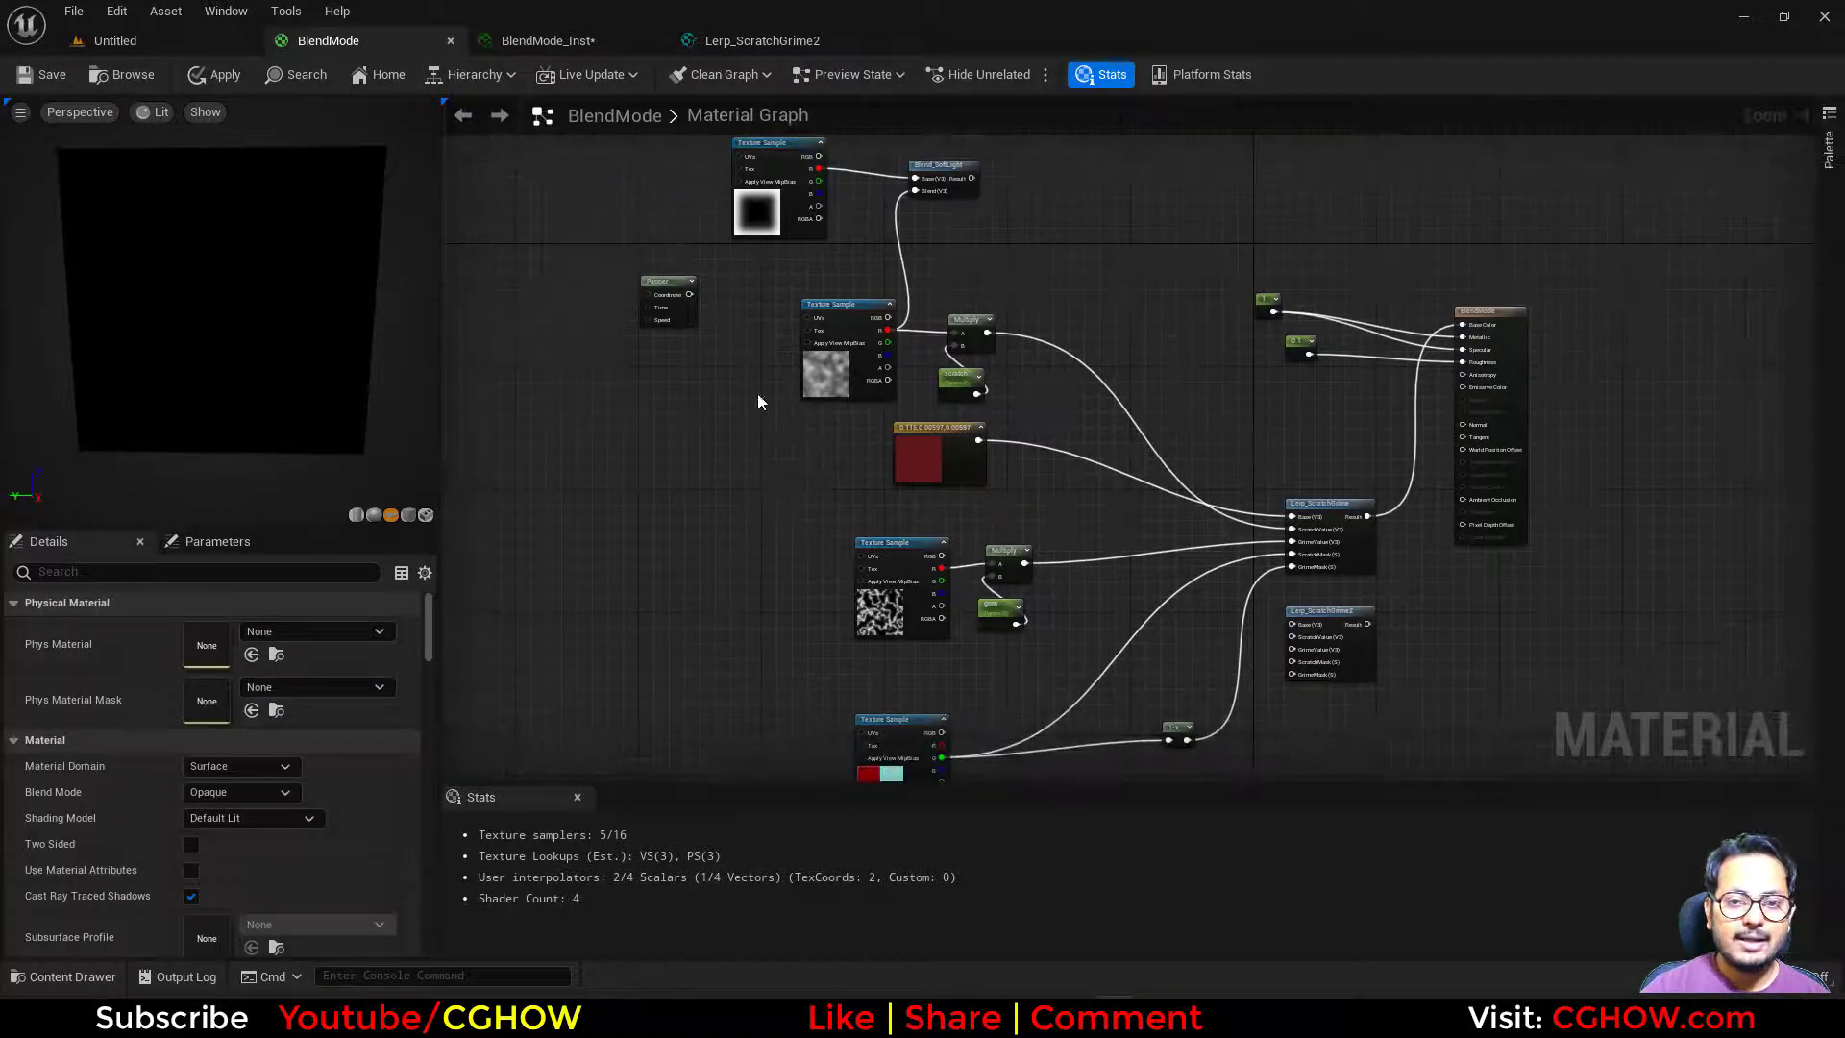
Place the scratch parameter below the noise Texture Sample and shift the dark red colour constant towards the Lerp_ScratchGrime node.
{"action": "left_click_drag", "start_coordinate": [950, 381], "coordinate": [827, 434]}
{"action": "left_click_drag", "start_coordinate": [949, 466], "coordinate": [1103, 508]}
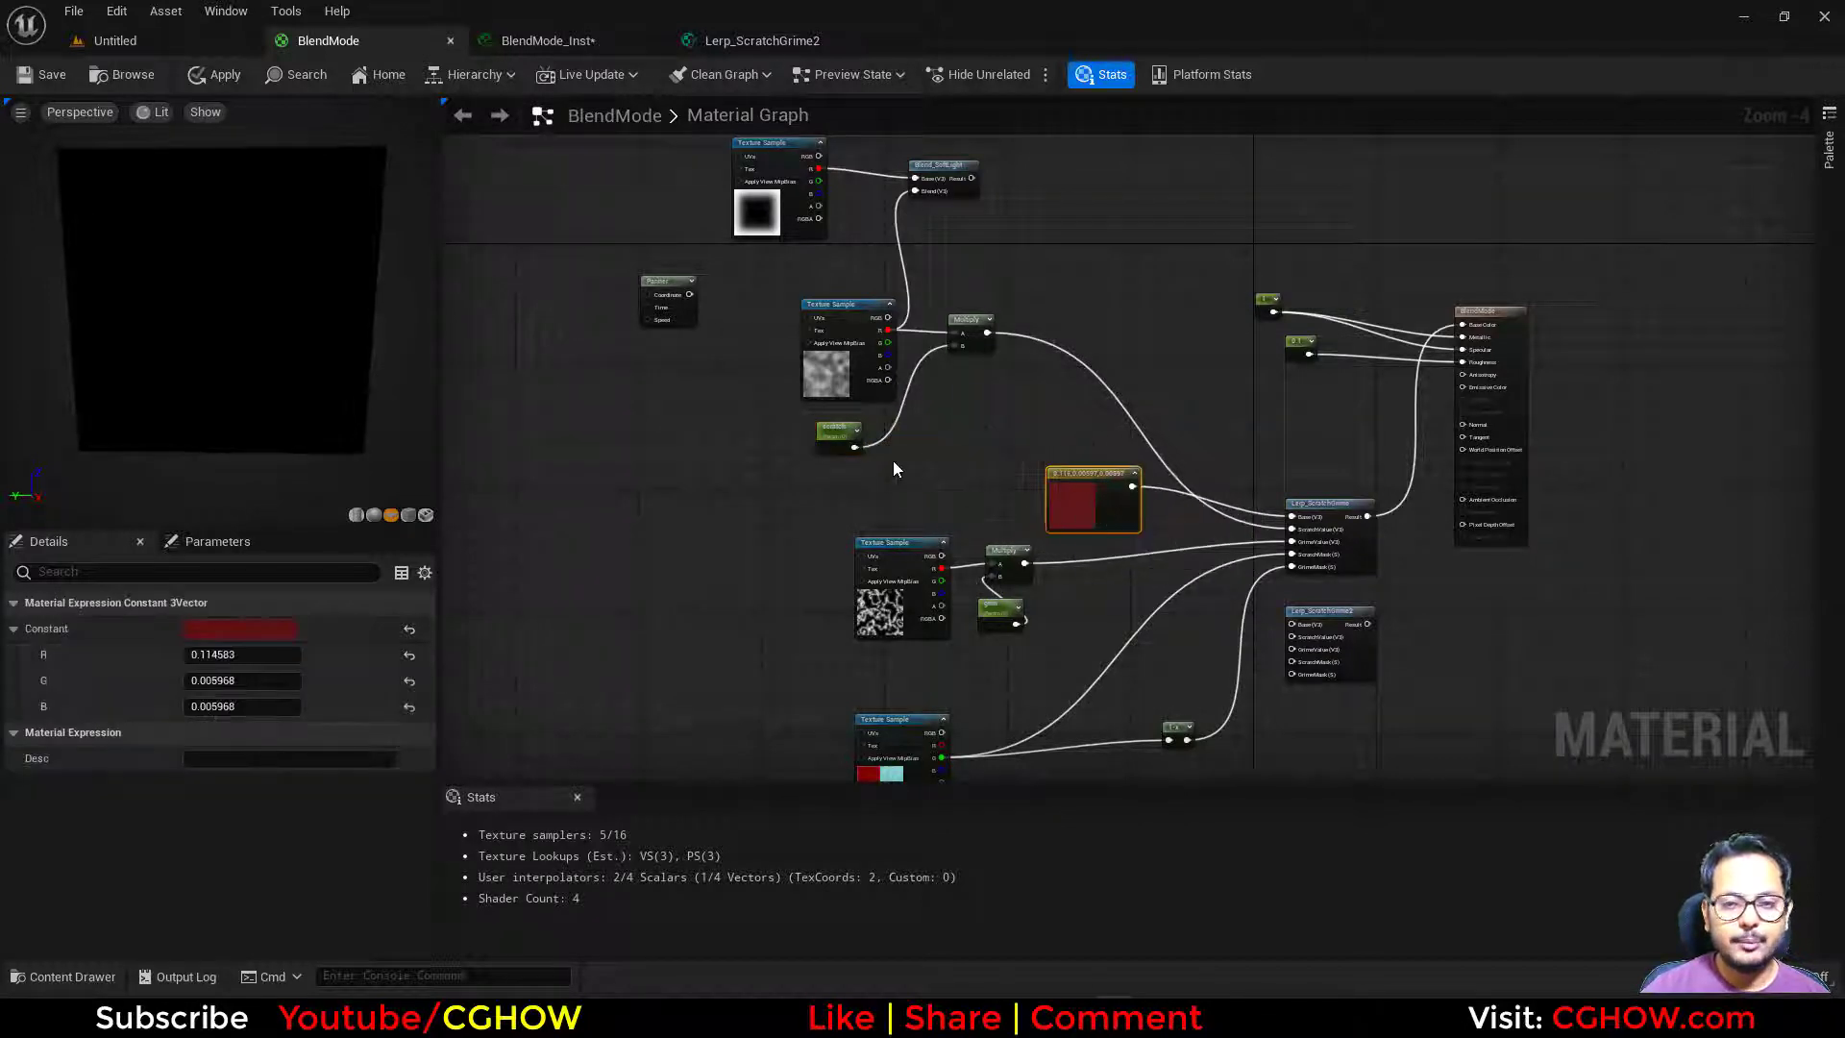
{"action": "left_click_drag", "start_coordinate": [836, 438], "coordinate": [891, 438]}
Inspect the two Texture Sample nodes that feed Blend_SoftLight, comparing their assigned textures.
{"action": "scroll", "coordinate": [835, 538], "scroll_direction": "up", "scroll_amount": 3}
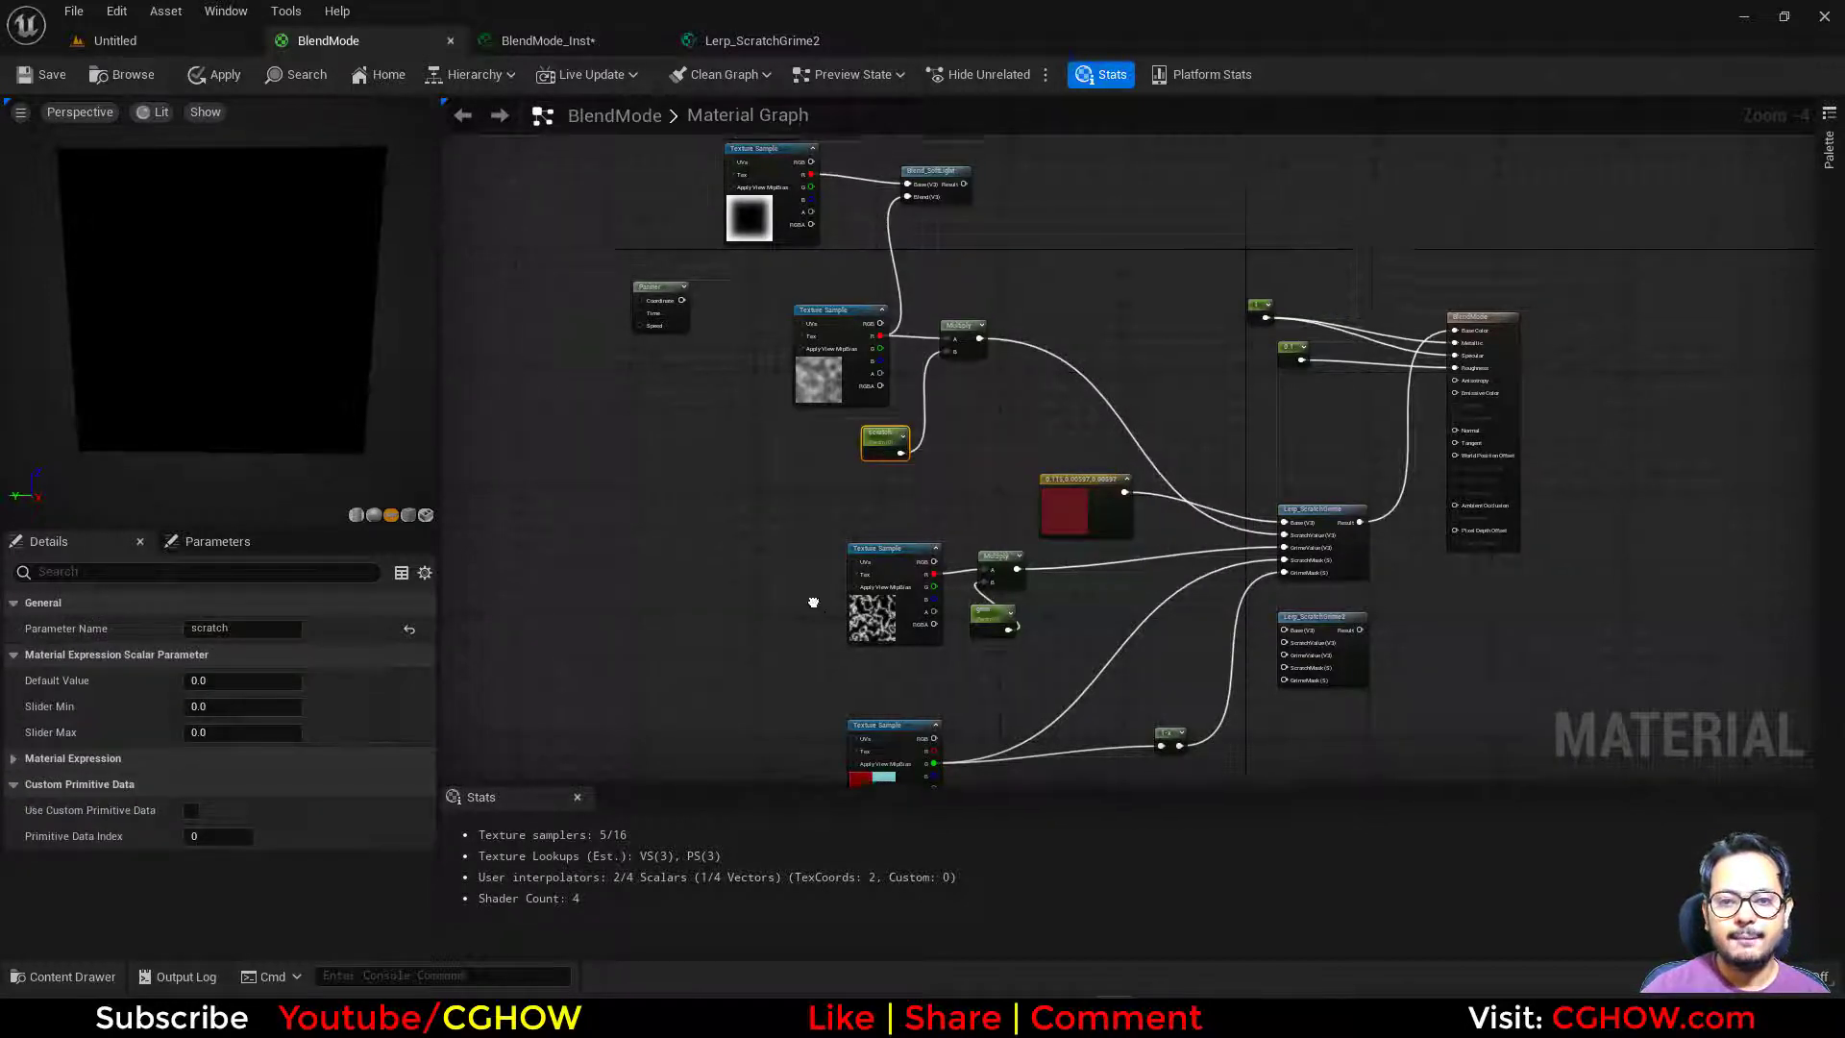
{"action": "left_click", "coordinate": [802, 432]}
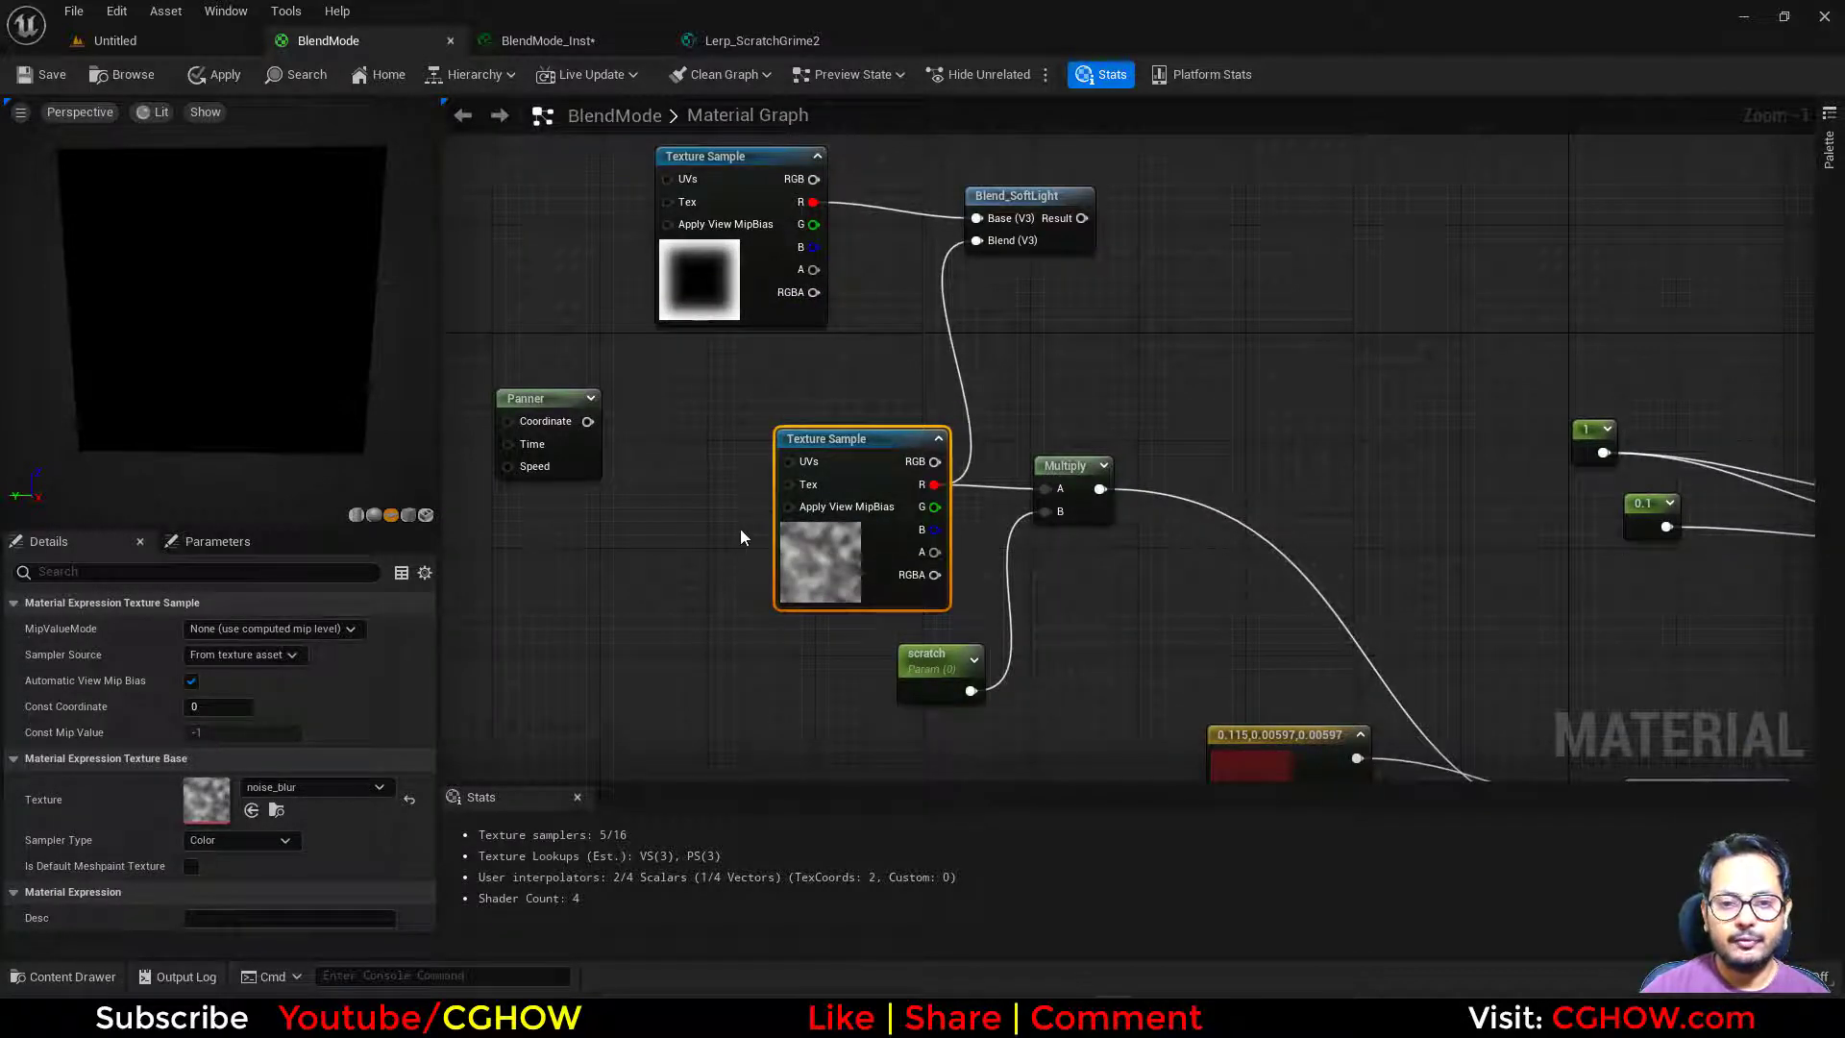
{"action": "left_click", "coordinate": [706, 274]}
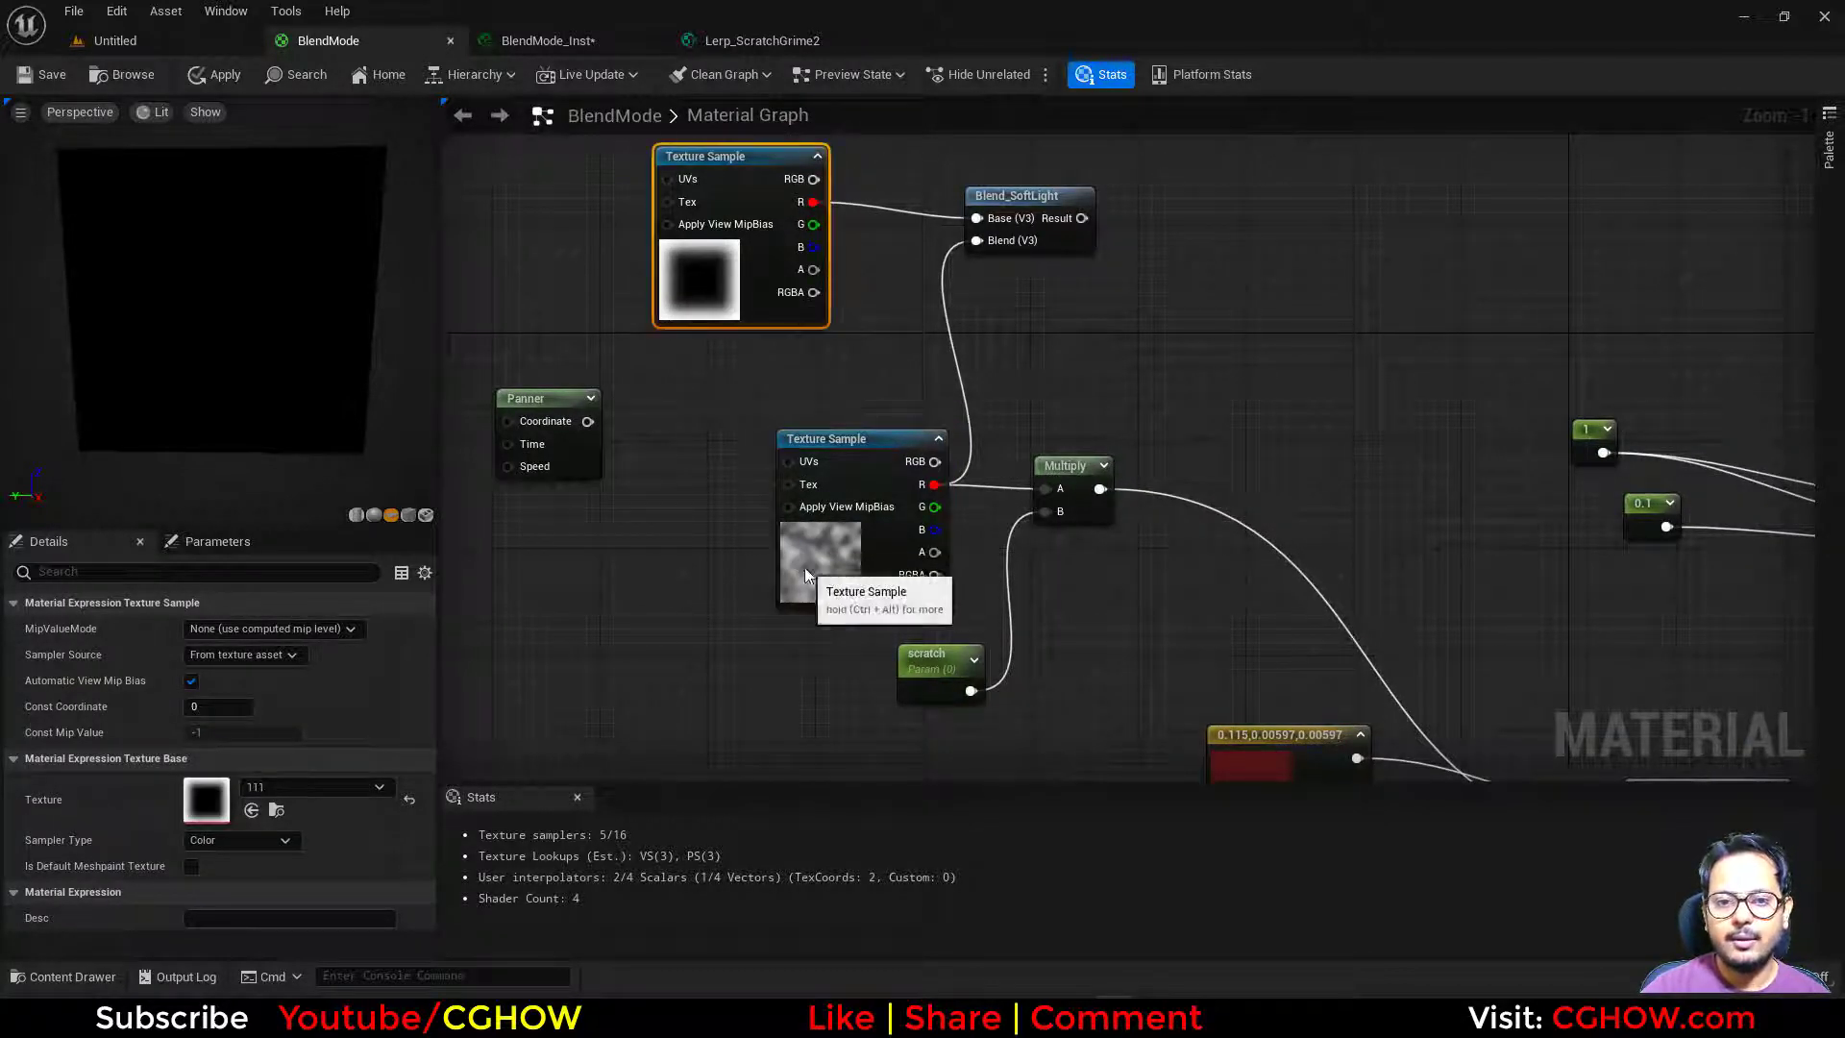
{"action": "left_click", "coordinate": [869, 571]}
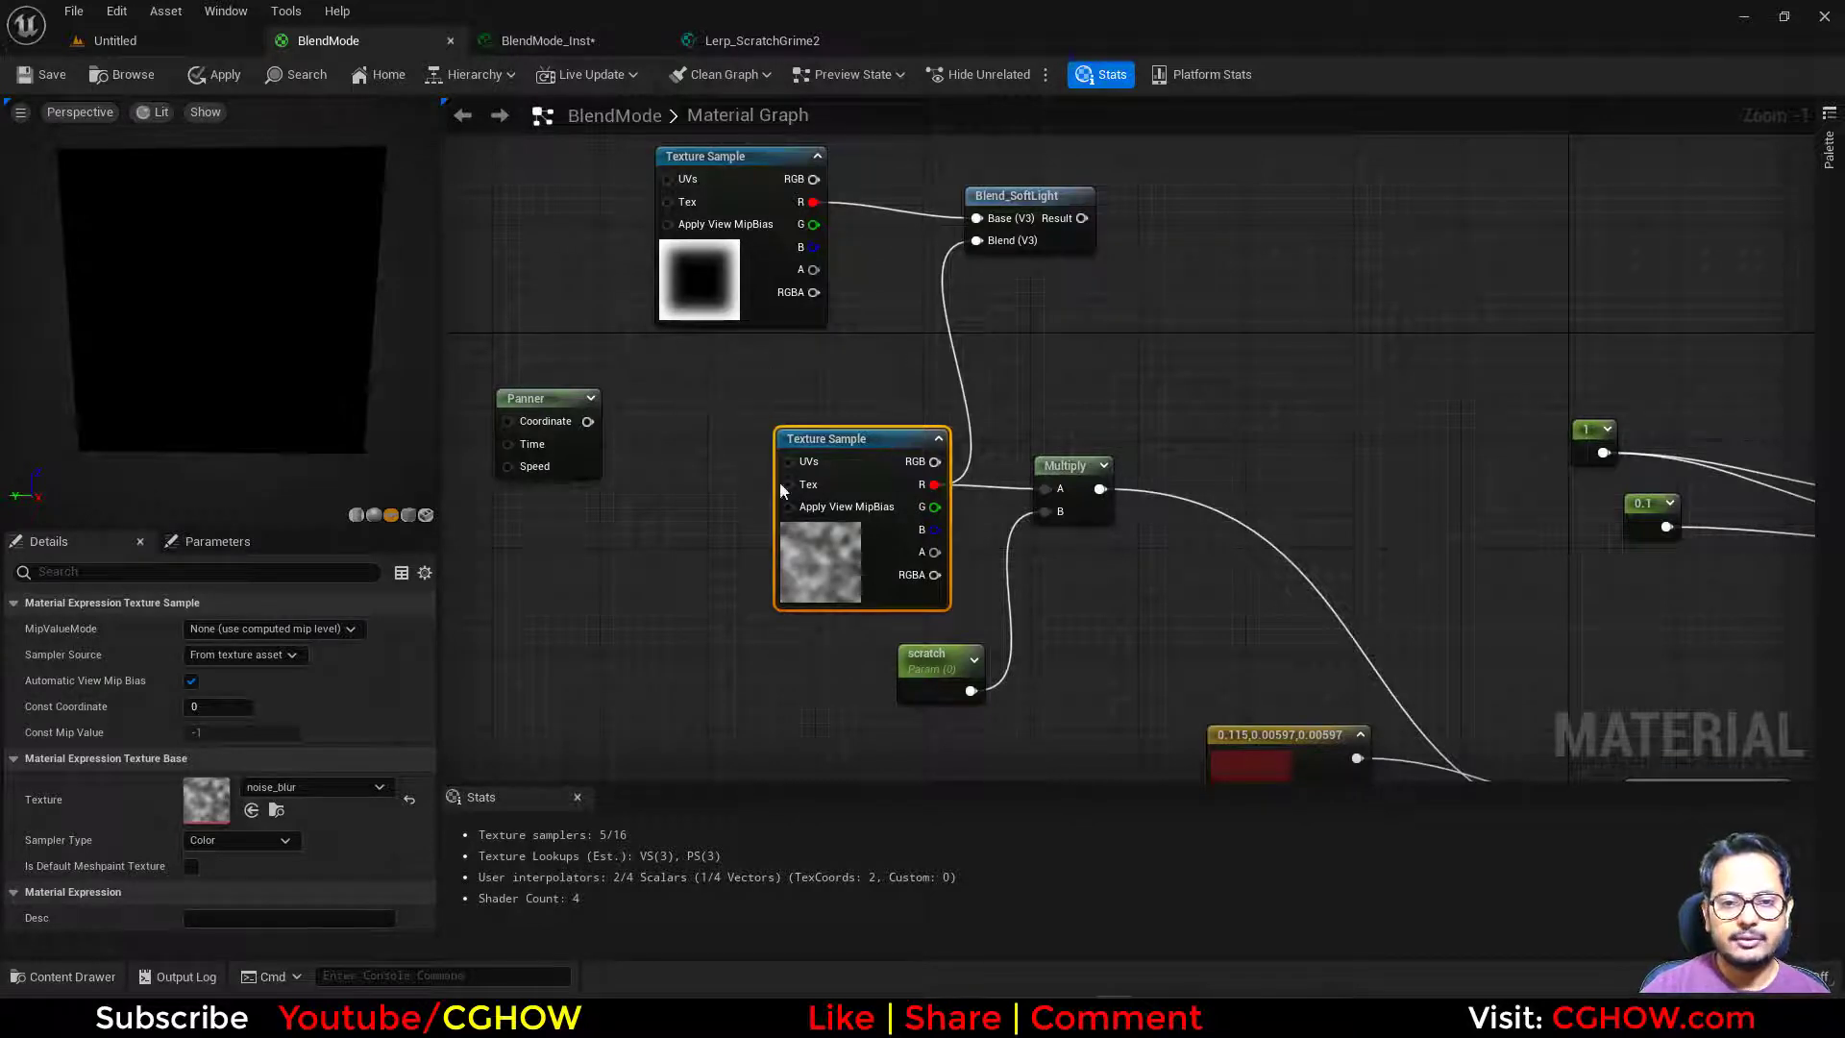